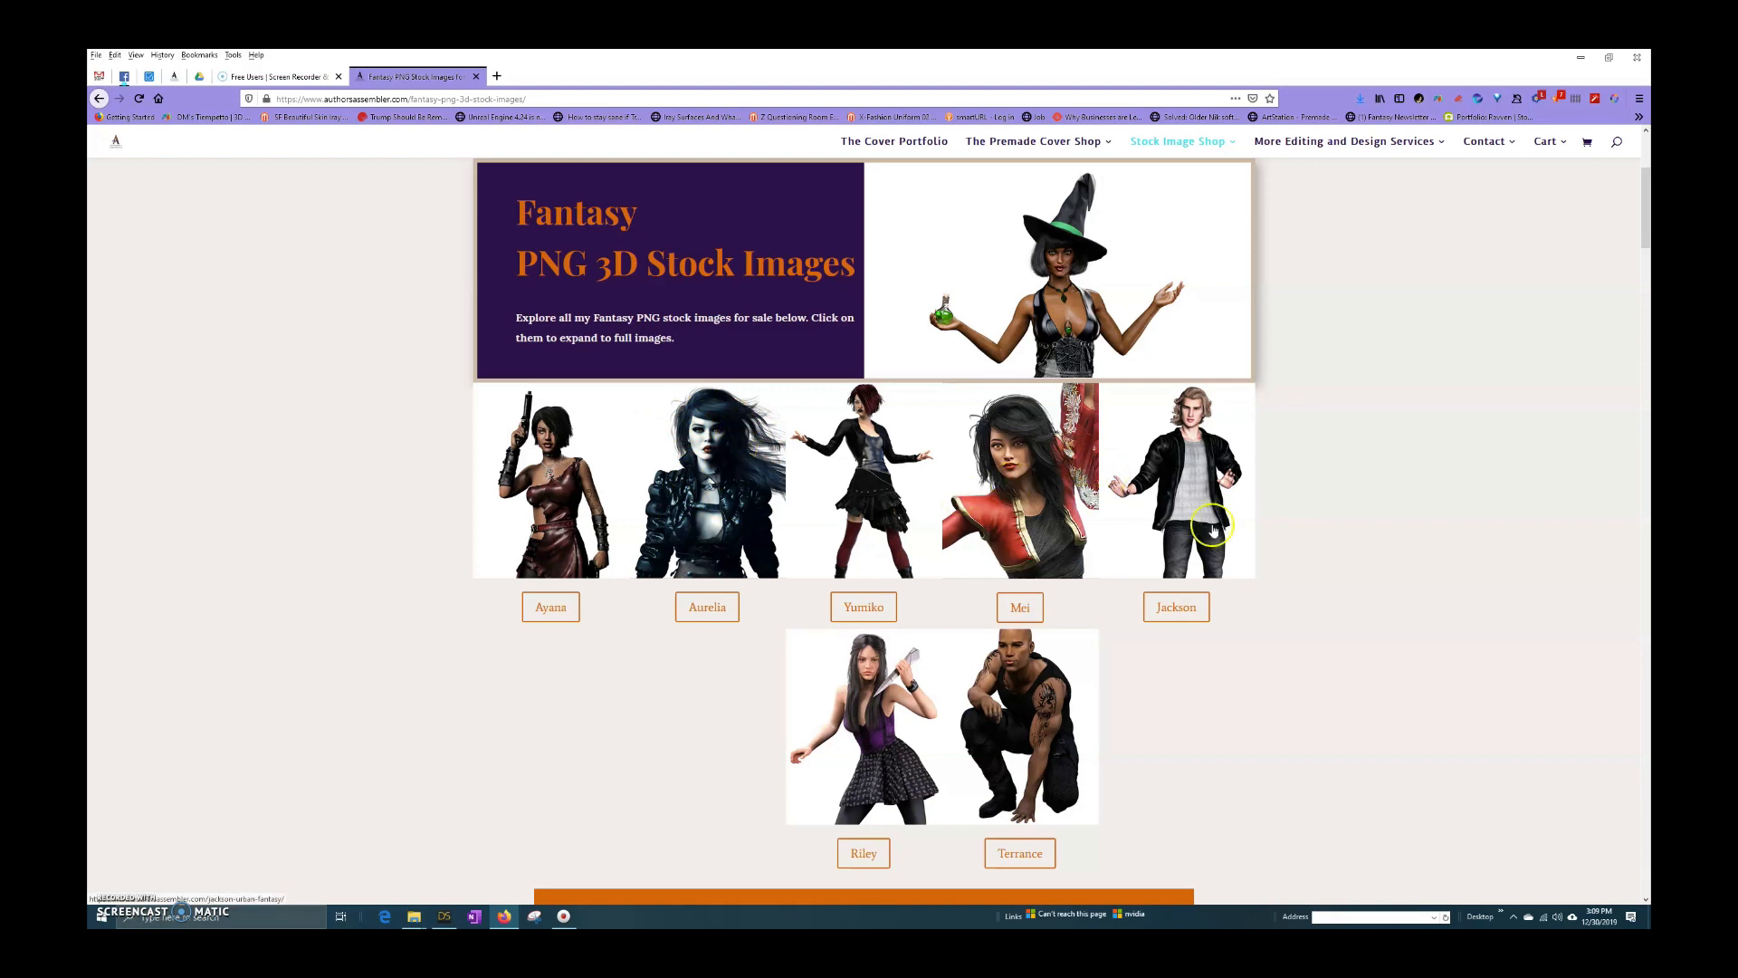
Step: Look through the urban and epic fantasy characters on the Fantasy PNG 3D Stock Images page
{"action": "left_click", "coordinate": [1263, 608]}
{"action": "scroll", "coordinate": [1264, 608], "scroll_direction": "down", "scroll_amount": 3}
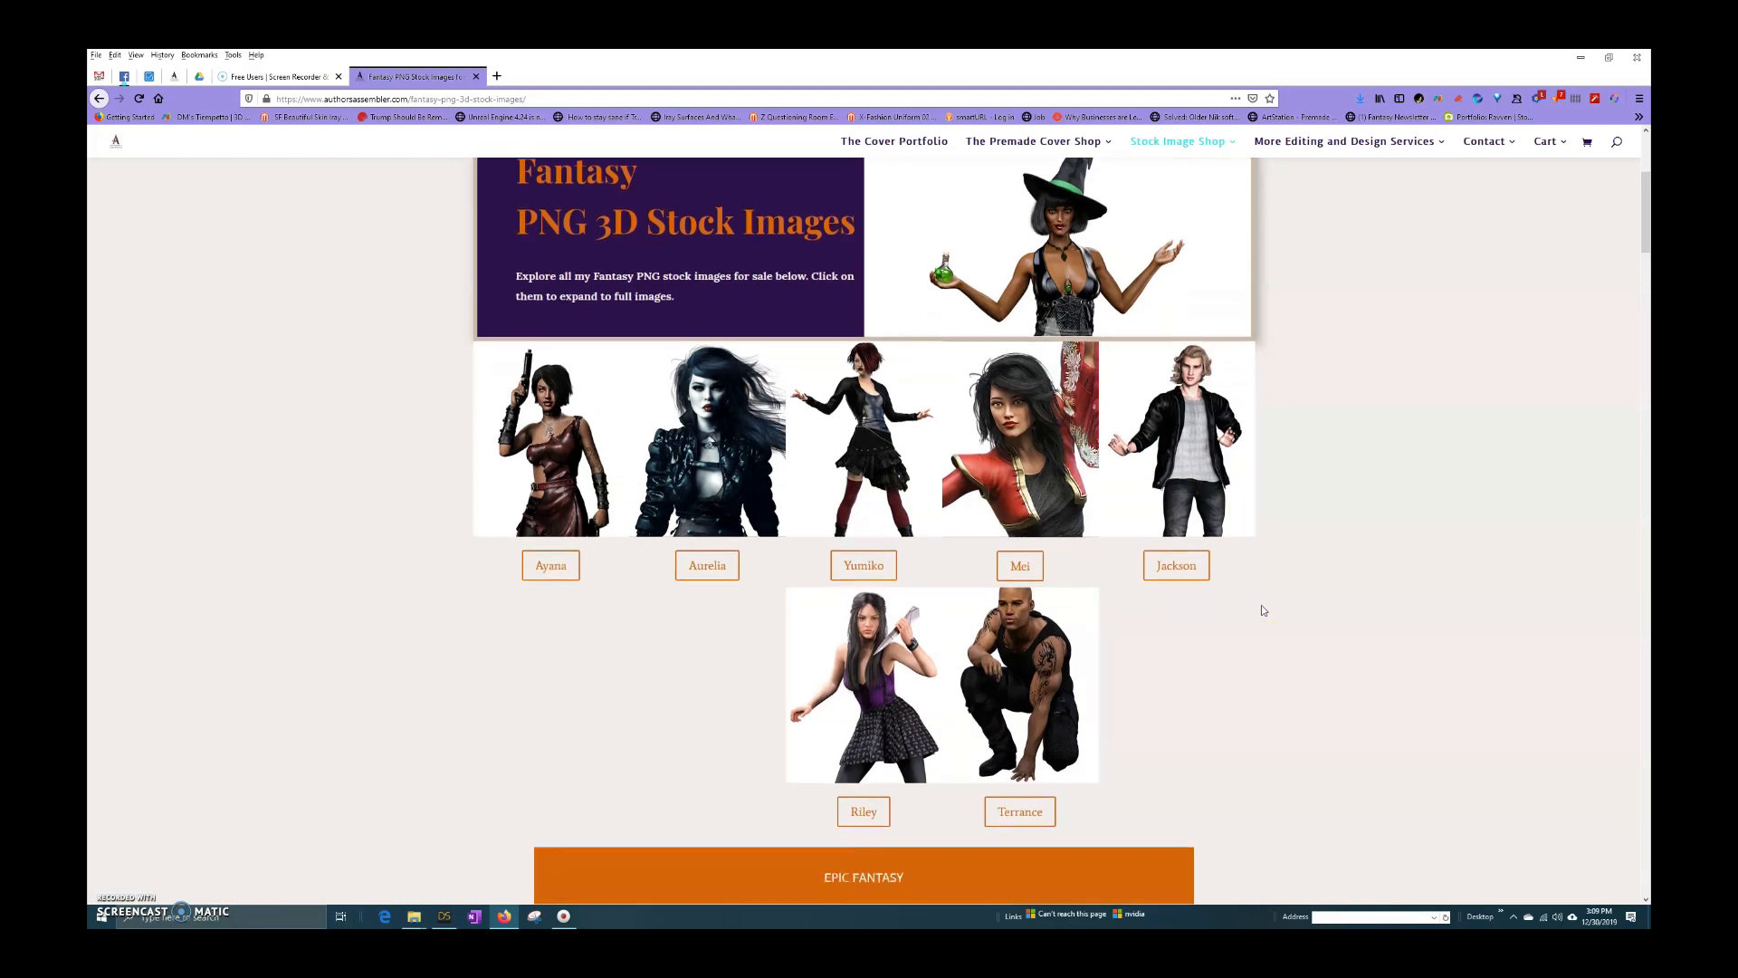
{"action": "scroll", "coordinate": [1255, 621], "scroll_direction": "down", "scroll_amount": 3}
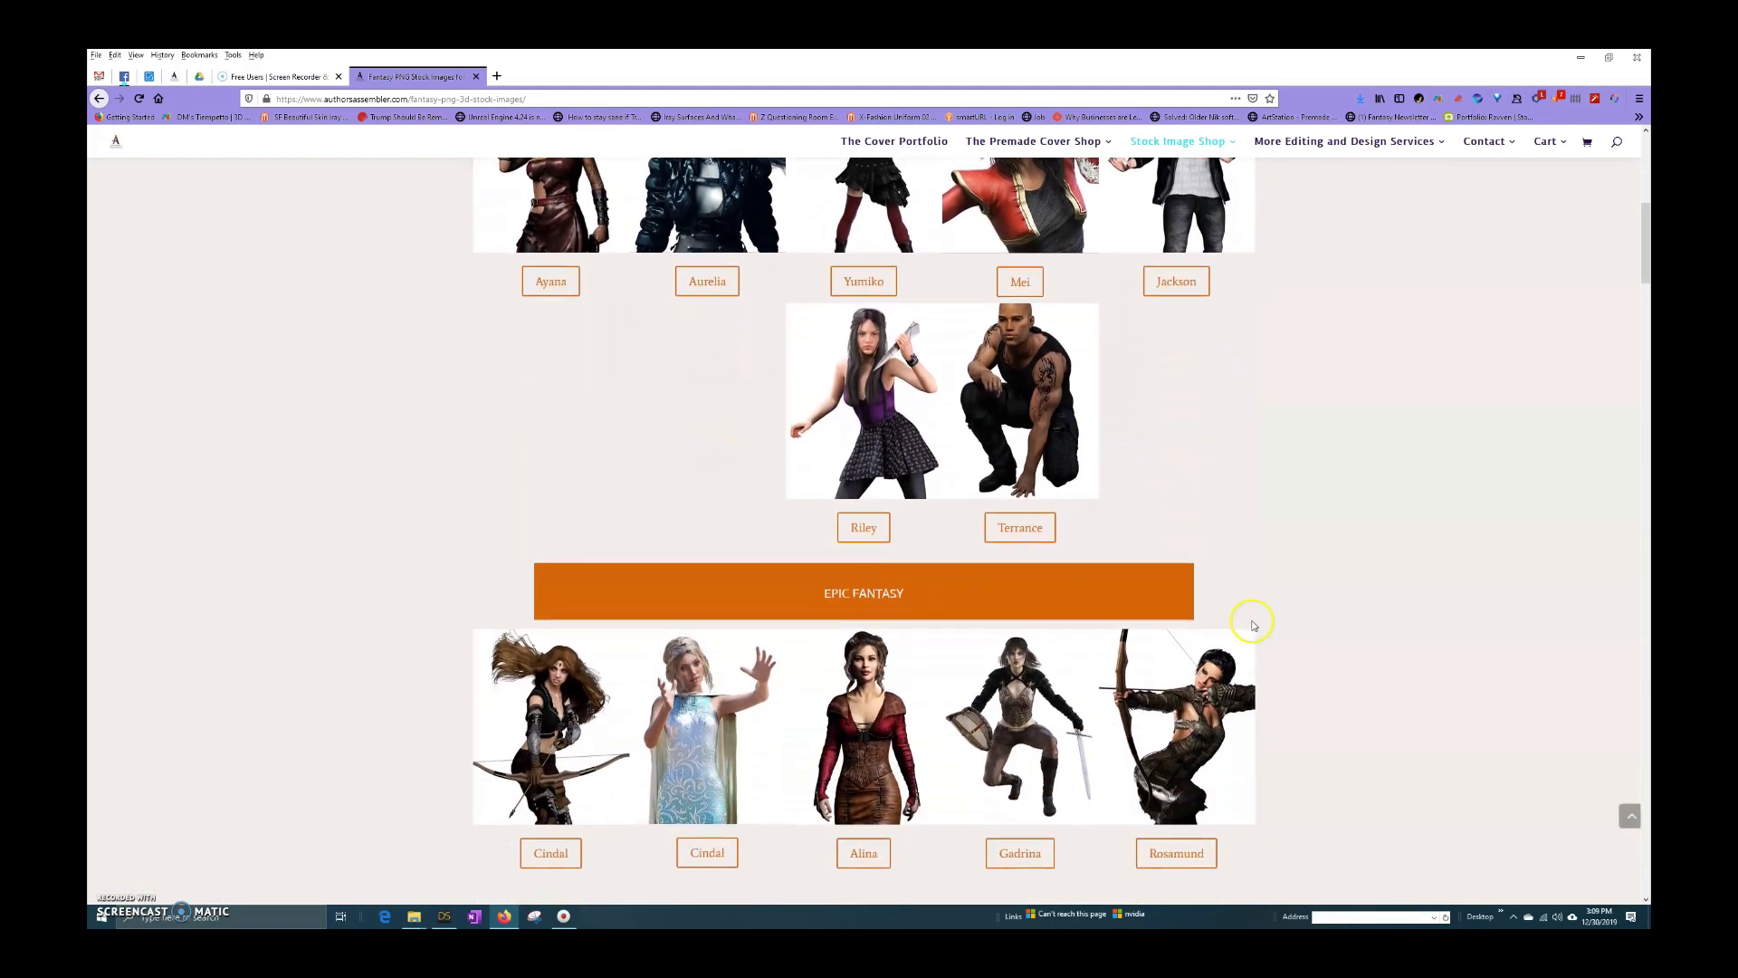
{"action": "scroll", "coordinate": [1454, 480], "scroll_direction": "down", "scroll_amount": 1}
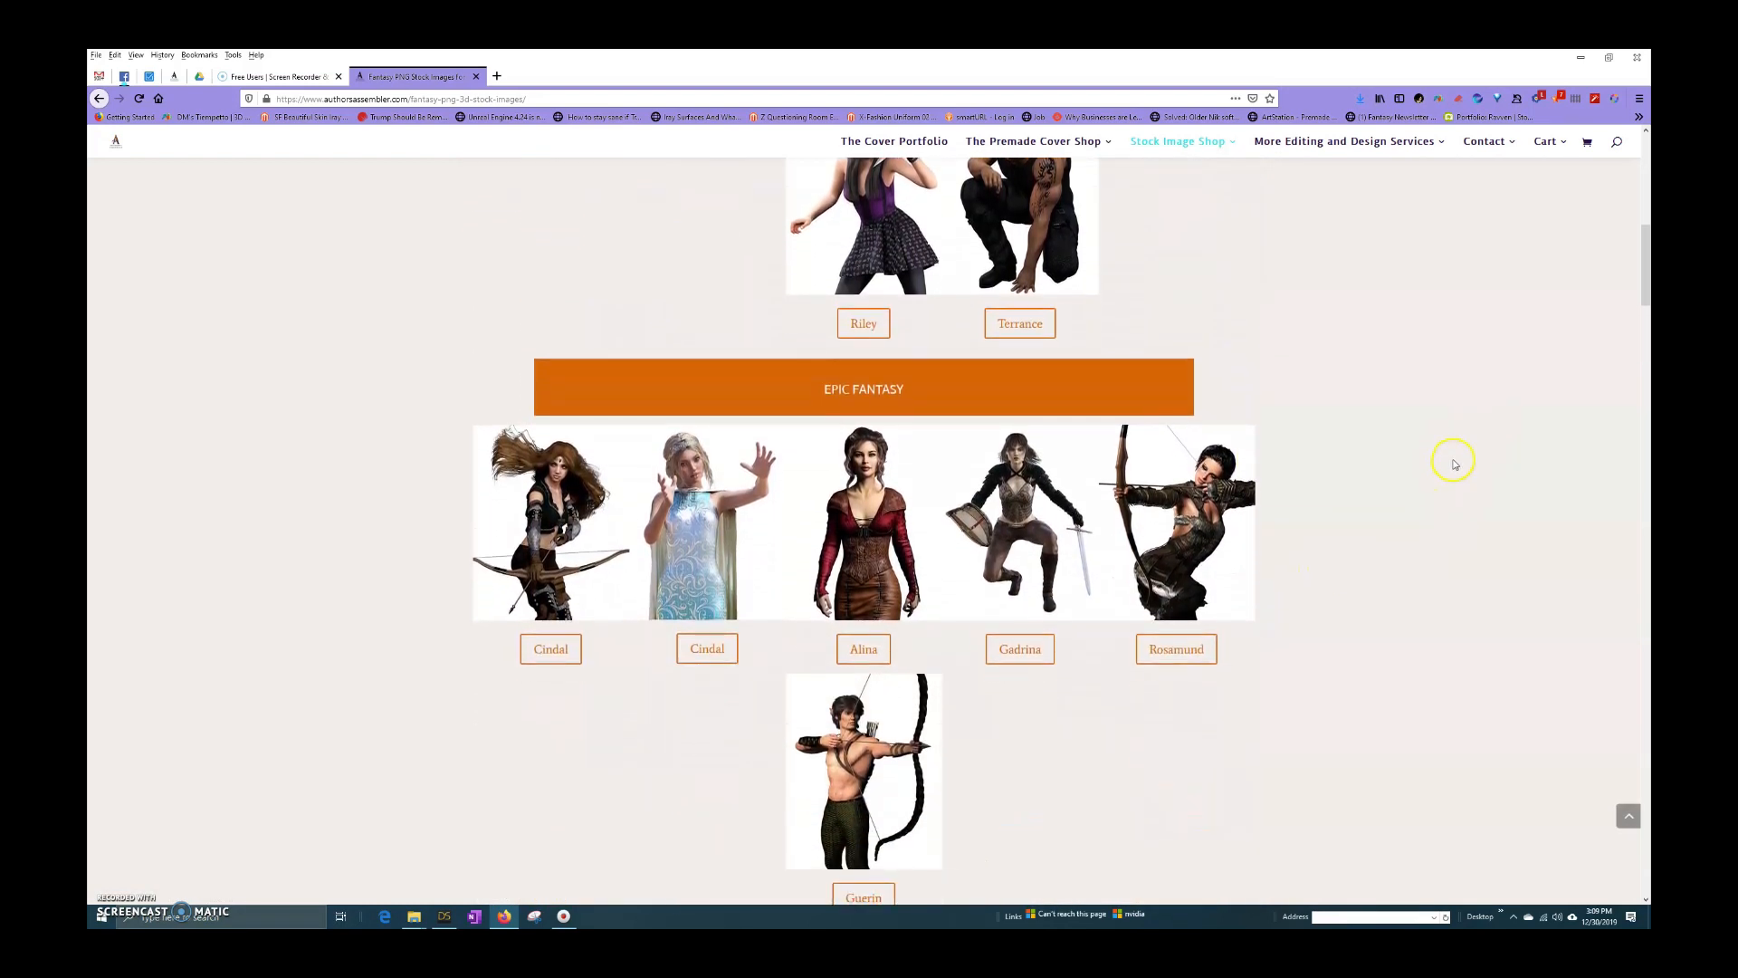
{"action": "left_click_drag", "start_coordinate": [1646, 250], "coordinate": [1647, 167]}
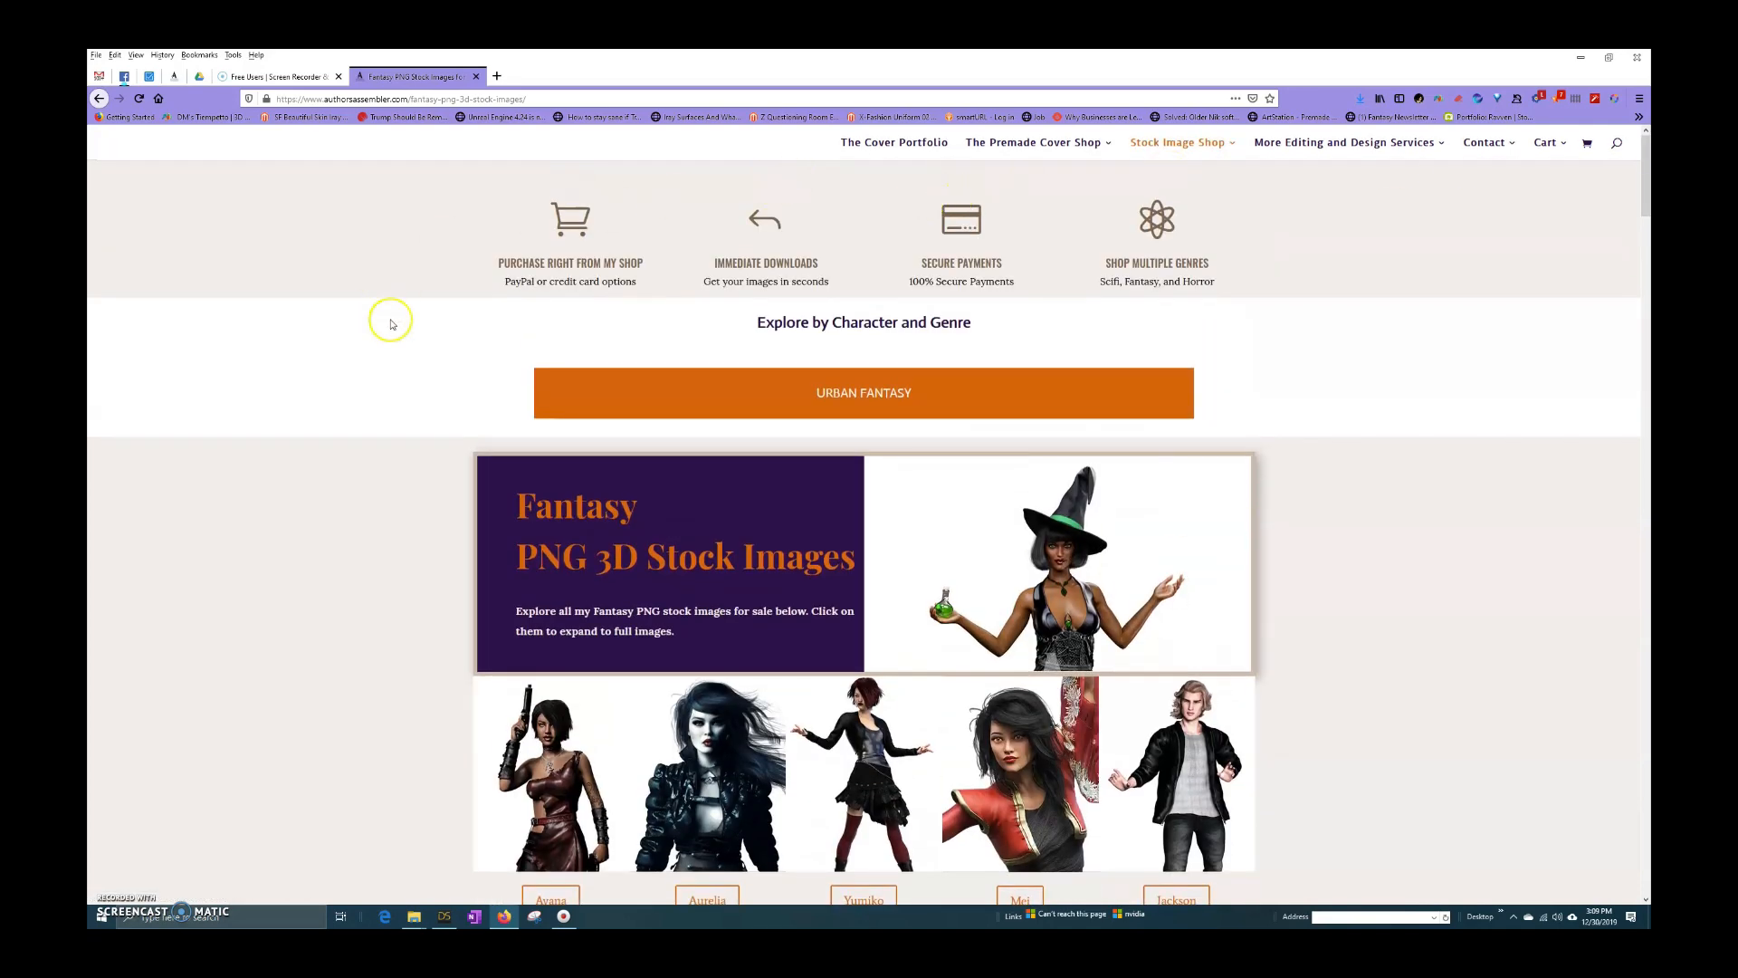
{"action": "left_click", "coordinate": [447, 67]}
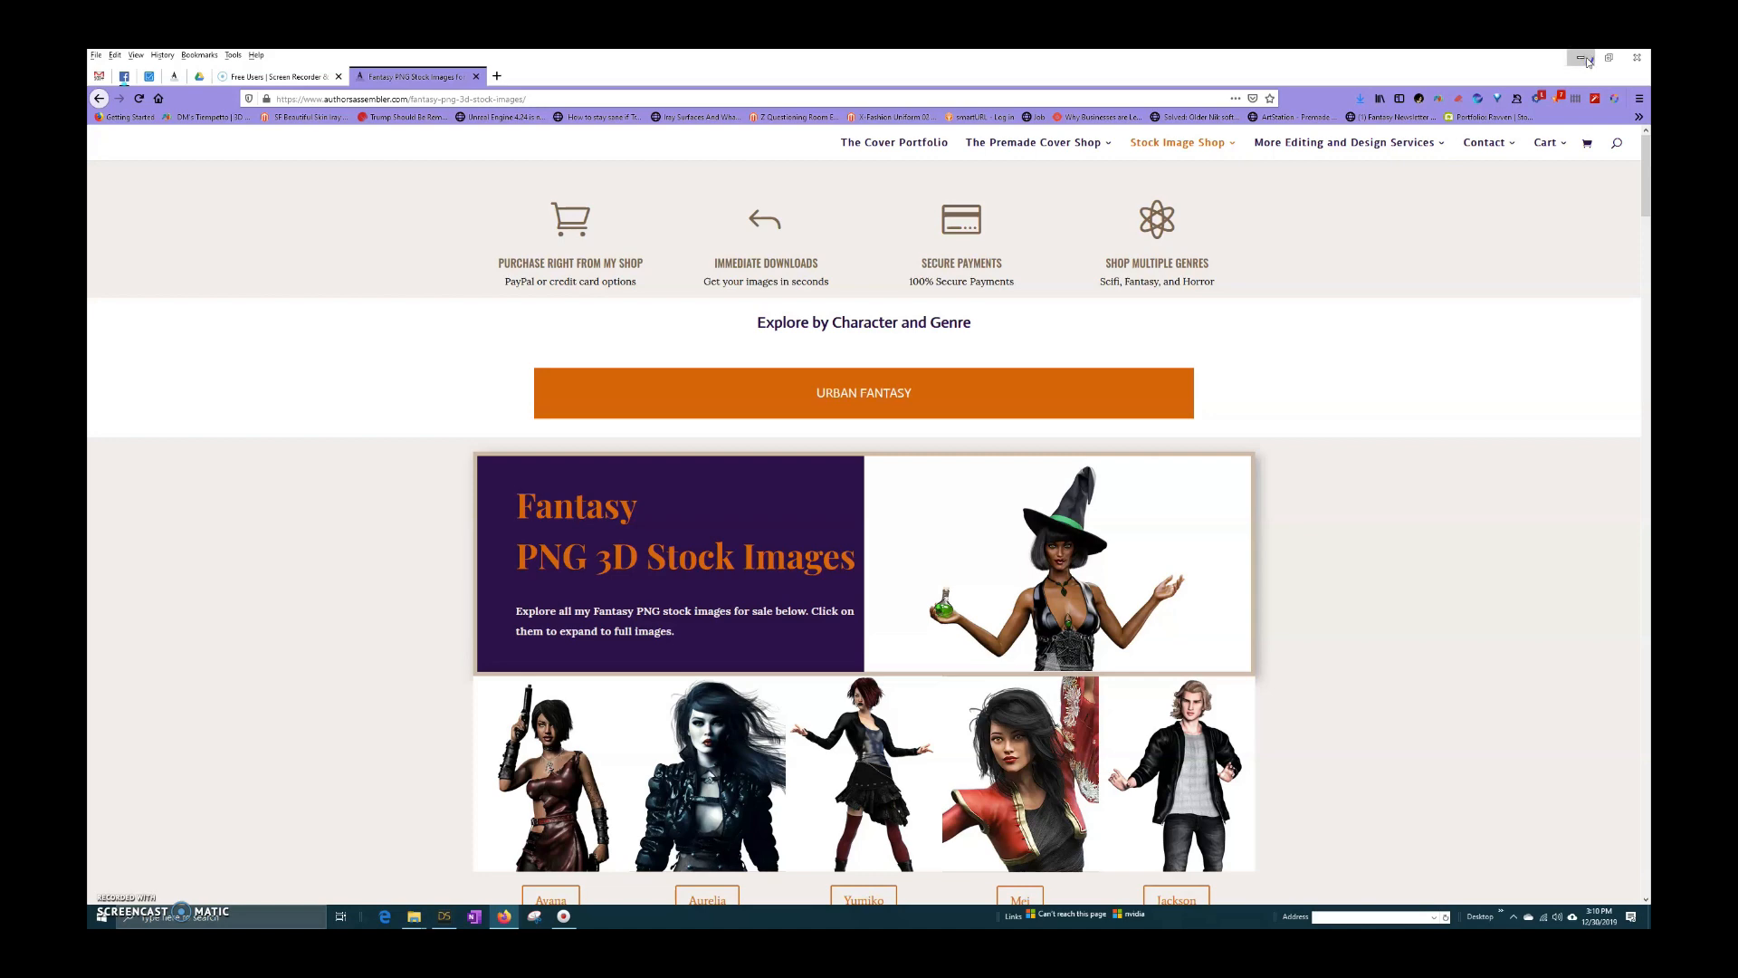
Step: Minimize the browser and open the 1 TO RENDER folder in File Explorer
{"action": "left_click", "coordinate": [1582, 58]}
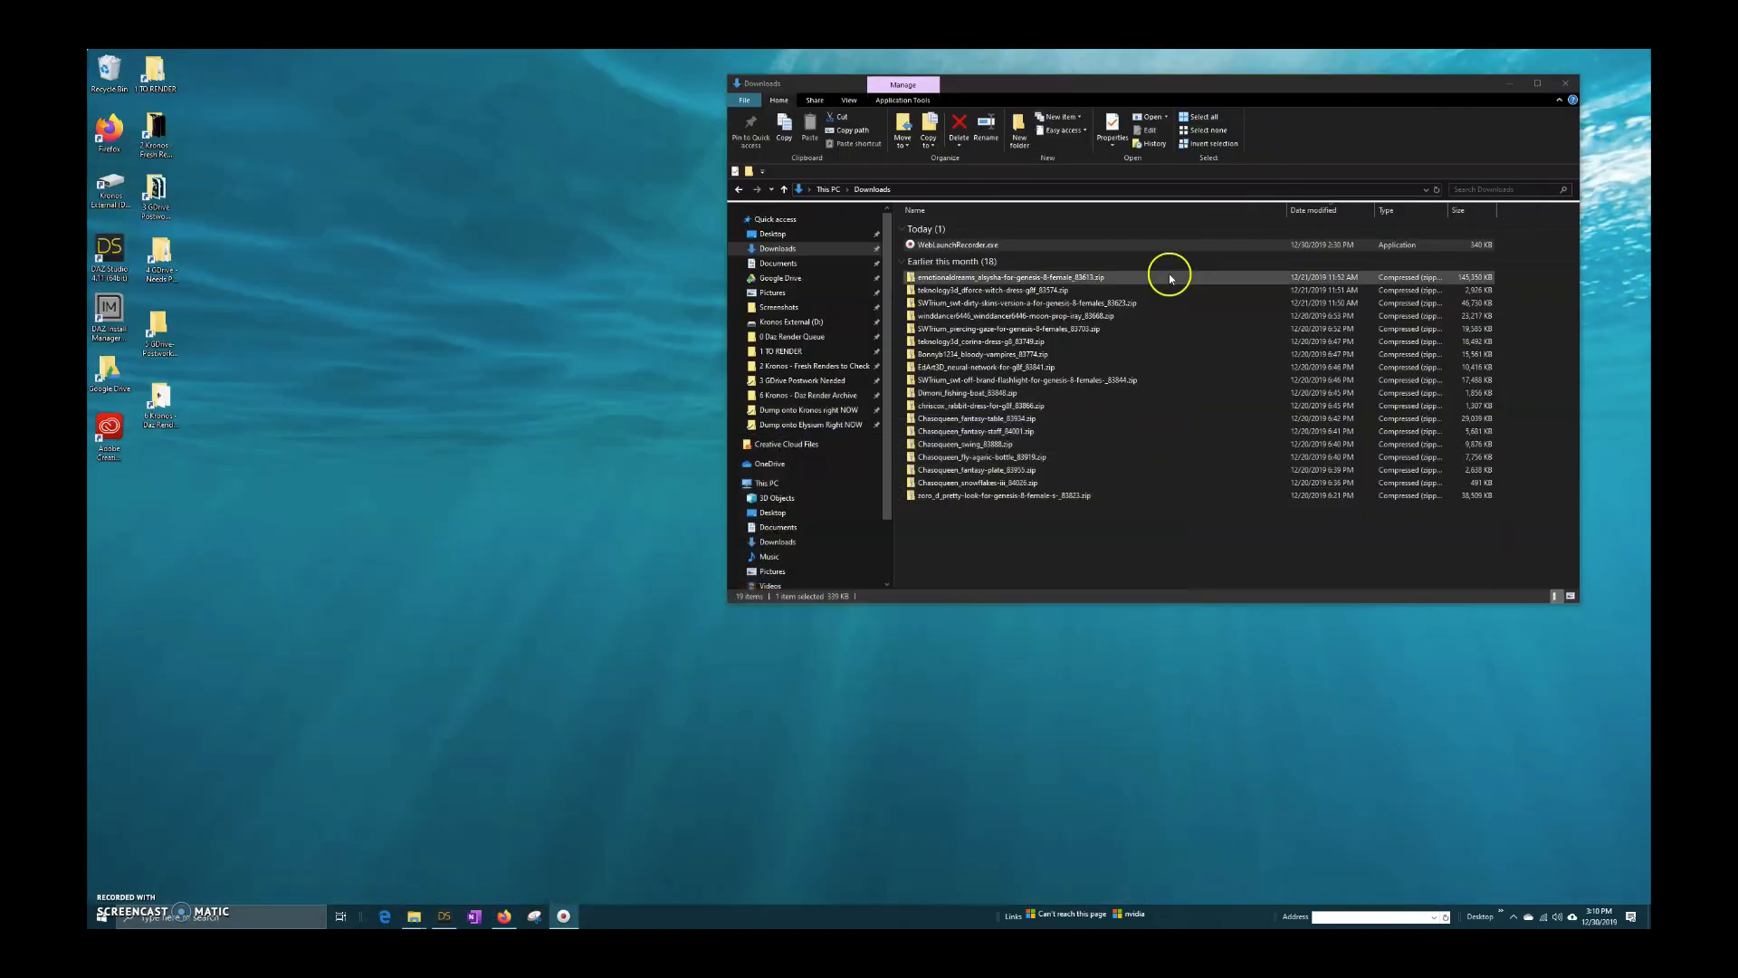
{"action": "left_click", "coordinate": [966, 530]}
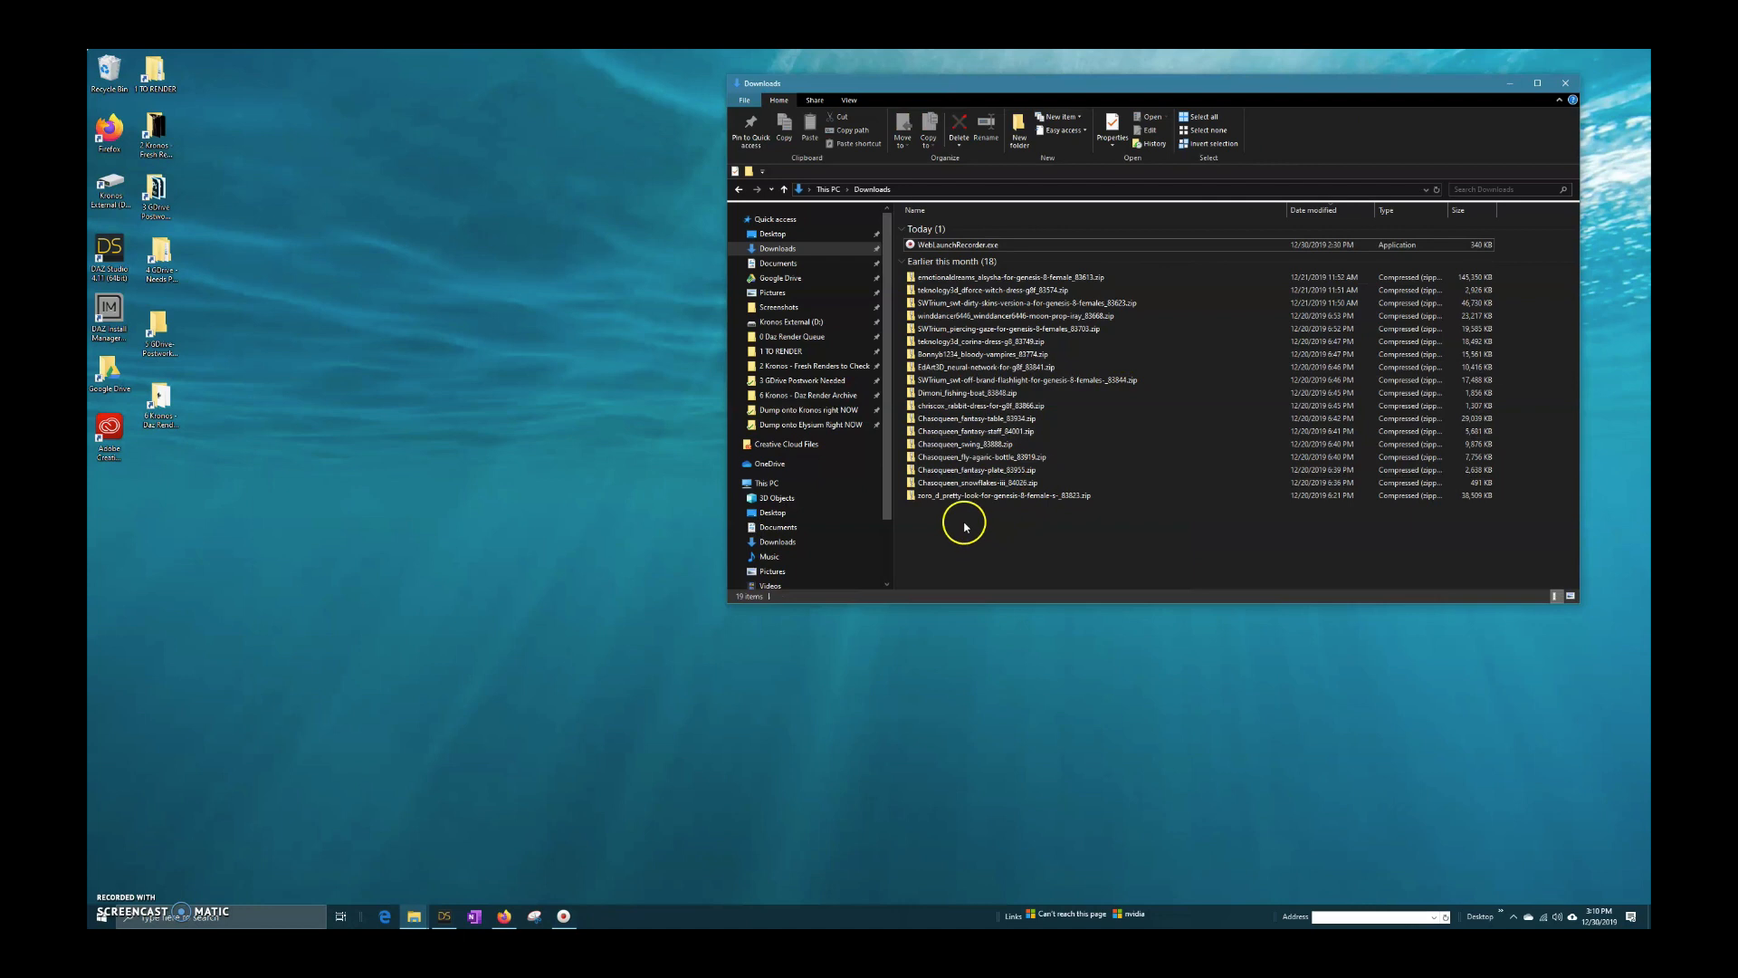
{"action": "left_click", "coordinate": [965, 527]}
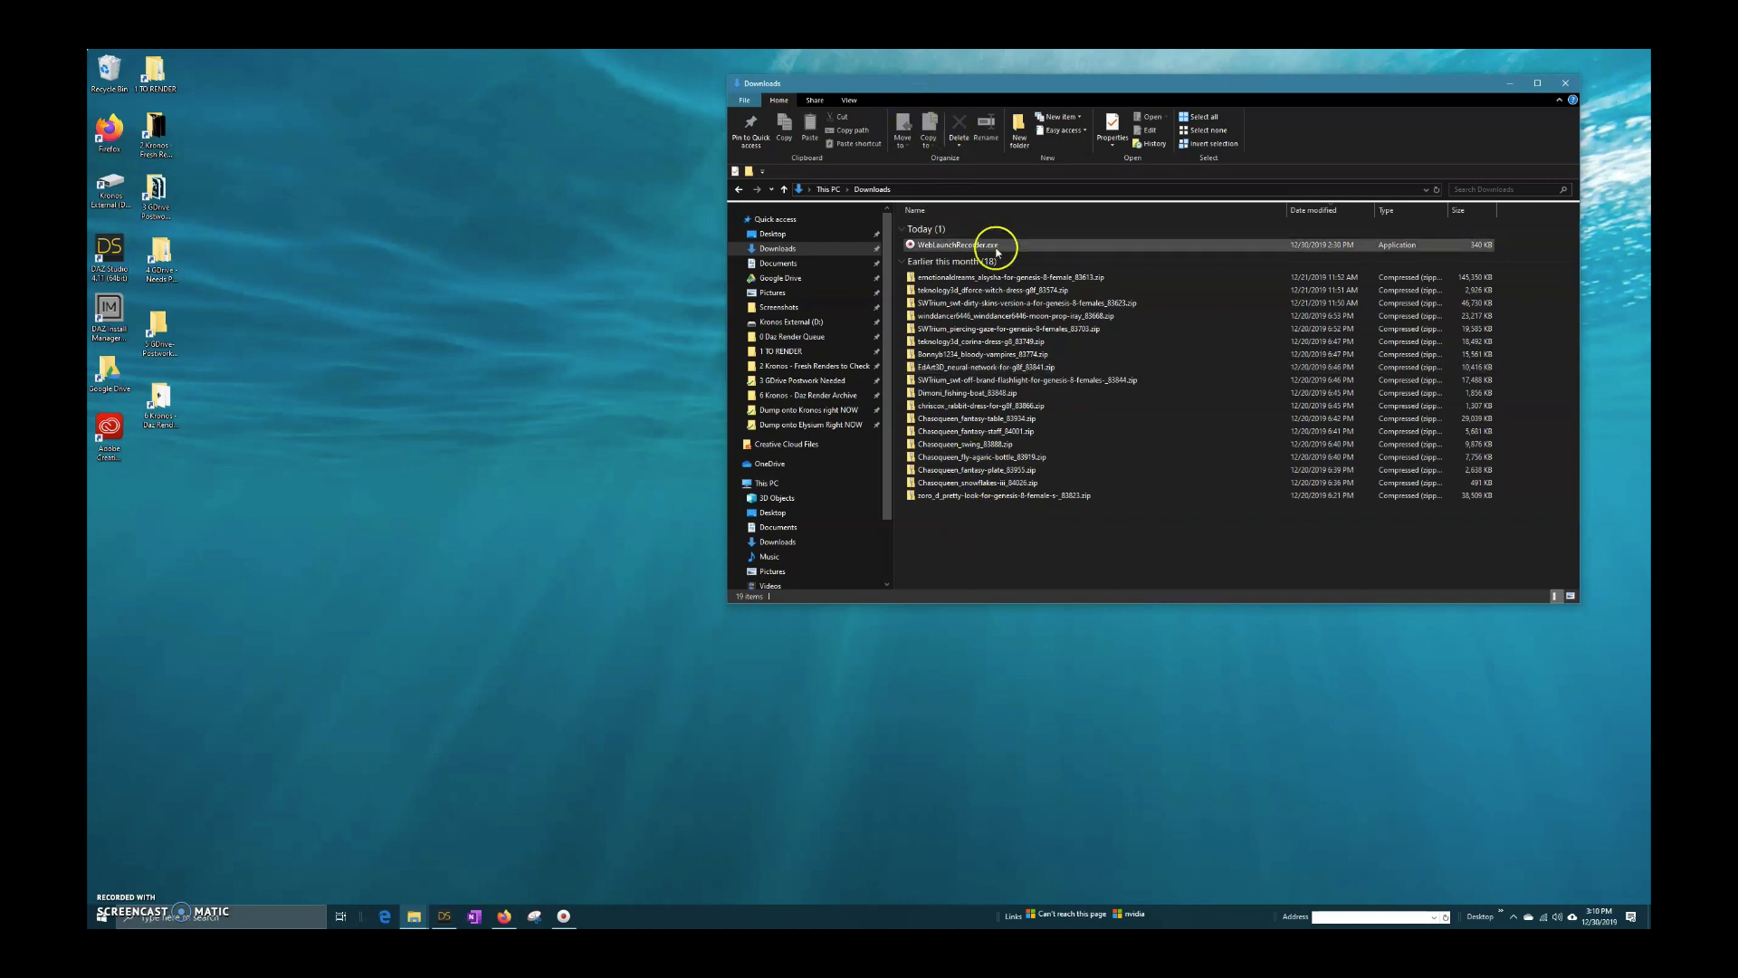
{"action": "left_click", "coordinate": [778, 307]}
{"action": "left_click", "coordinate": [781, 351]}
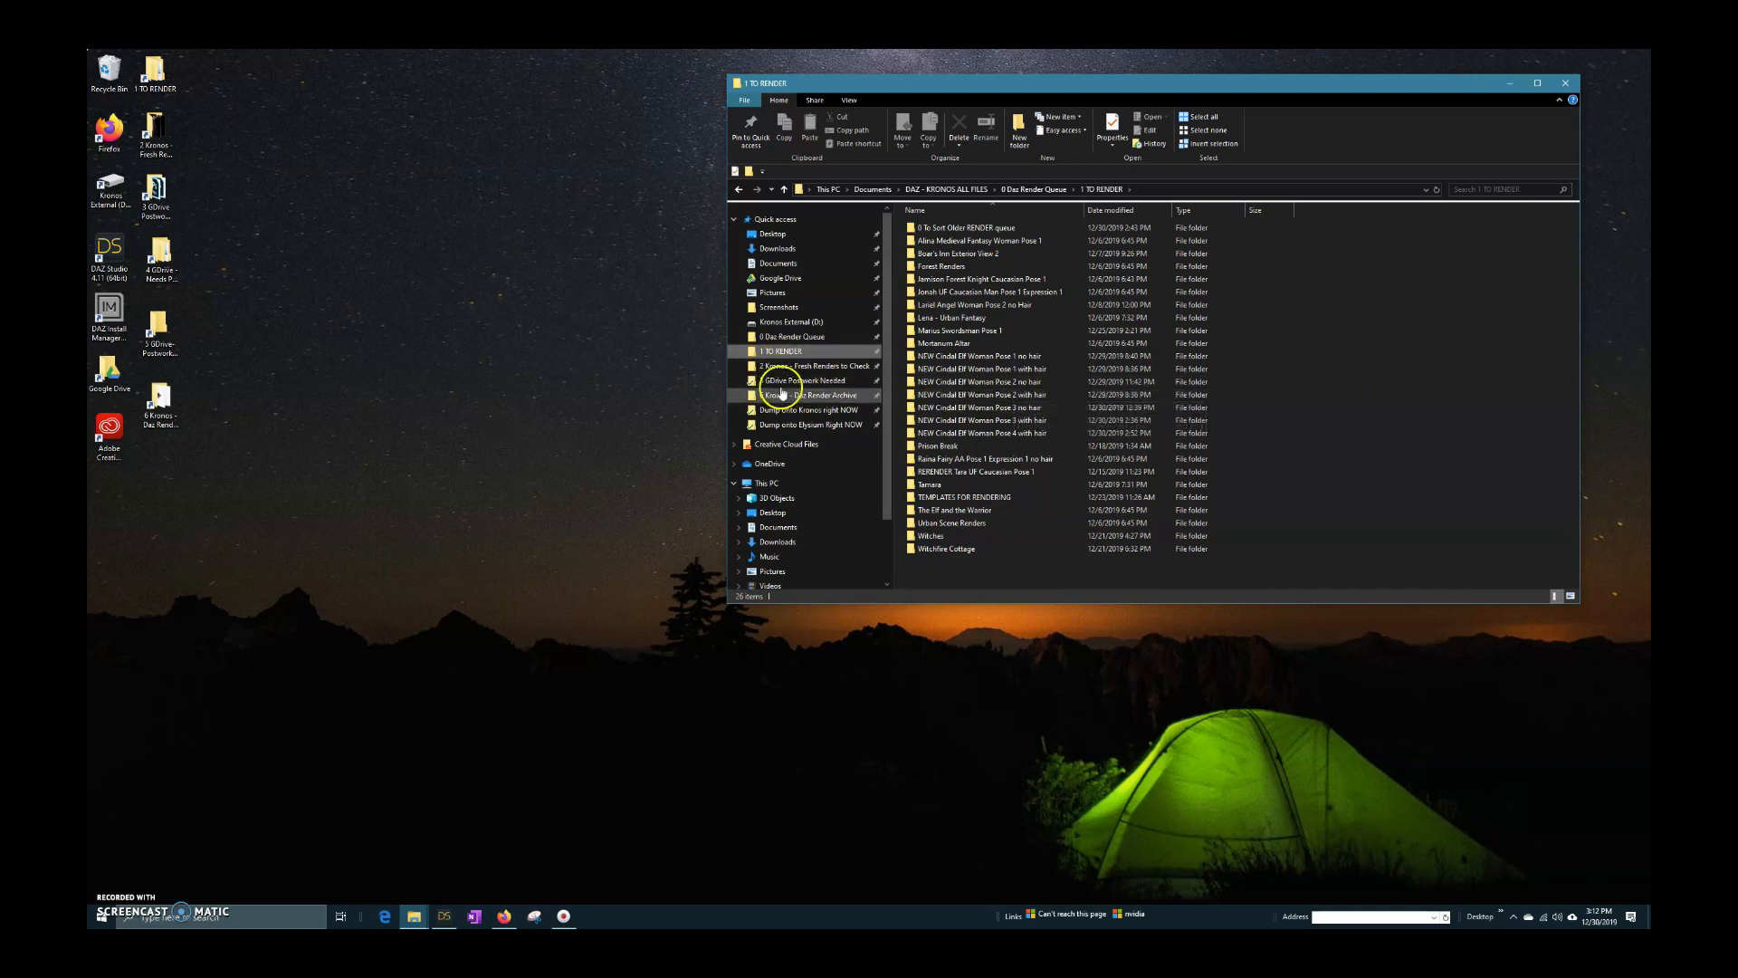
Step: Review the contents of the 0 Daz Render Queue folder and the scene folders inside 1 TO RENDER
{"action": "left_click", "coordinate": [788, 337]}
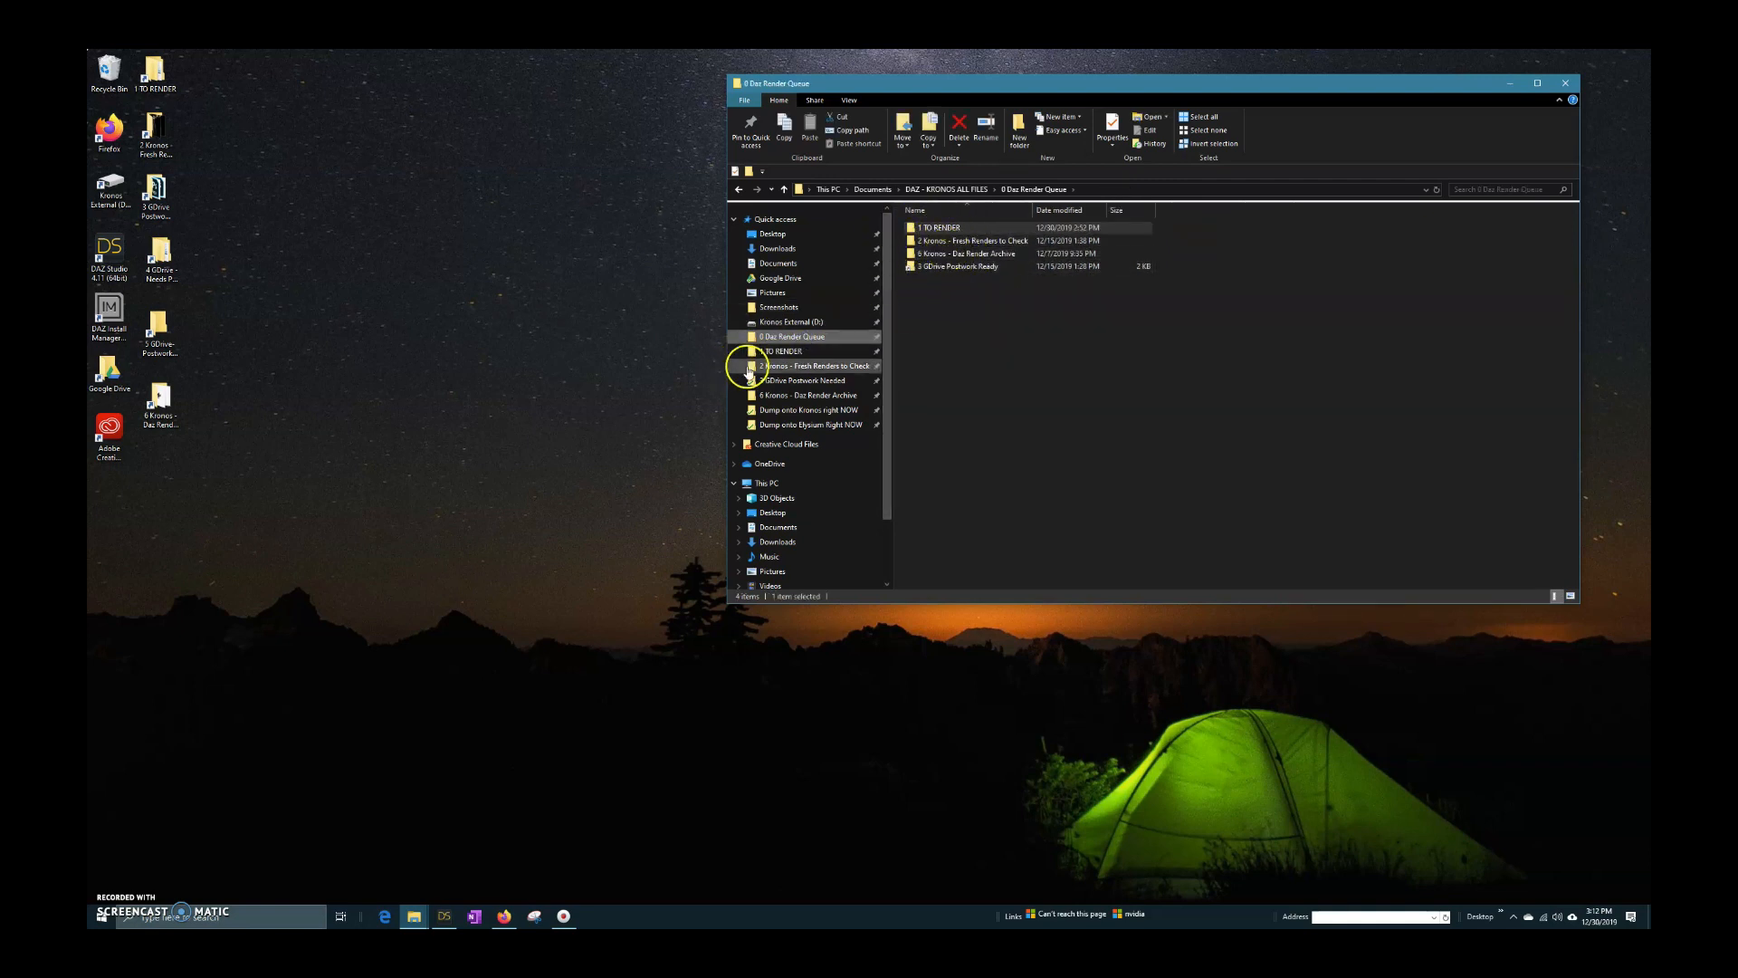
{"action": "left_click", "coordinate": [796, 354]}
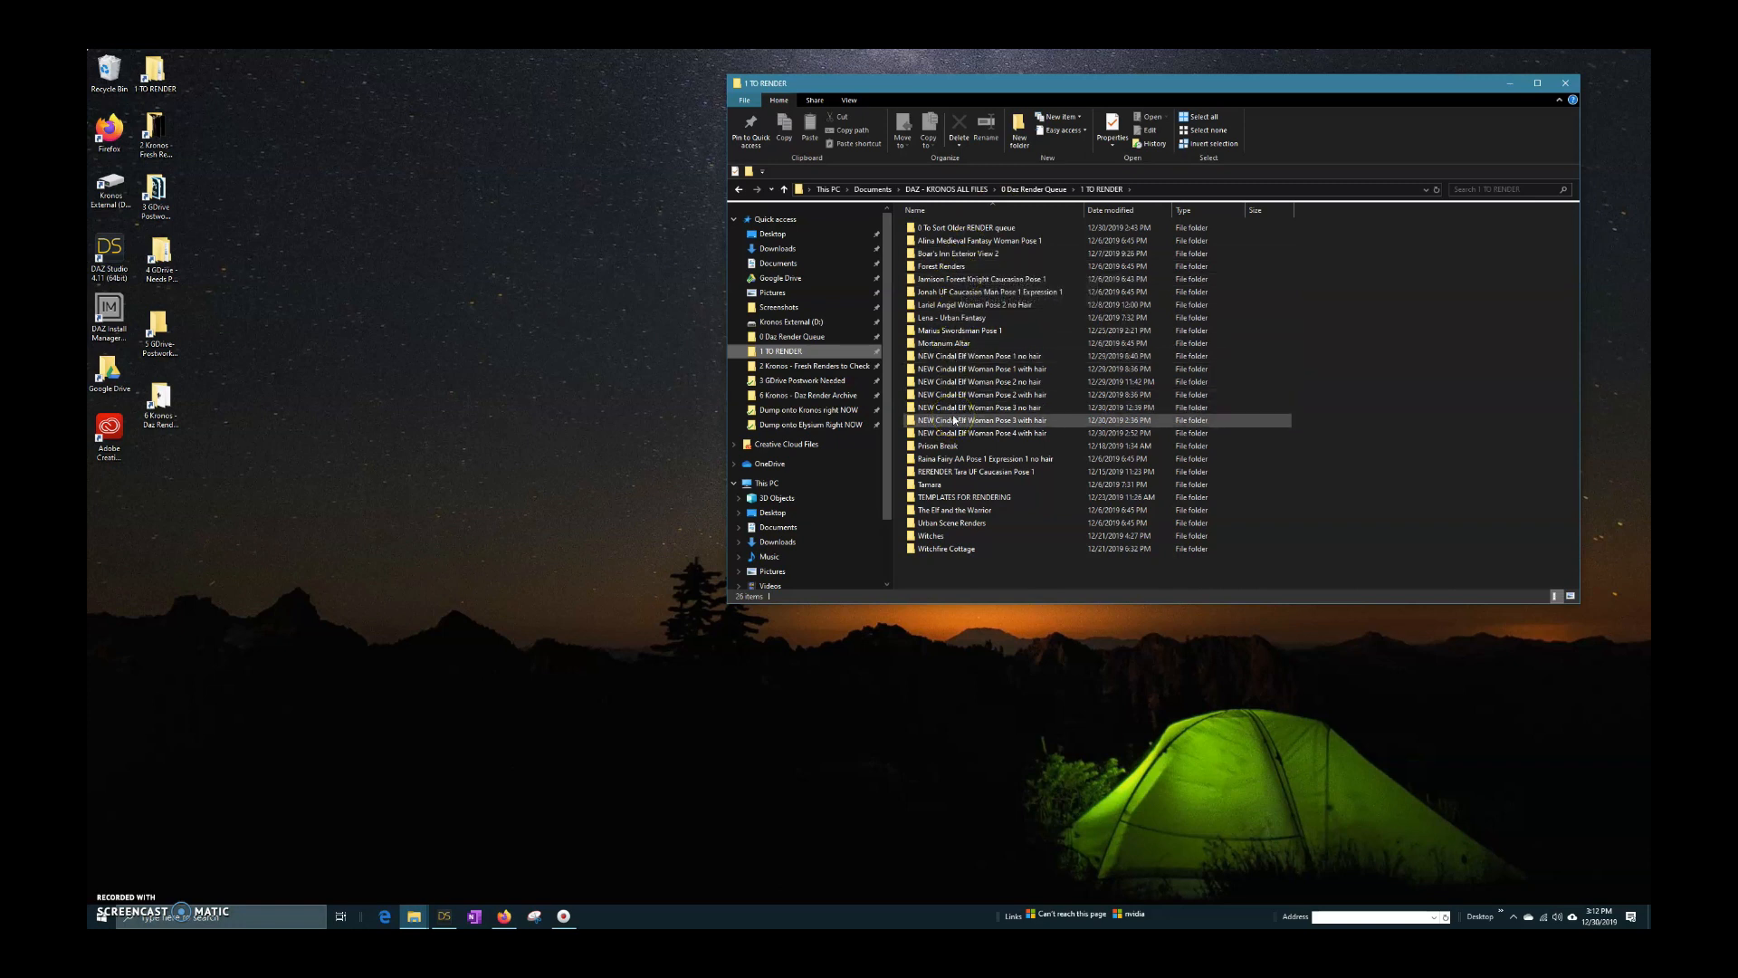
{"action": "mouse_move", "coordinate": [954, 419]}
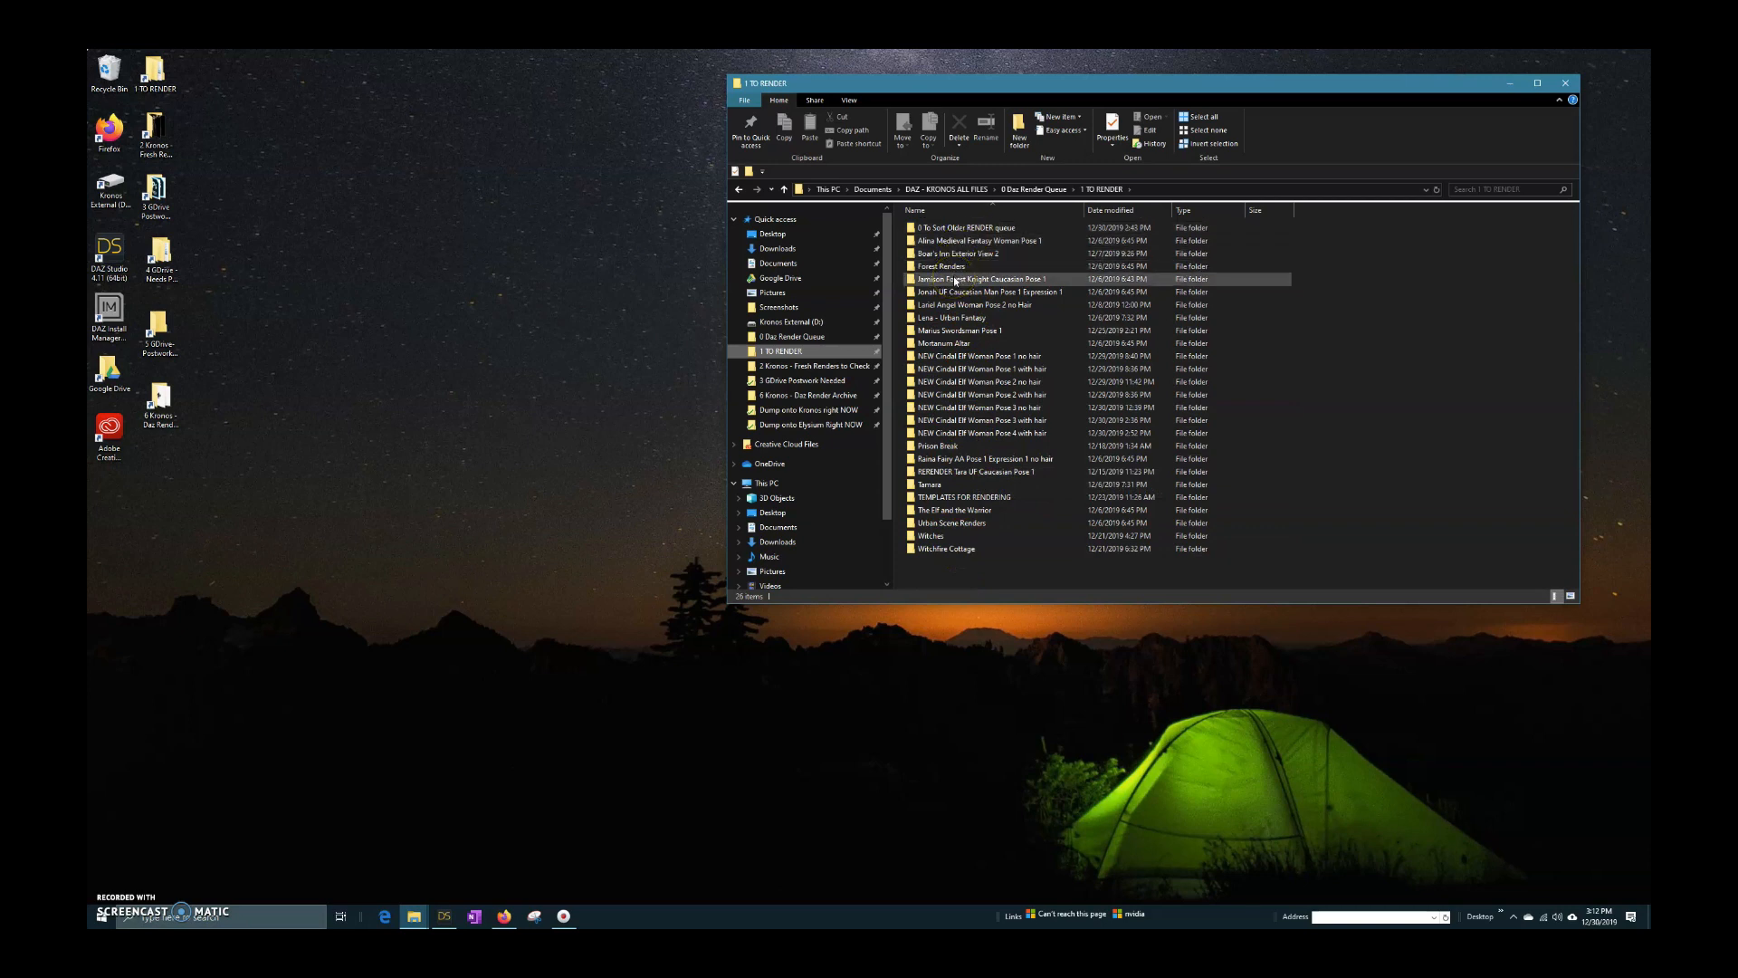
{"action": "mouse_move", "coordinate": [955, 281]}
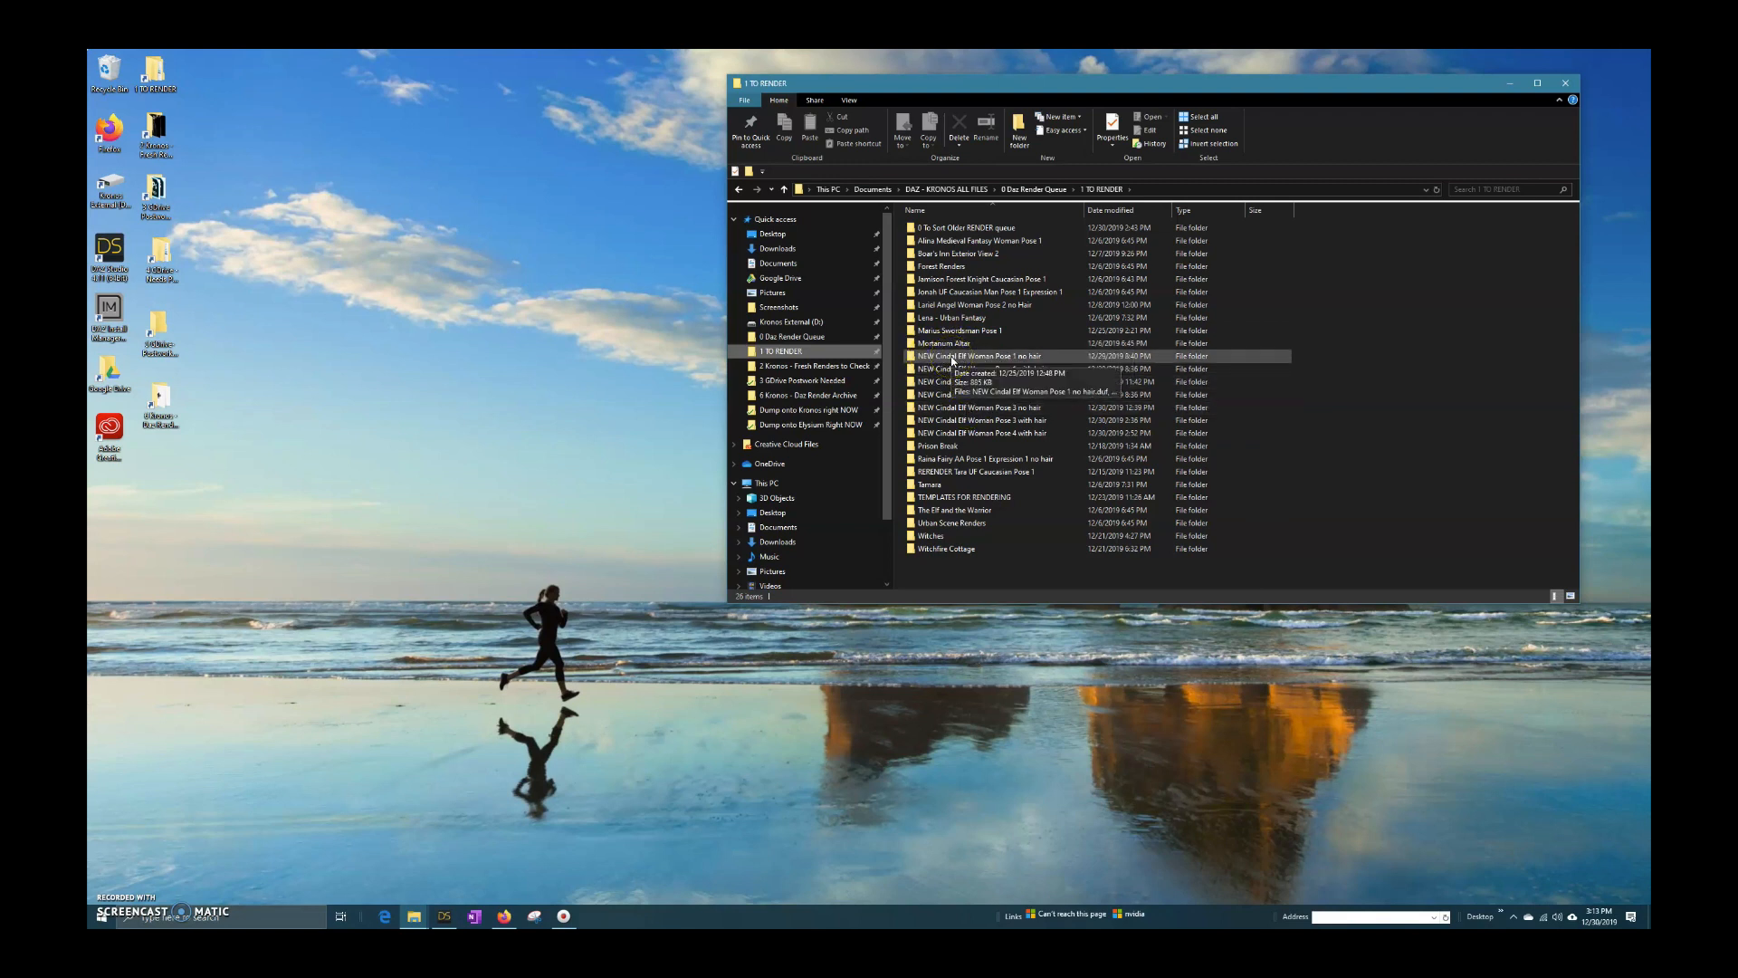
Step: View the corrected render image in the NEW Cindal Elf Woman Pose 1 with hair folder and close the viewer
{"action": "double_click", "coordinate": [950, 368]}
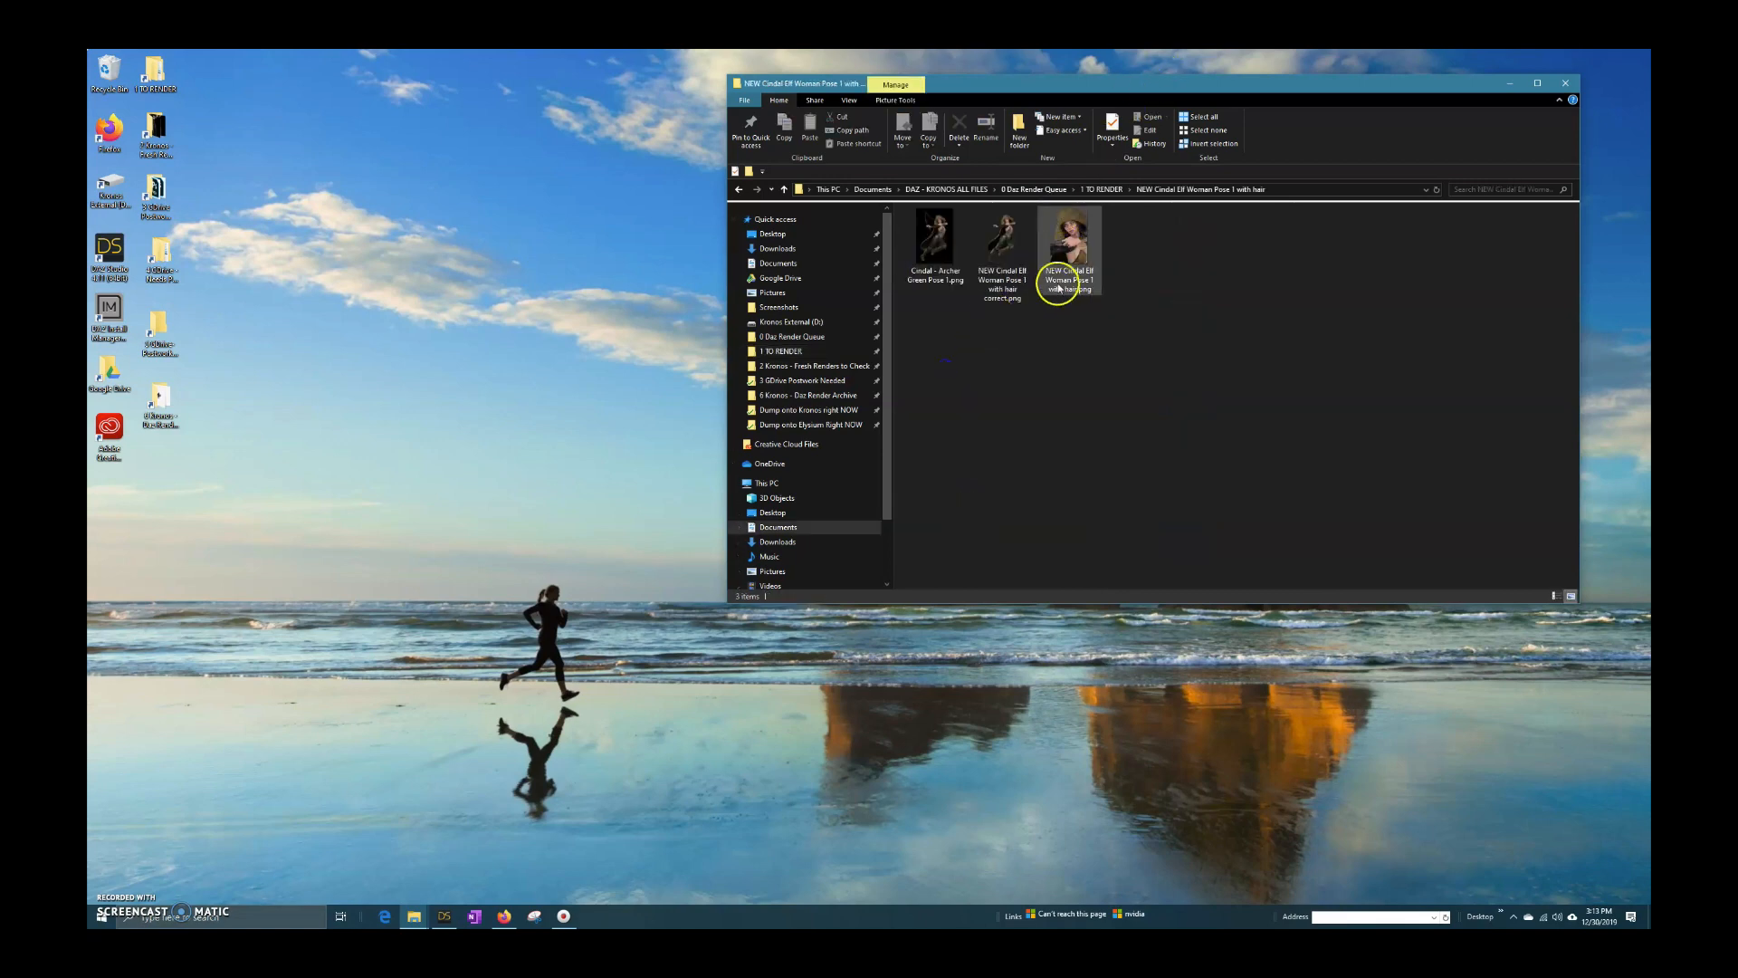
{"action": "left_click", "coordinate": [999, 249]}
{"action": "double_click", "coordinate": [1000, 251]}
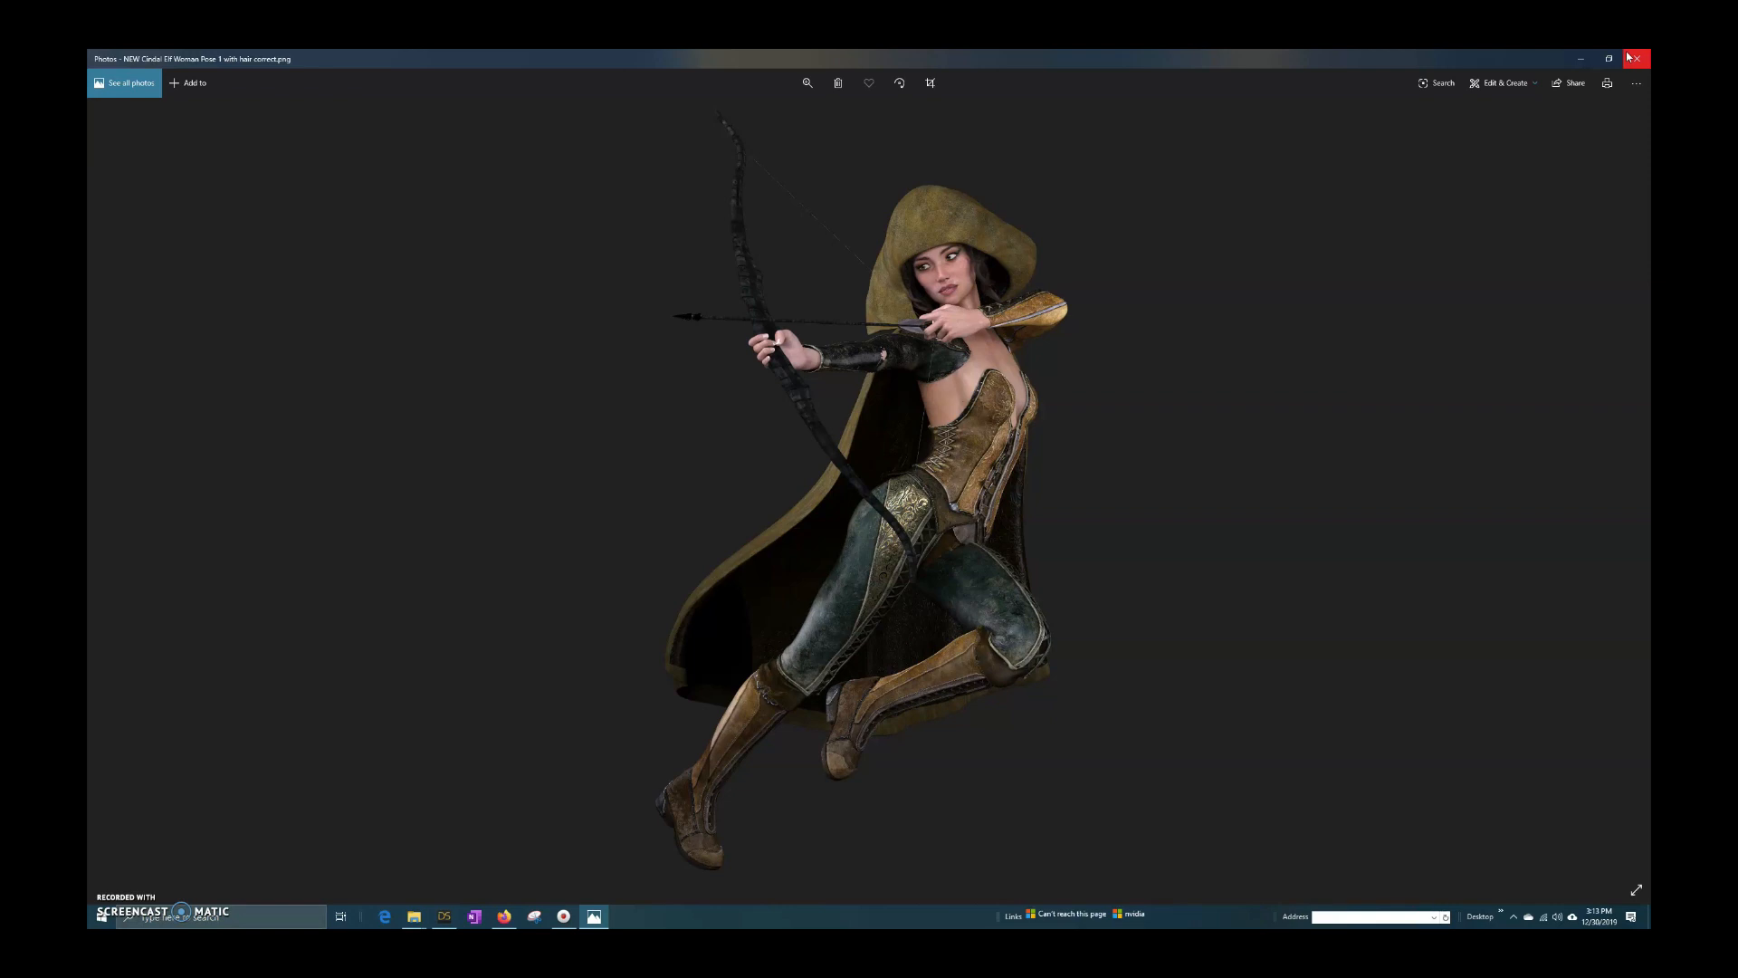
{"action": "left_click", "coordinate": [1627, 56]}
{"action": "left_click", "coordinate": [1627, 57]}
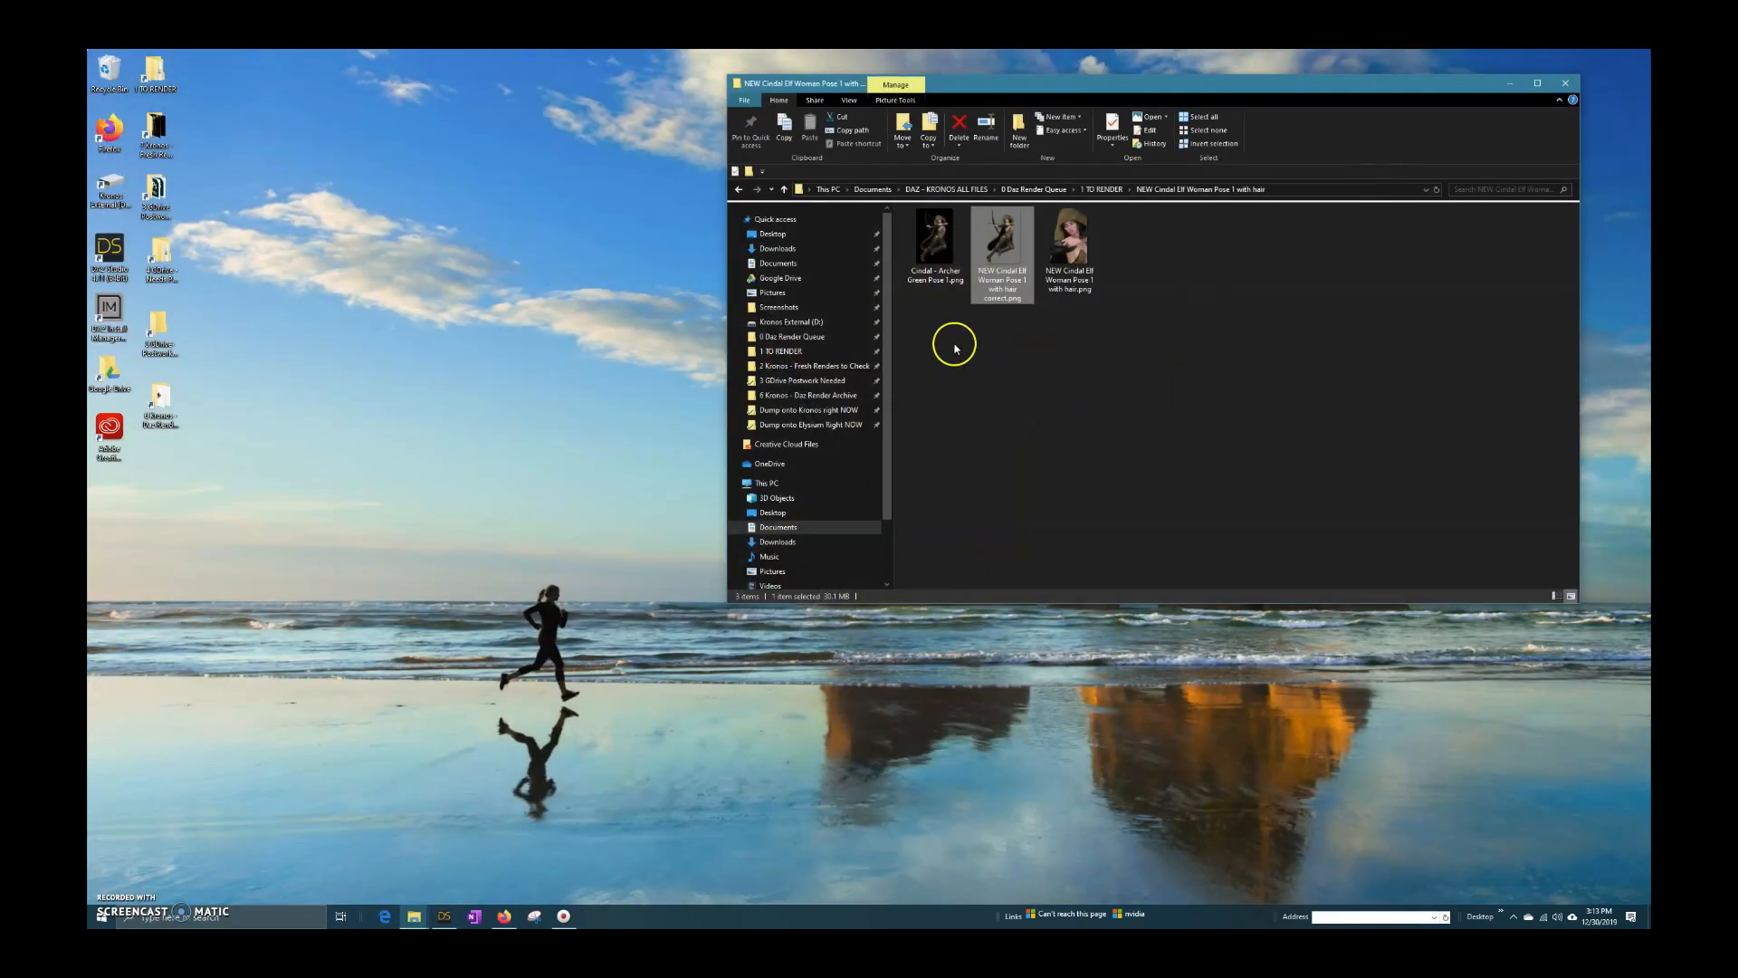
Step: View the preview PNG in the NEW Cindal Elf Woman Pose 1 no hair folder and close the viewer
{"action": "left_click", "coordinate": [1103, 189]}
{"action": "double_click", "coordinate": [1001, 240]}
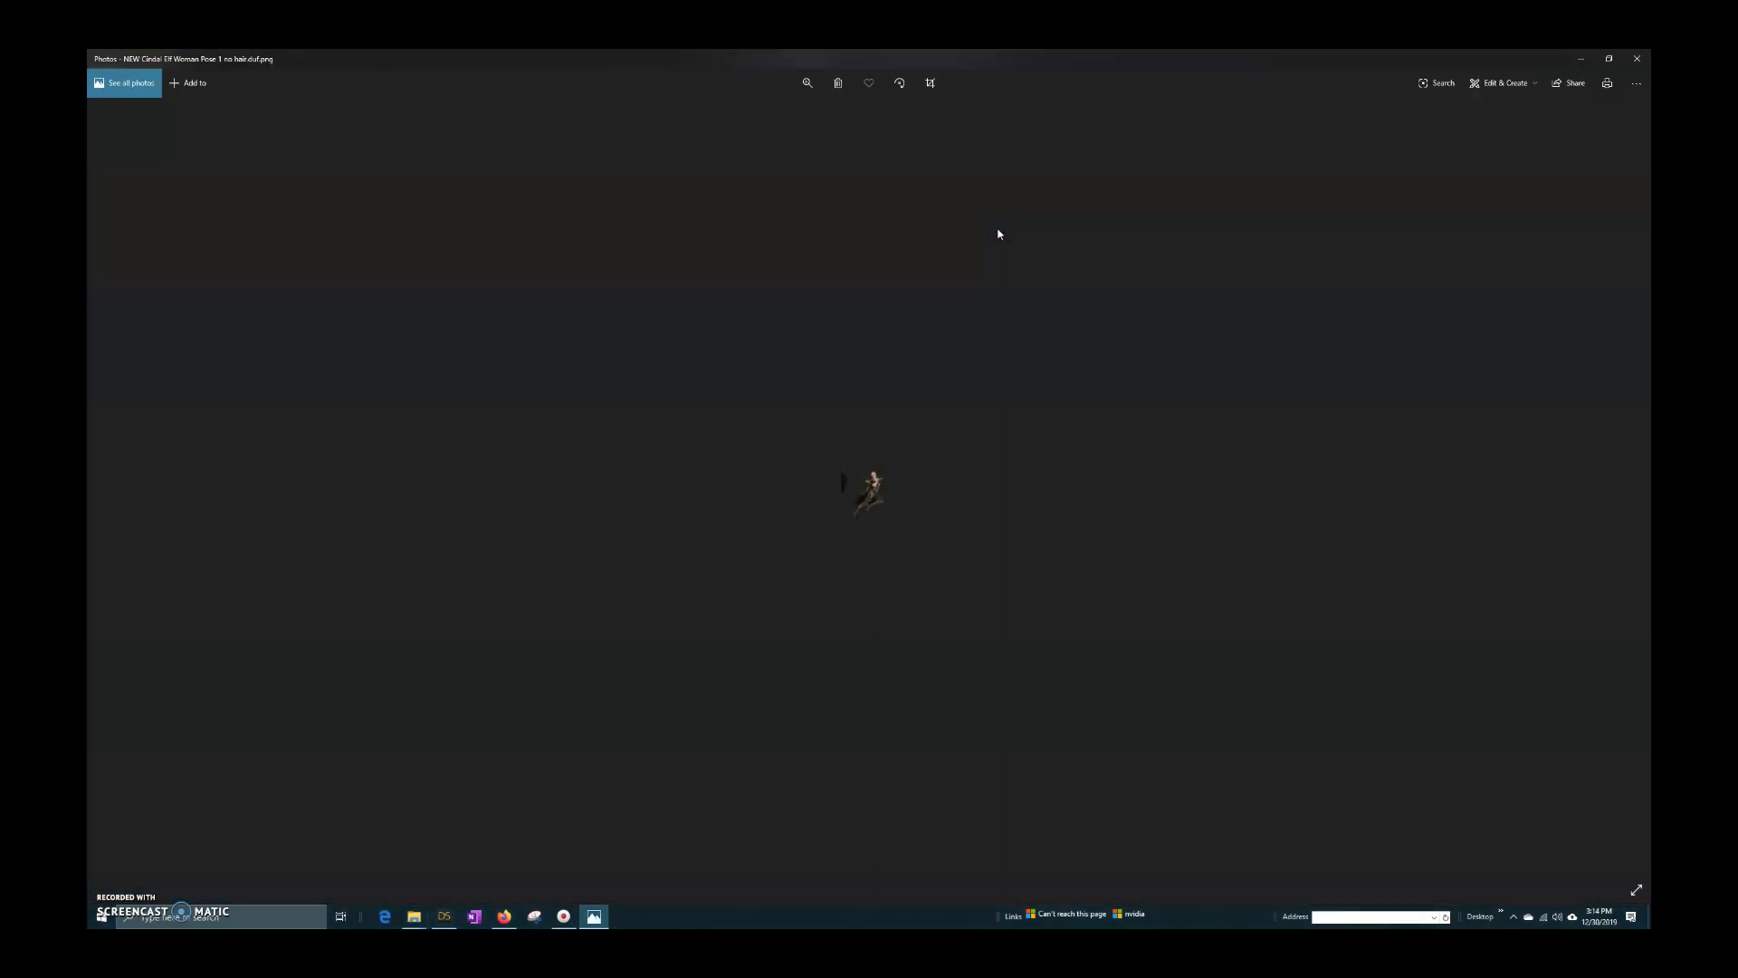
{"action": "left_click", "coordinate": [1637, 57]}
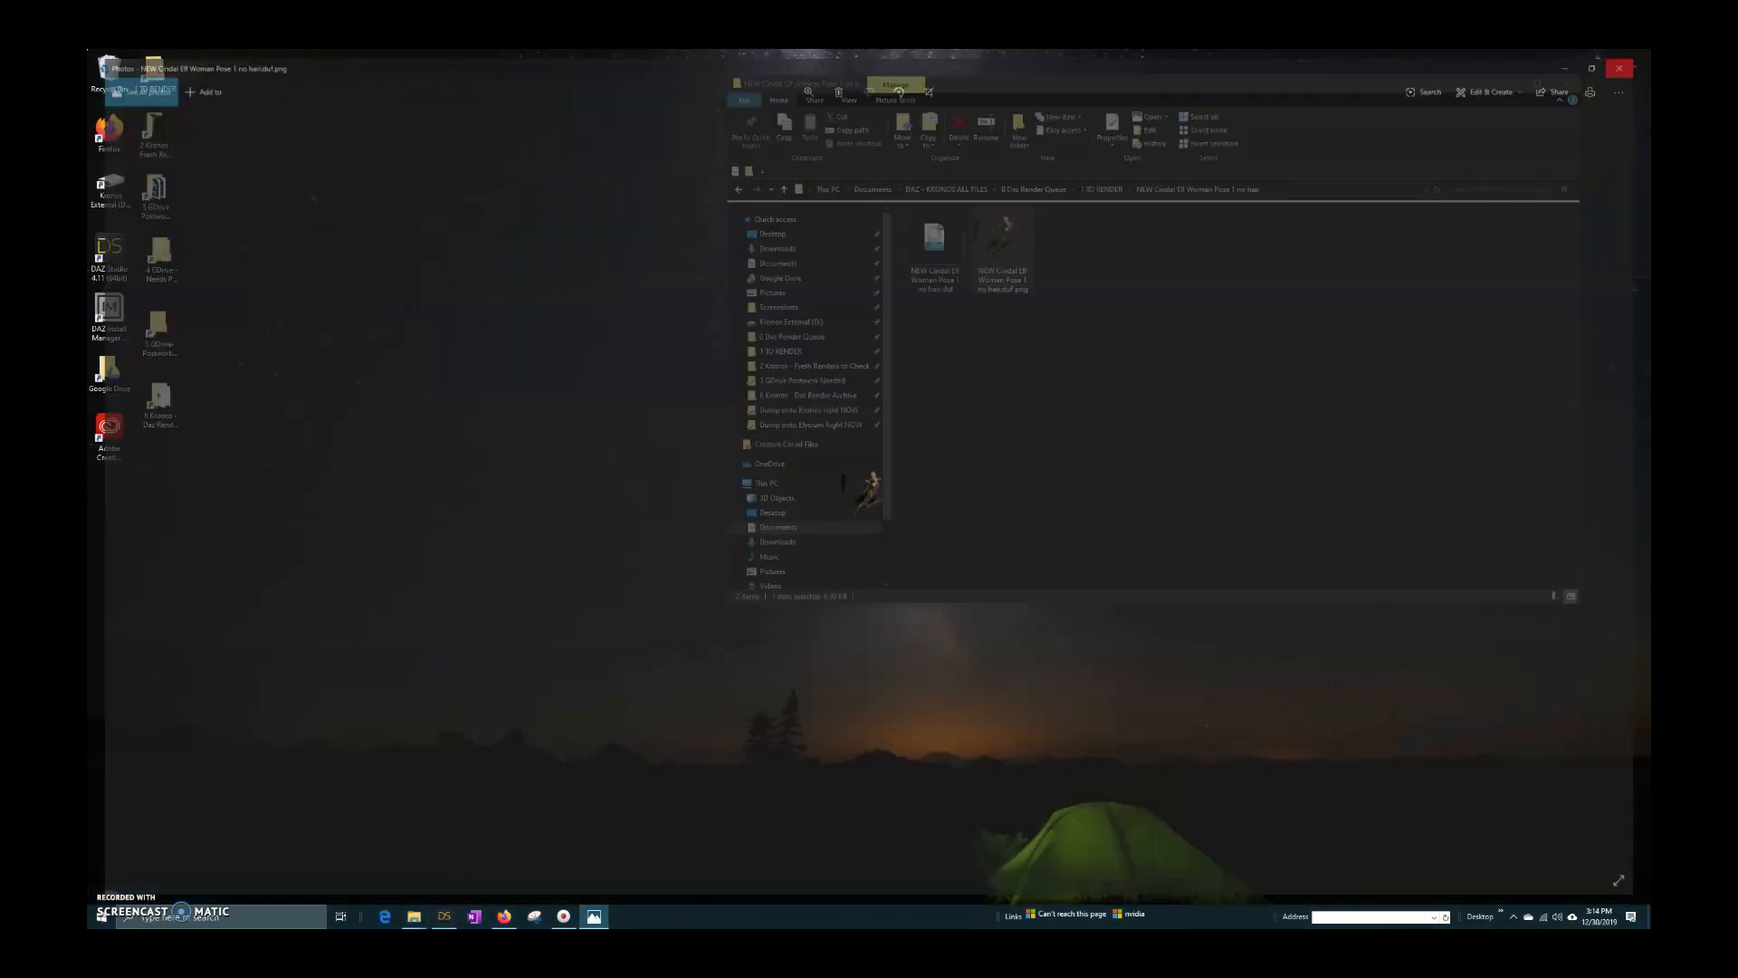
Step: View the render image in the NEW Cindal Elf Woman Pose 2 no hair folder and close the viewer
{"action": "left_click", "coordinate": [1104, 189]}
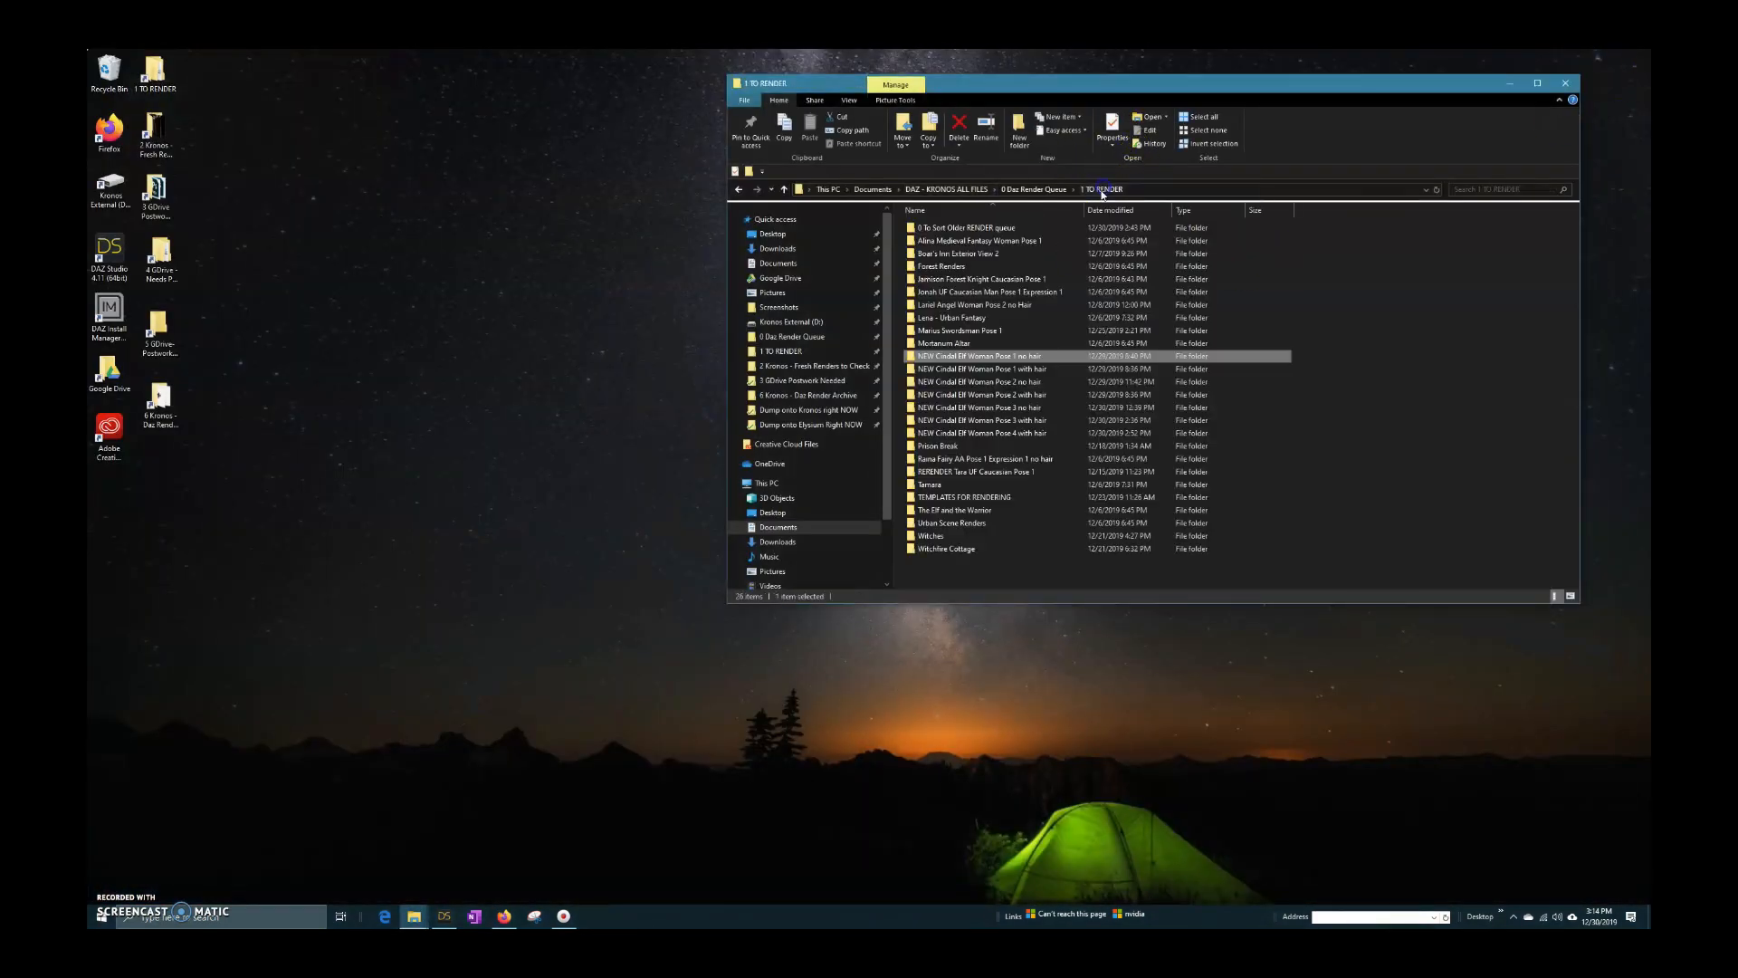
{"action": "double_click", "coordinate": [960, 382]}
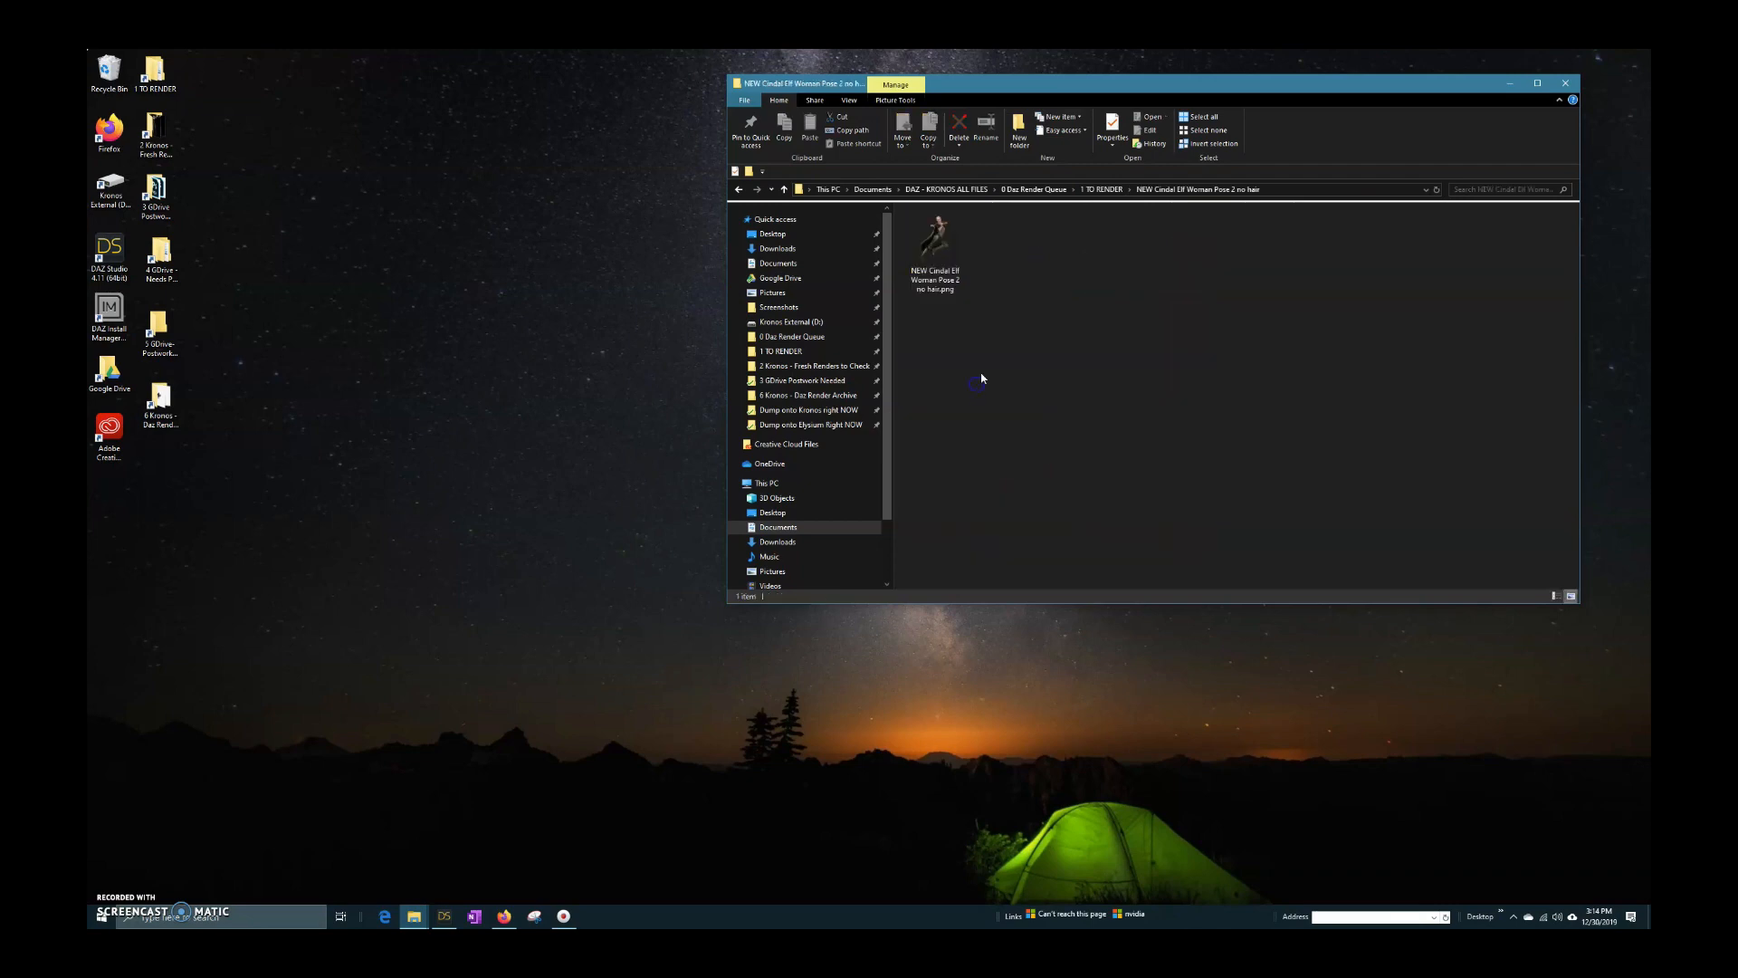
{"action": "double_click", "coordinate": [947, 237]}
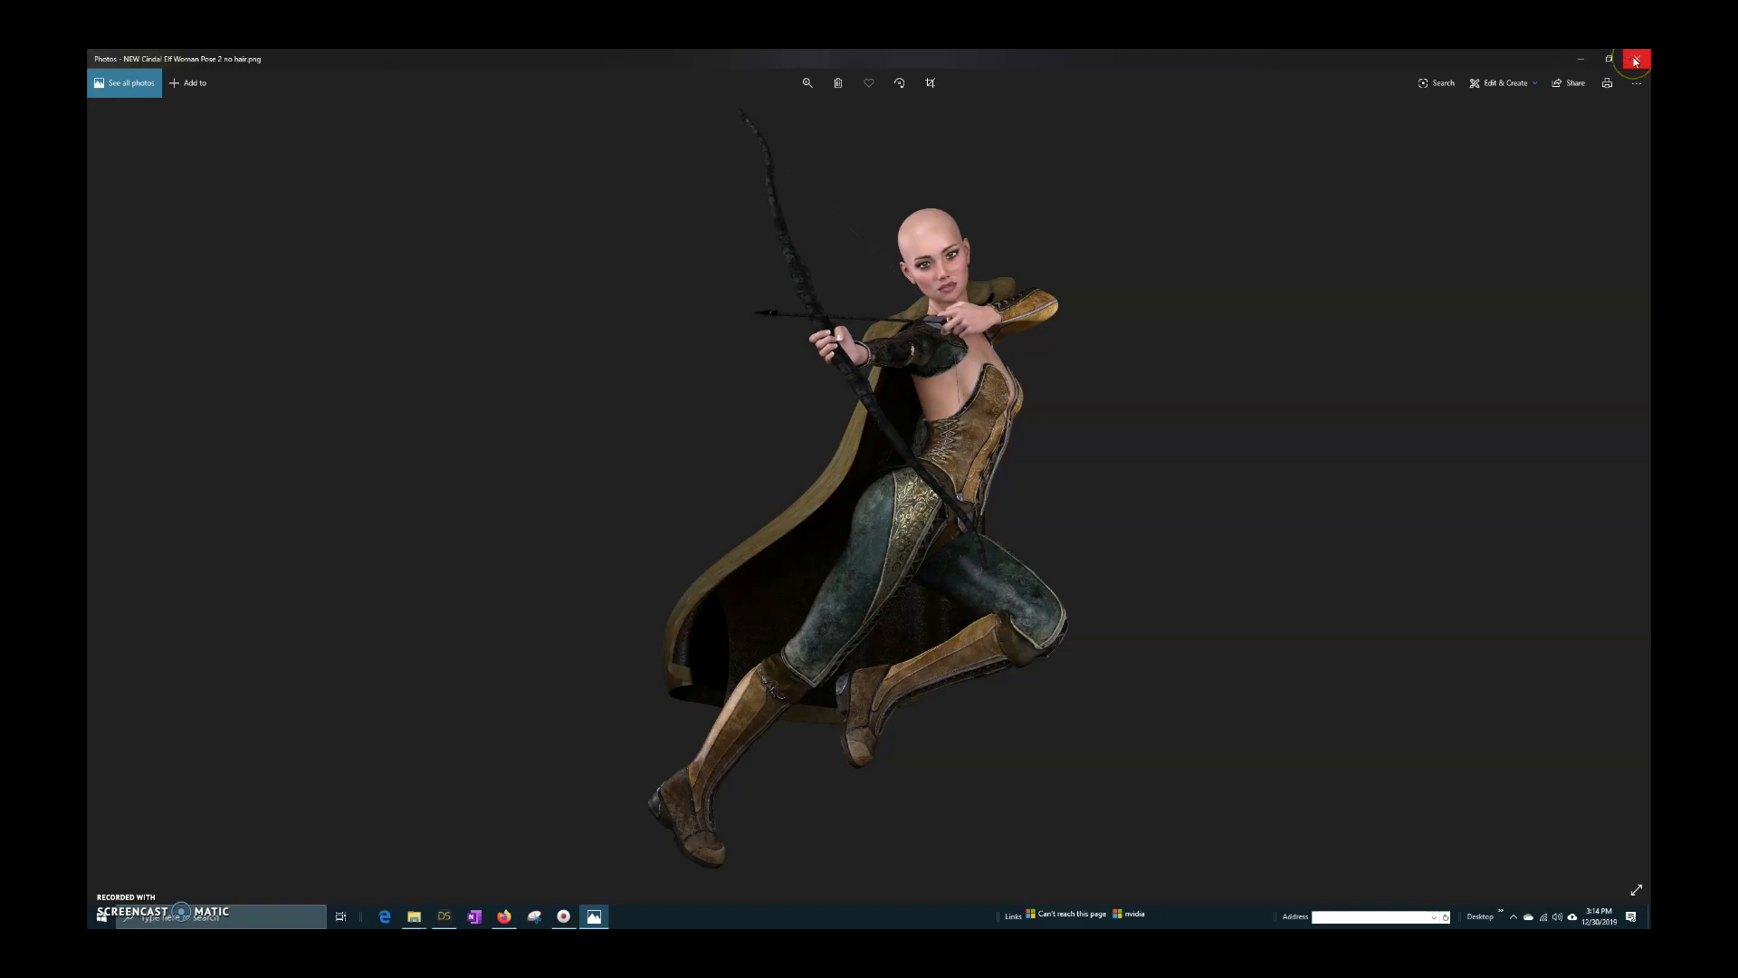
{"action": "left_click", "coordinate": [1635, 60]}
{"action": "left_click", "coordinate": [1069, 458]}
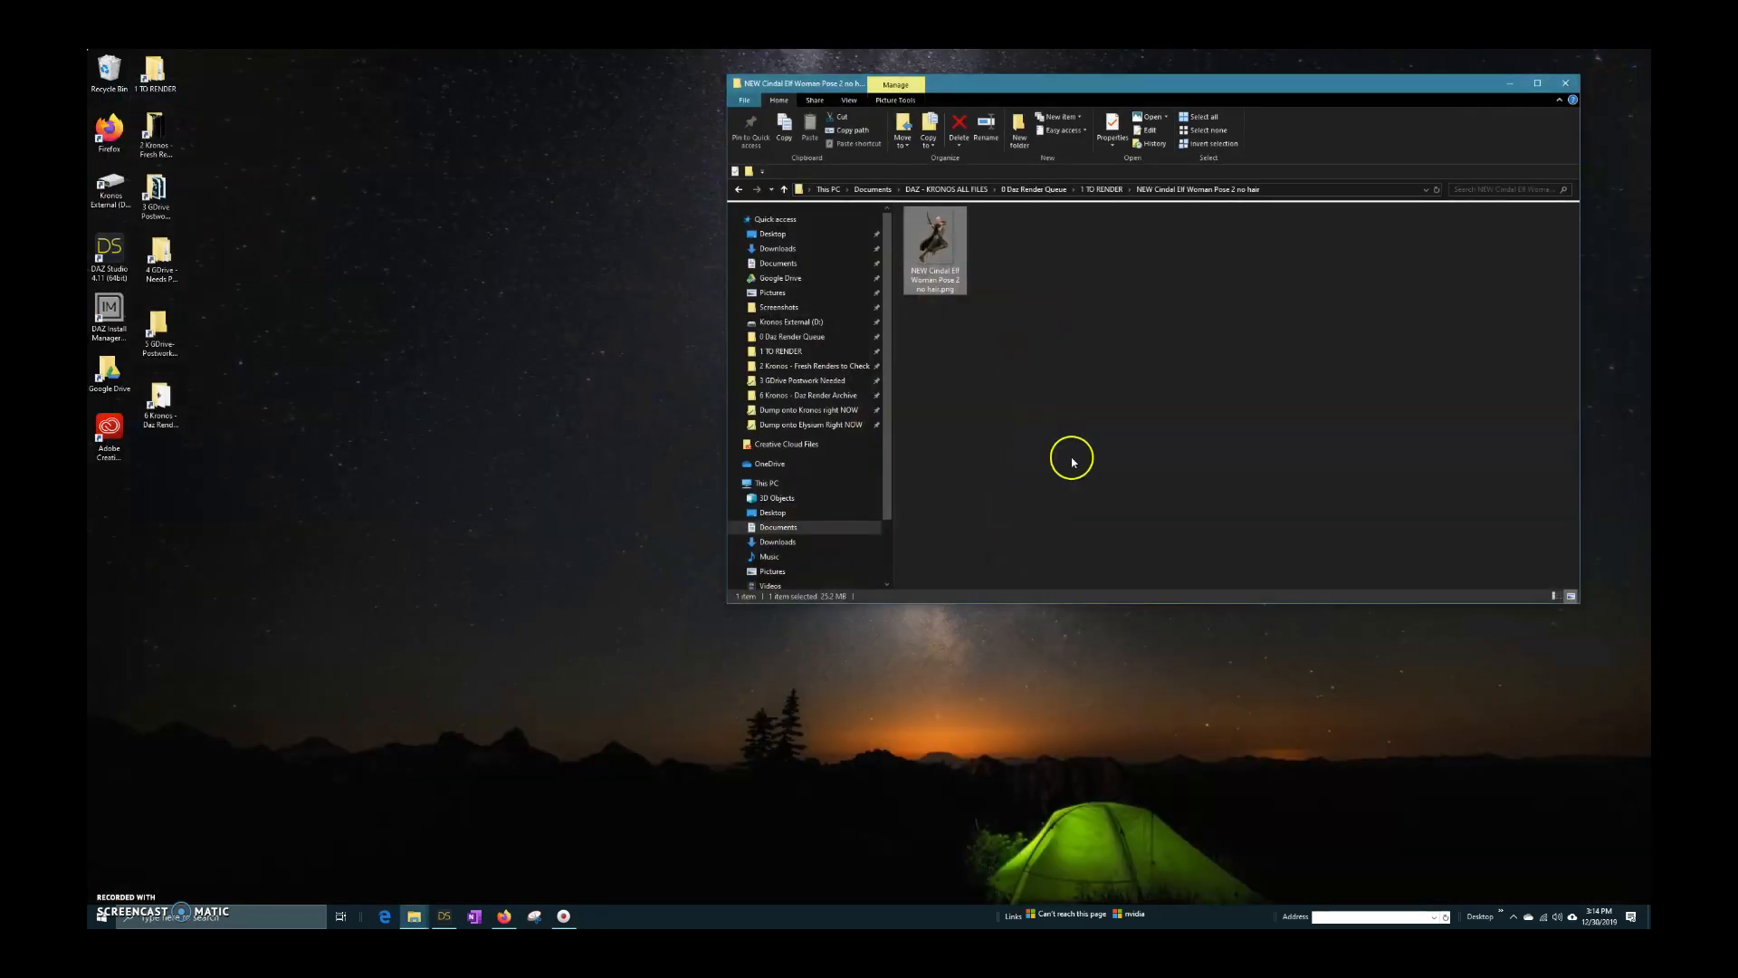
Step: Look through the 2 Kronos - Fresh Renders to Check, 3 GDrive Postwork Needed and 6 Kronos - Daz Render Archive folders
{"action": "left_click", "coordinate": [1092, 188]}
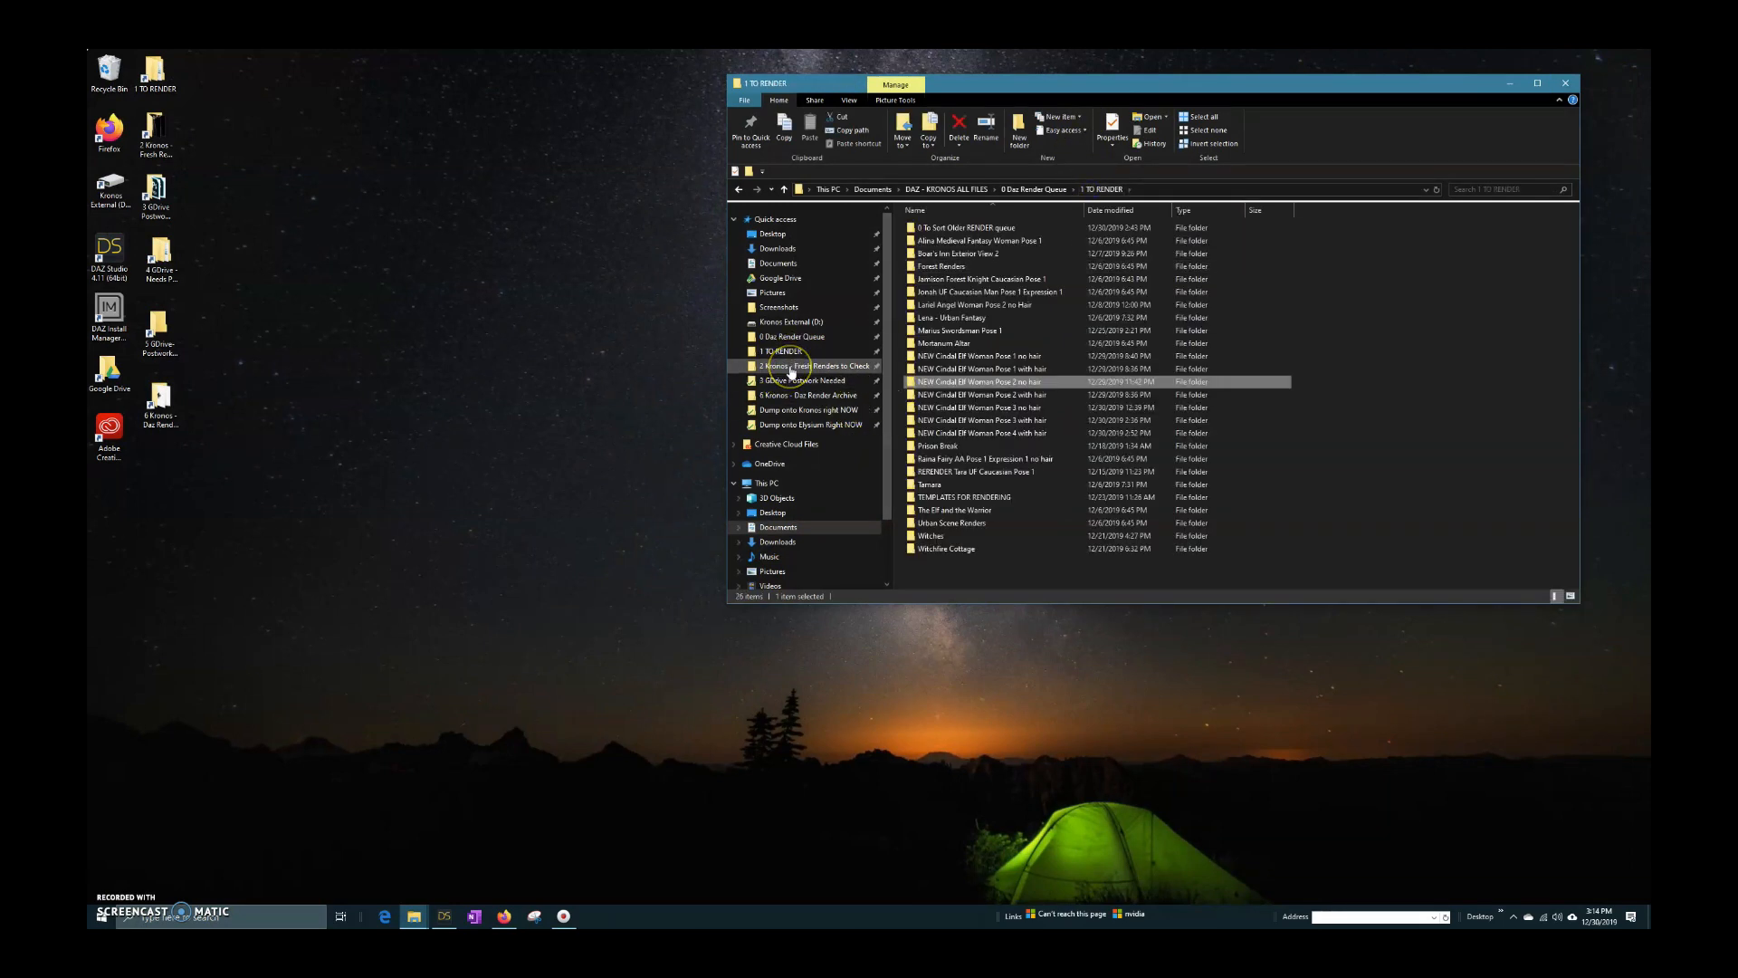
{"action": "left_click", "coordinate": [783, 373]}
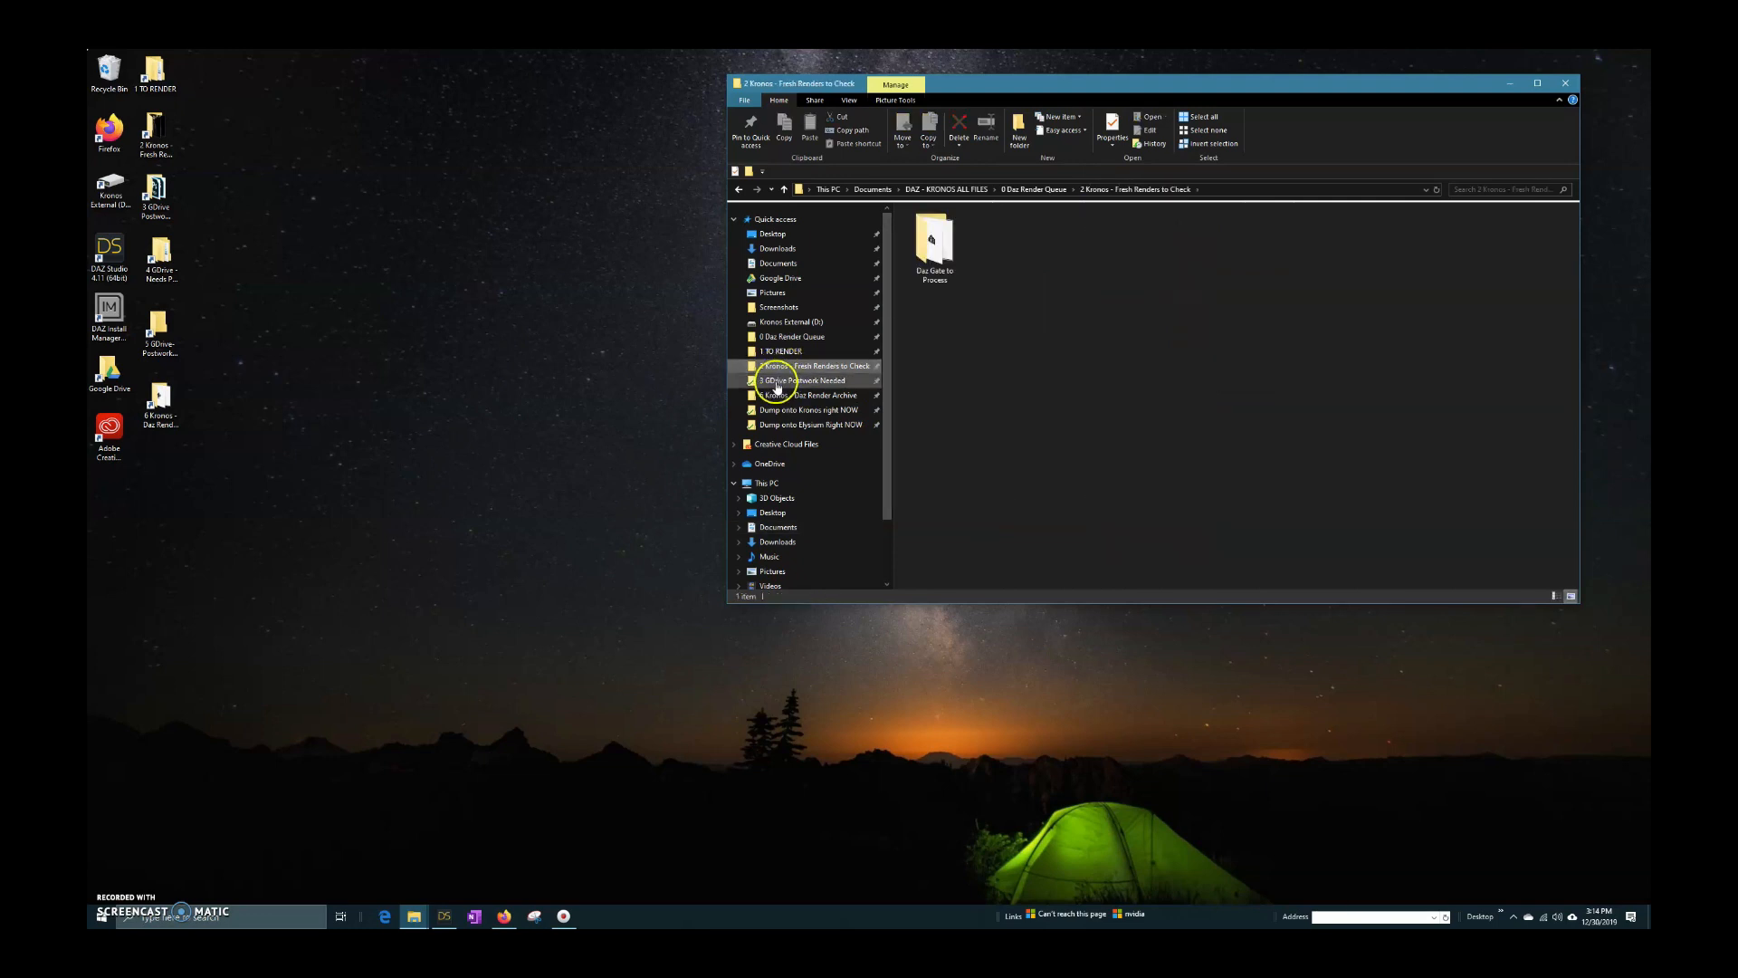
{"action": "left_click", "coordinate": [775, 384]}
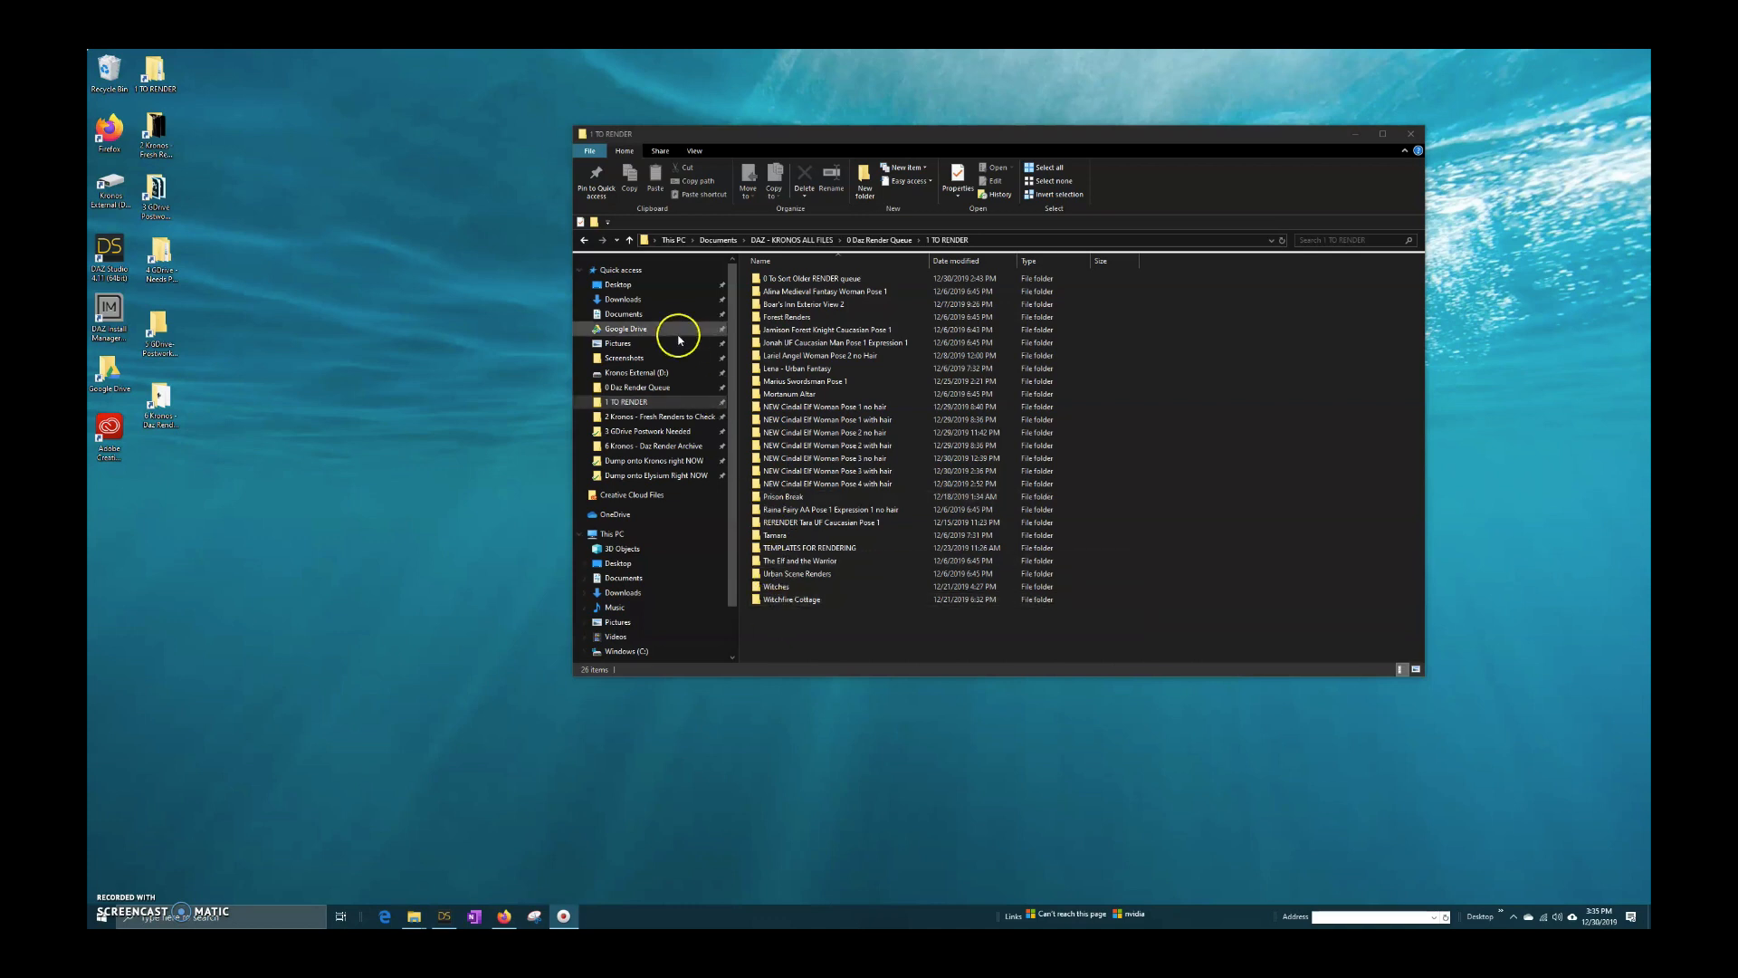
{"action": "left_click", "coordinate": [671, 454]}
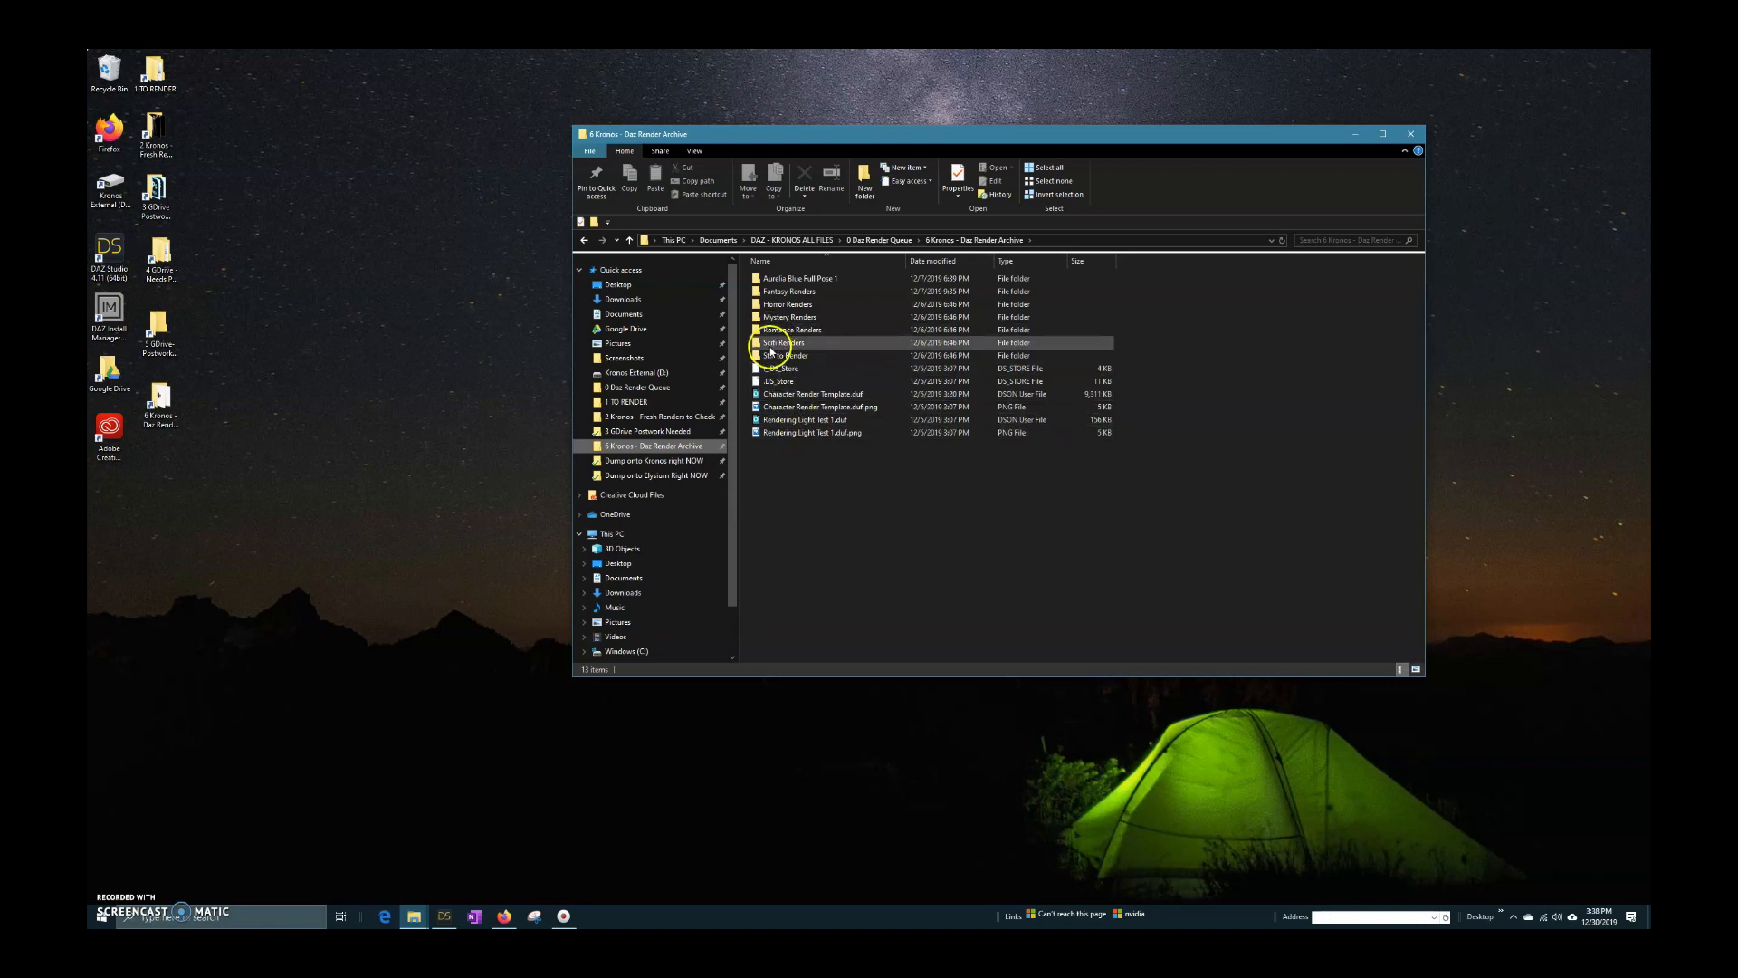
Step: Open Character Full-Length Template.duf from the TEMPLATES FOR RENDERING folder inside 1 TO RENDER in DAZ Studio, and minimize its window
{"action": "left_click", "coordinate": [639, 403]}
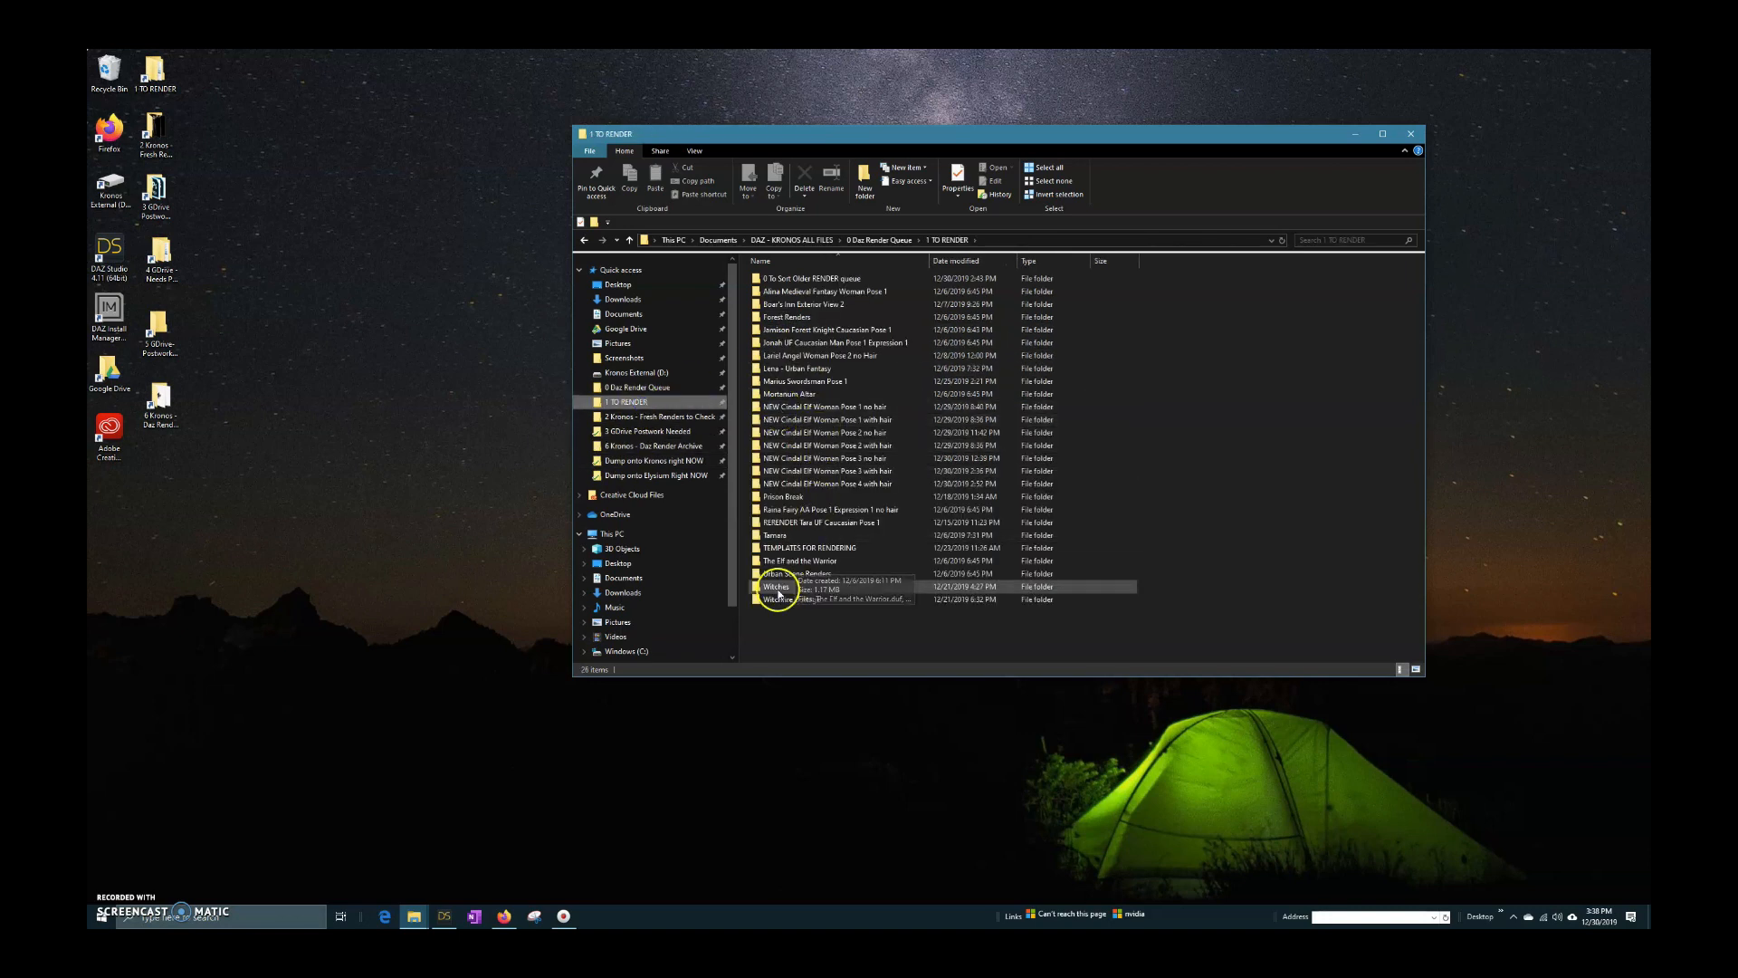
{"action": "double_click", "coordinate": [788, 546]}
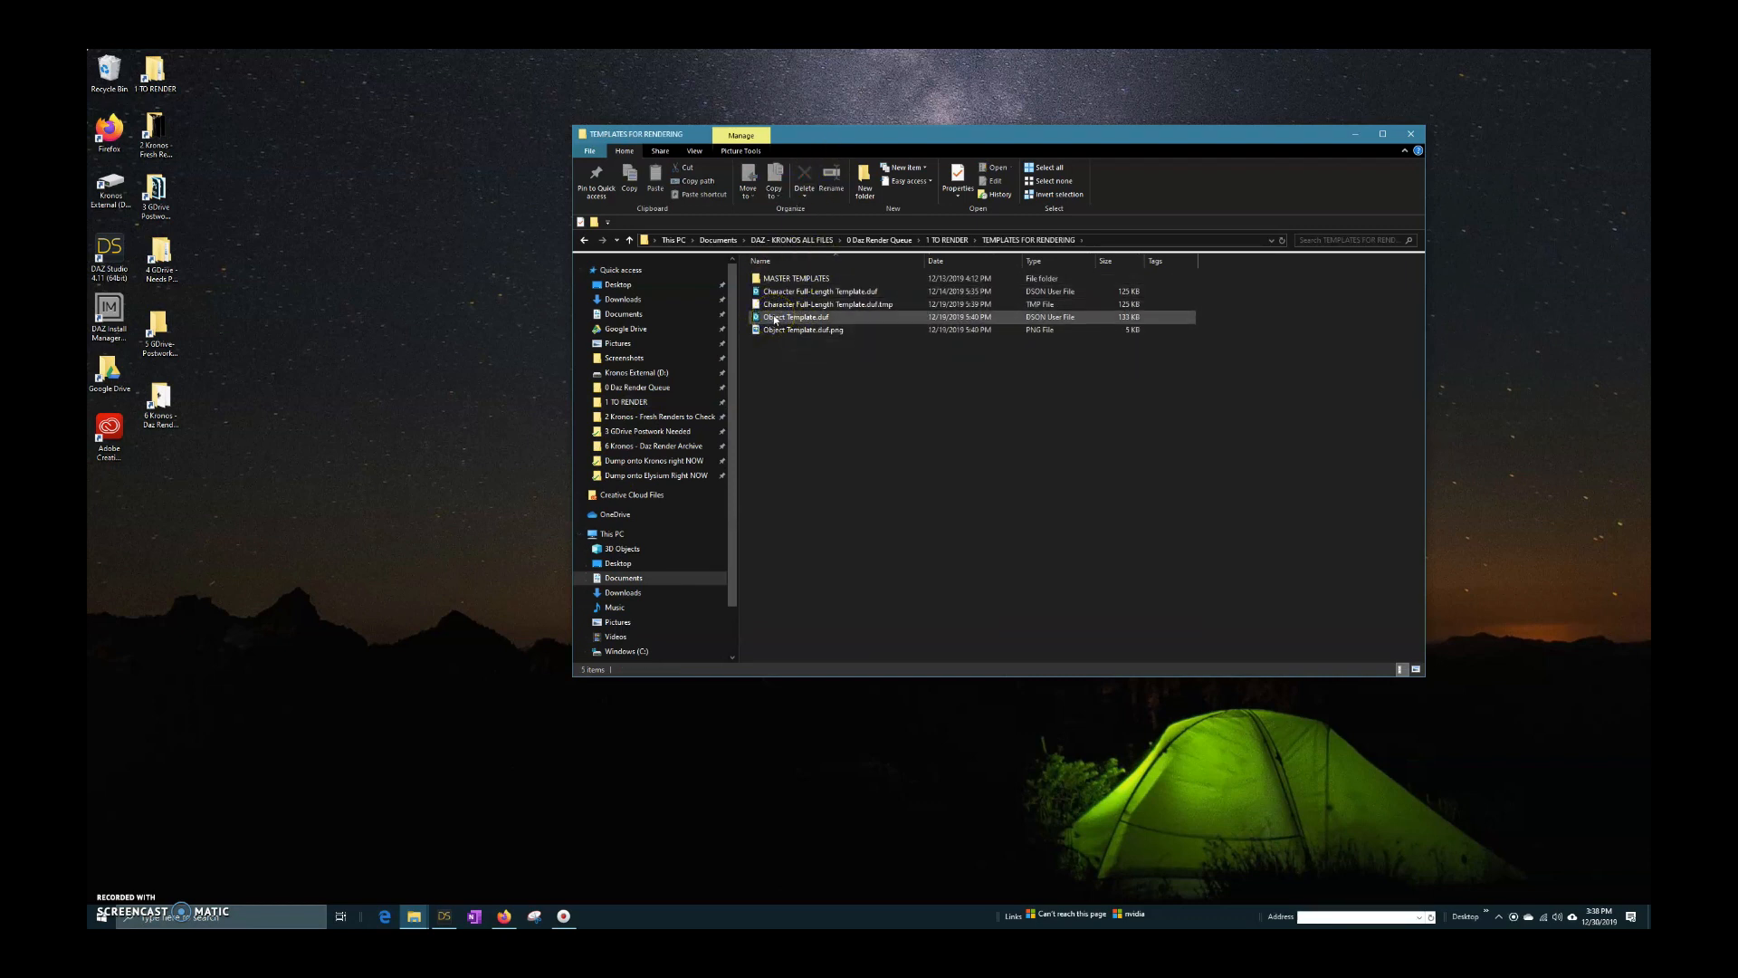
{"action": "left_click", "coordinate": [778, 292]}
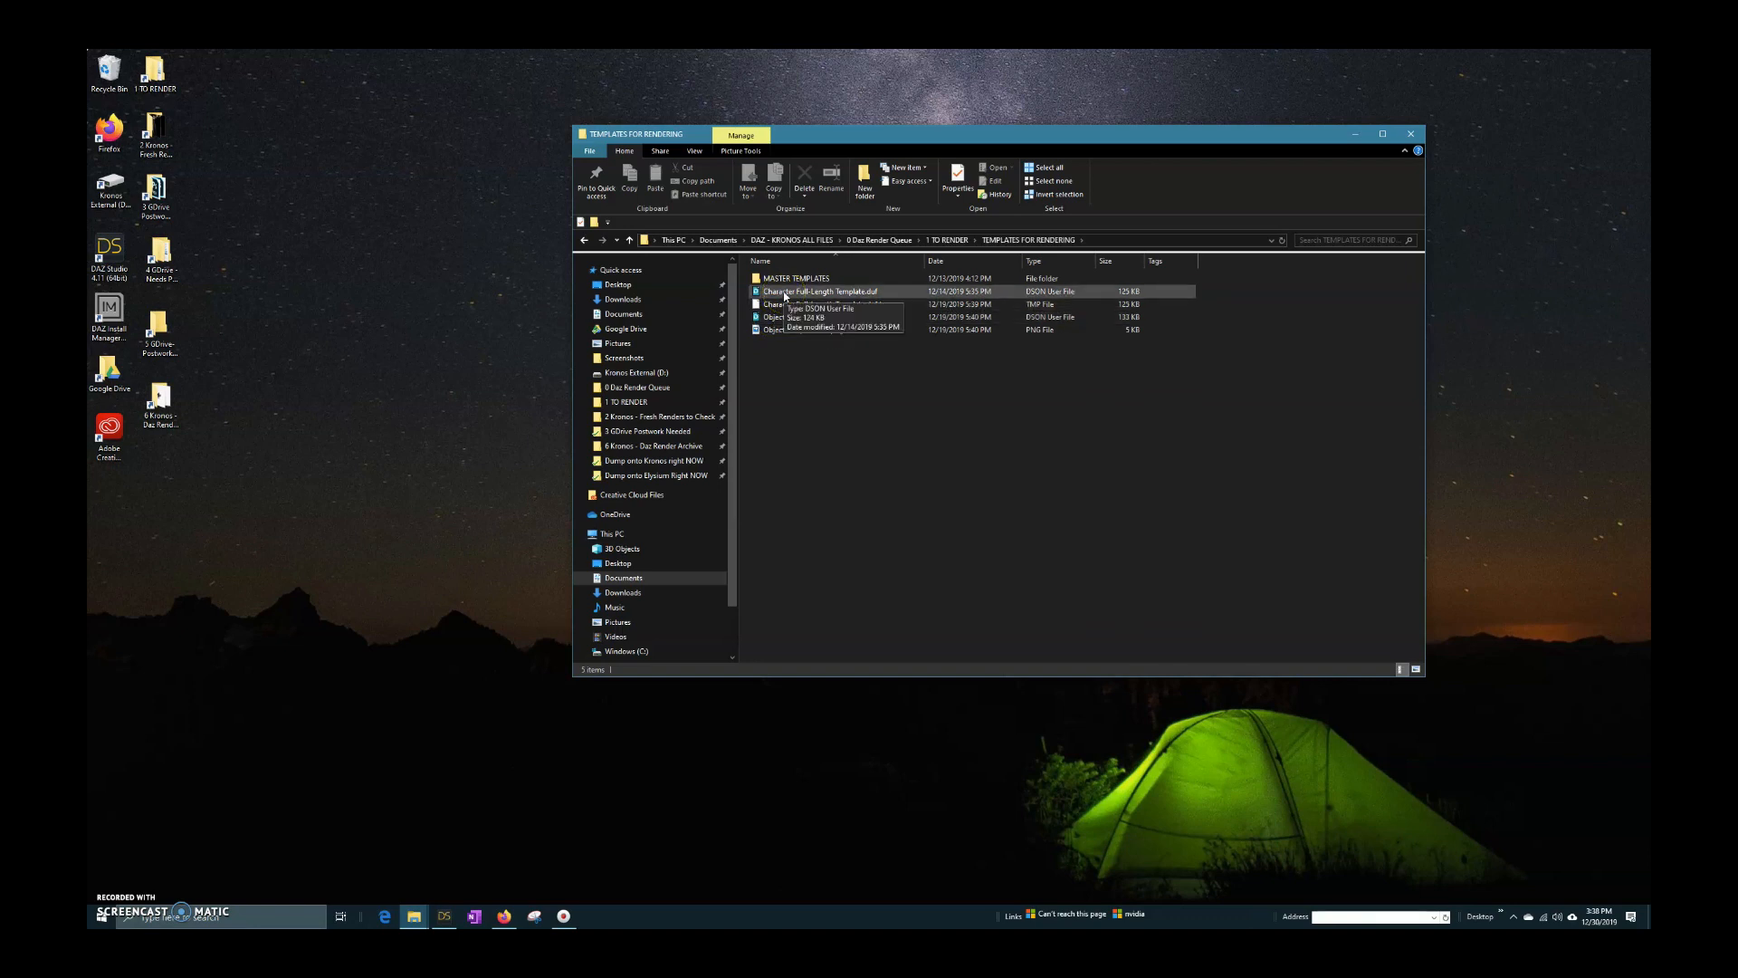
{"action": "double_click", "coordinate": [783, 294]}
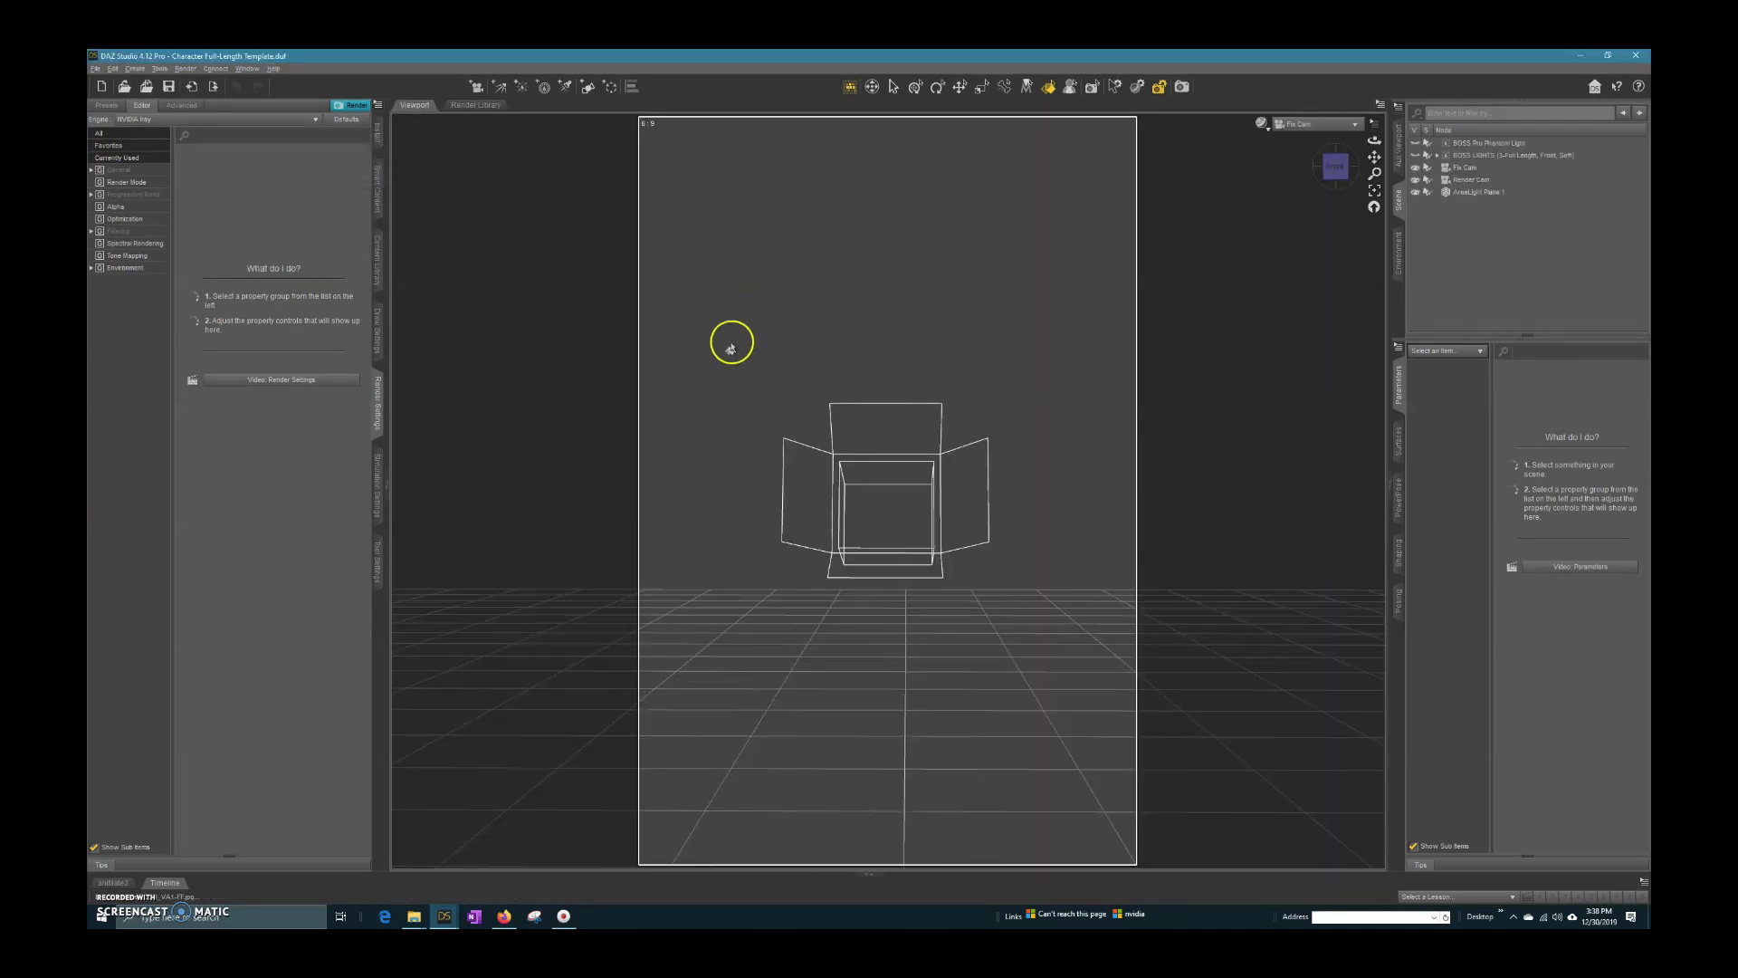
{"action": "left_click", "coordinate": [1579, 58]}
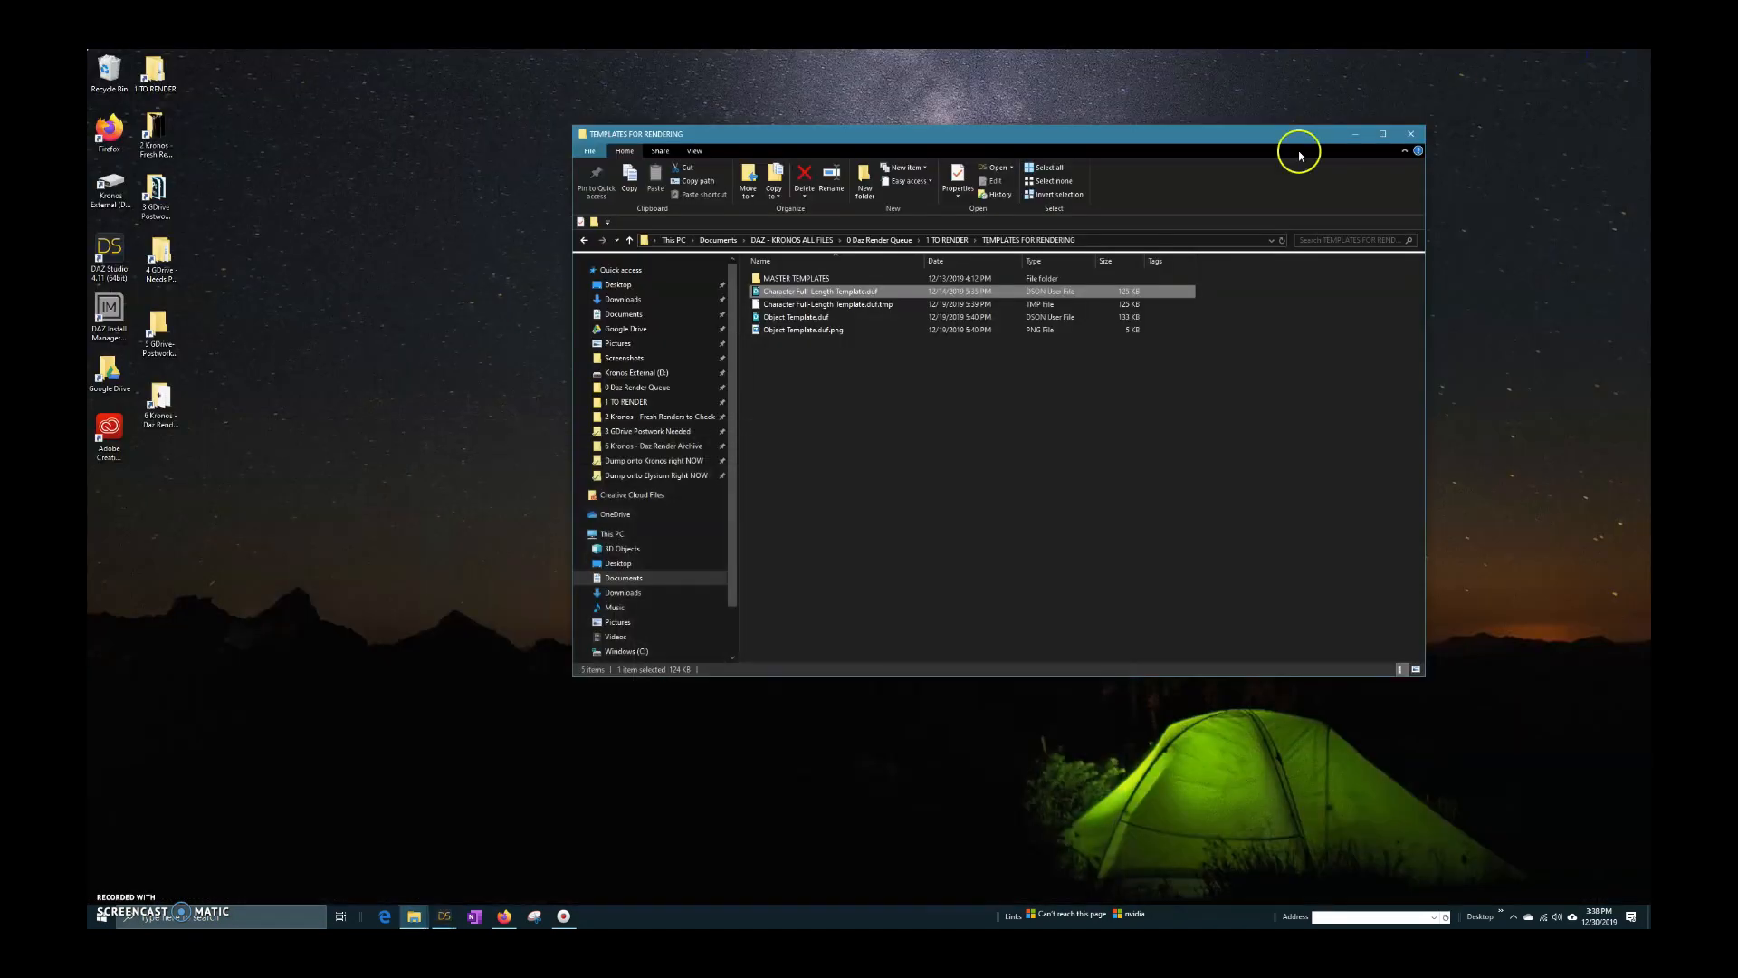
Step: Check the read-only attribute in the properties of Character Full-Length Template.duf
{"action": "left_click", "coordinate": [779, 290]}
{"action": "right_click", "coordinate": [779, 293]}
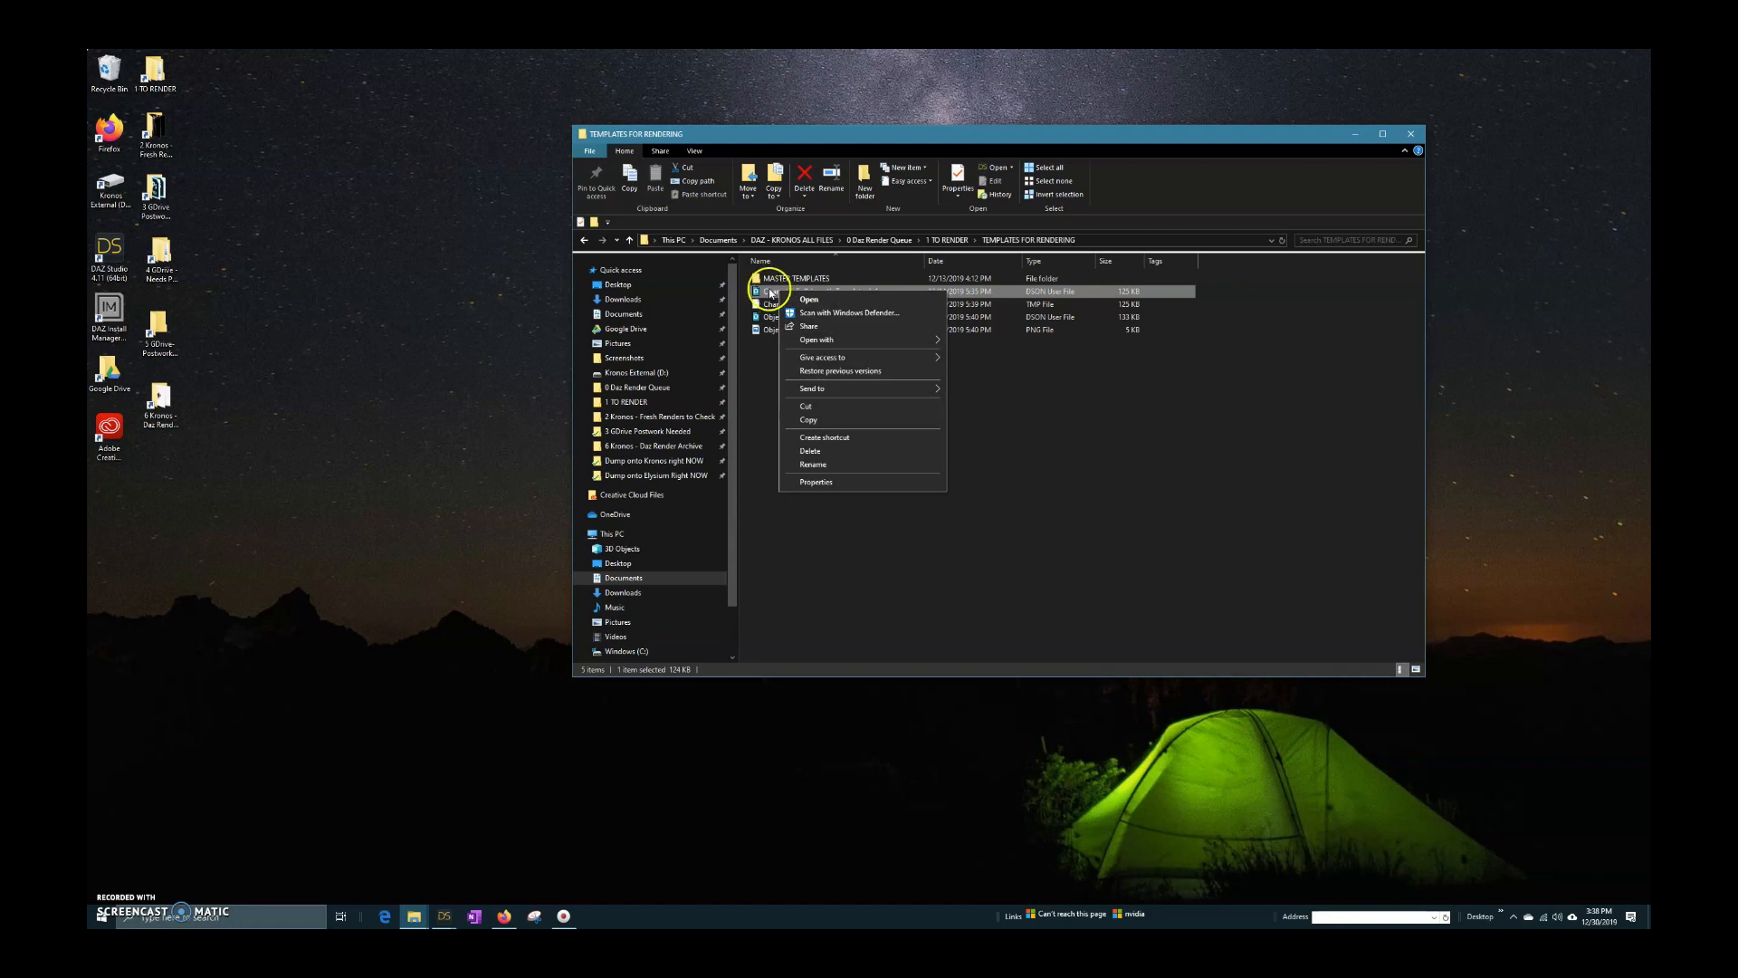
{"action": "left_click", "coordinate": [818, 482]}
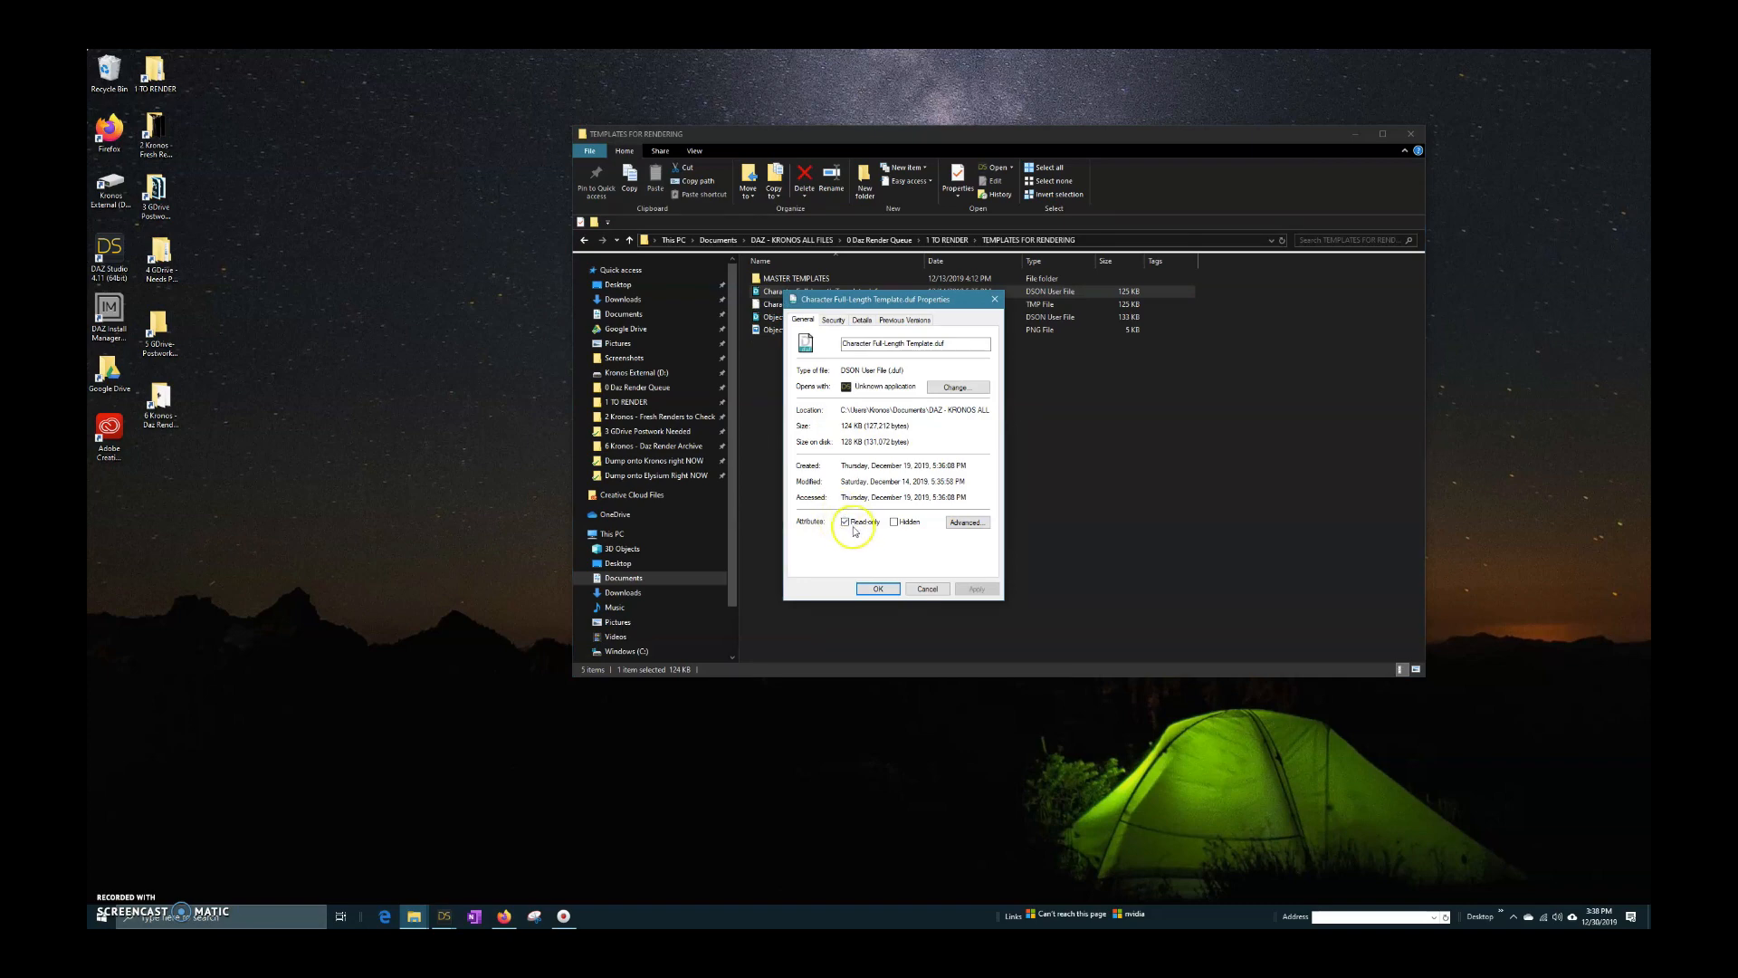
{"action": "left_click", "coordinate": [878, 588]}
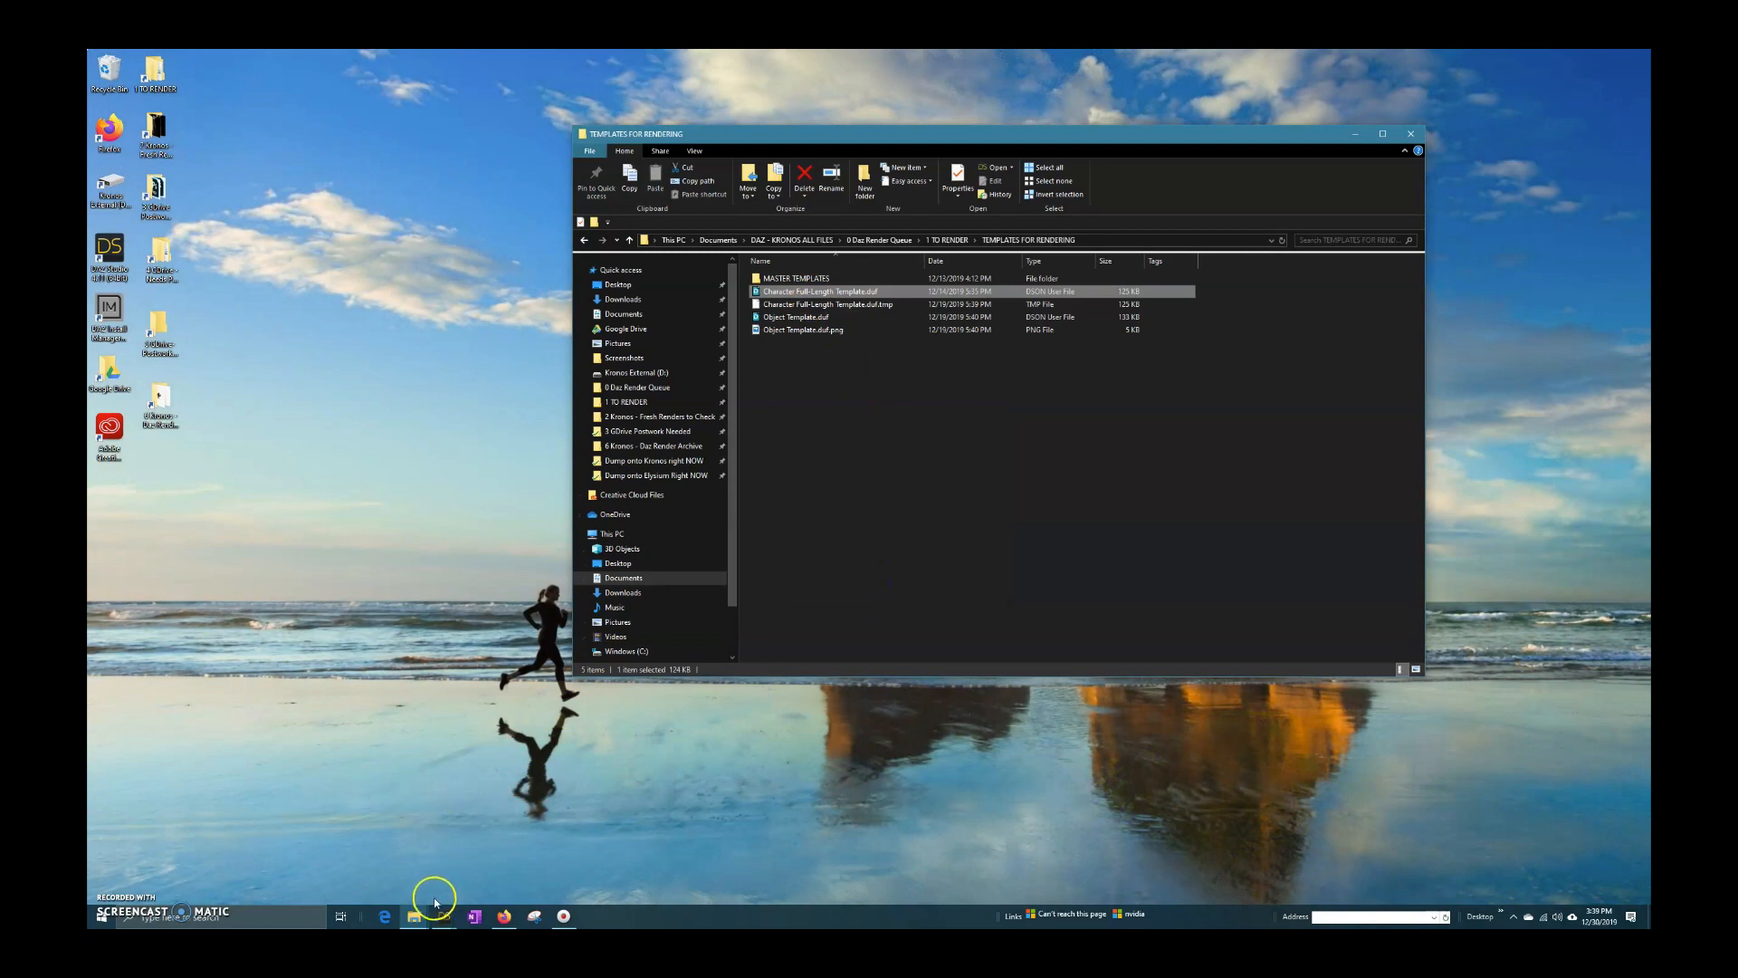
Step: Close the empty DAZ Studio window and bring the window with Character Full-Length Template.duf to the front
{"action": "left_click", "coordinate": [444, 914]}
{"action": "mouse_move", "coordinate": [447, 864]}
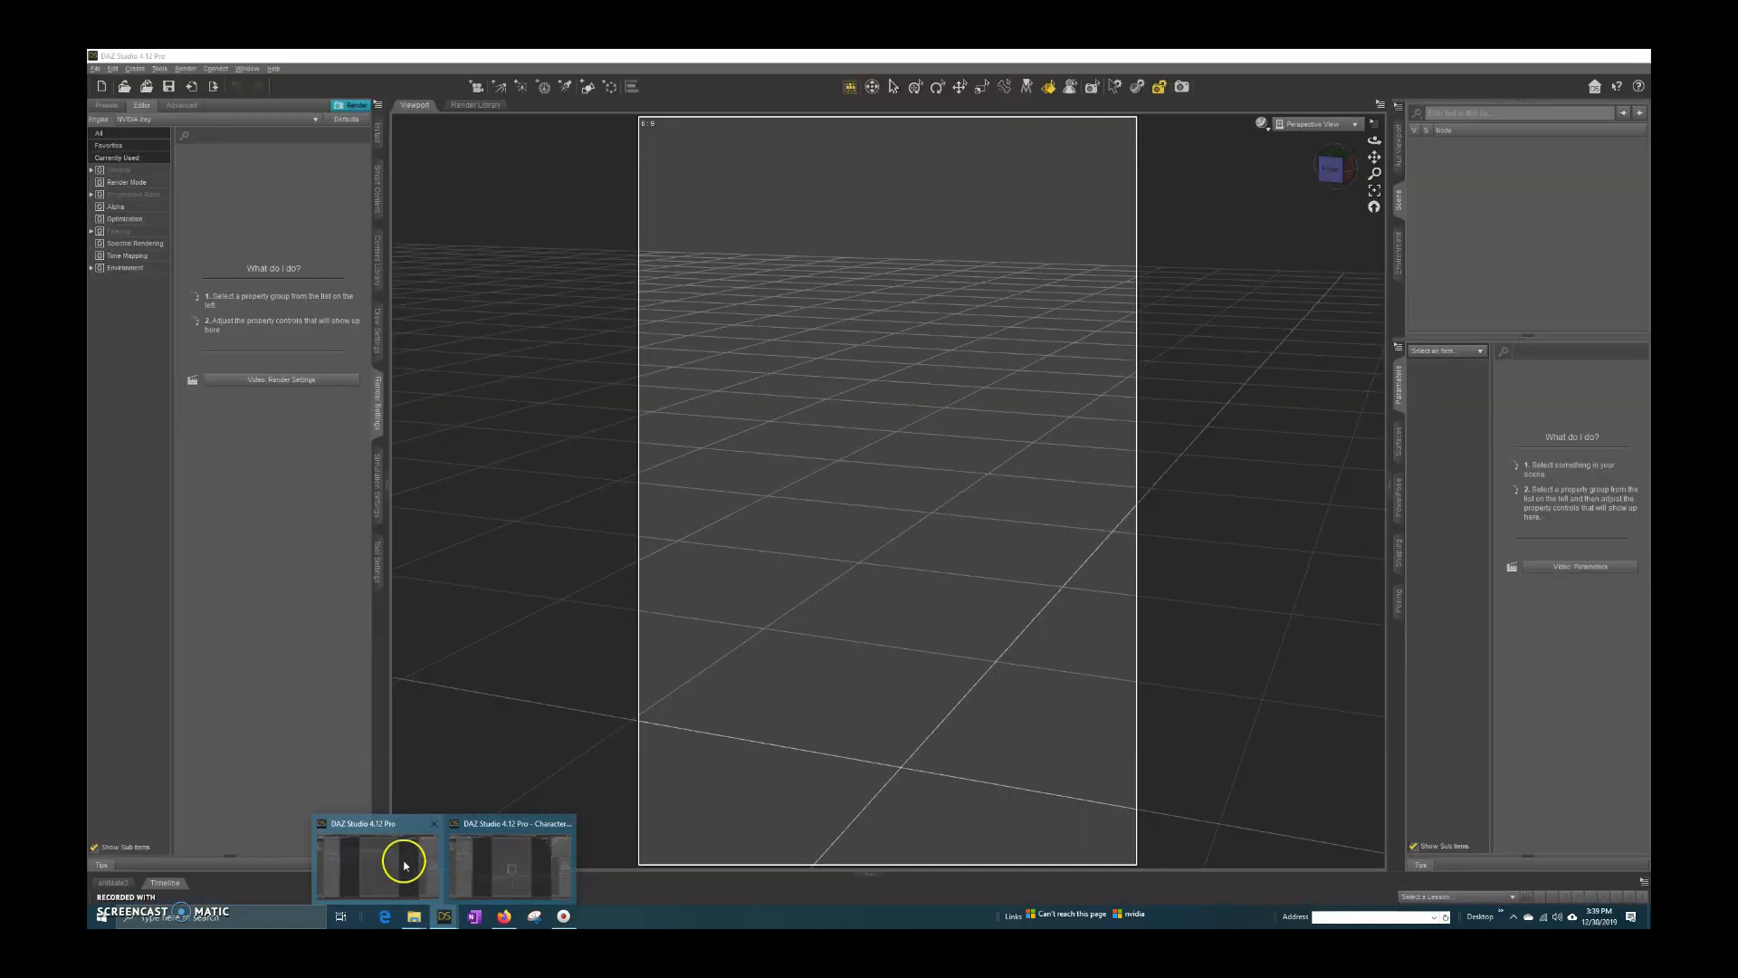
{"action": "left_click", "coordinate": [433, 823]}
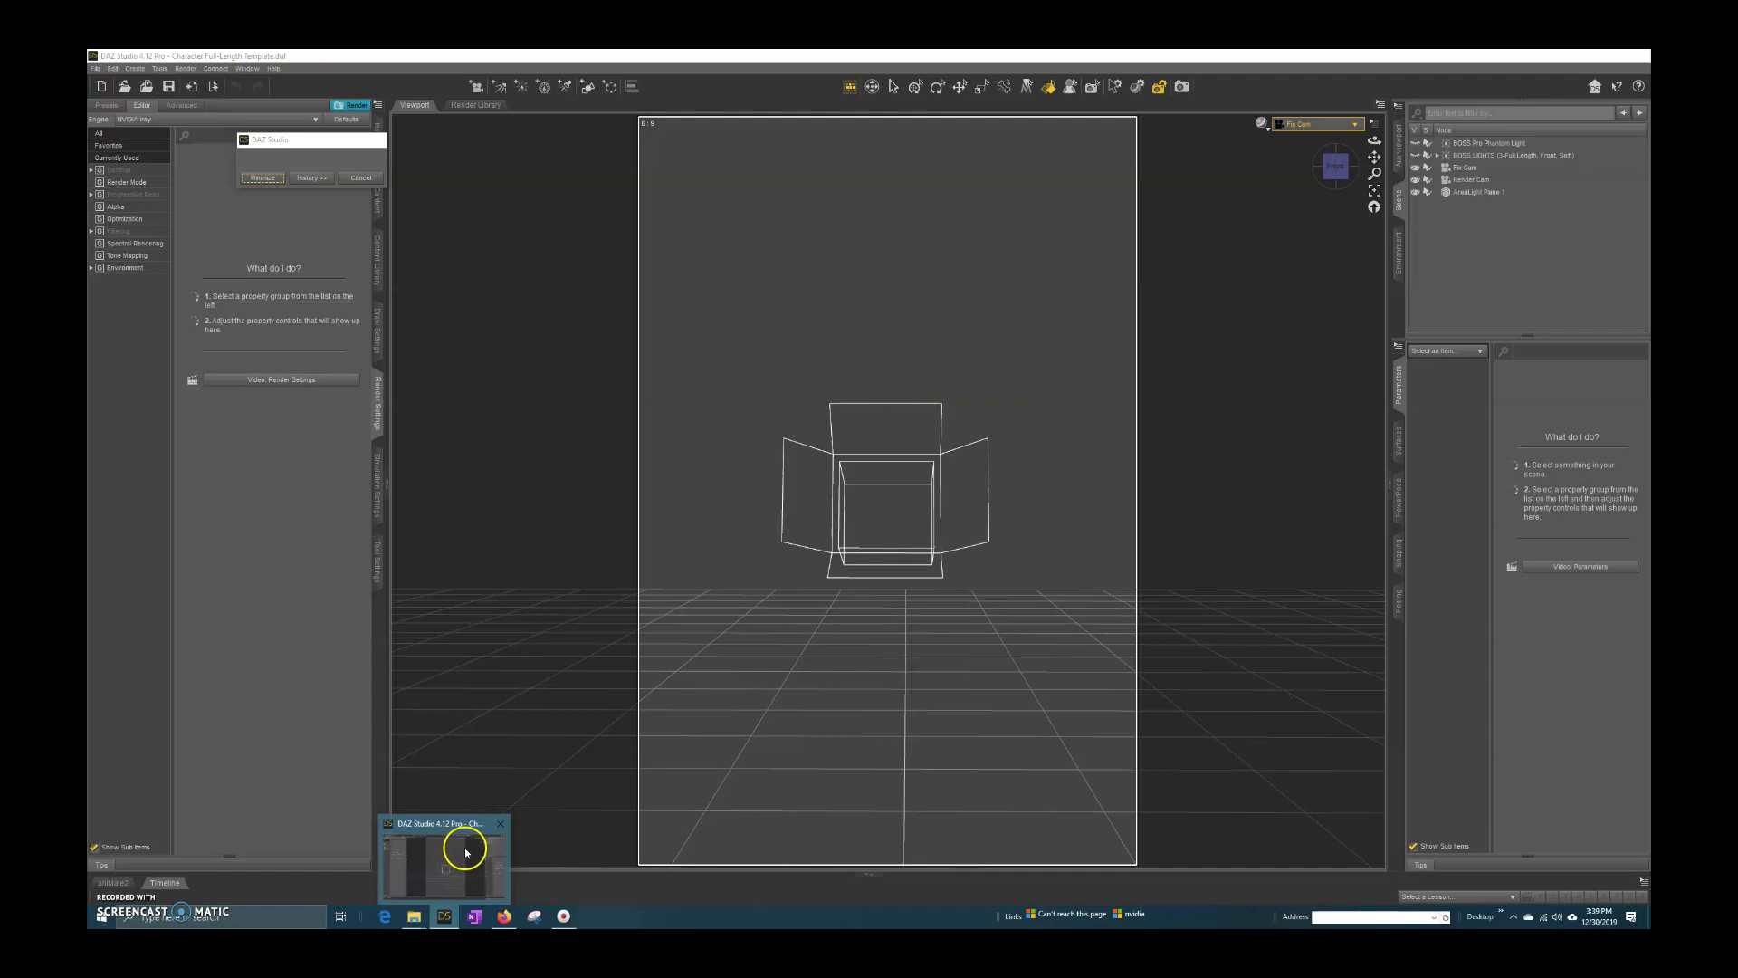
{"action": "left_click", "coordinate": [457, 851]}
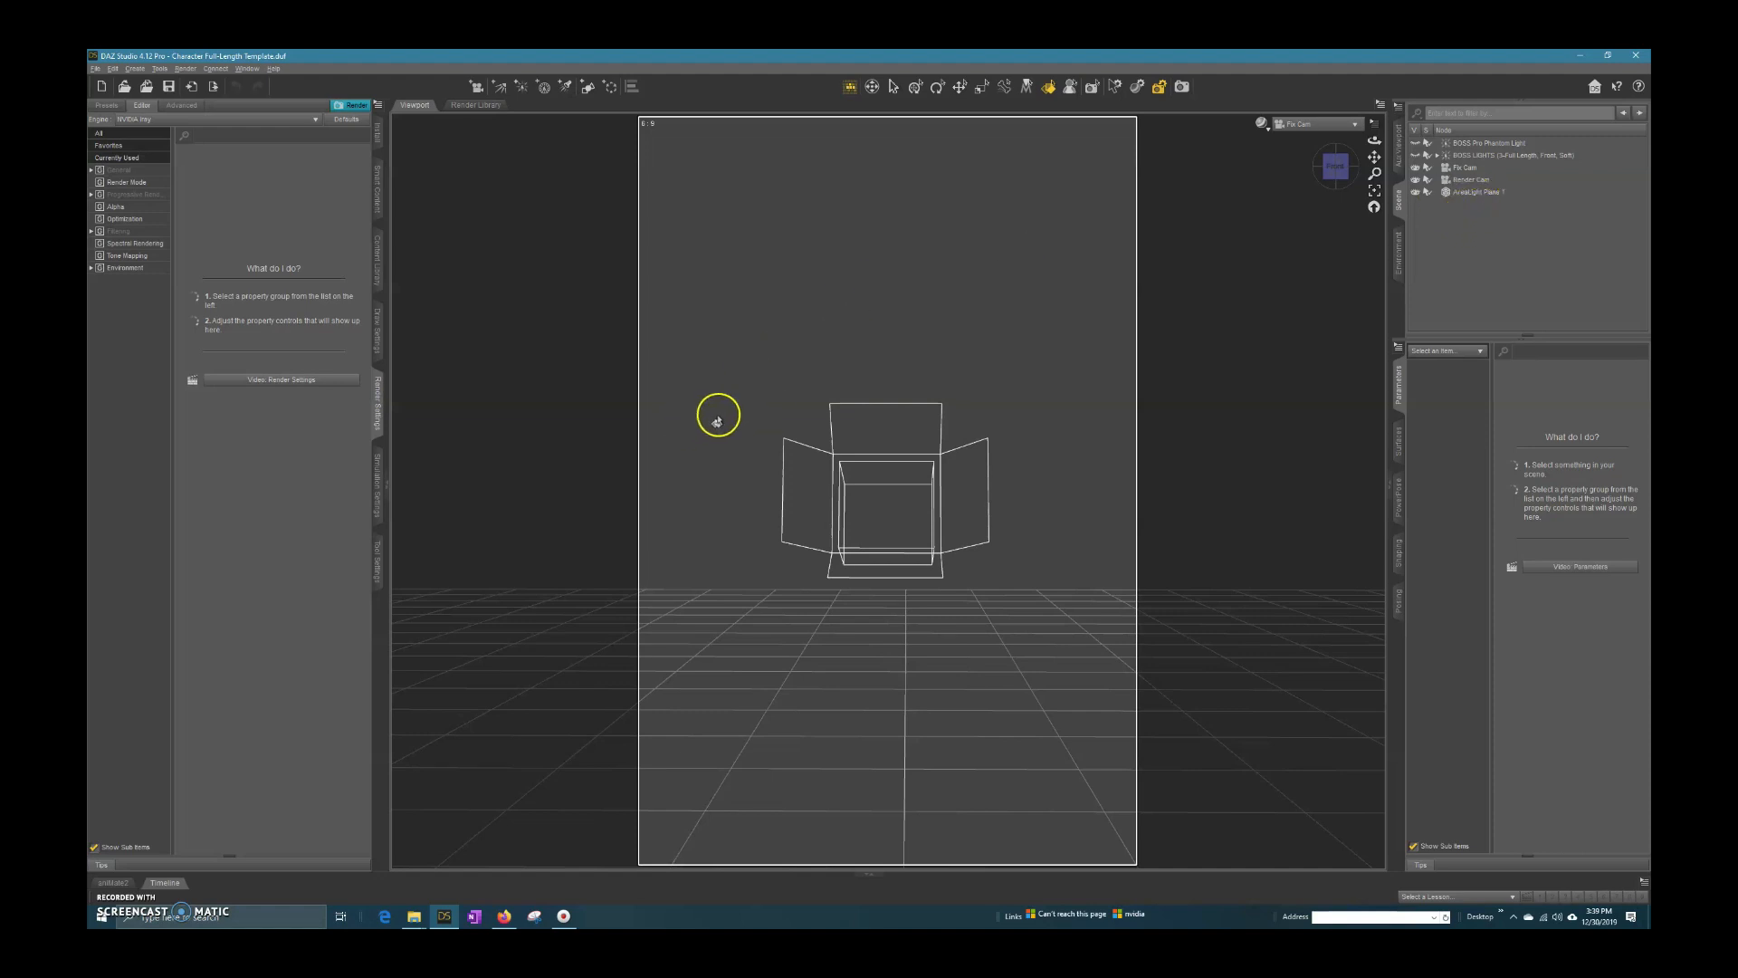
Step: Expand the BOSS LIGHTS group with its PRIMARY LIGHTS and SECONDARY LIGHTS subgroups in the scene and look through the individual lights
{"action": "left_click", "coordinate": [1466, 193]}
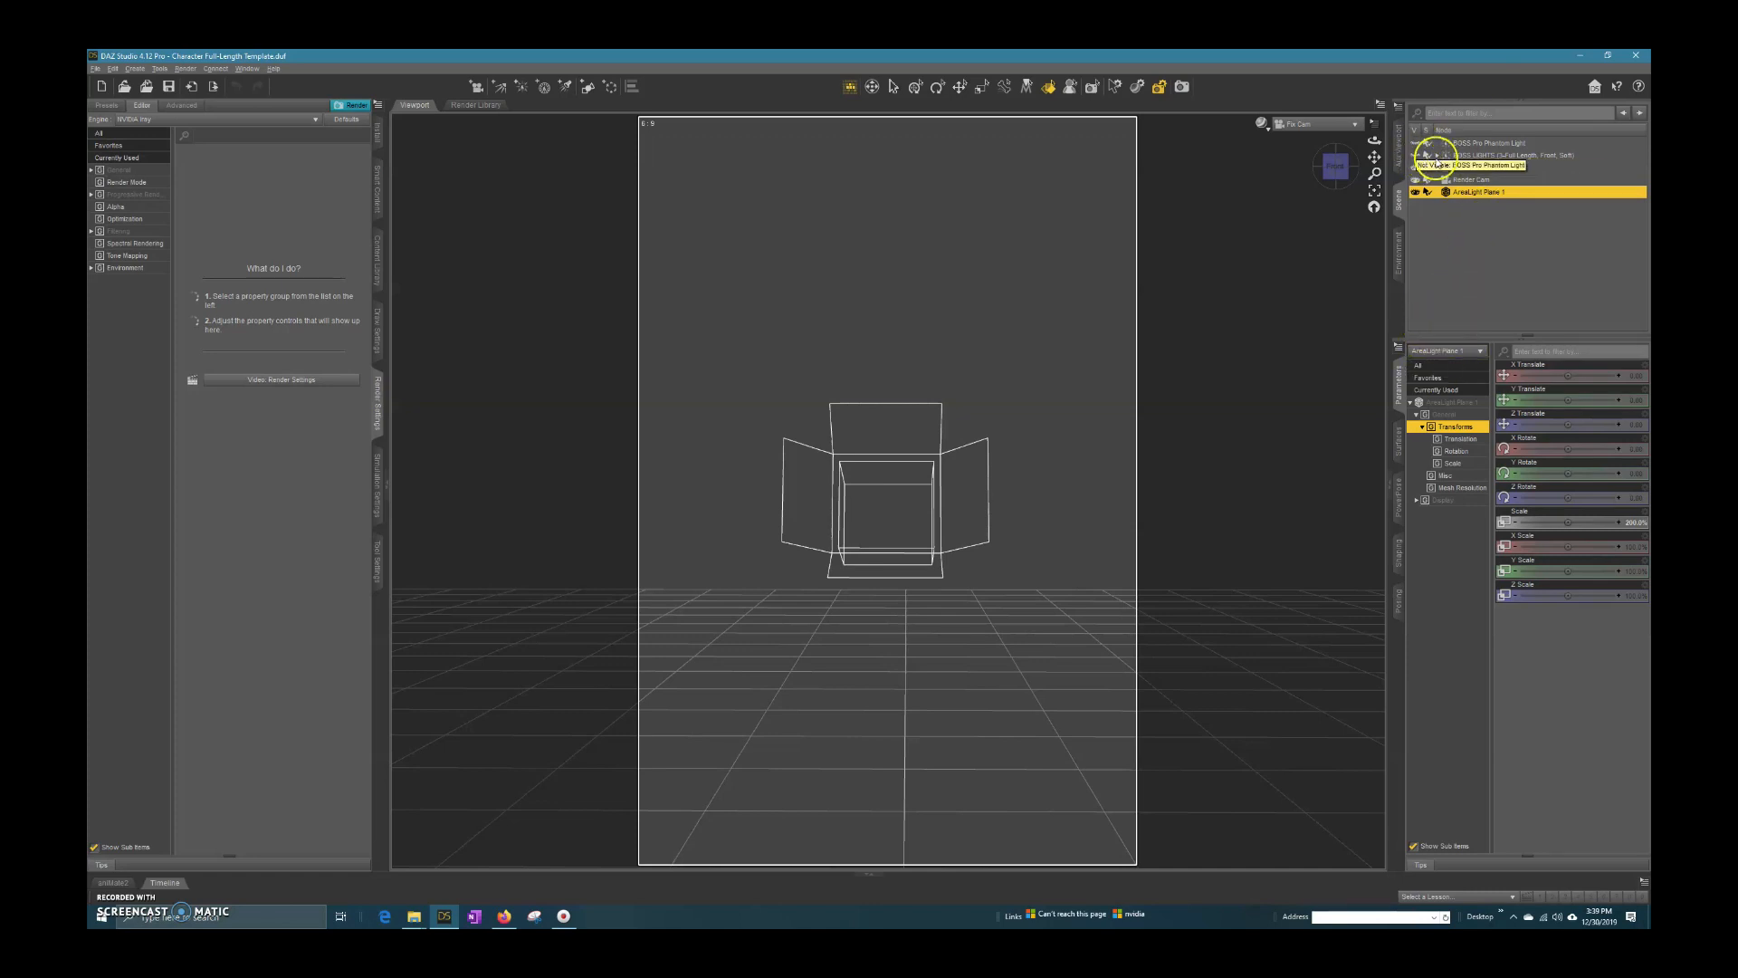
{"action": "left_click", "coordinate": [1436, 154]}
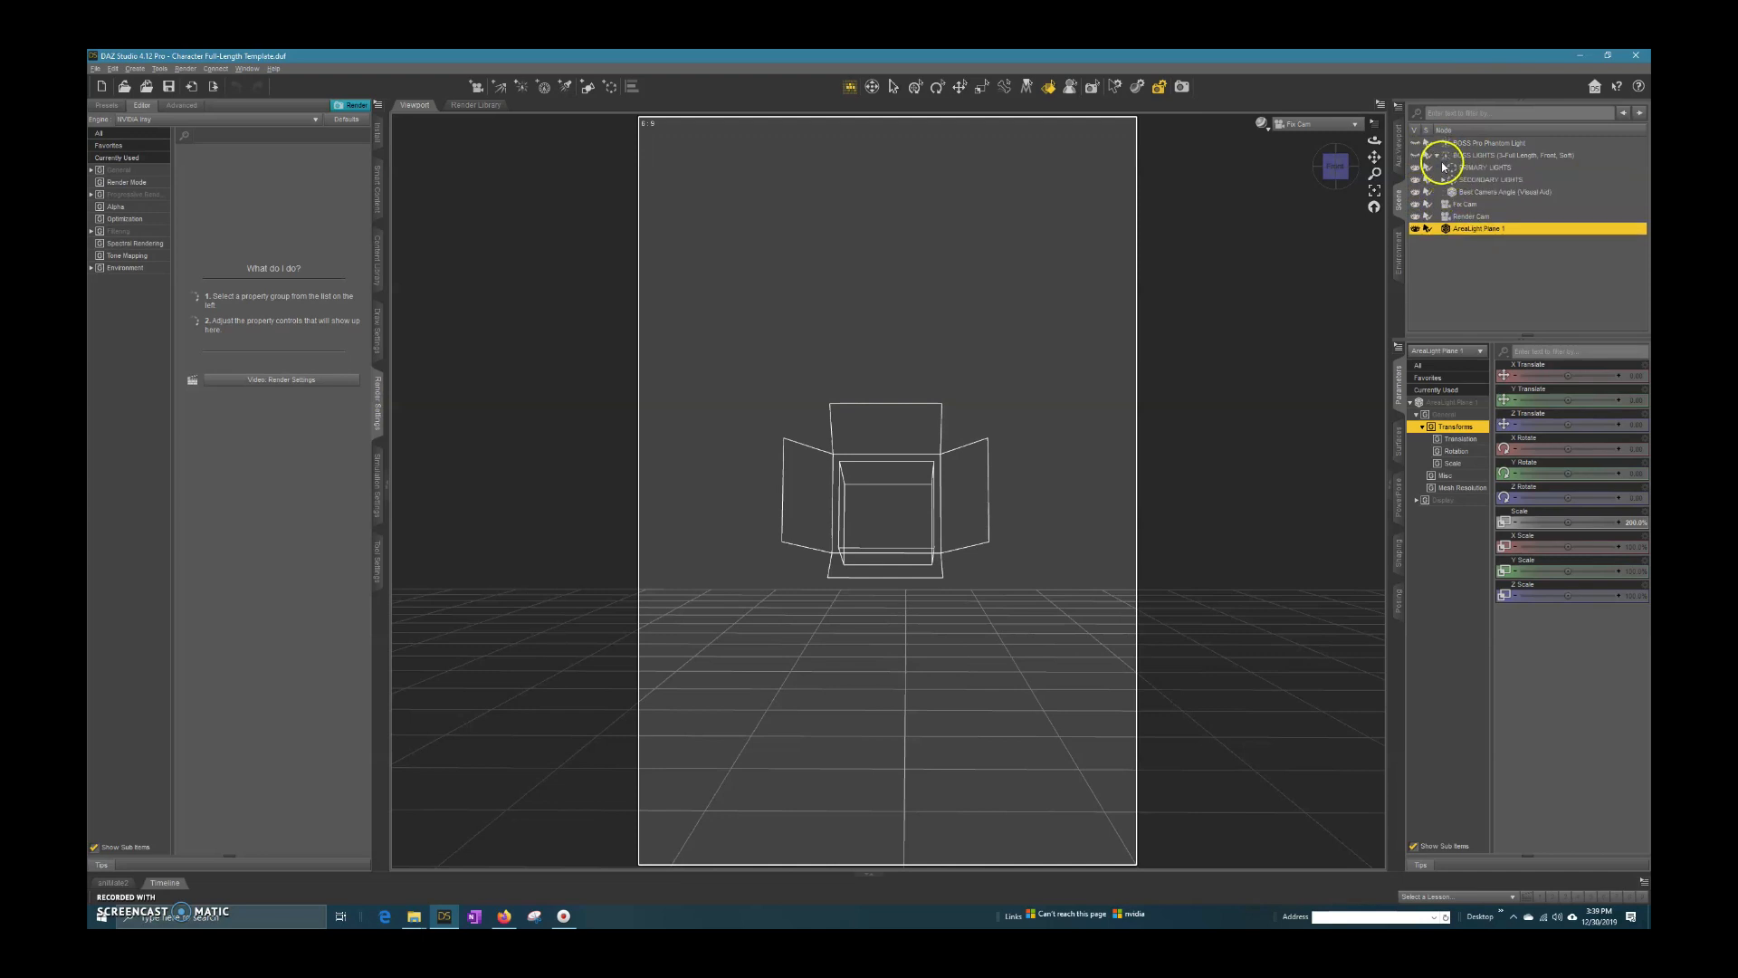
{"action": "left_click", "coordinate": [1443, 166]}
{"action": "left_click", "coordinate": [1441, 279]}
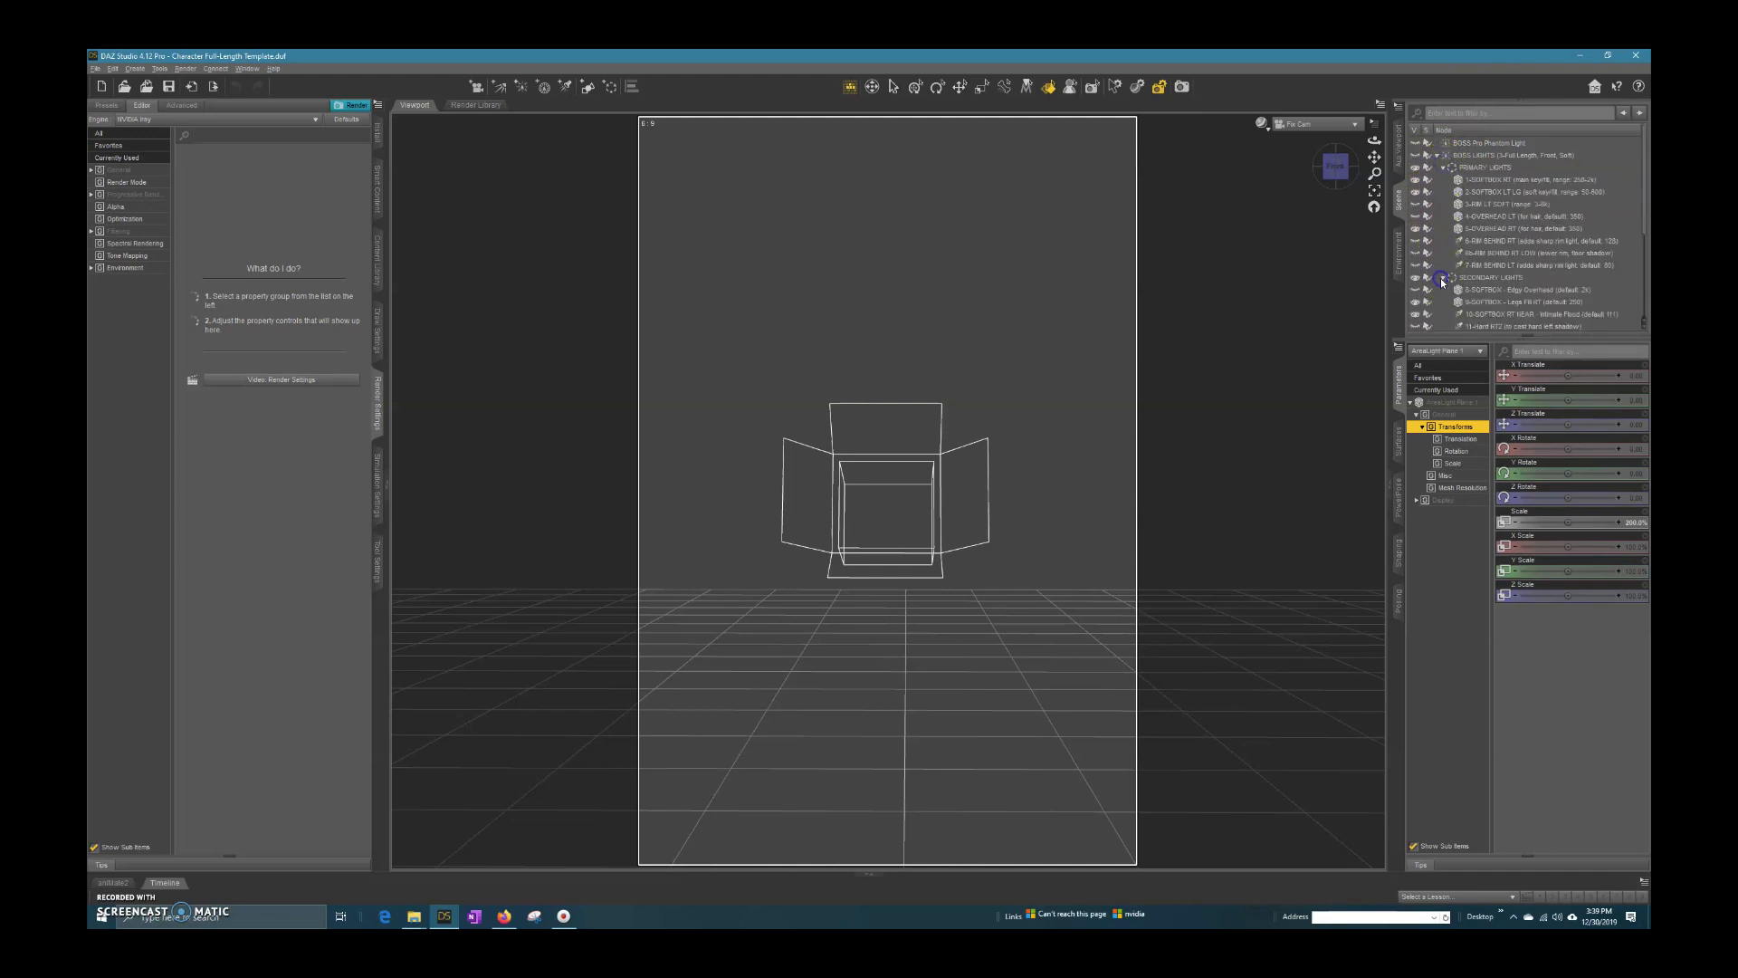
{"action": "scroll", "coordinate": [1466, 245], "scroll_direction": "down", "scroll_amount": 3}
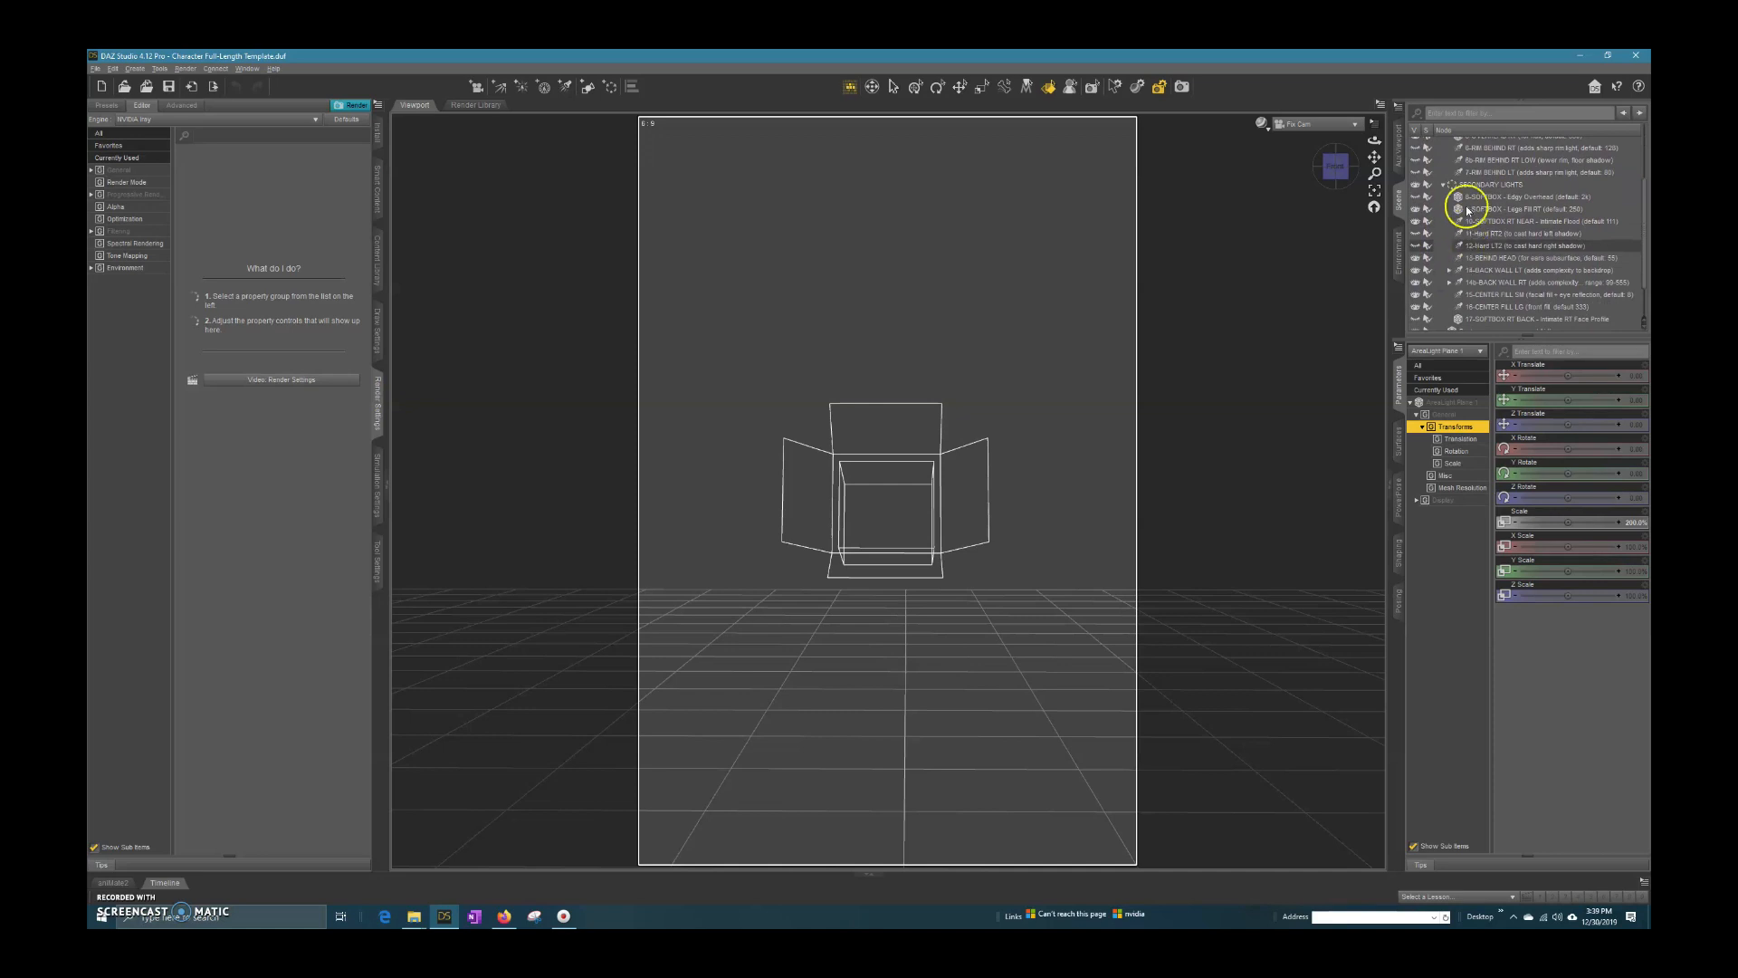
{"action": "left_click", "coordinate": [1475, 185]}
{"action": "scroll", "coordinate": [1472, 199], "scroll_direction": "up", "scroll_amount": 1}
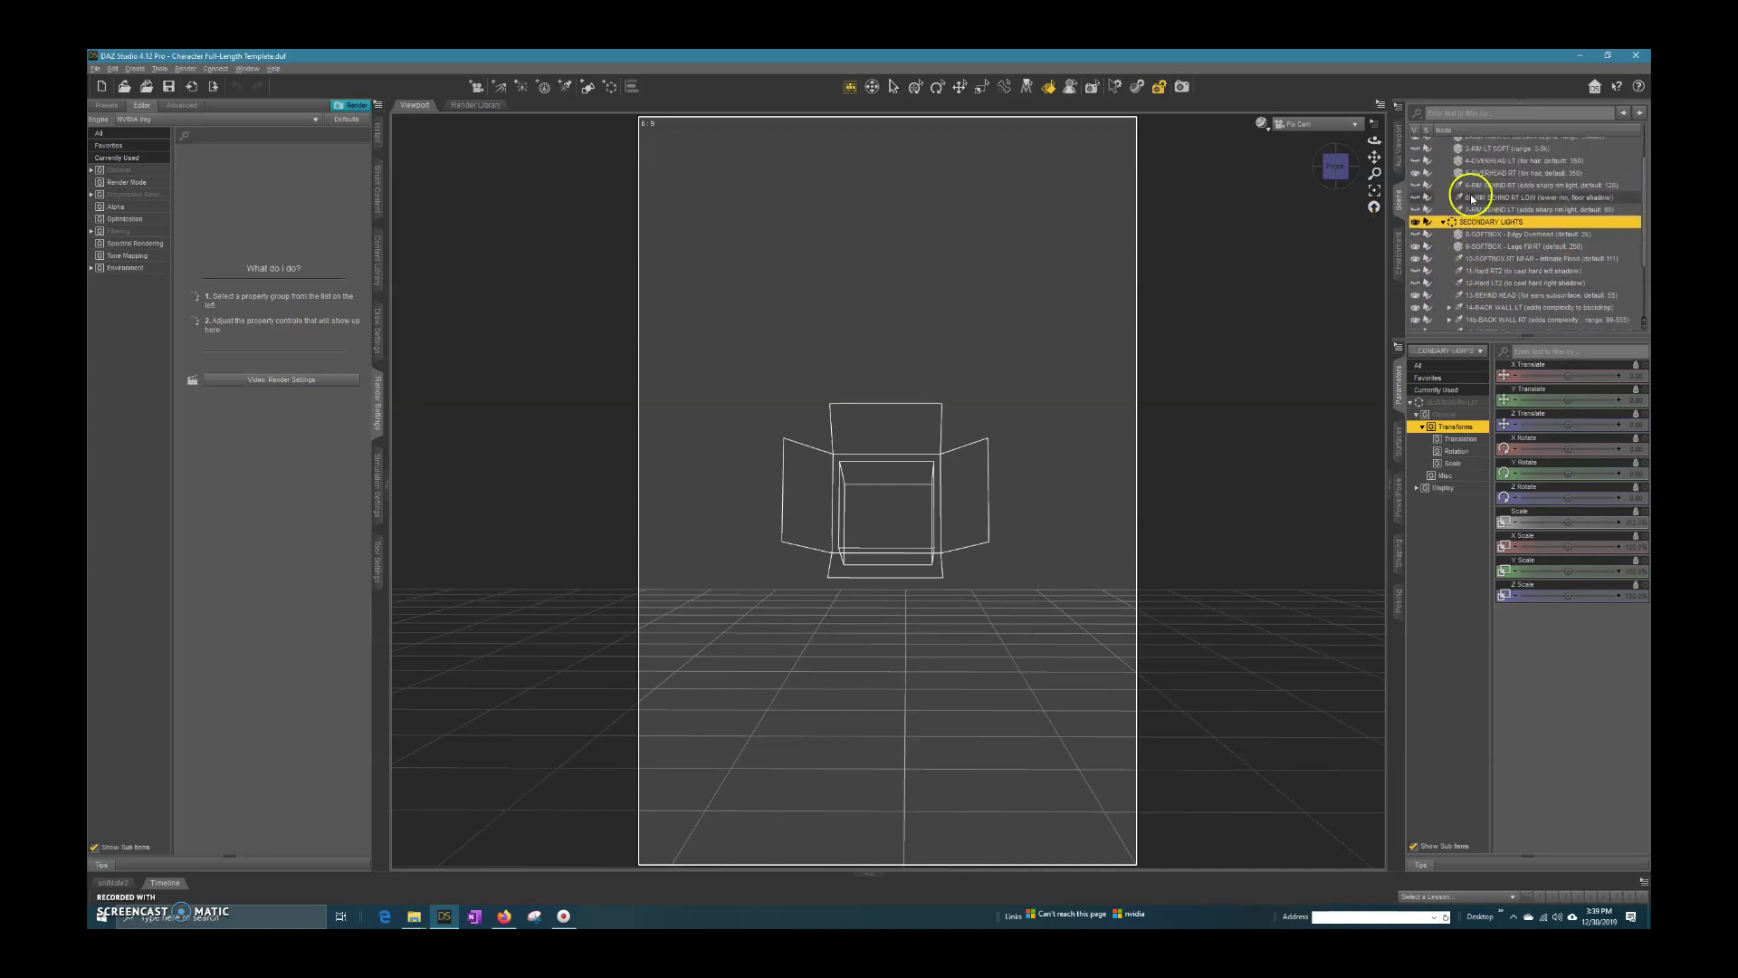
{"action": "scroll", "coordinate": [1473, 199], "scroll_direction": "up", "scroll_amount": 2}
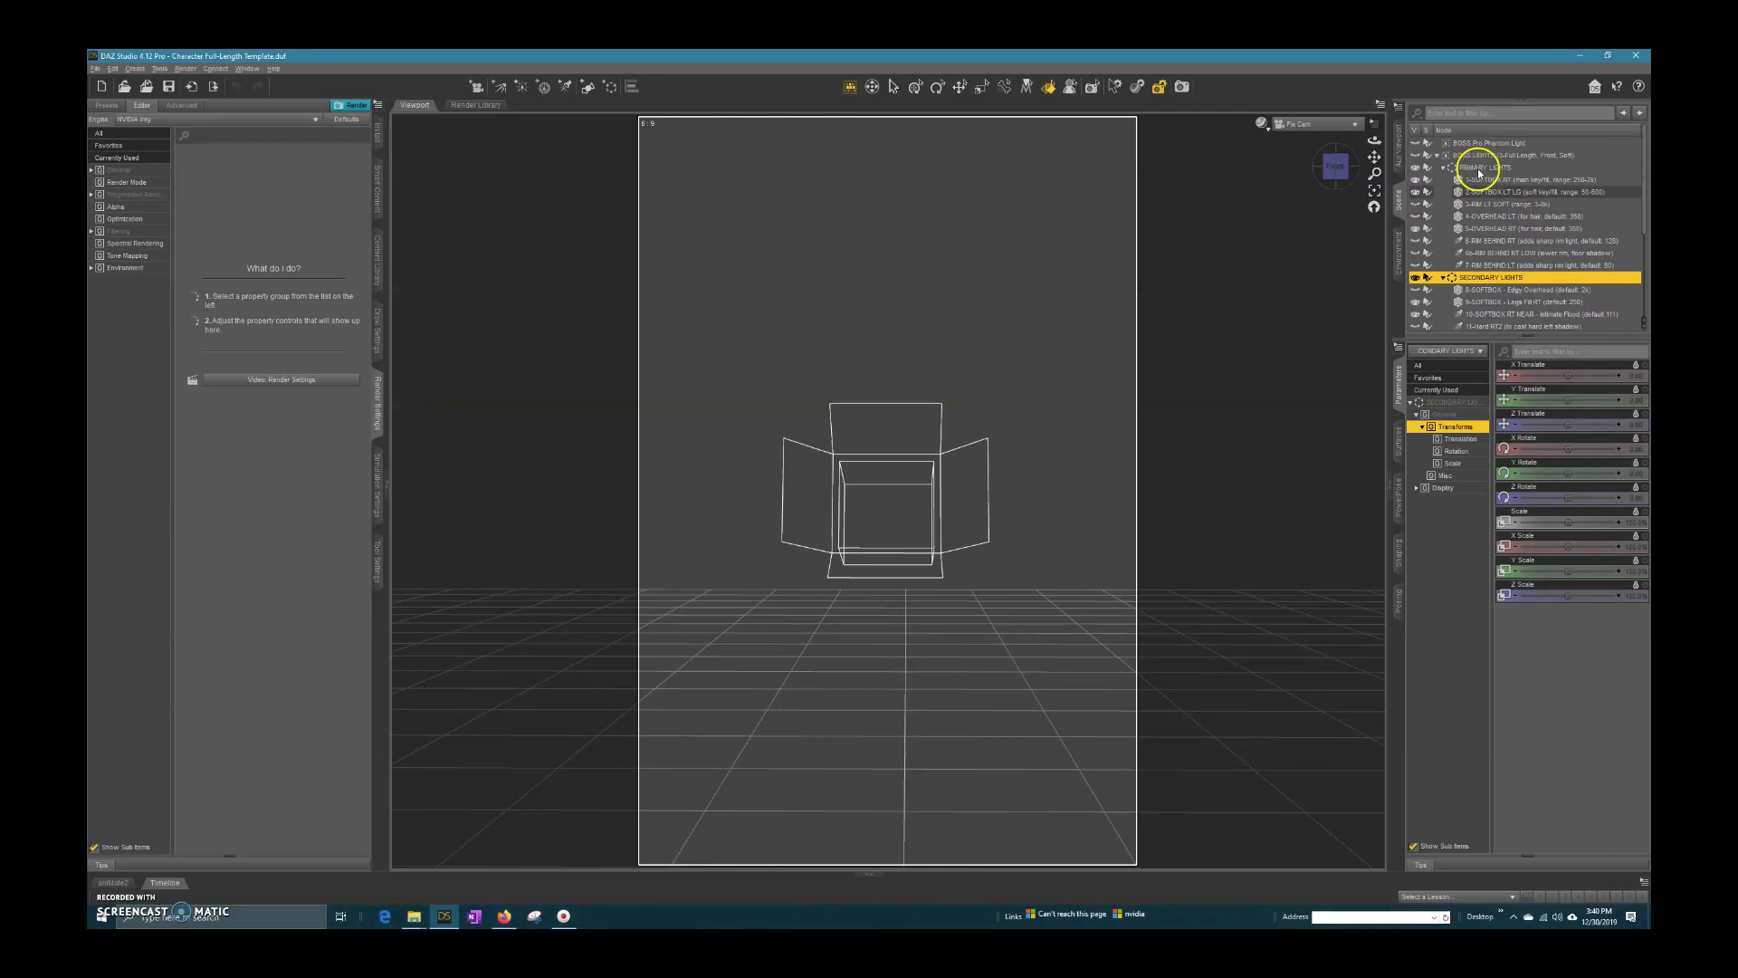
{"action": "scroll", "coordinate": [1466, 308], "scroll_direction": "down", "scroll_amount": 3}
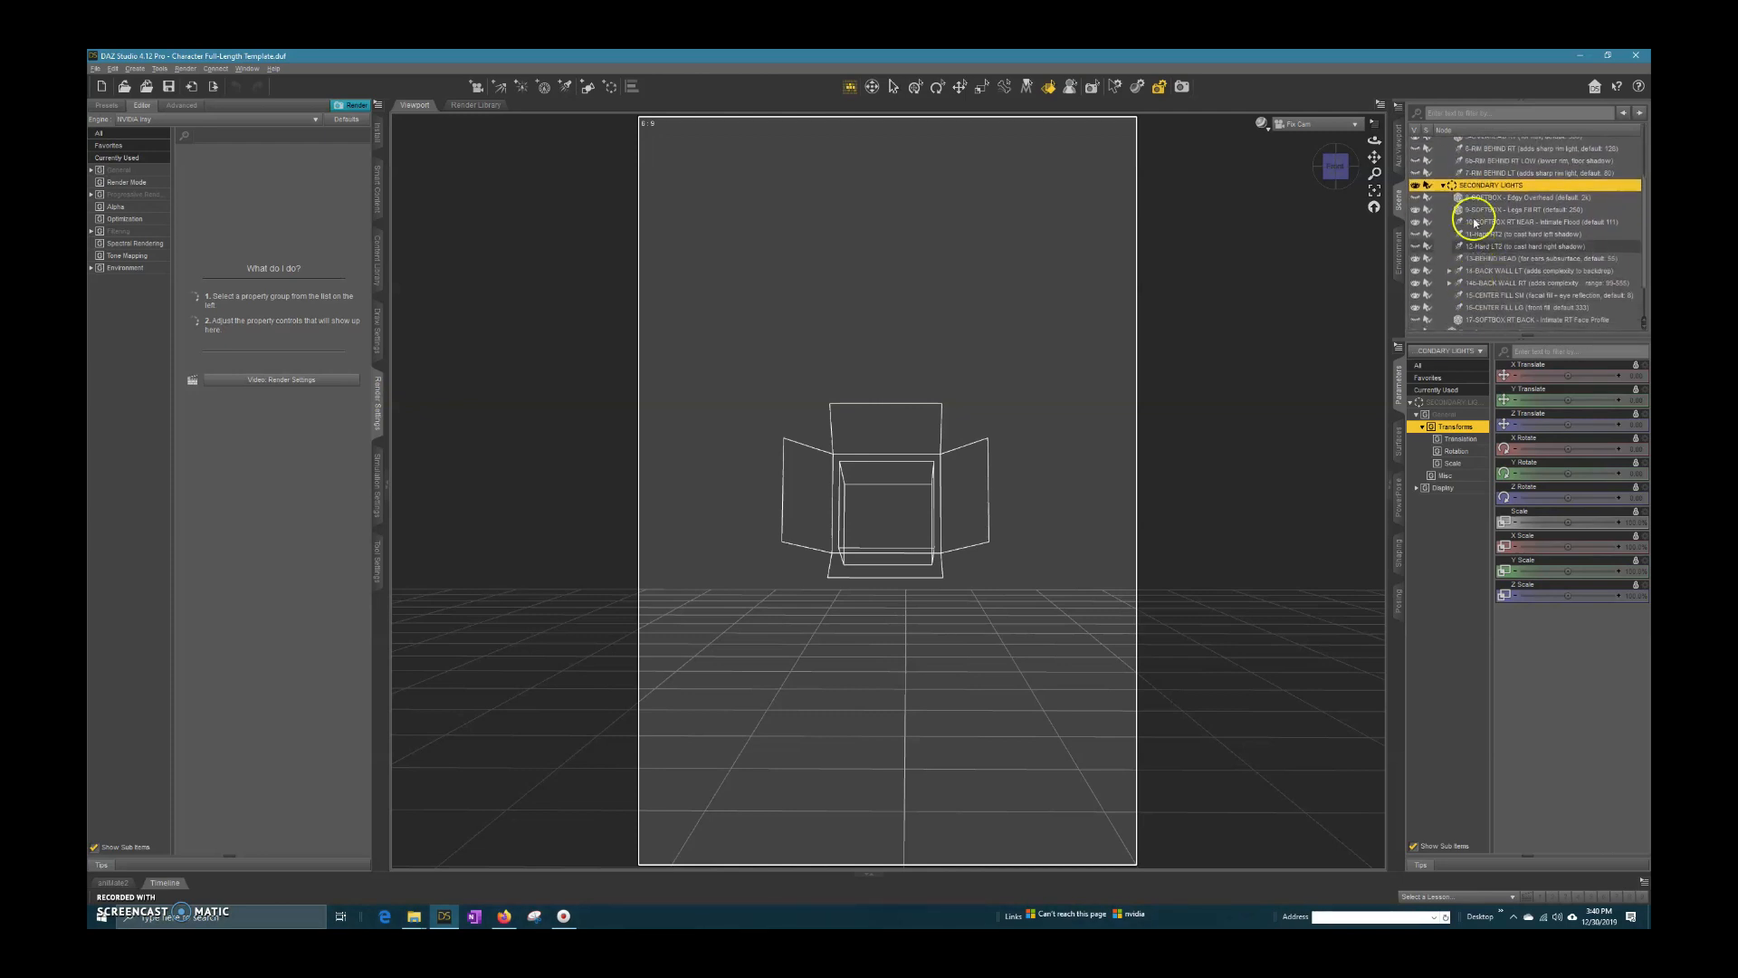
{"action": "scroll", "coordinate": [1471, 290], "scroll_direction": "down", "scroll_amount": 1}
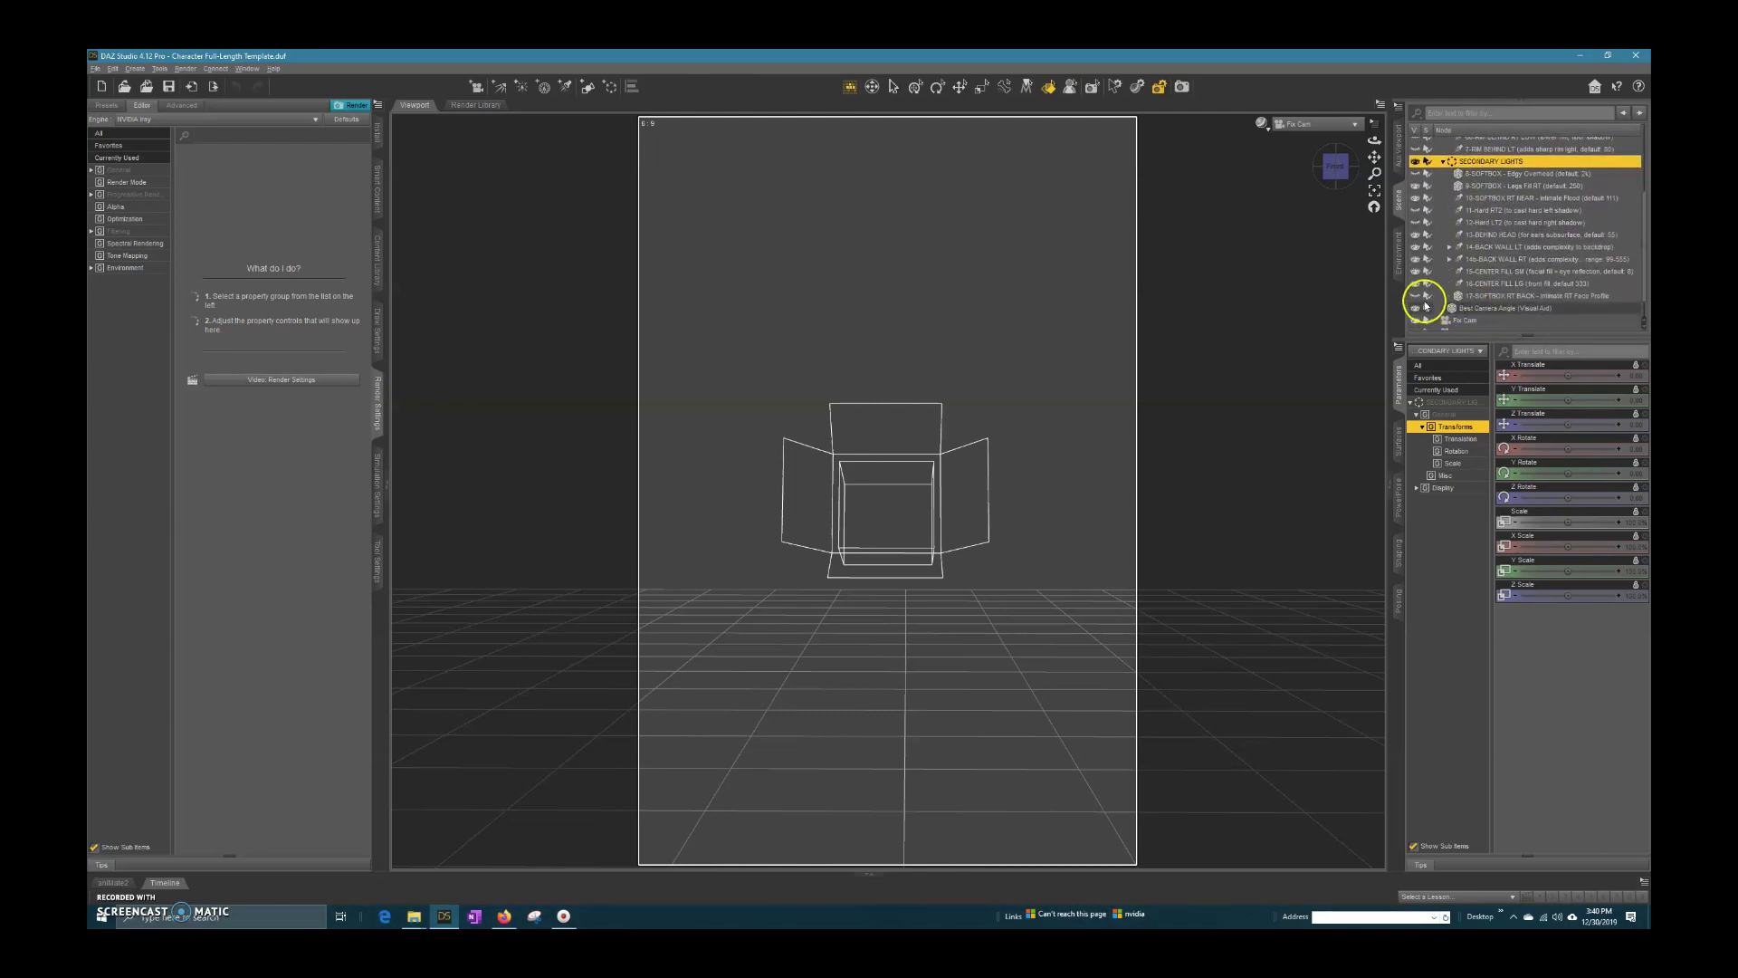
{"action": "scroll", "coordinate": [1426, 304], "scroll_direction": "down", "scroll_amount": 1}
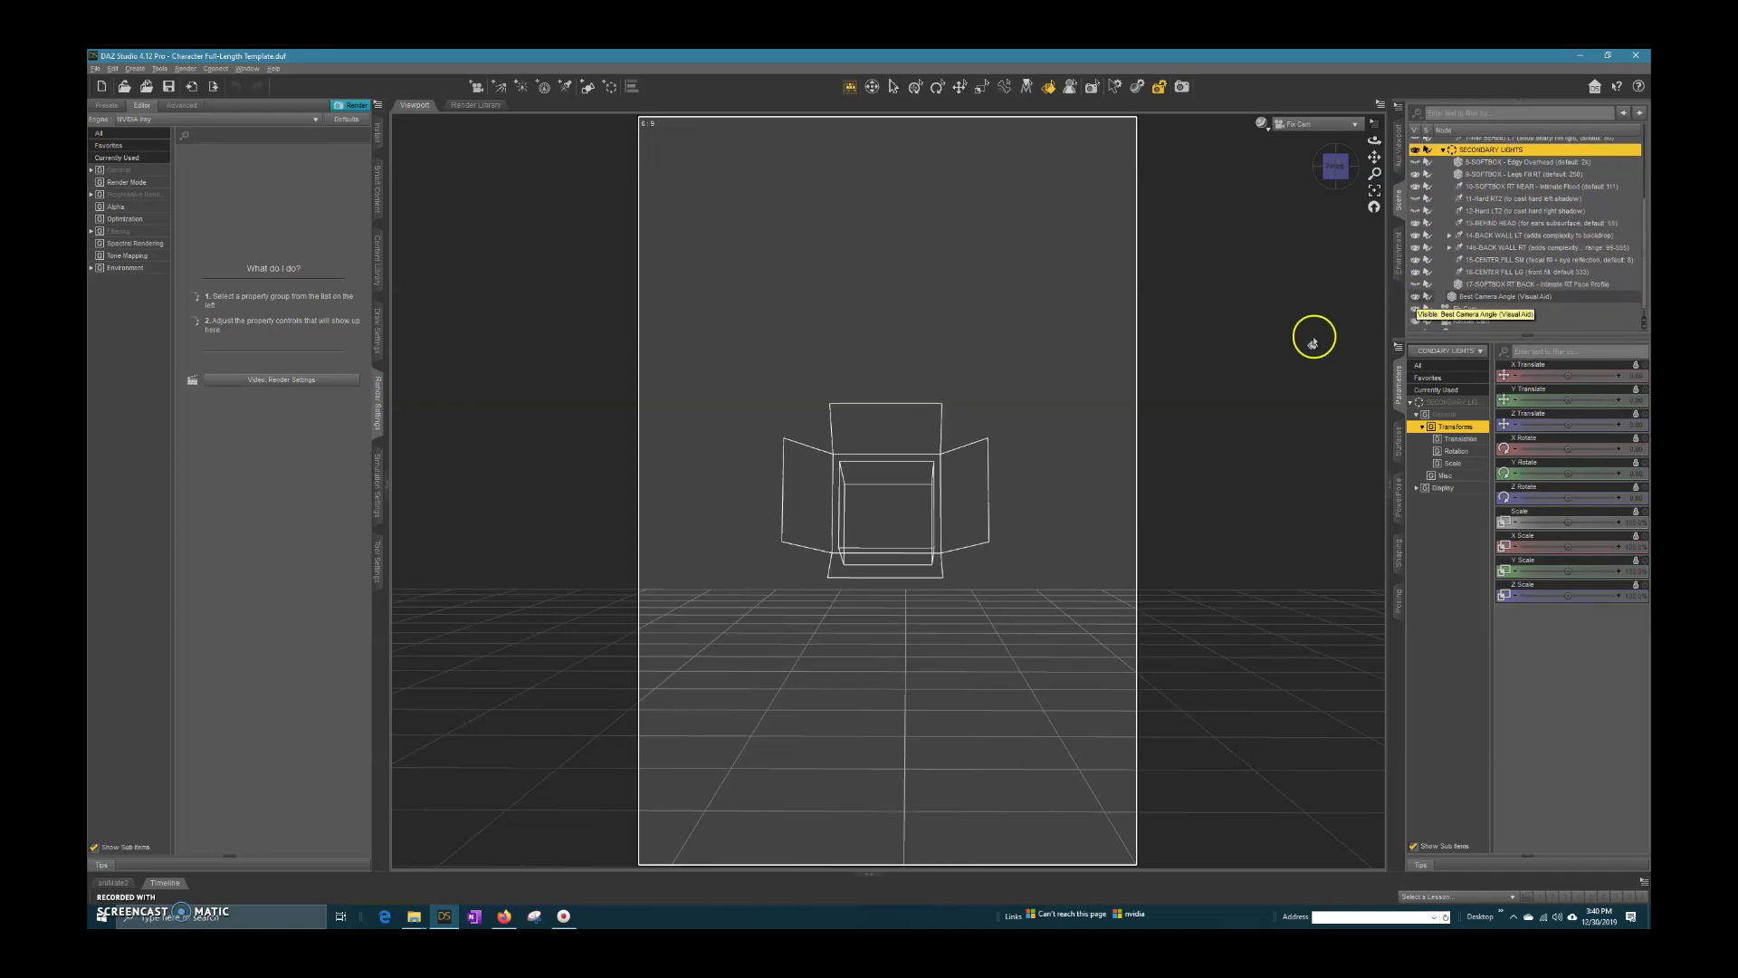
Step: Zoom the Fix Cam view out to look at the lights around the scene, and undo the camera change
{"action": "scroll", "coordinate": [989, 640], "scroll_direction": "down", "scroll_amount": 8}
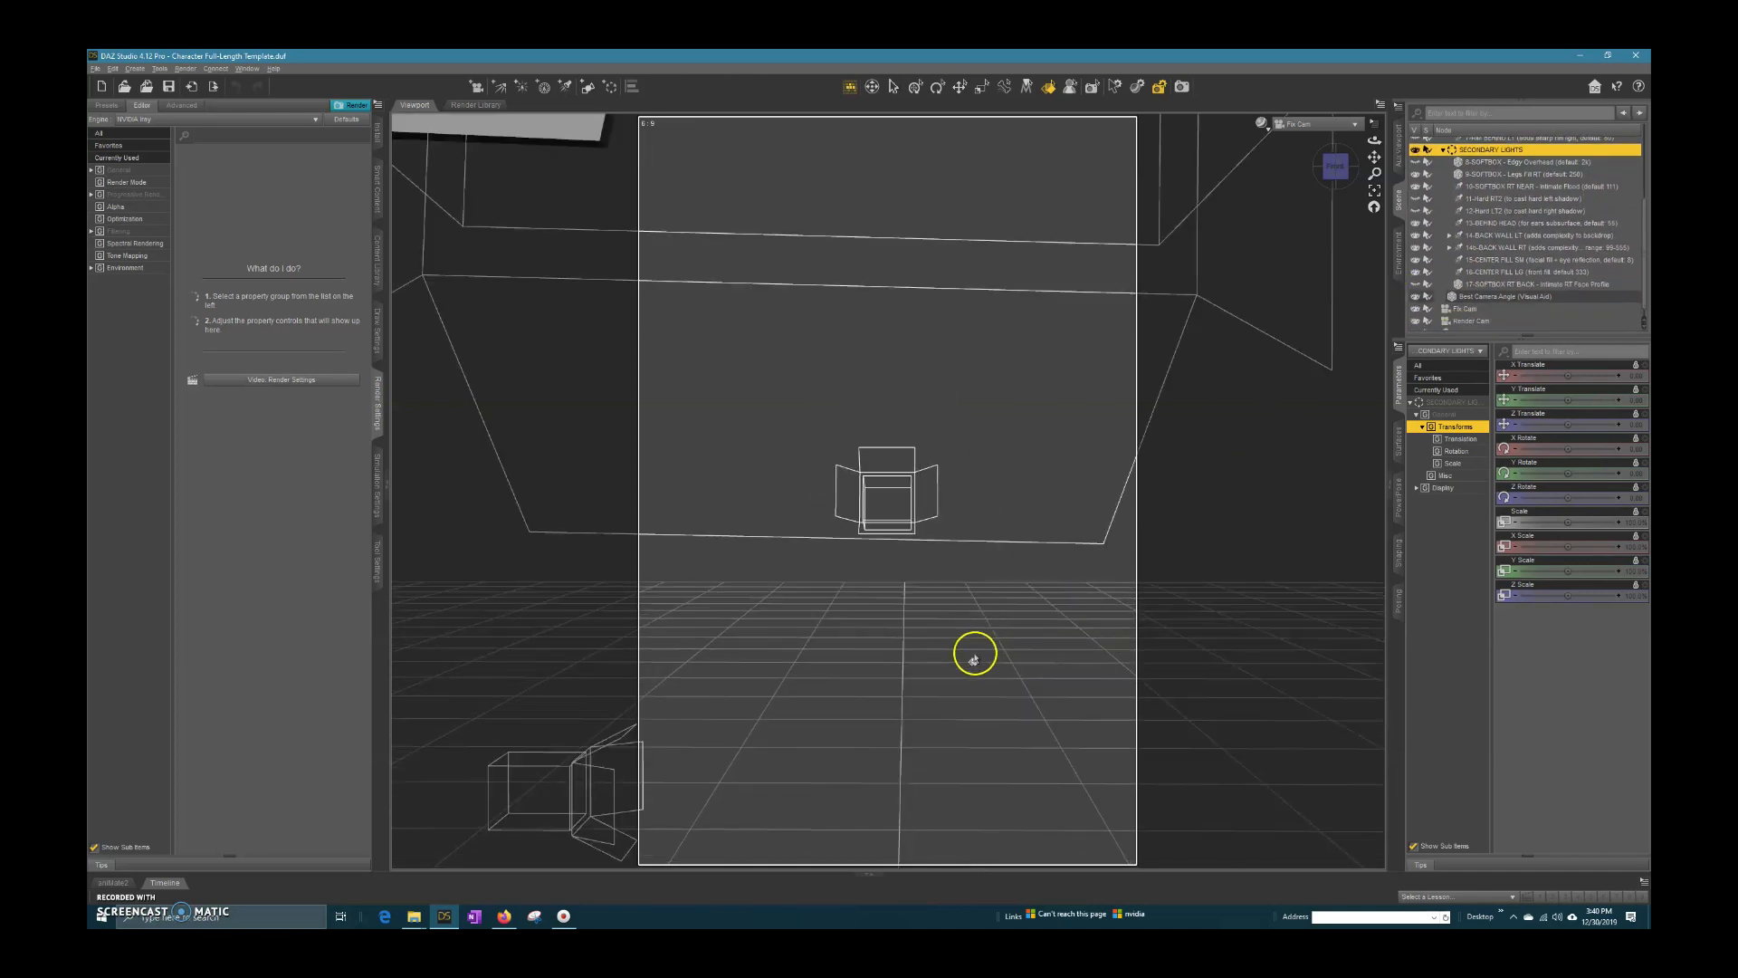
{"action": "scroll", "coordinate": [974, 660], "scroll_direction": "up", "scroll_amount": 5}
{"action": "scroll", "coordinate": [974, 663], "scroll_direction": "down", "scroll_amount": 2}
{"action": "scroll", "coordinate": [974, 665], "scroll_direction": "up", "scroll_amount": 1}
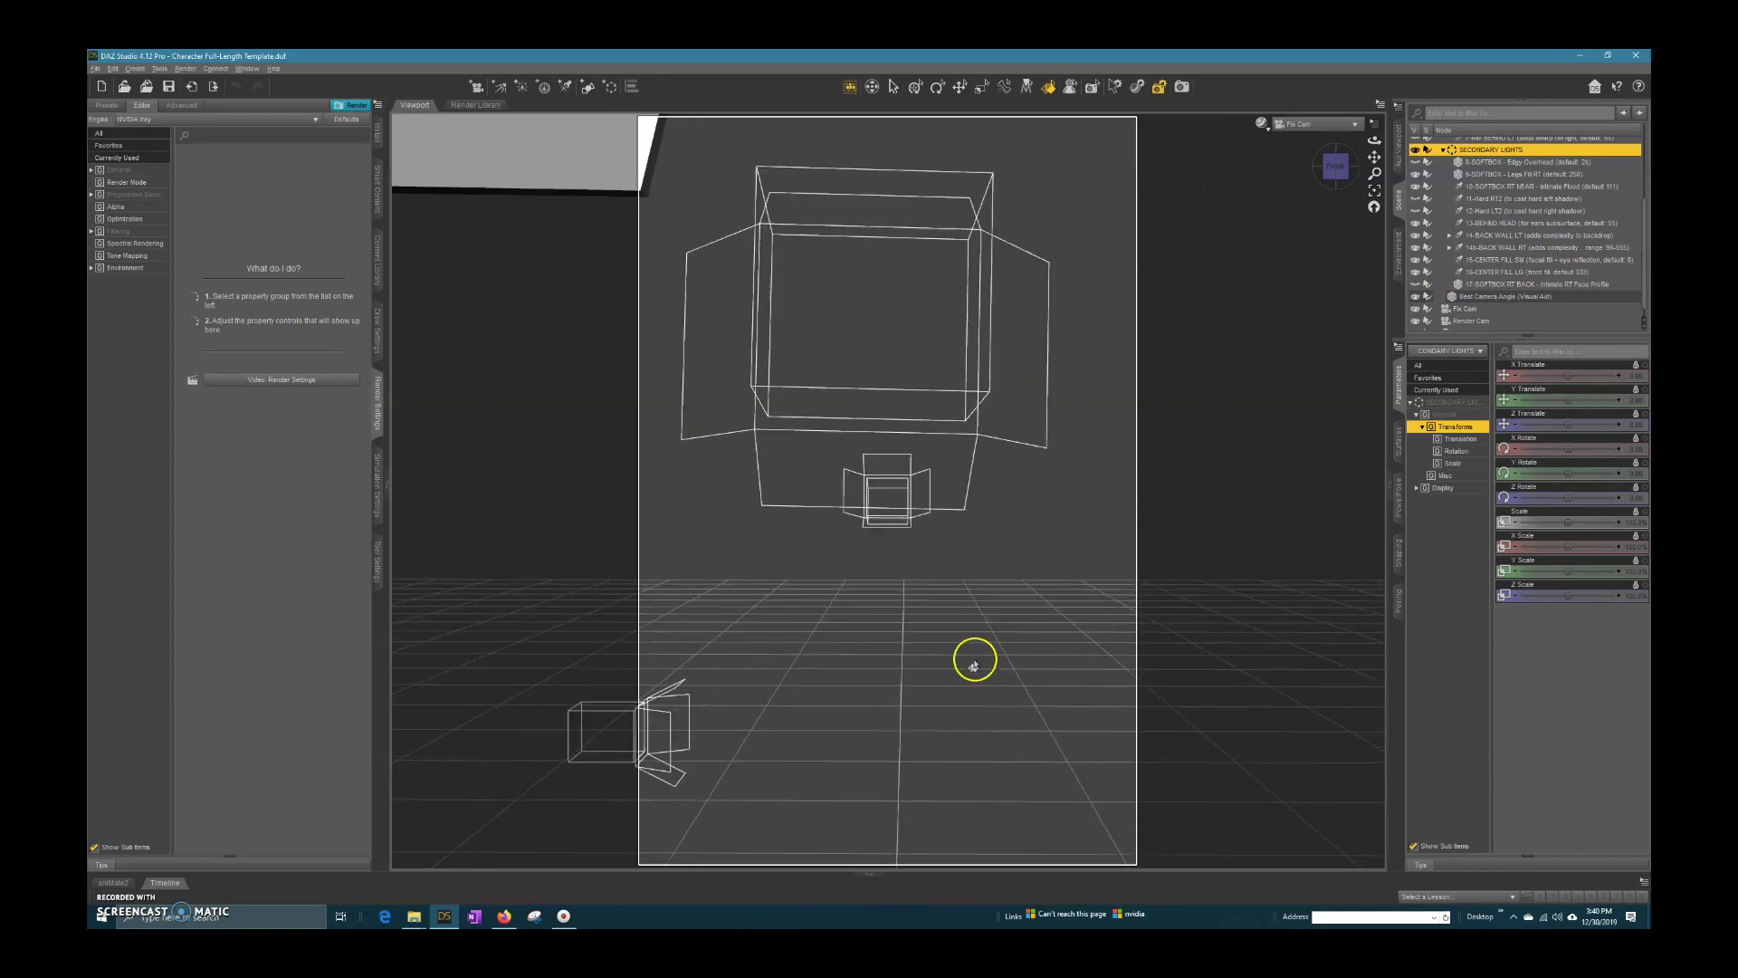
{"action": "scroll", "coordinate": [974, 666], "scroll_direction": "up", "scroll_amount": 3}
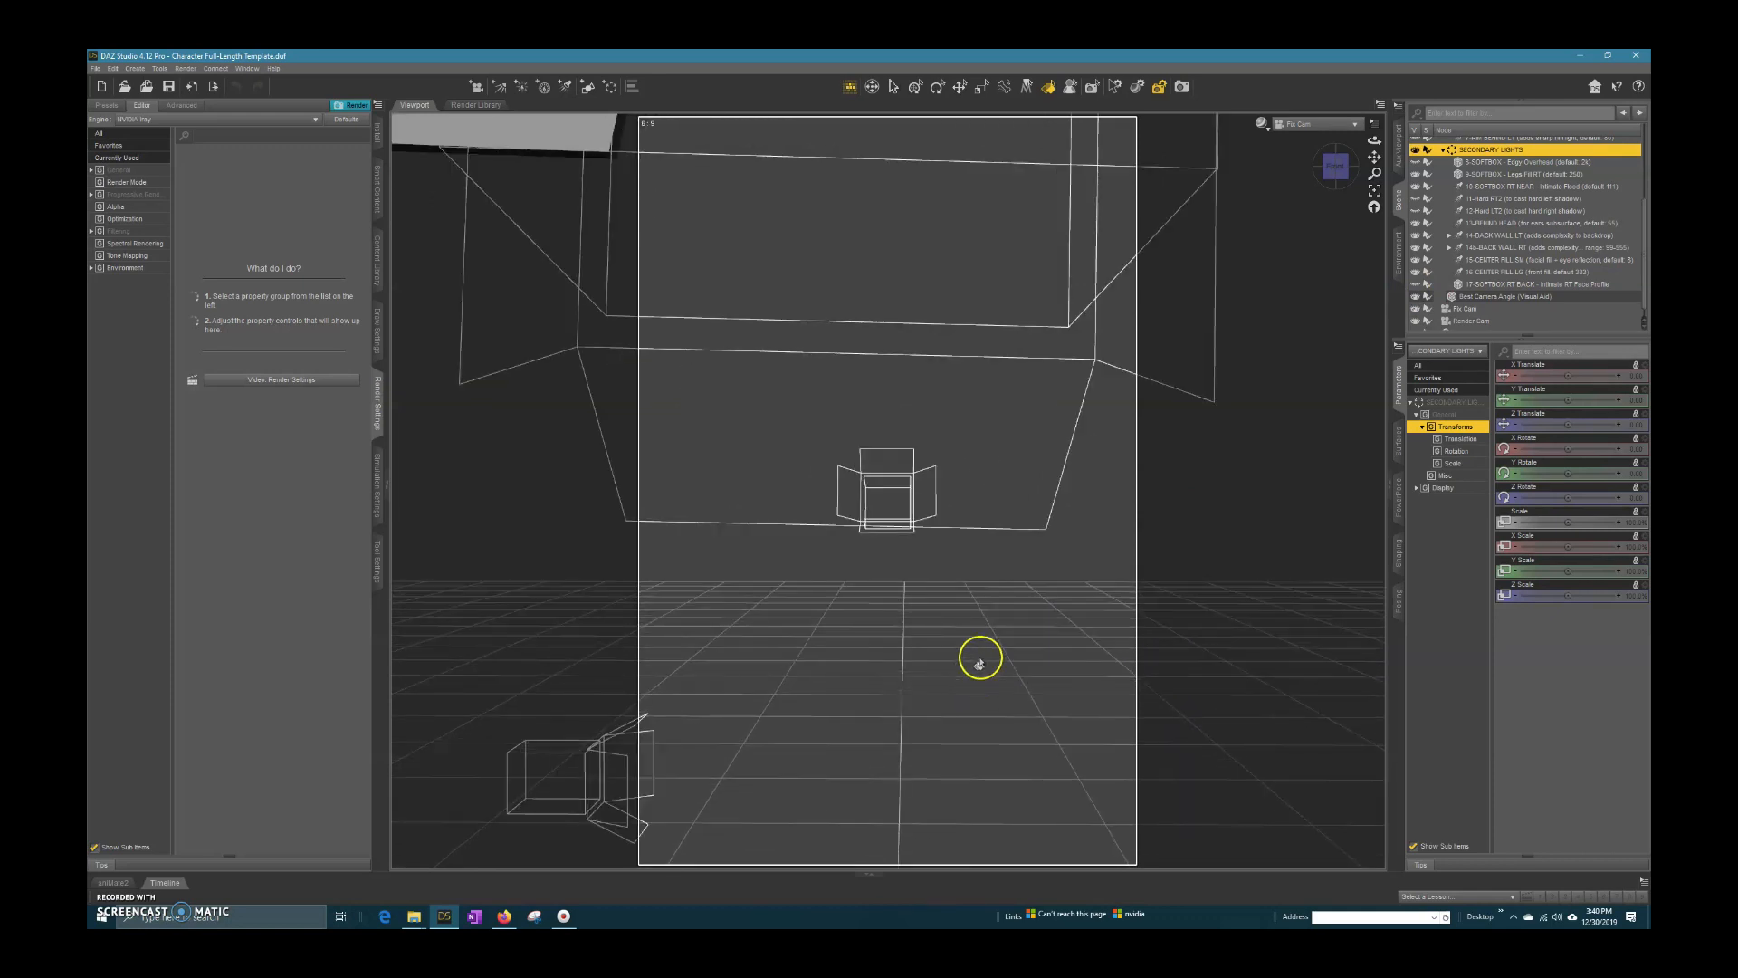
{"action": "key", "text": "ctrl+z"}
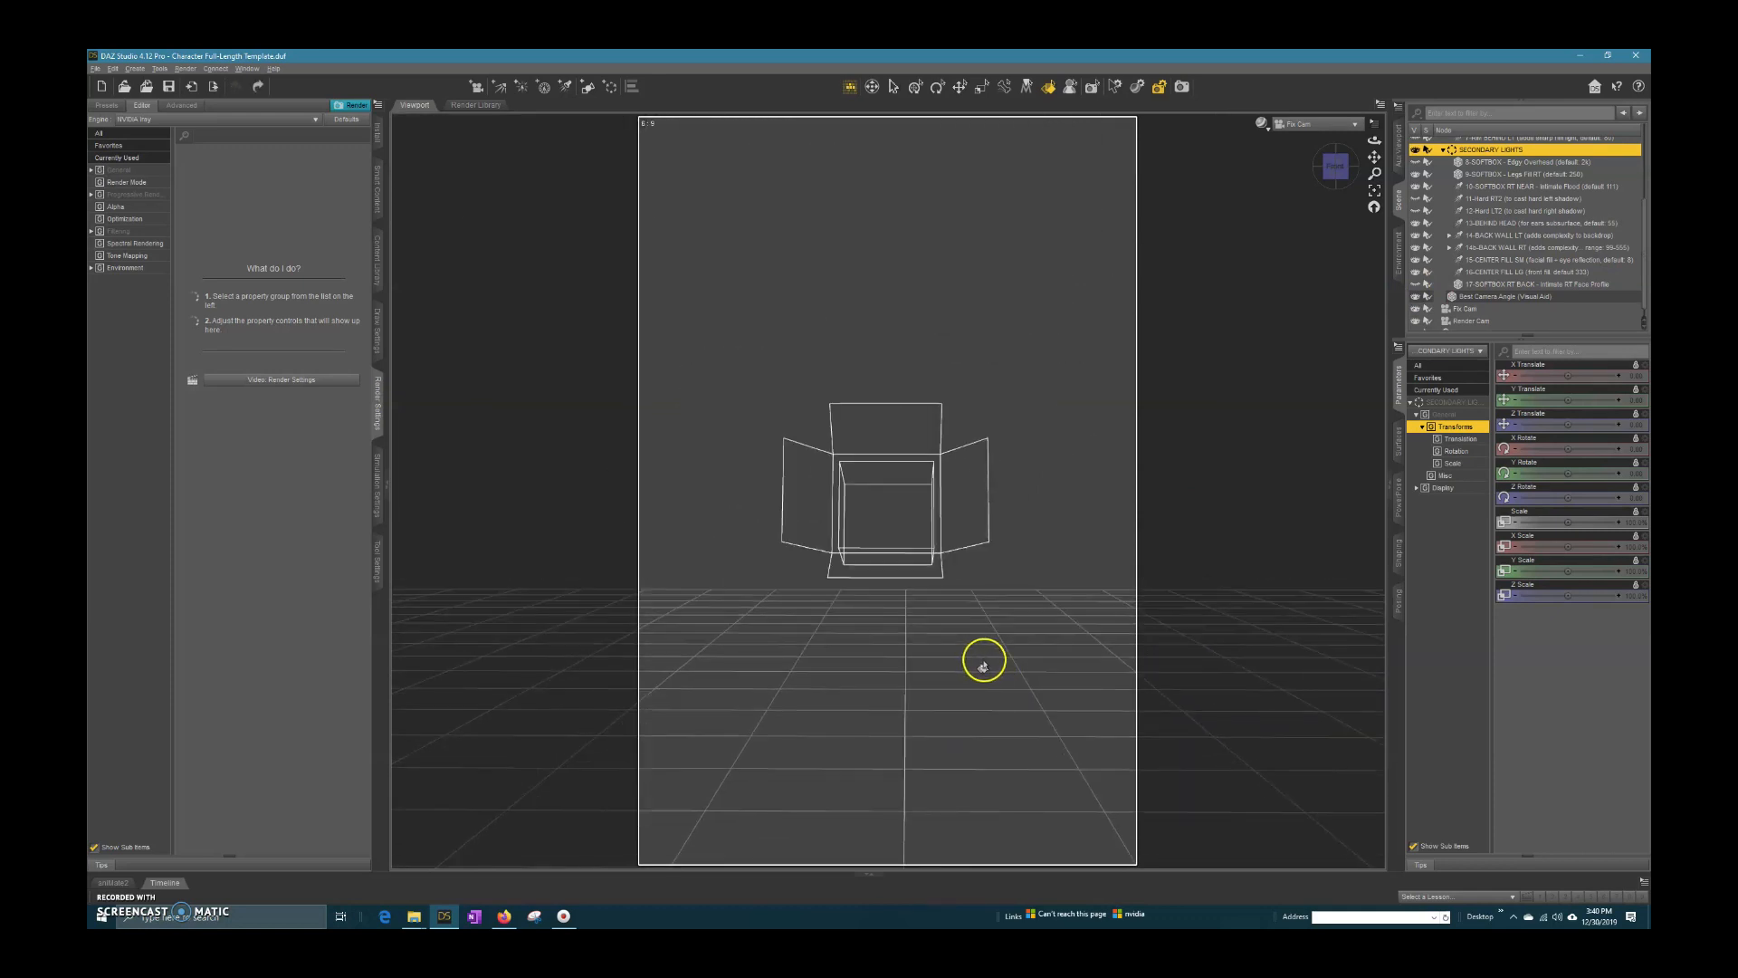
Step: Collapse the PRIMARY LIGHTS and SECONDARY LIGHTS groups in the scene list
{"action": "scroll", "coordinate": [1449, 181], "scroll_direction": "up", "scroll_amount": 3}
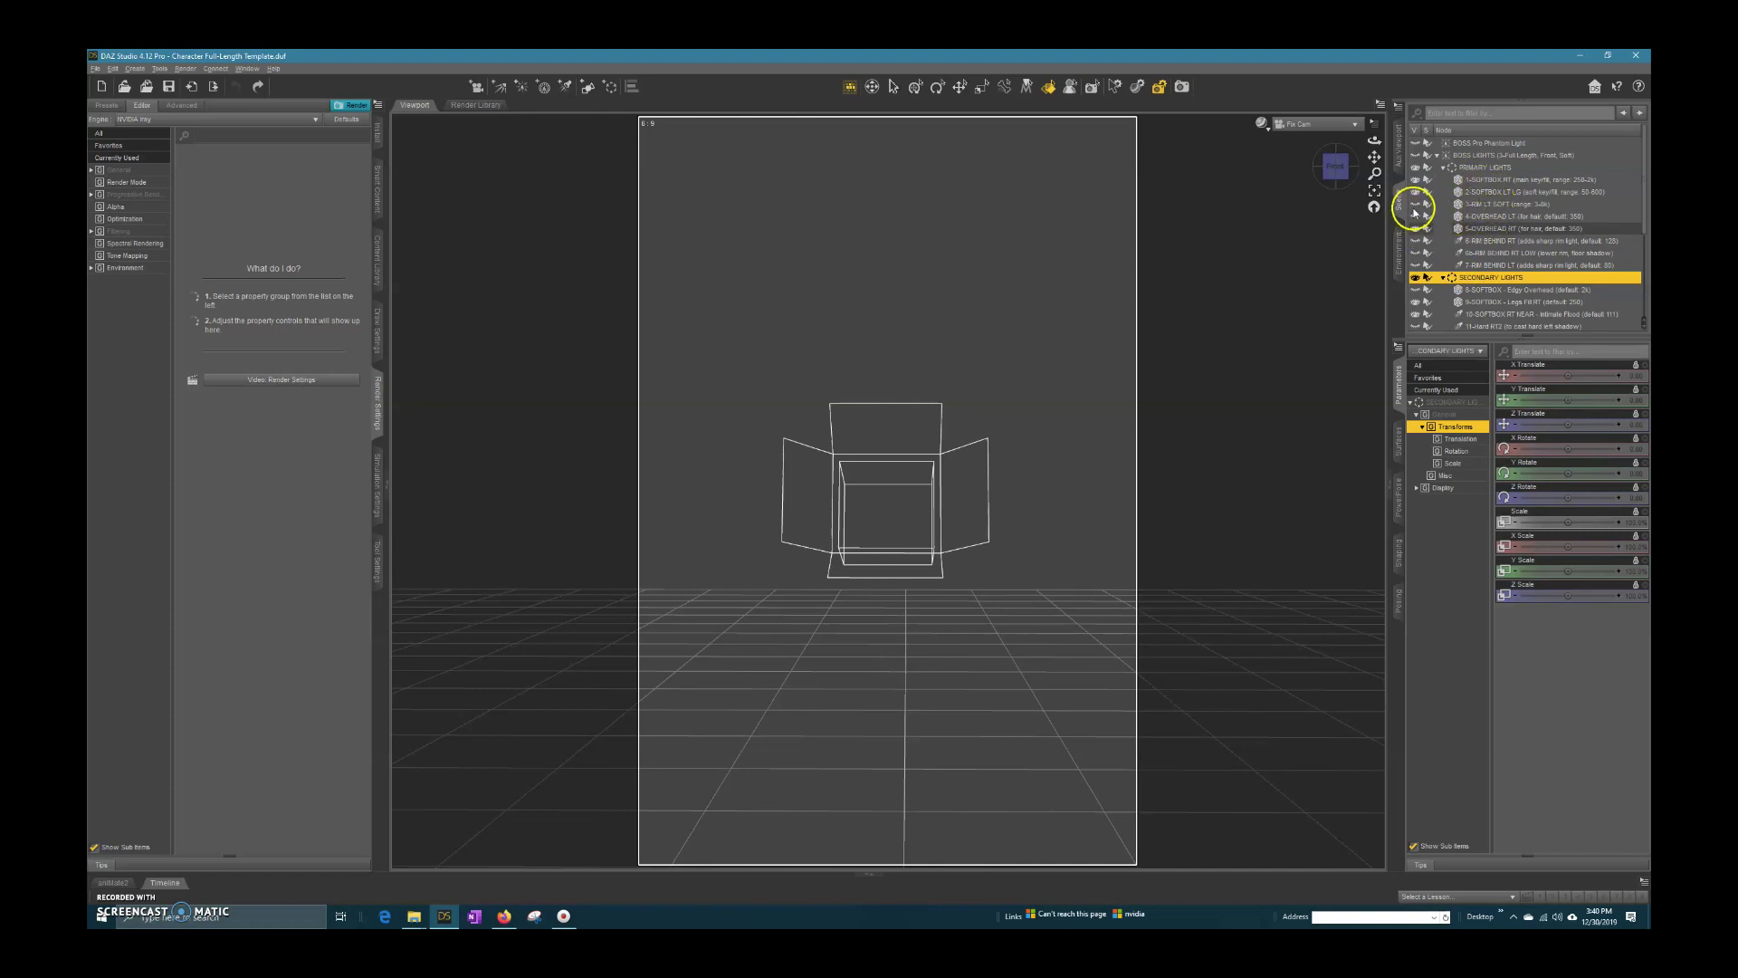
{"action": "left_click", "coordinate": [1443, 168]}
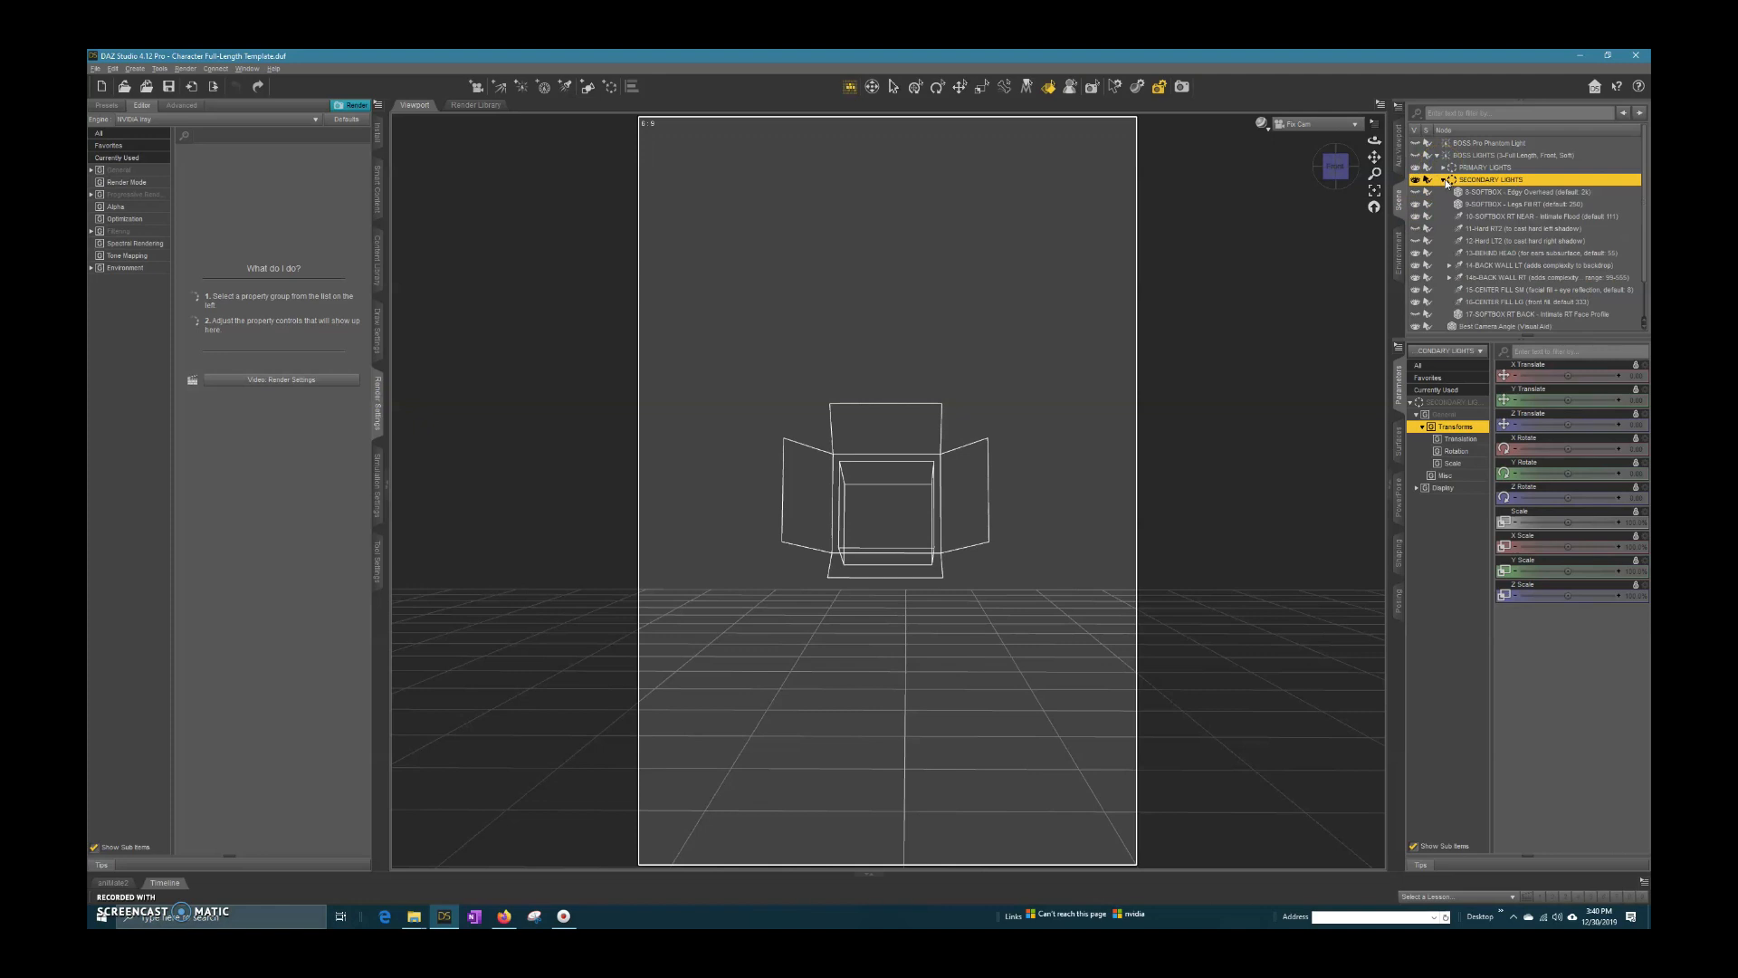
{"action": "left_click", "coordinate": [1444, 180]}
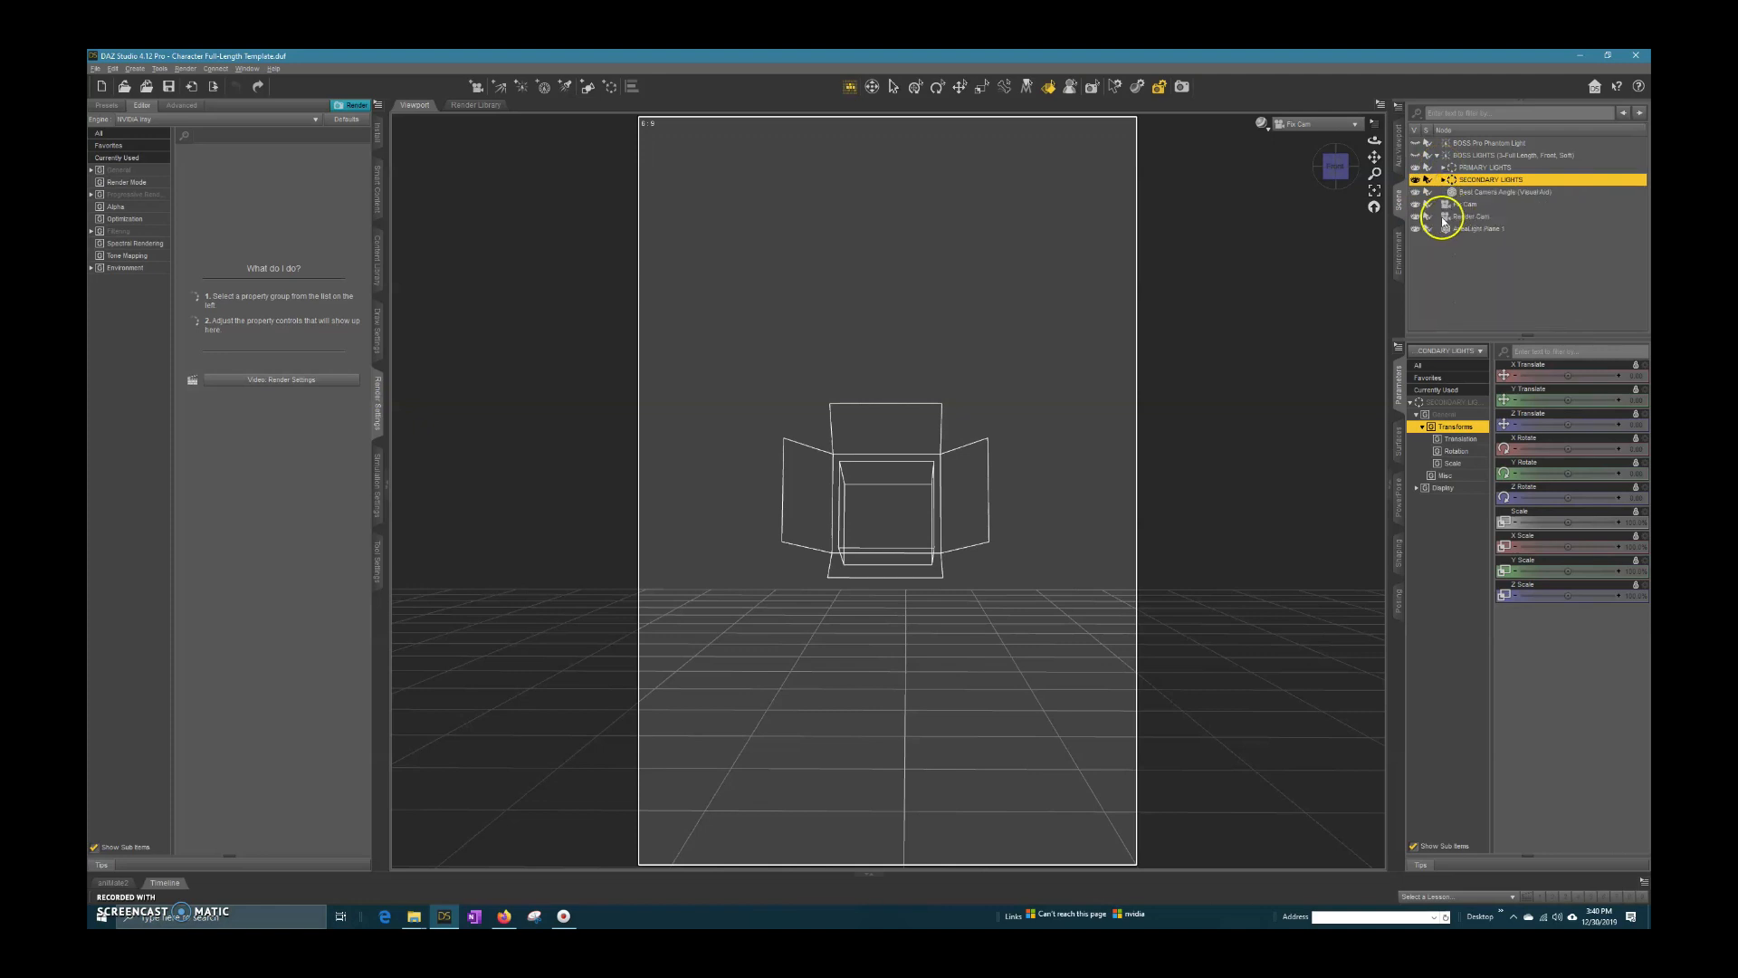
Step: Select Render Cam, Fix Cam and AreaLight Plane 1 in turn to examine the template's cameras and area light
{"action": "left_click", "coordinate": [1471, 218]}
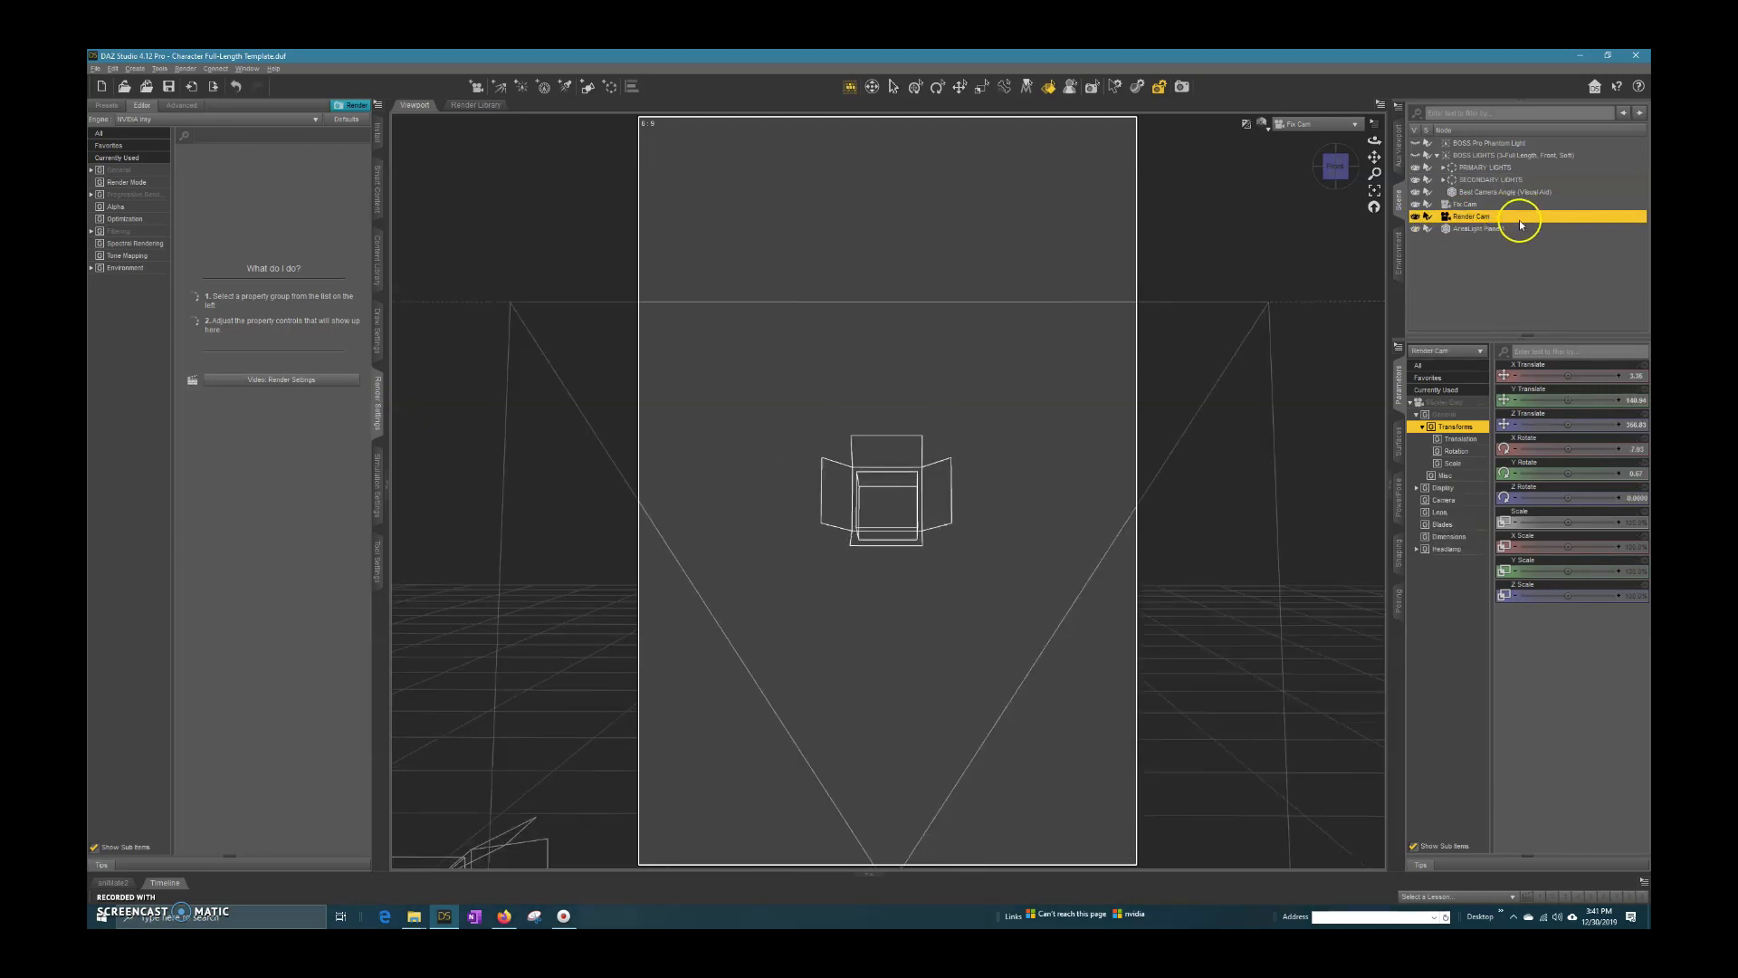
{"action": "left_click", "coordinate": [1481, 206]}
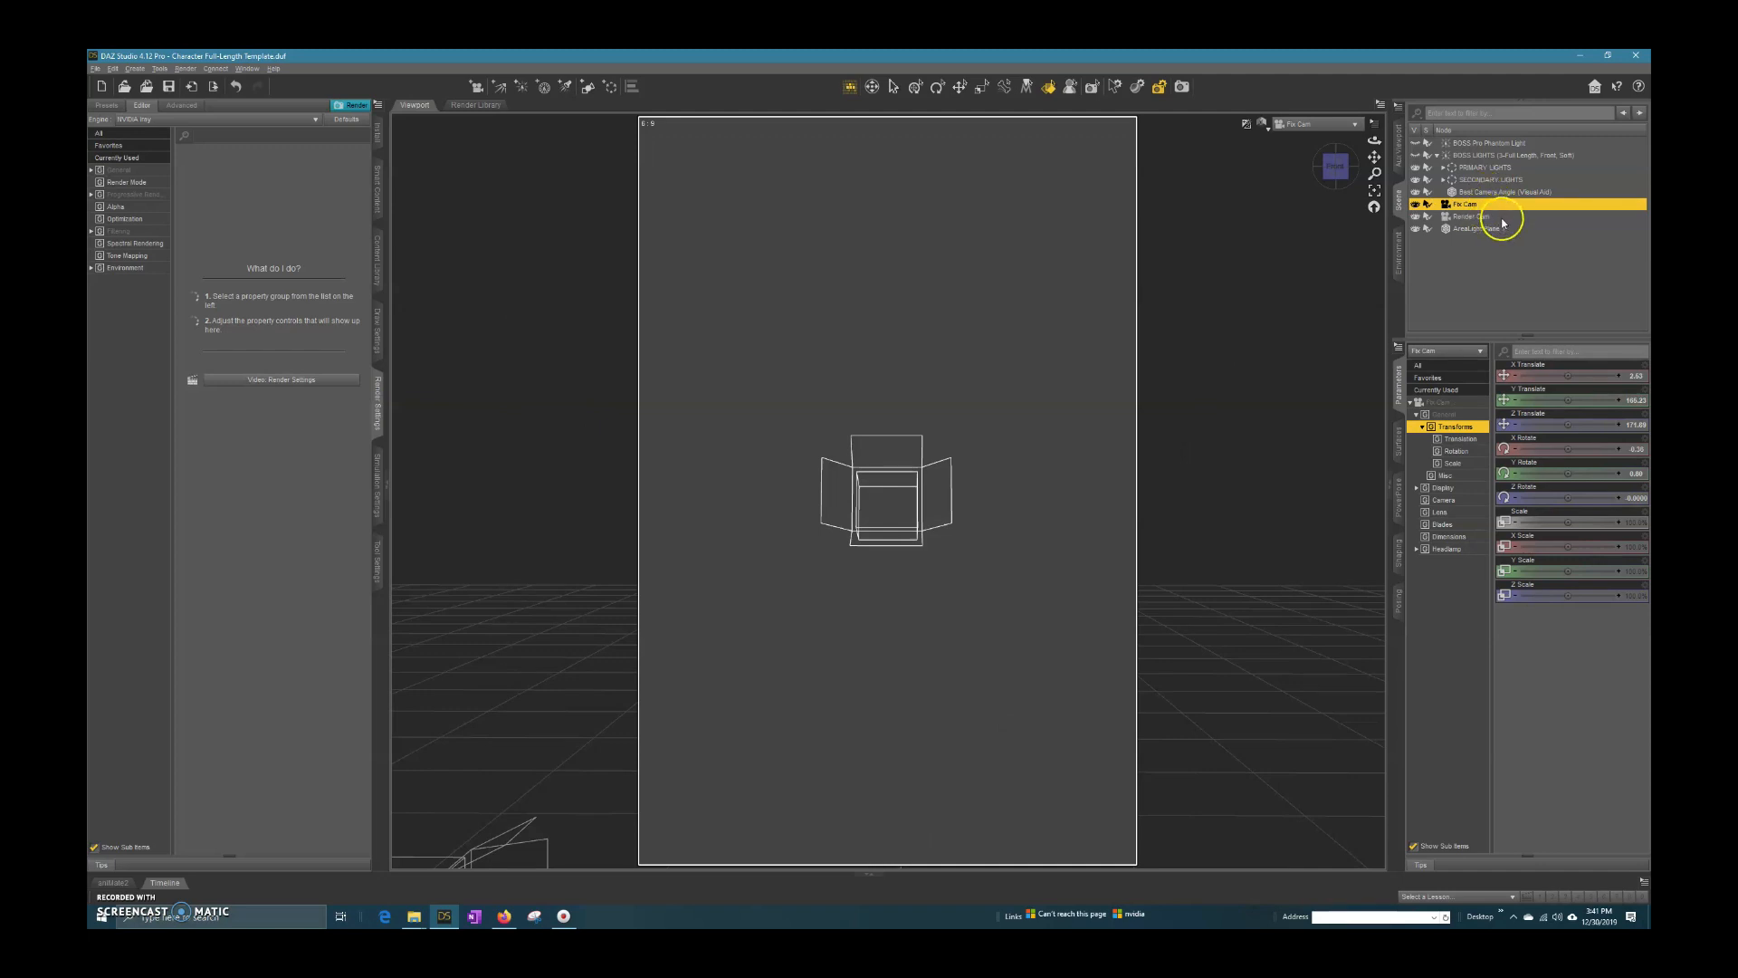
{"action": "left_click", "coordinate": [1502, 218]}
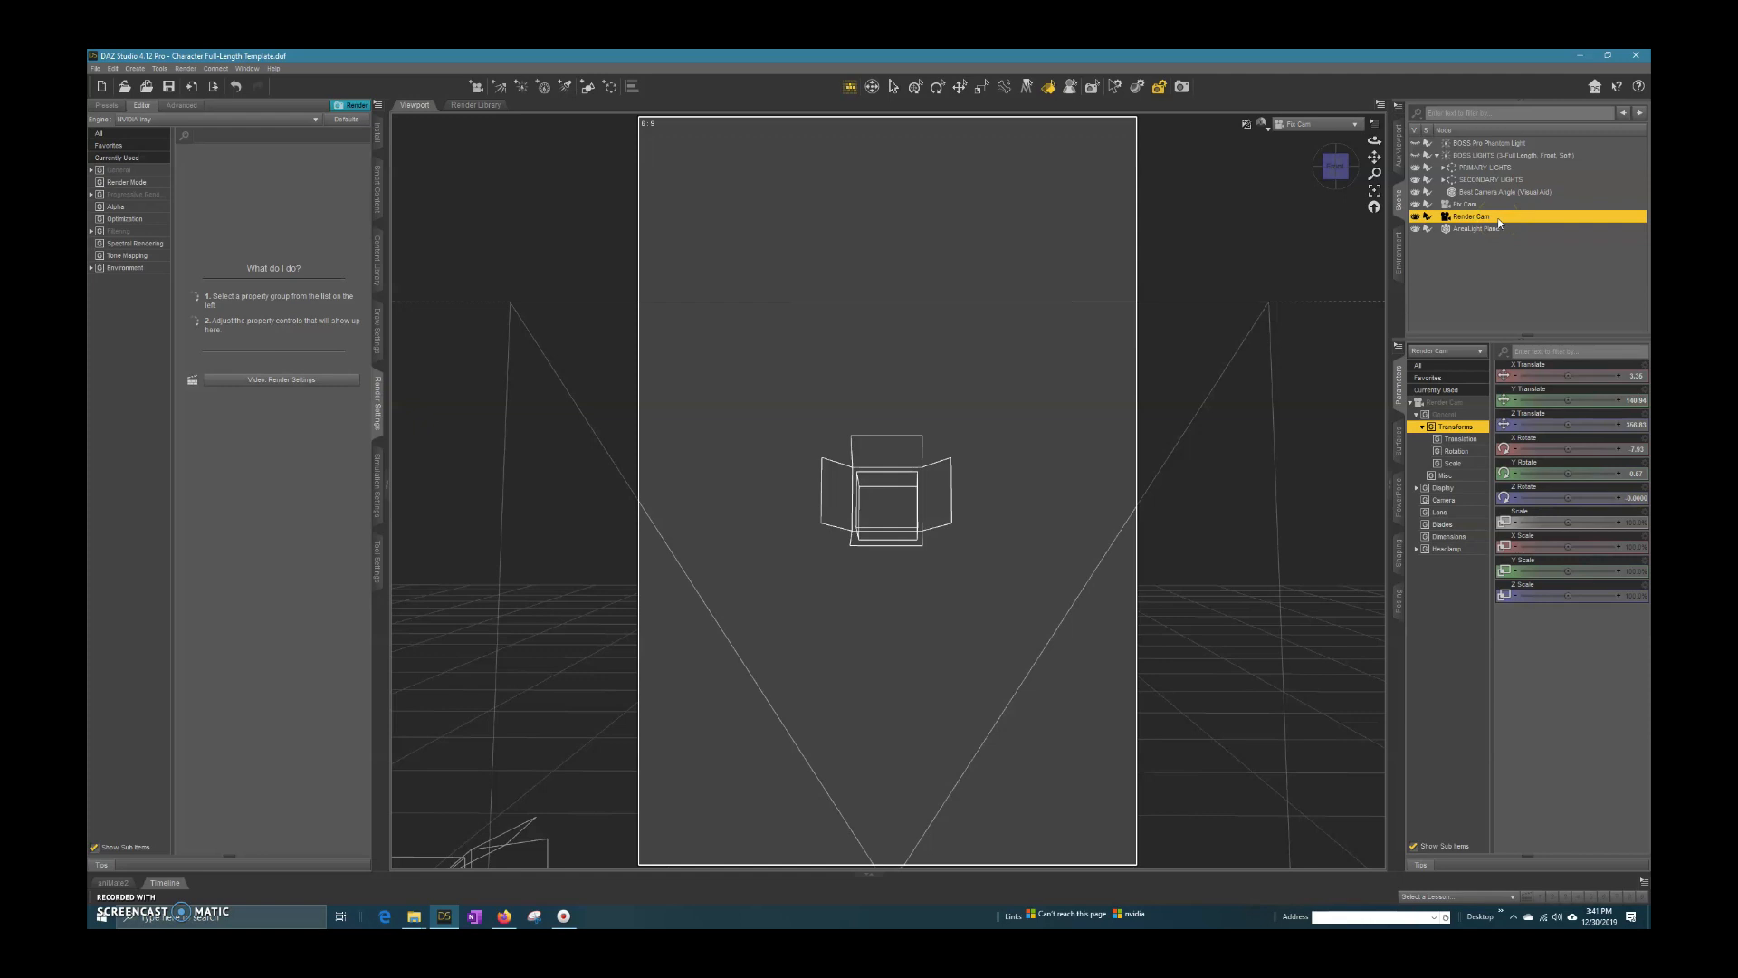
{"action": "left_click", "coordinate": [1510, 229]}
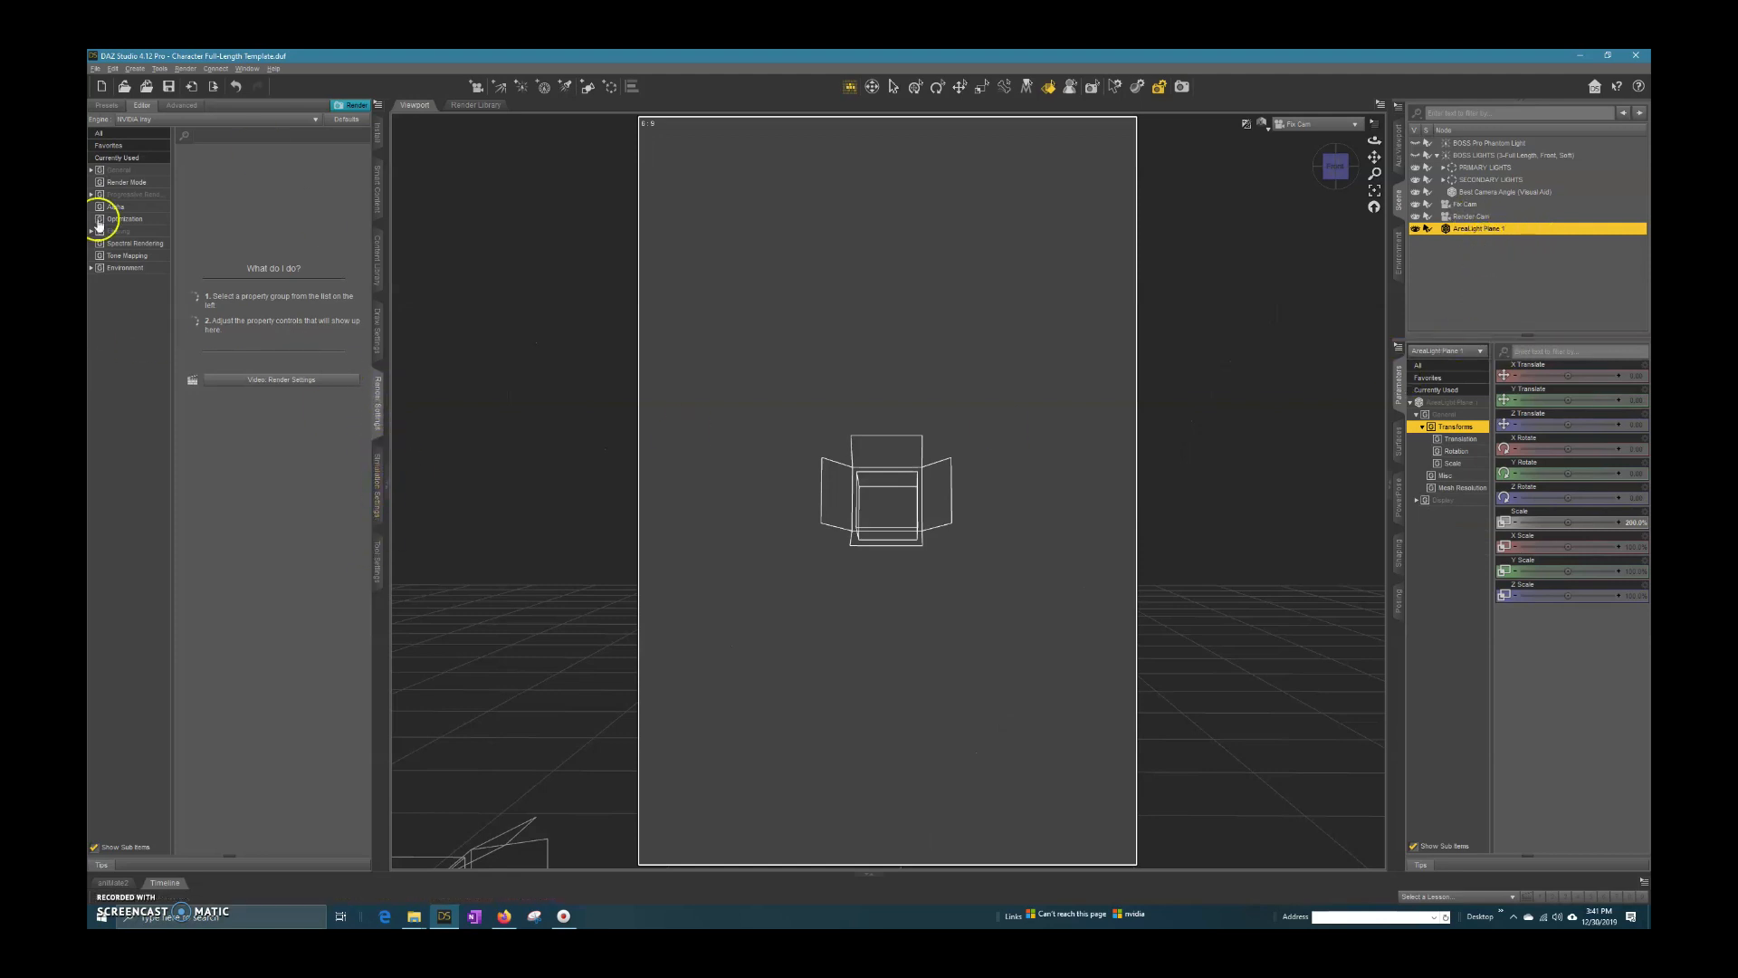
Step: Examine the General, Progressive Rendering, Filtering, Tone Mapping and Environment render settings, and clear the scene selection
{"action": "left_click", "coordinate": [121, 170]}
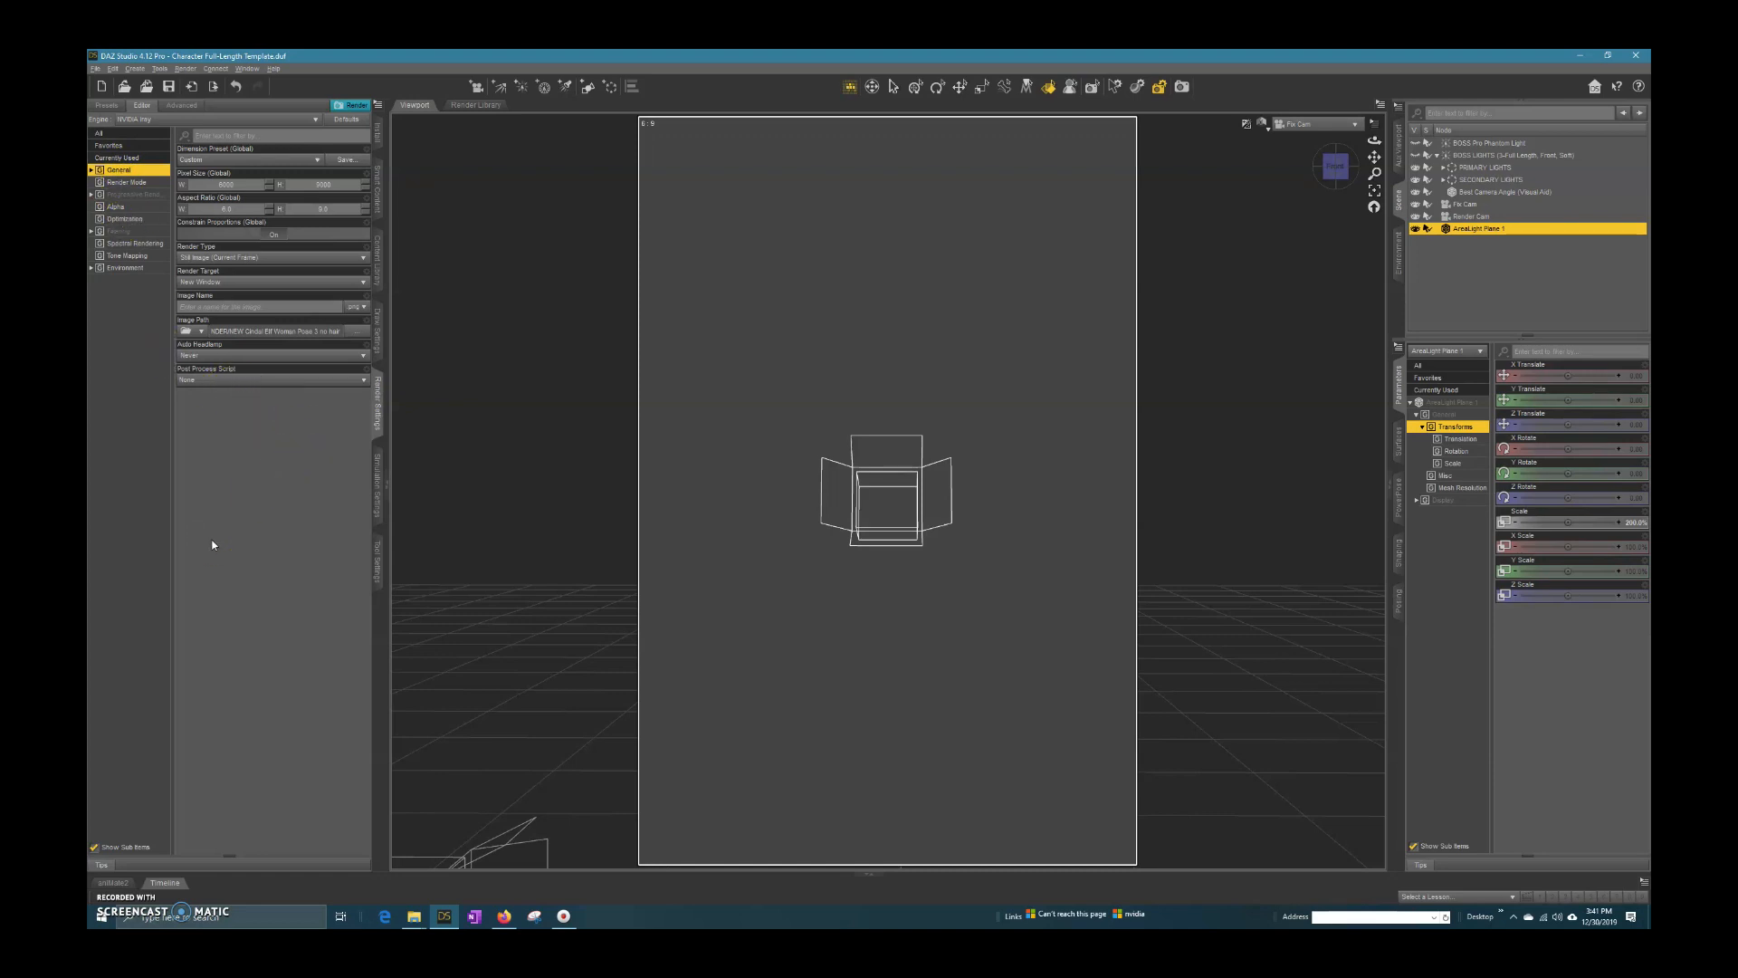
{"action": "left_click", "coordinate": [263, 306]}
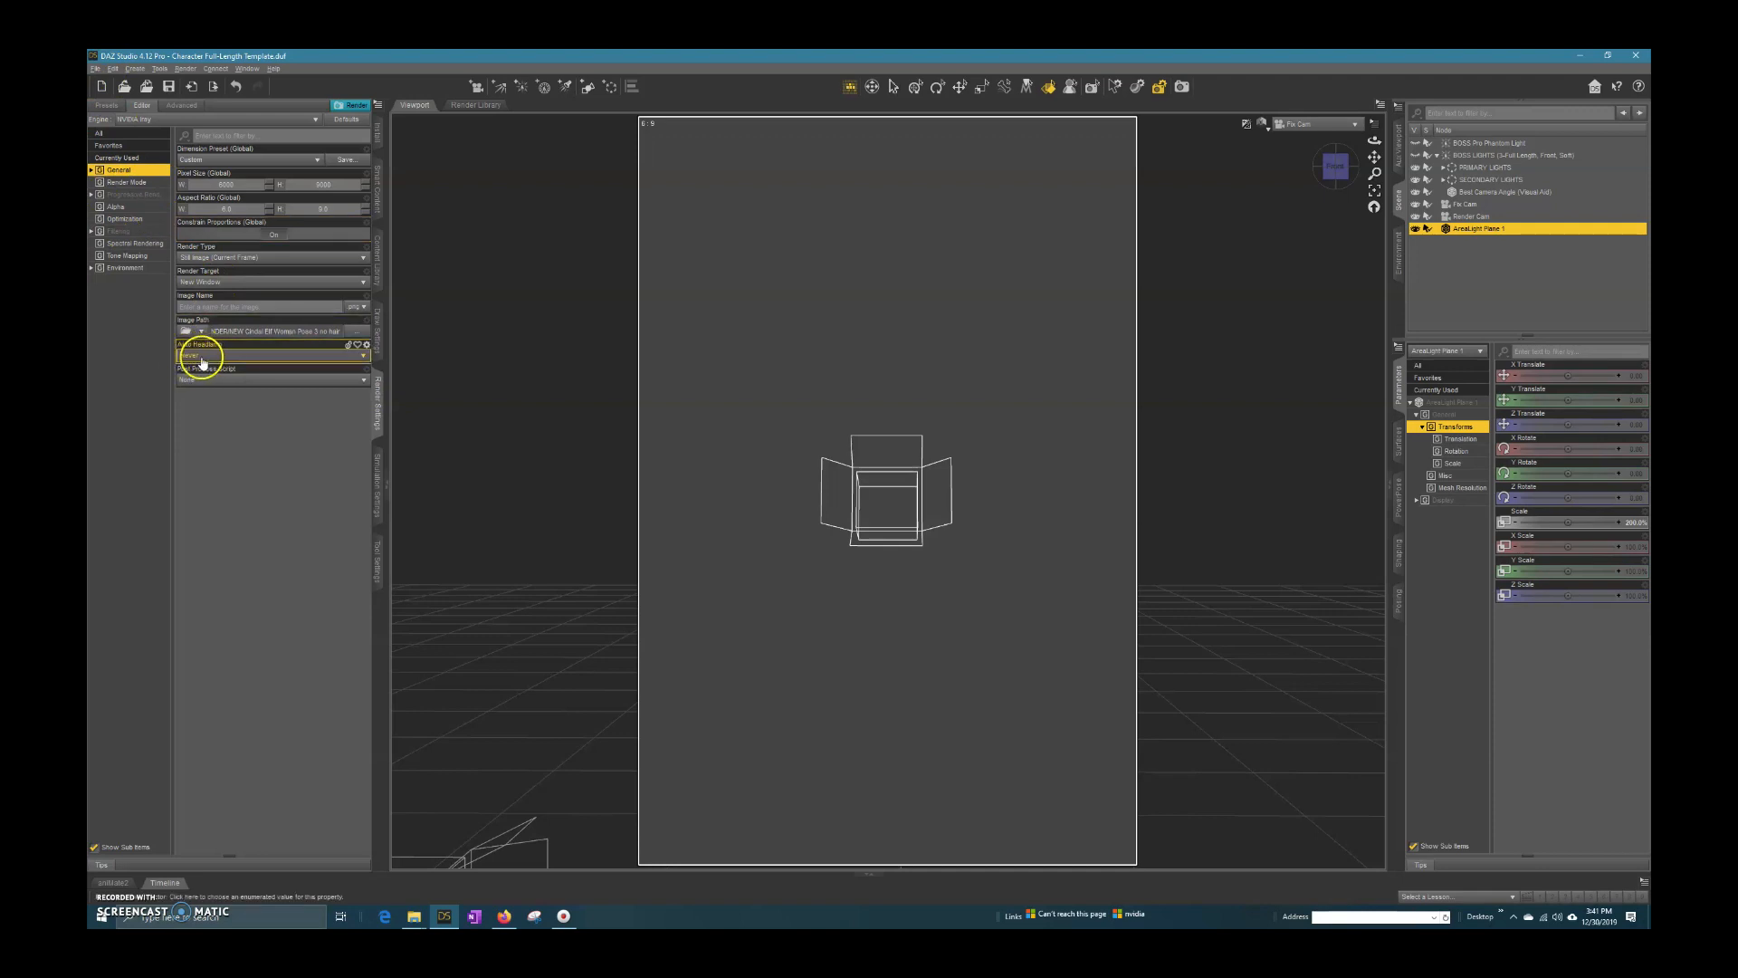
{"action": "left_click", "coordinate": [127, 196]}
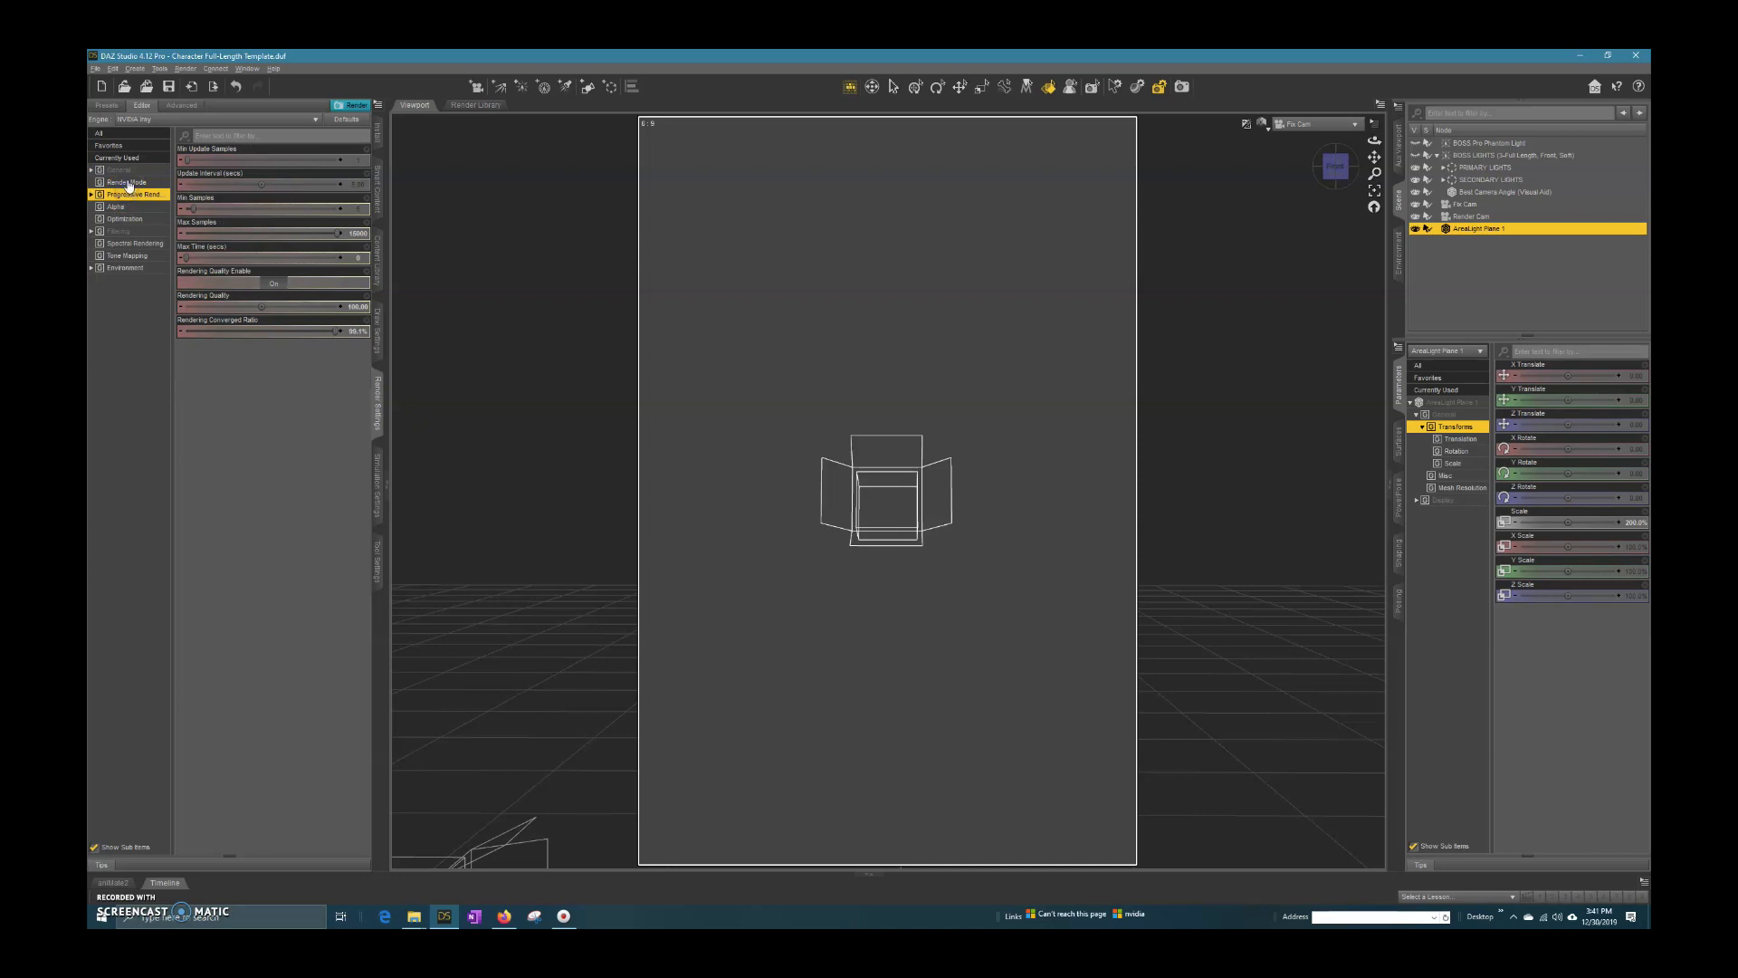
{"action": "left_click", "coordinate": [126, 194]}
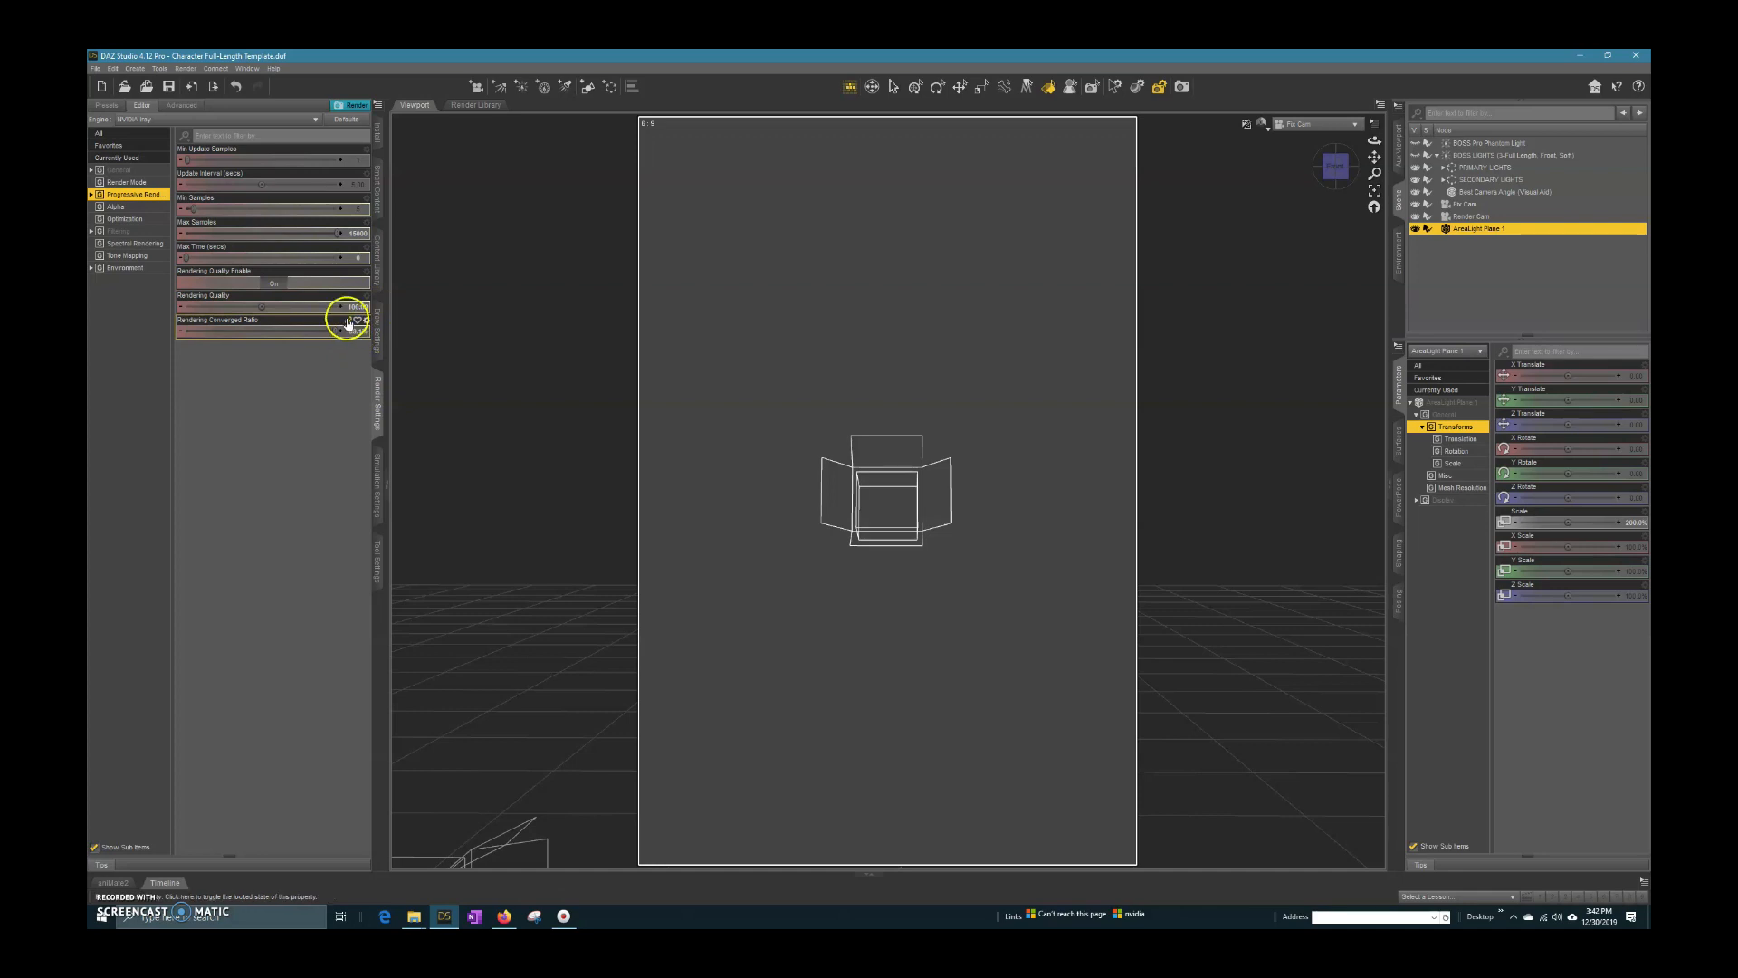
{"action": "left_click", "coordinate": [123, 232]}
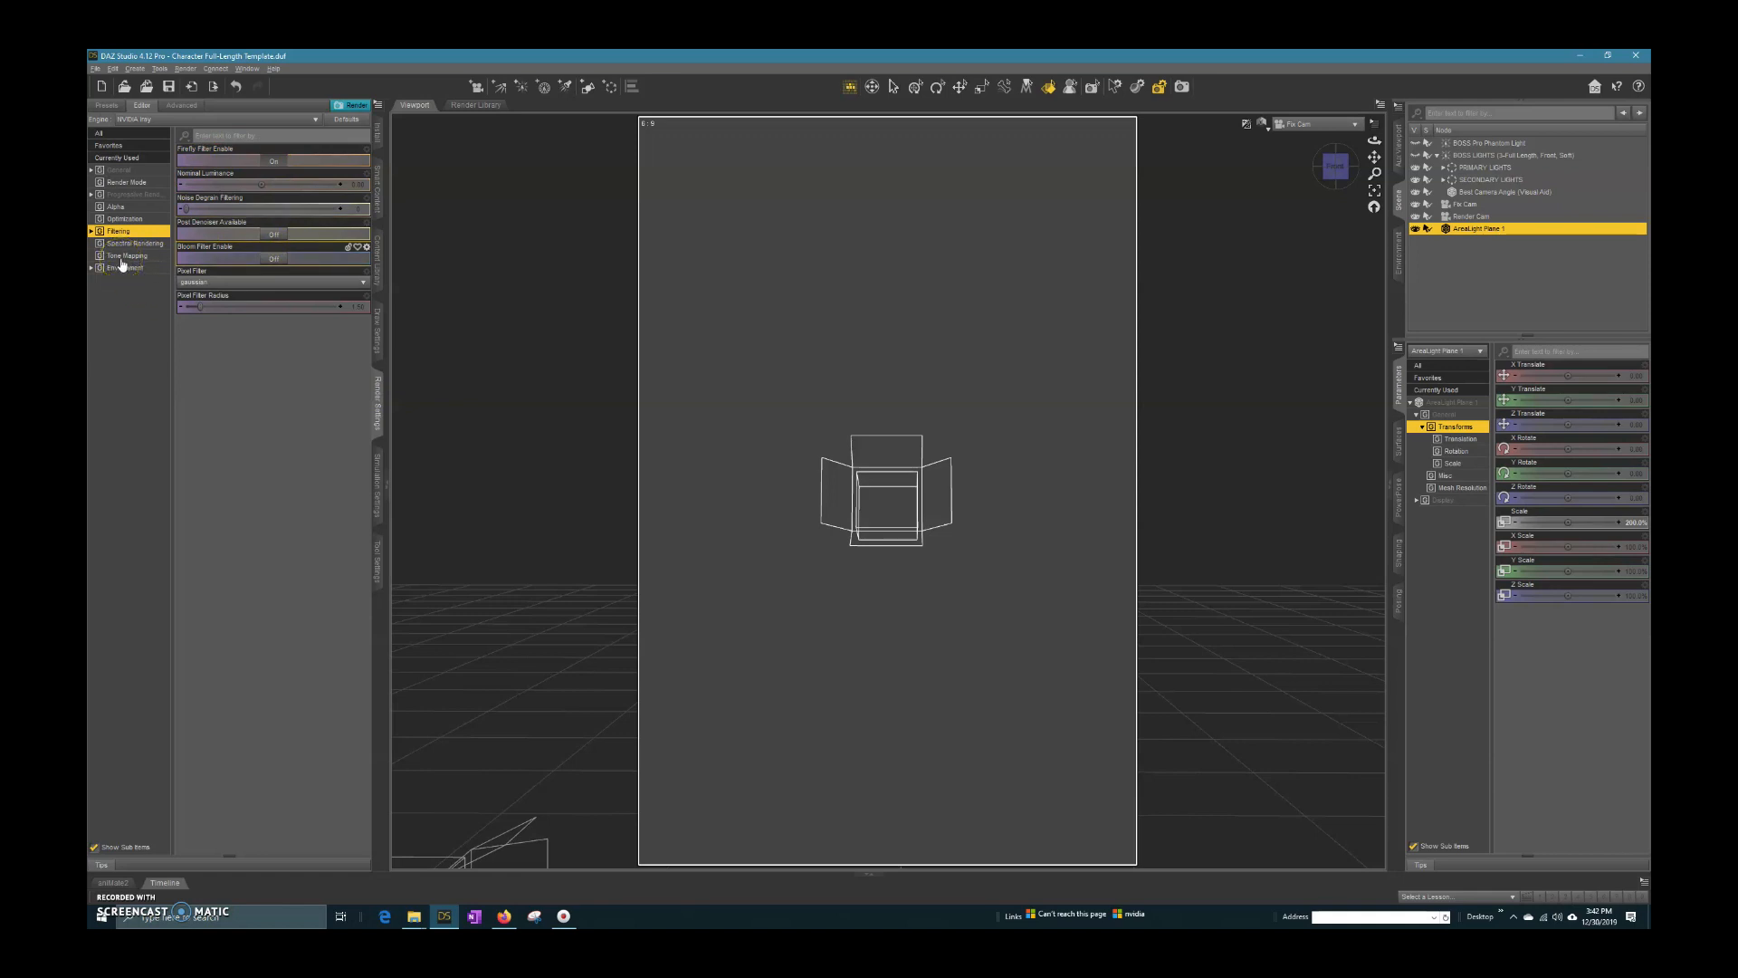
{"action": "left_click", "coordinate": [125, 256]}
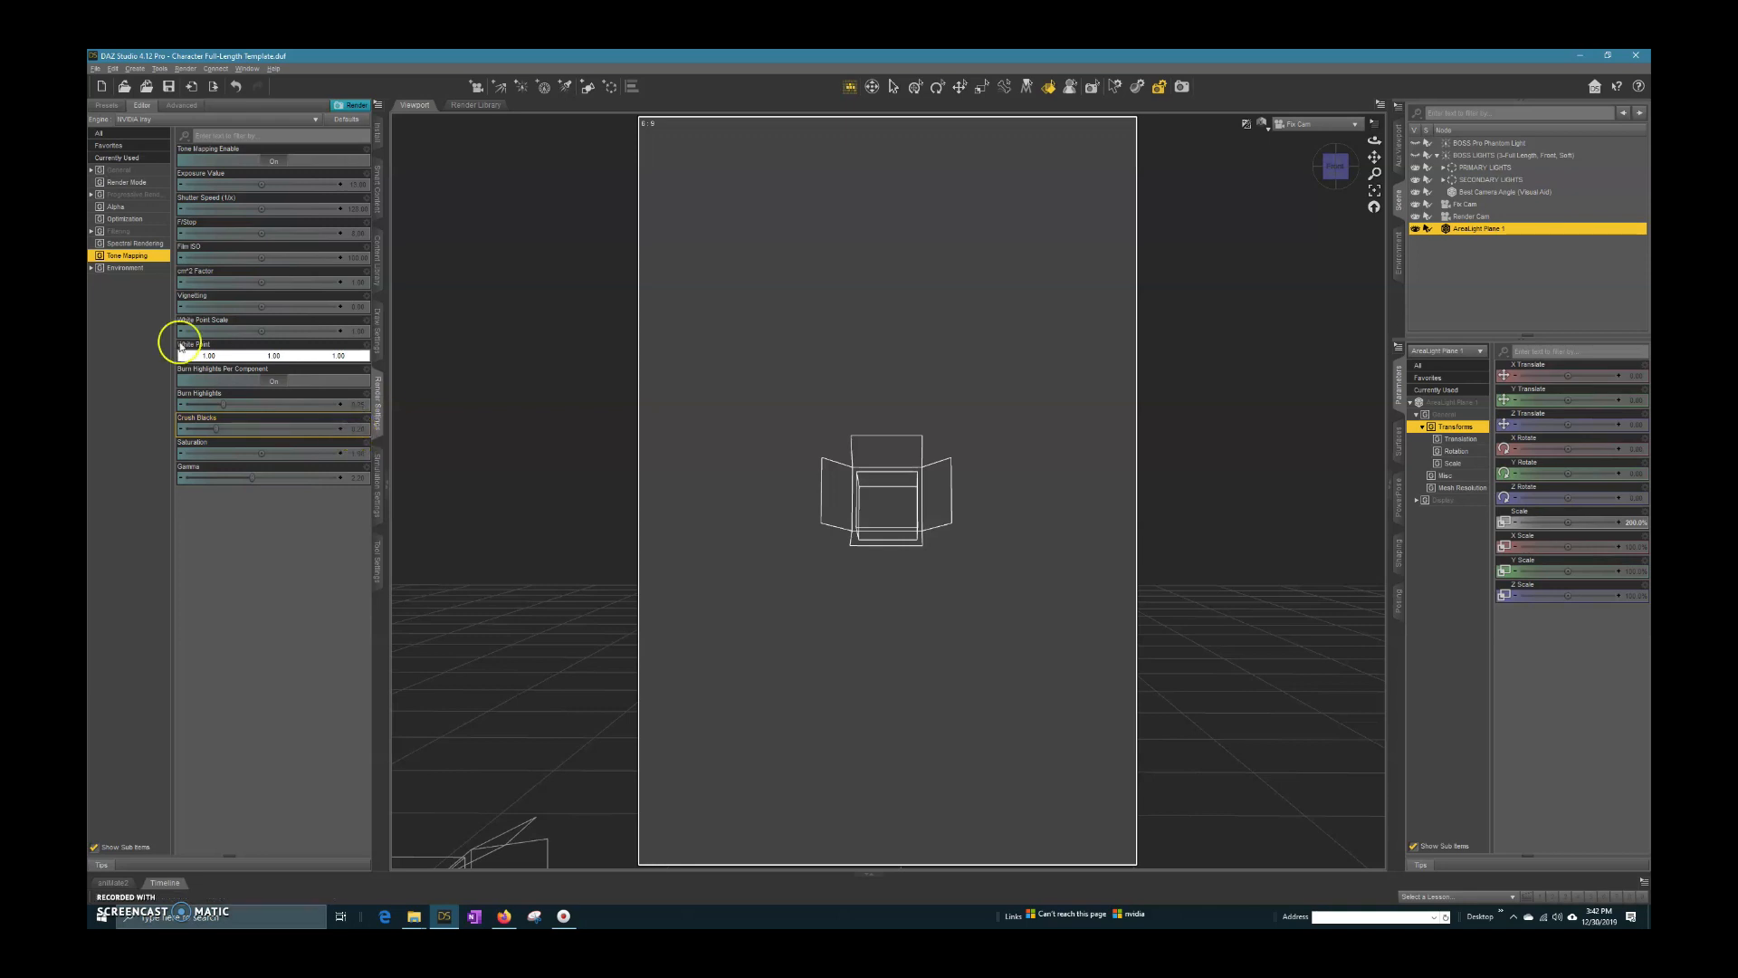
{"action": "left_click", "coordinate": [116, 269]}
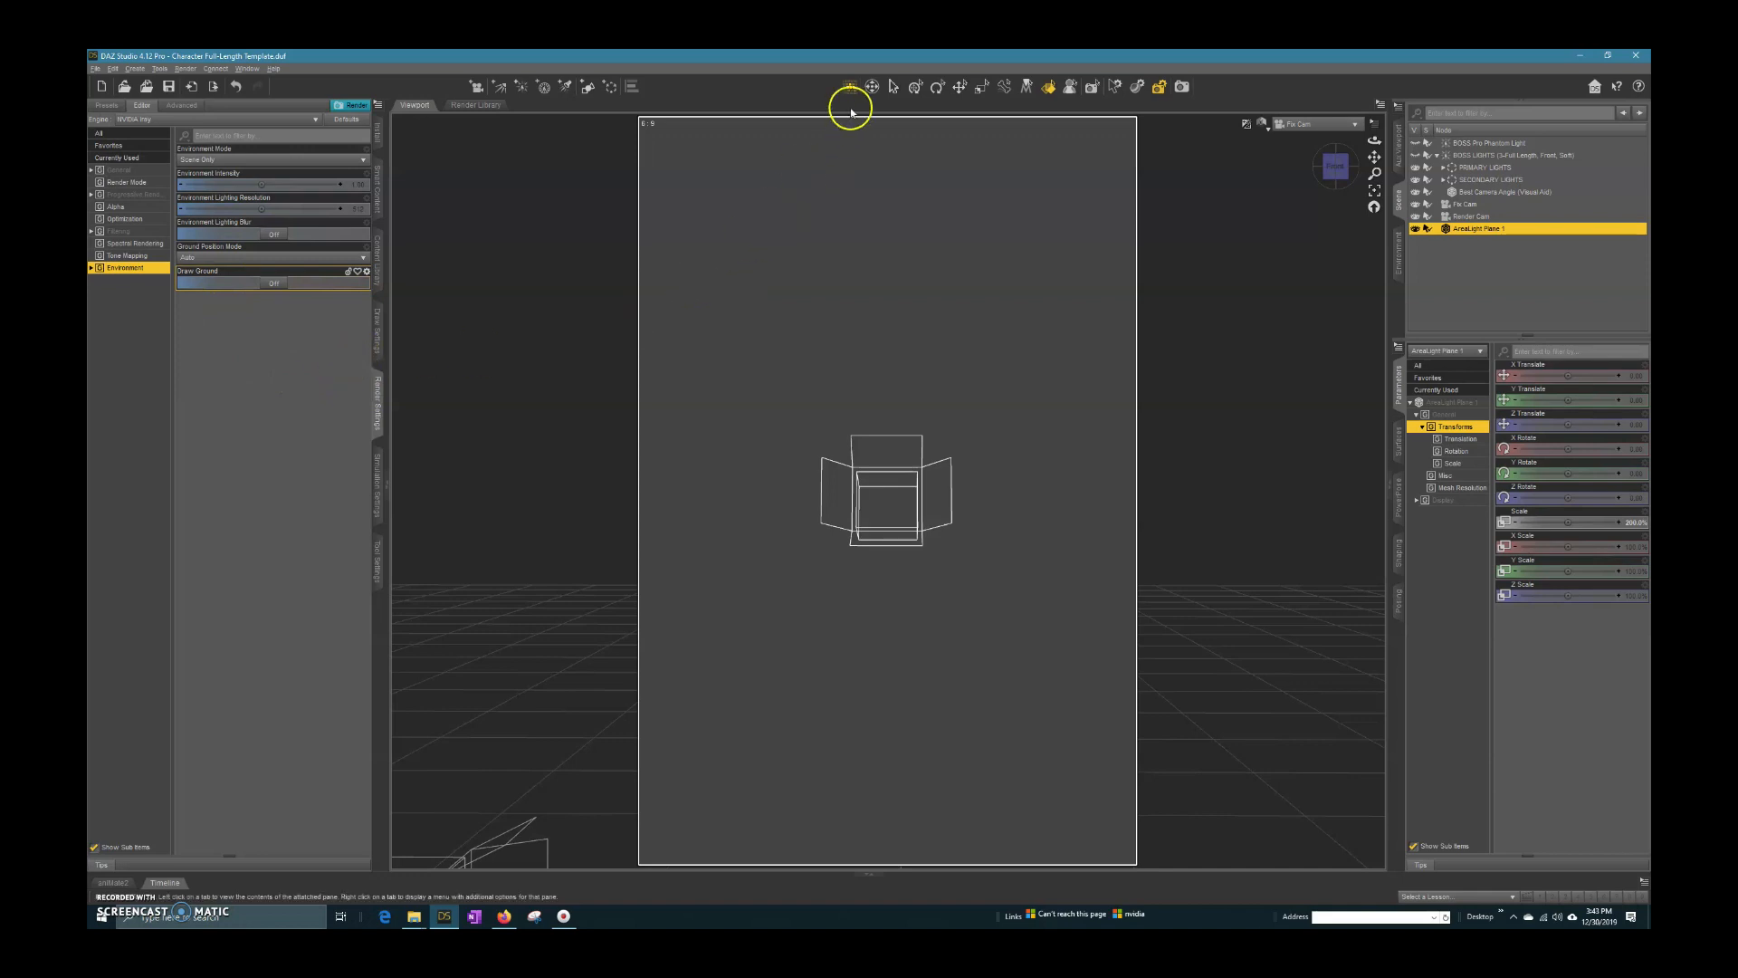
{"action": "left_click", "coordinate": [1477, 268]}
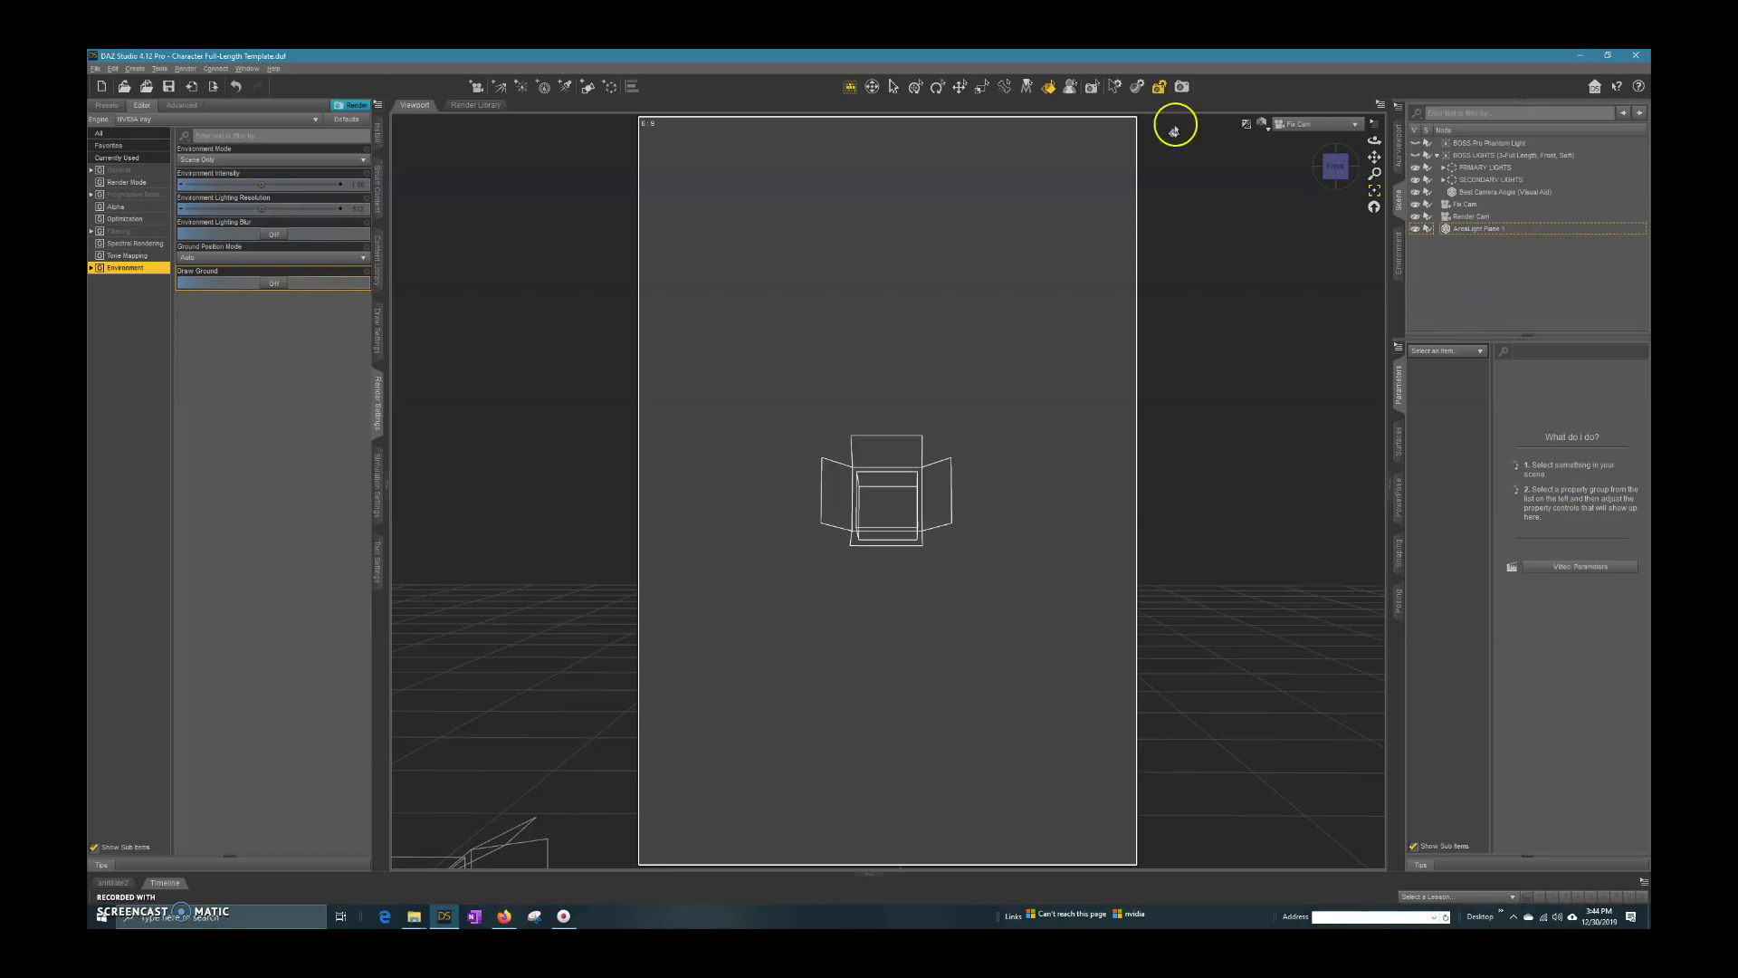
Step: Start merging a file and browse the Daz Render Archive to Fantasy Renders > Fantasy Character Renders
{"action": "left_click", "coordinate": [377, 262]}
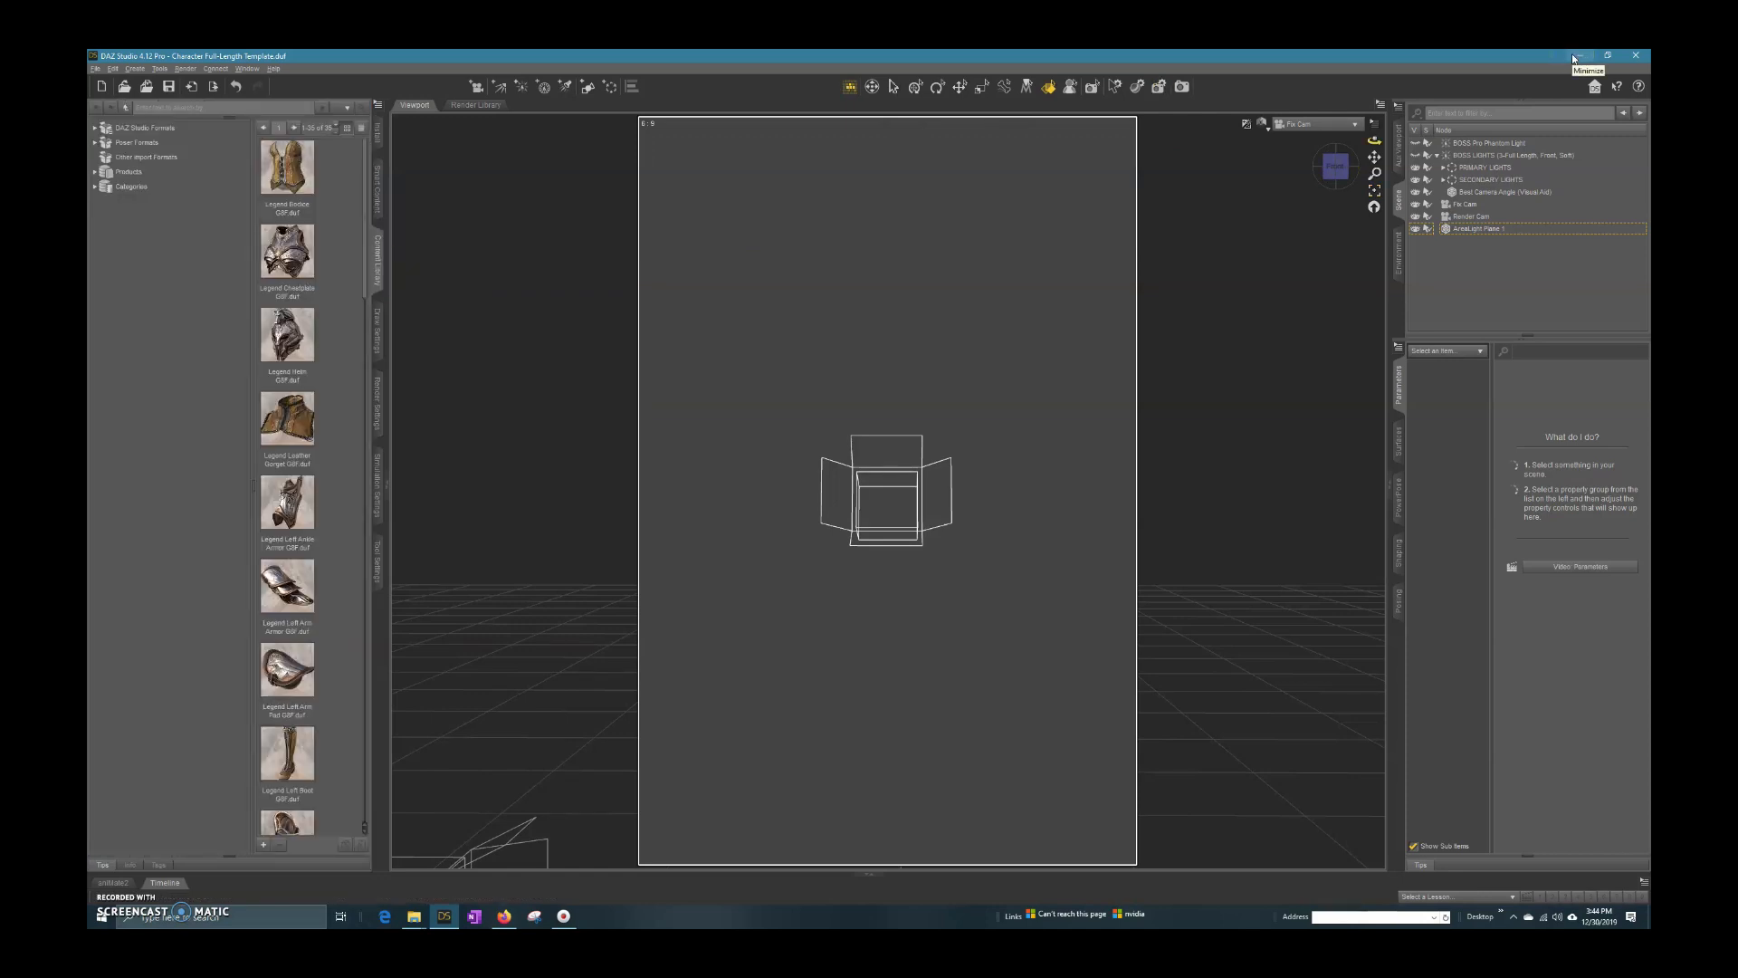
{"action": "left_click", "coordinate": [94, 69]}
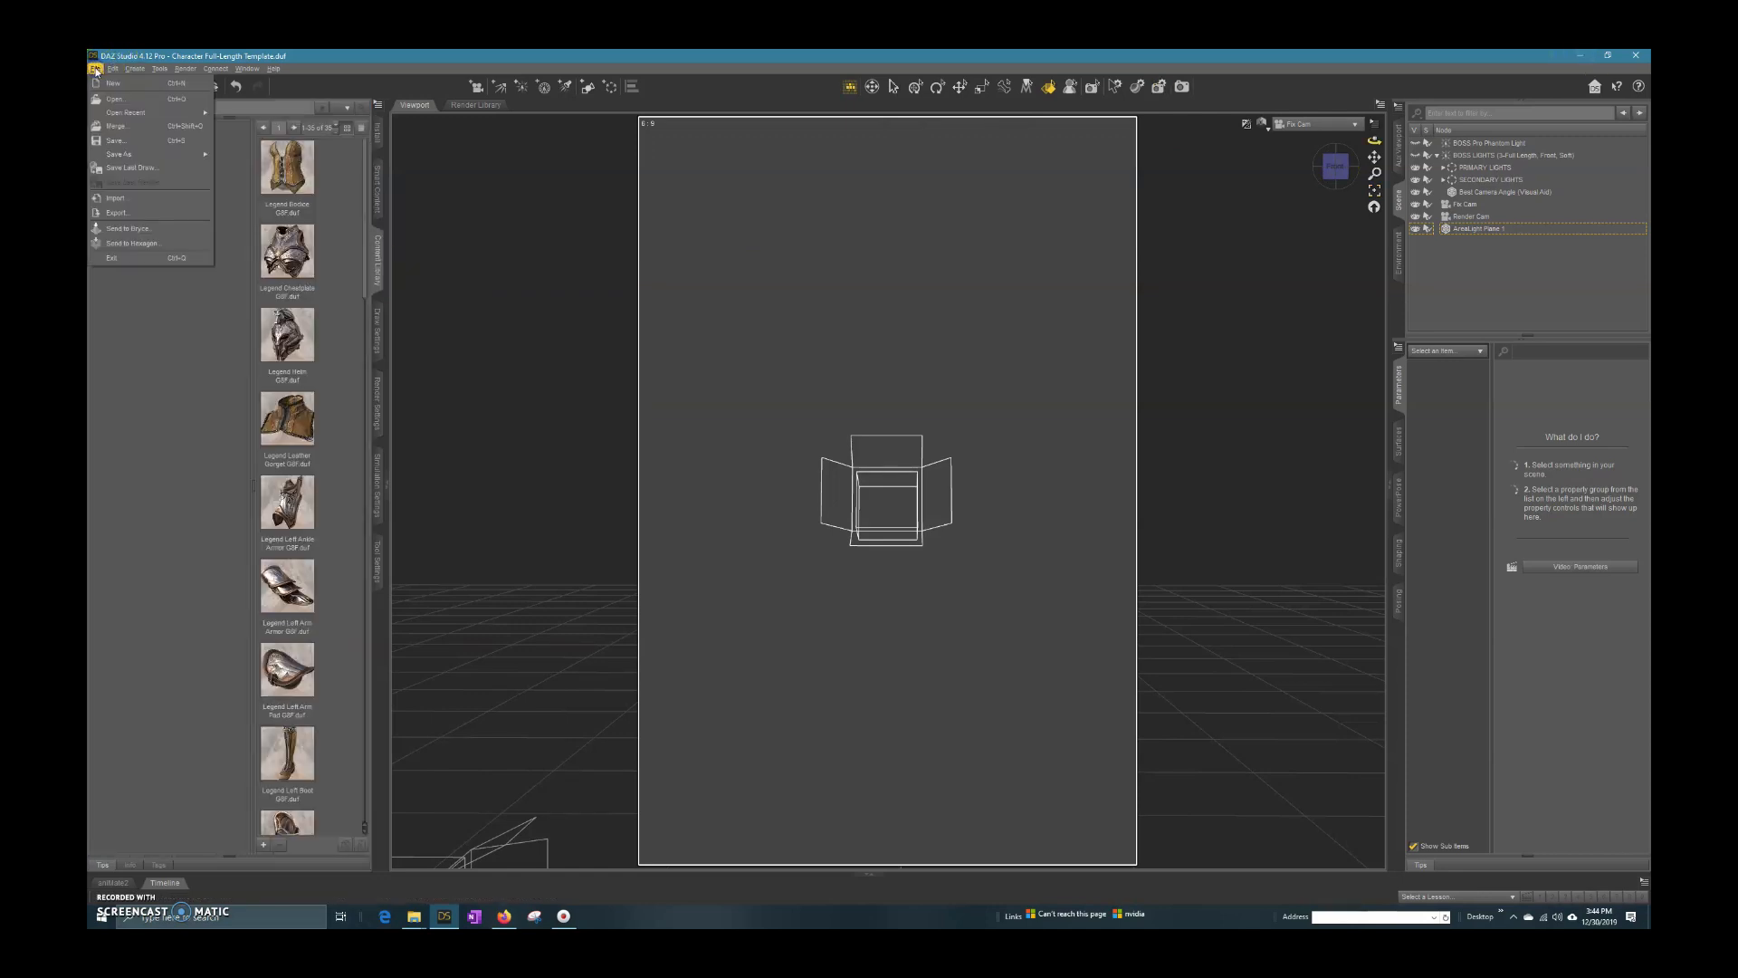
{"action": "left_click", "coordinate": [116, 127]}
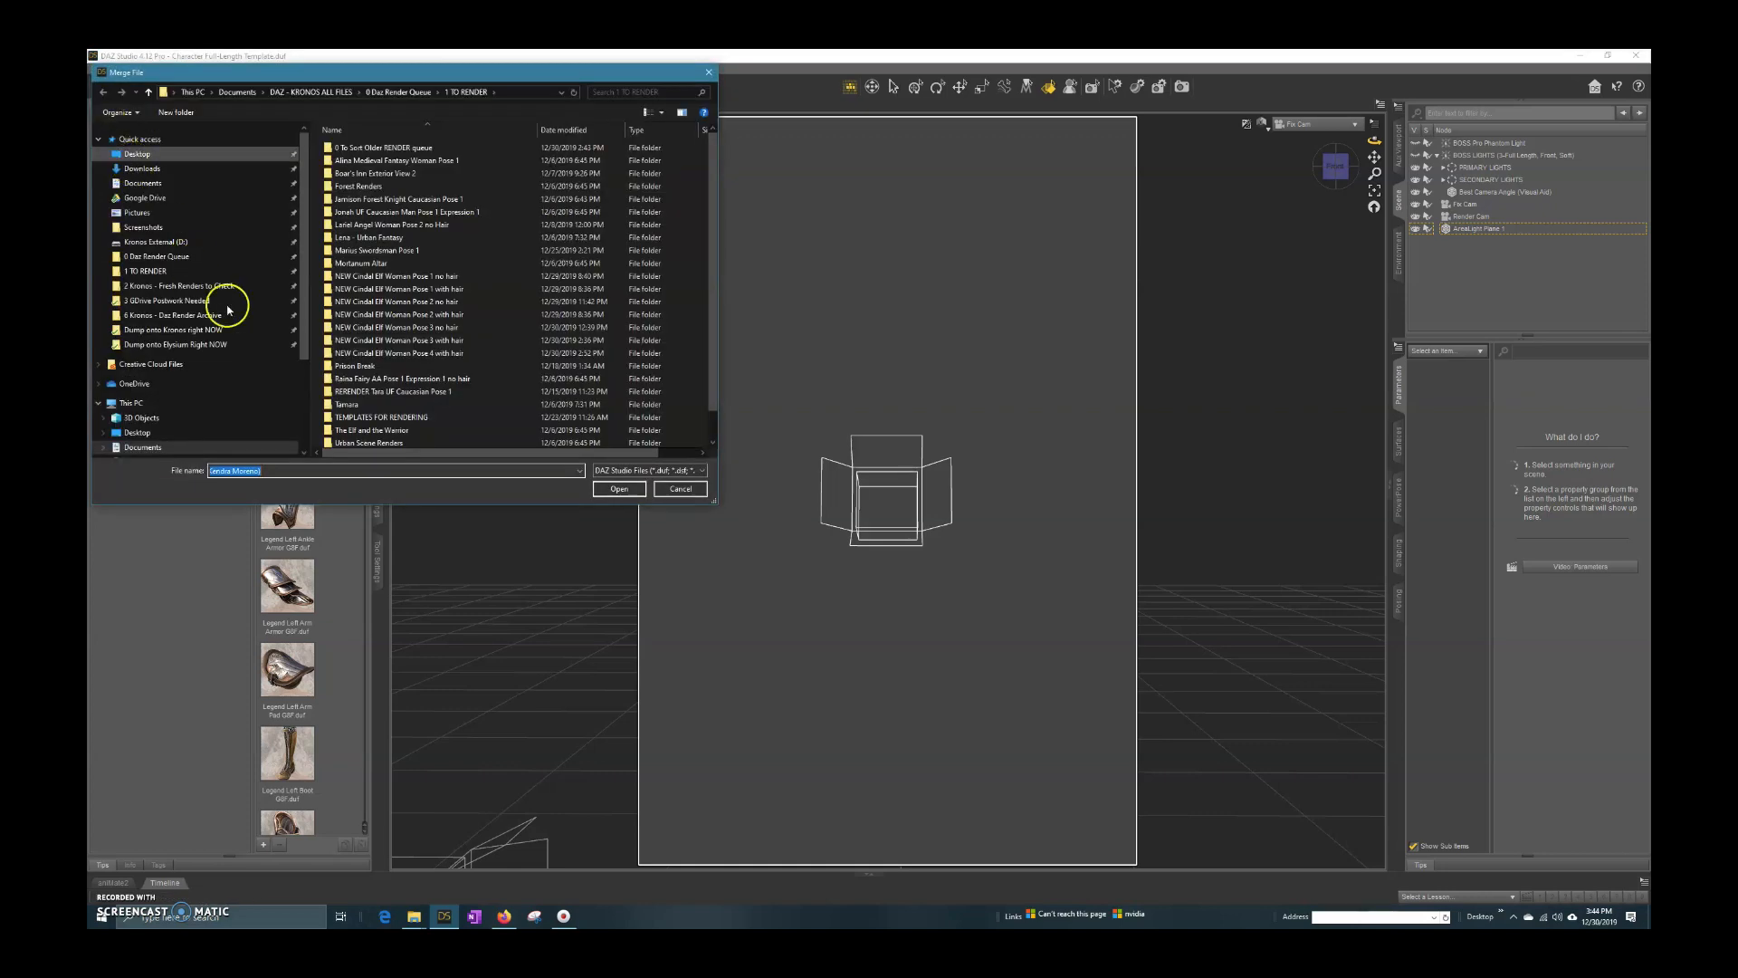
{"action": "left_click", "coordinate": [174, 317]}
{"action": "double_click", "coordinate": [366, 161]}
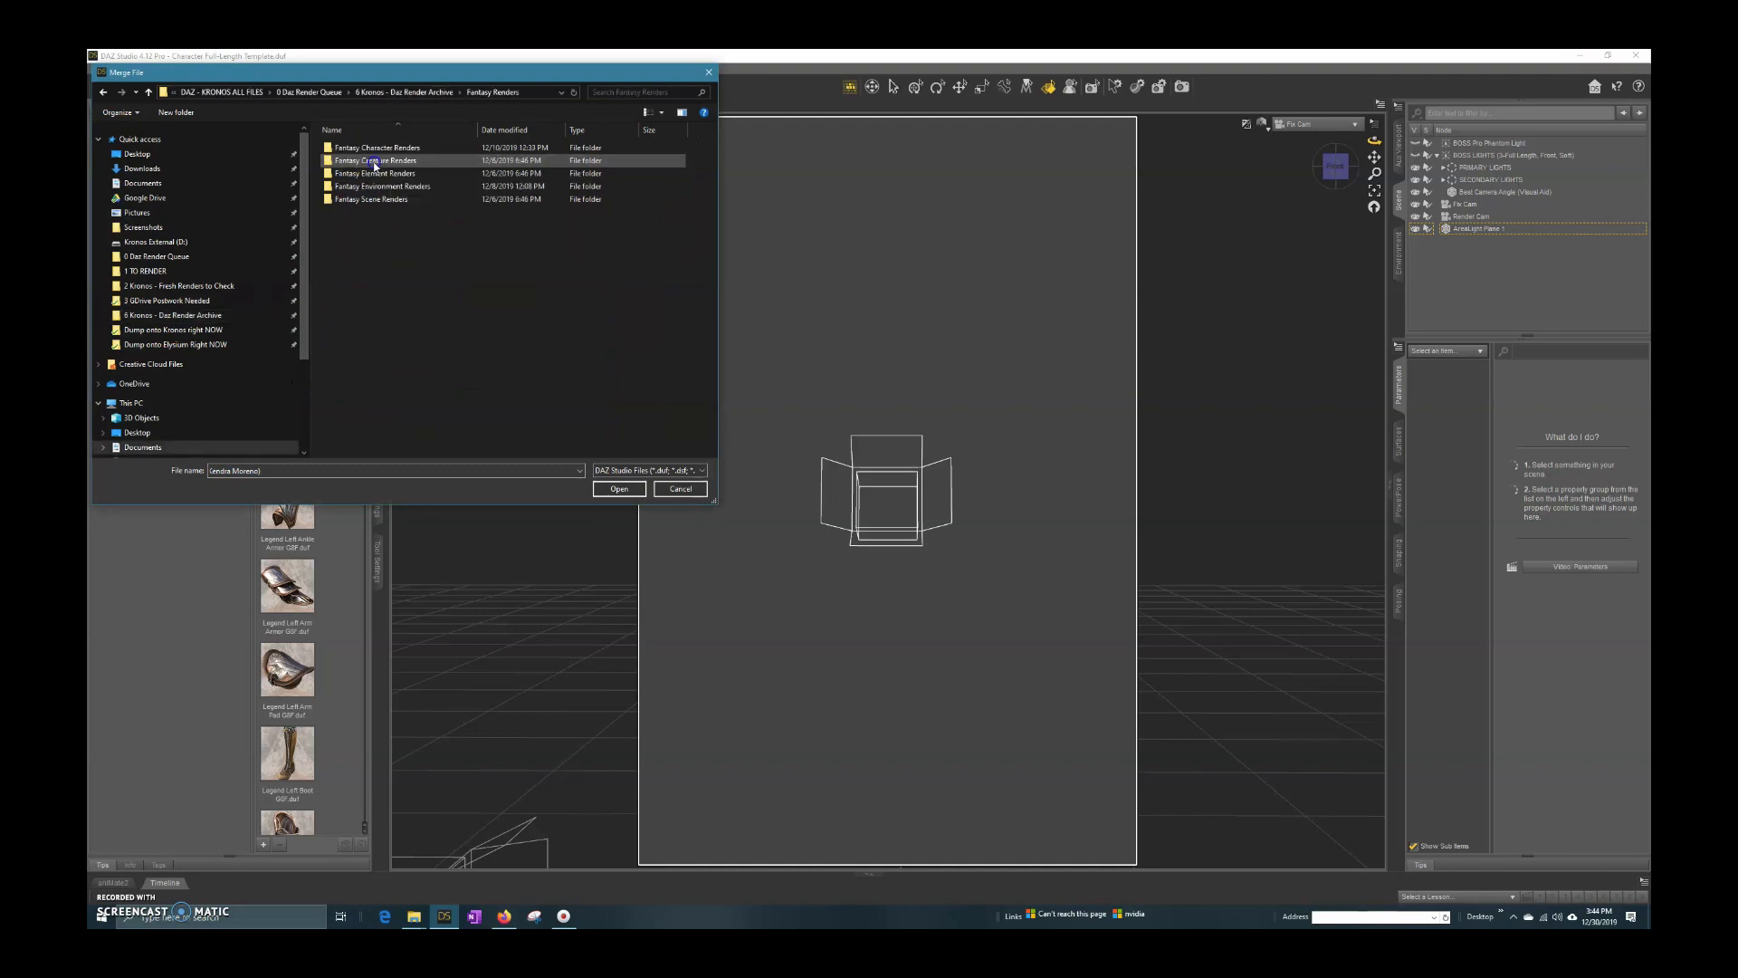
{"action": "double_click", "coordinate": [374, 148]}
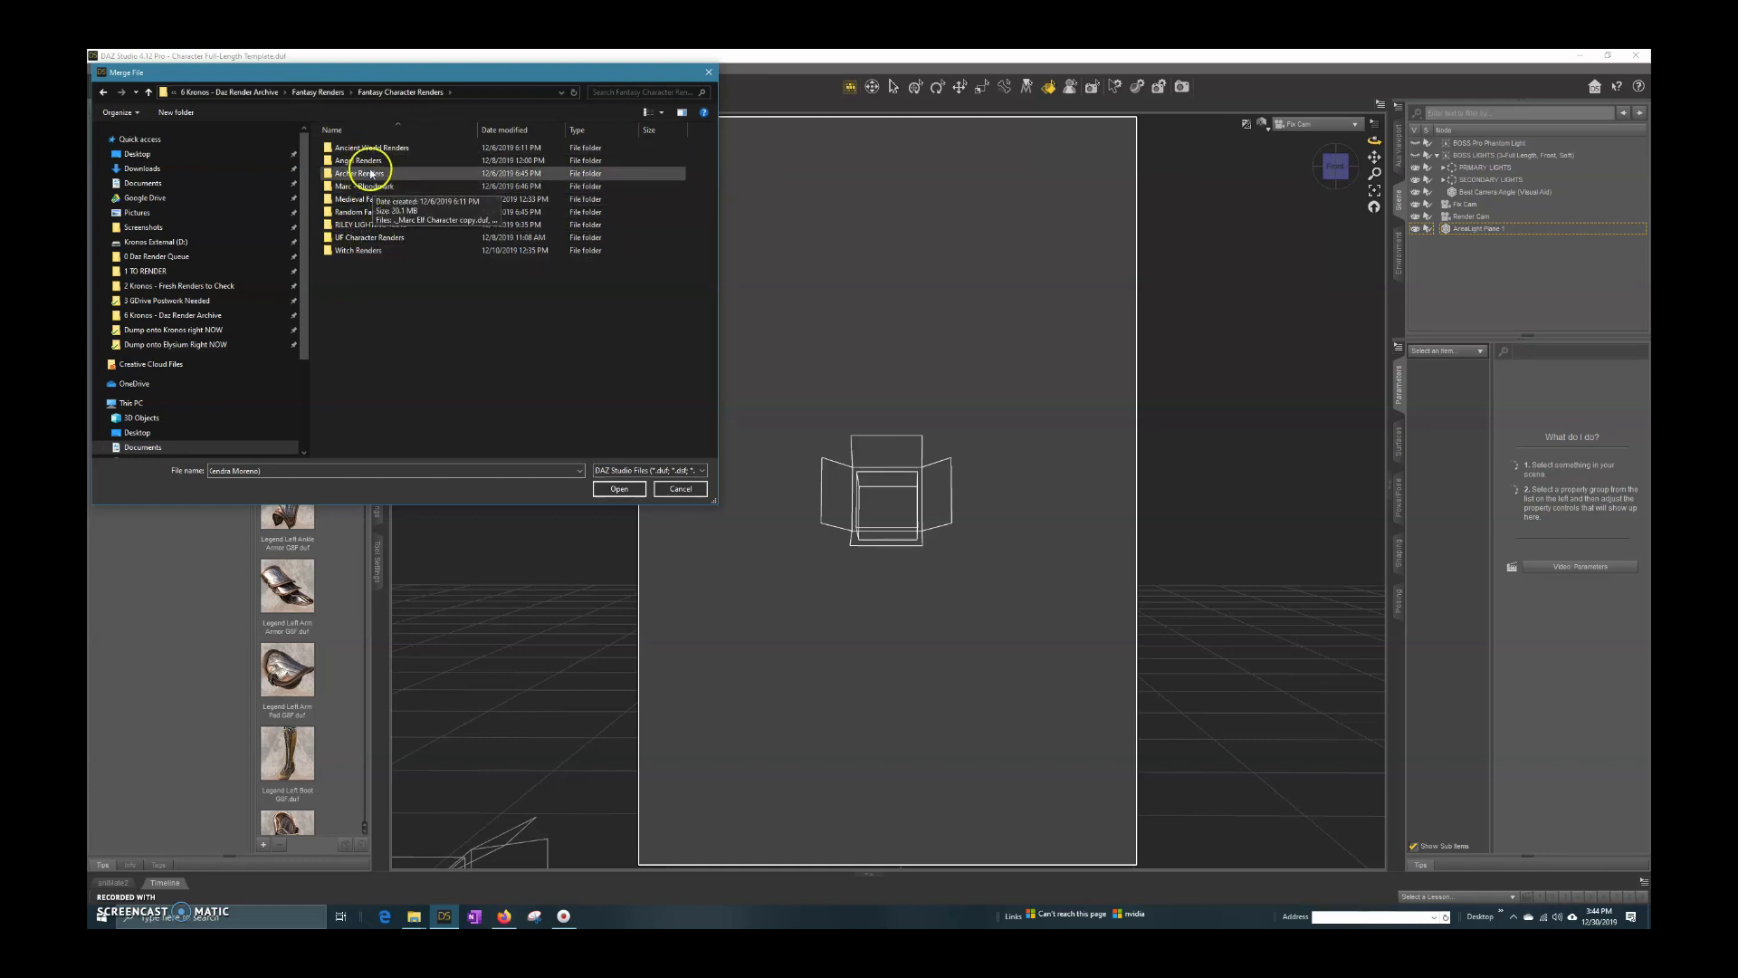
Step: Merge the Forest Elf Woman Pose 1 character from Archer Renders > Cindal Forest Elf Woman into the template scene
{"action": "double_click", "coordinate": [361, 172]}
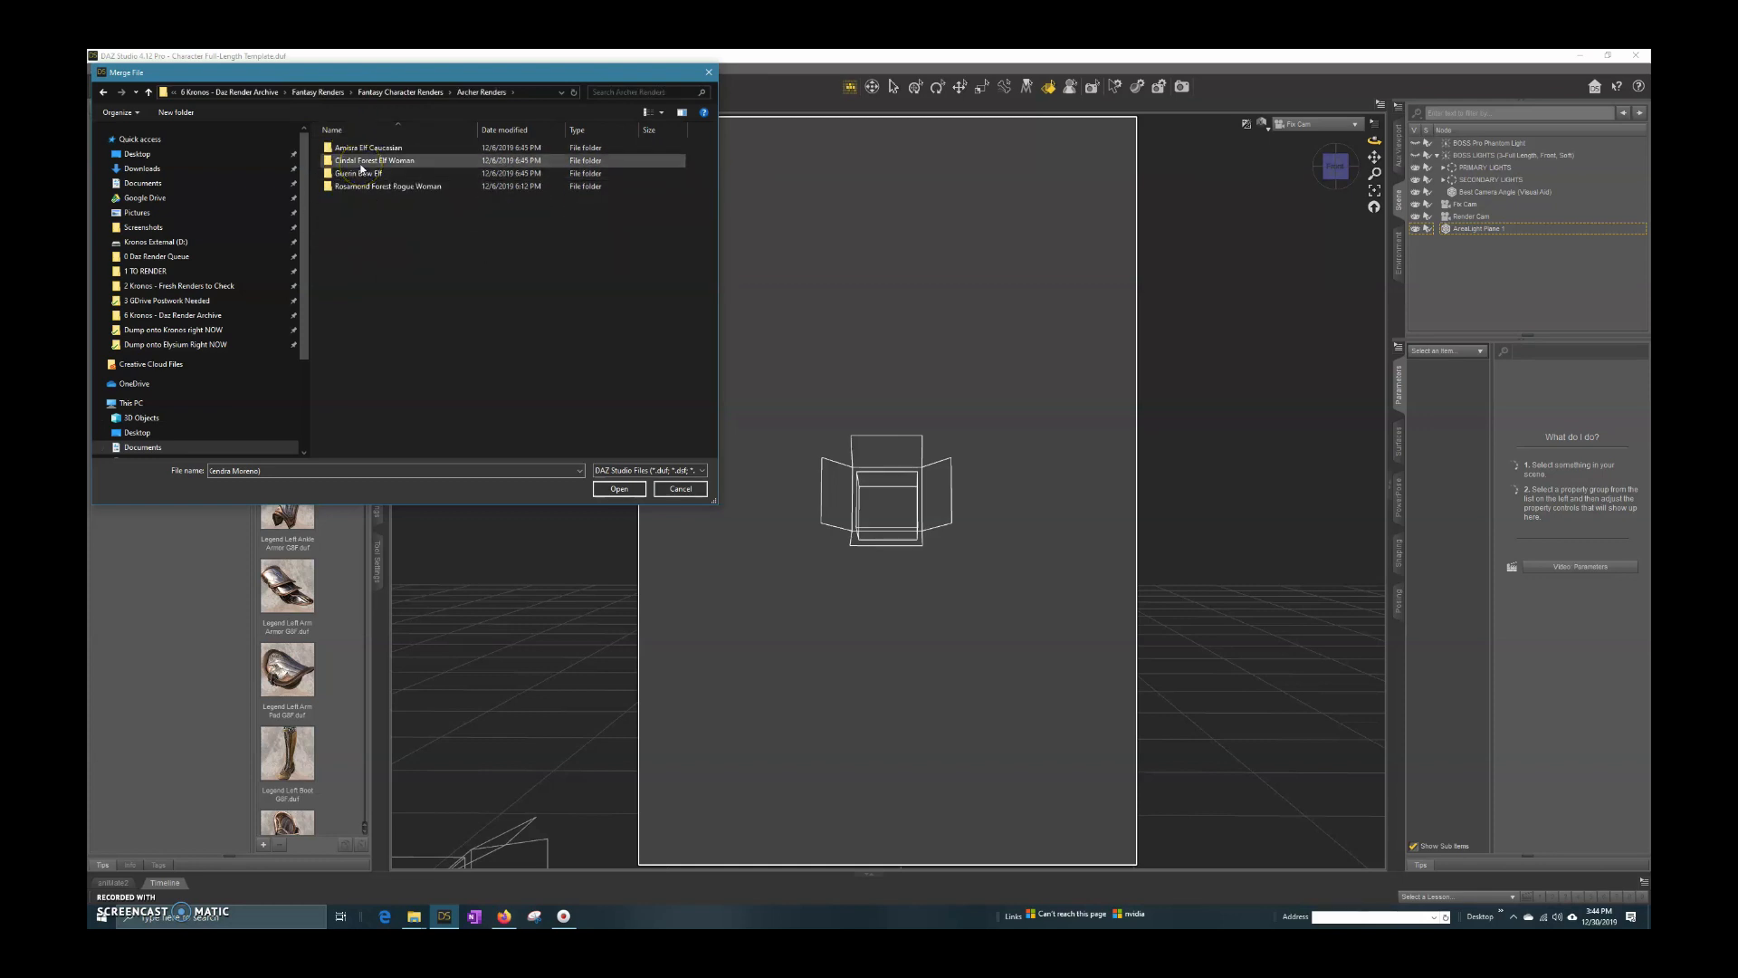
{"action": "double_click", "coordinate": [361, 163]}
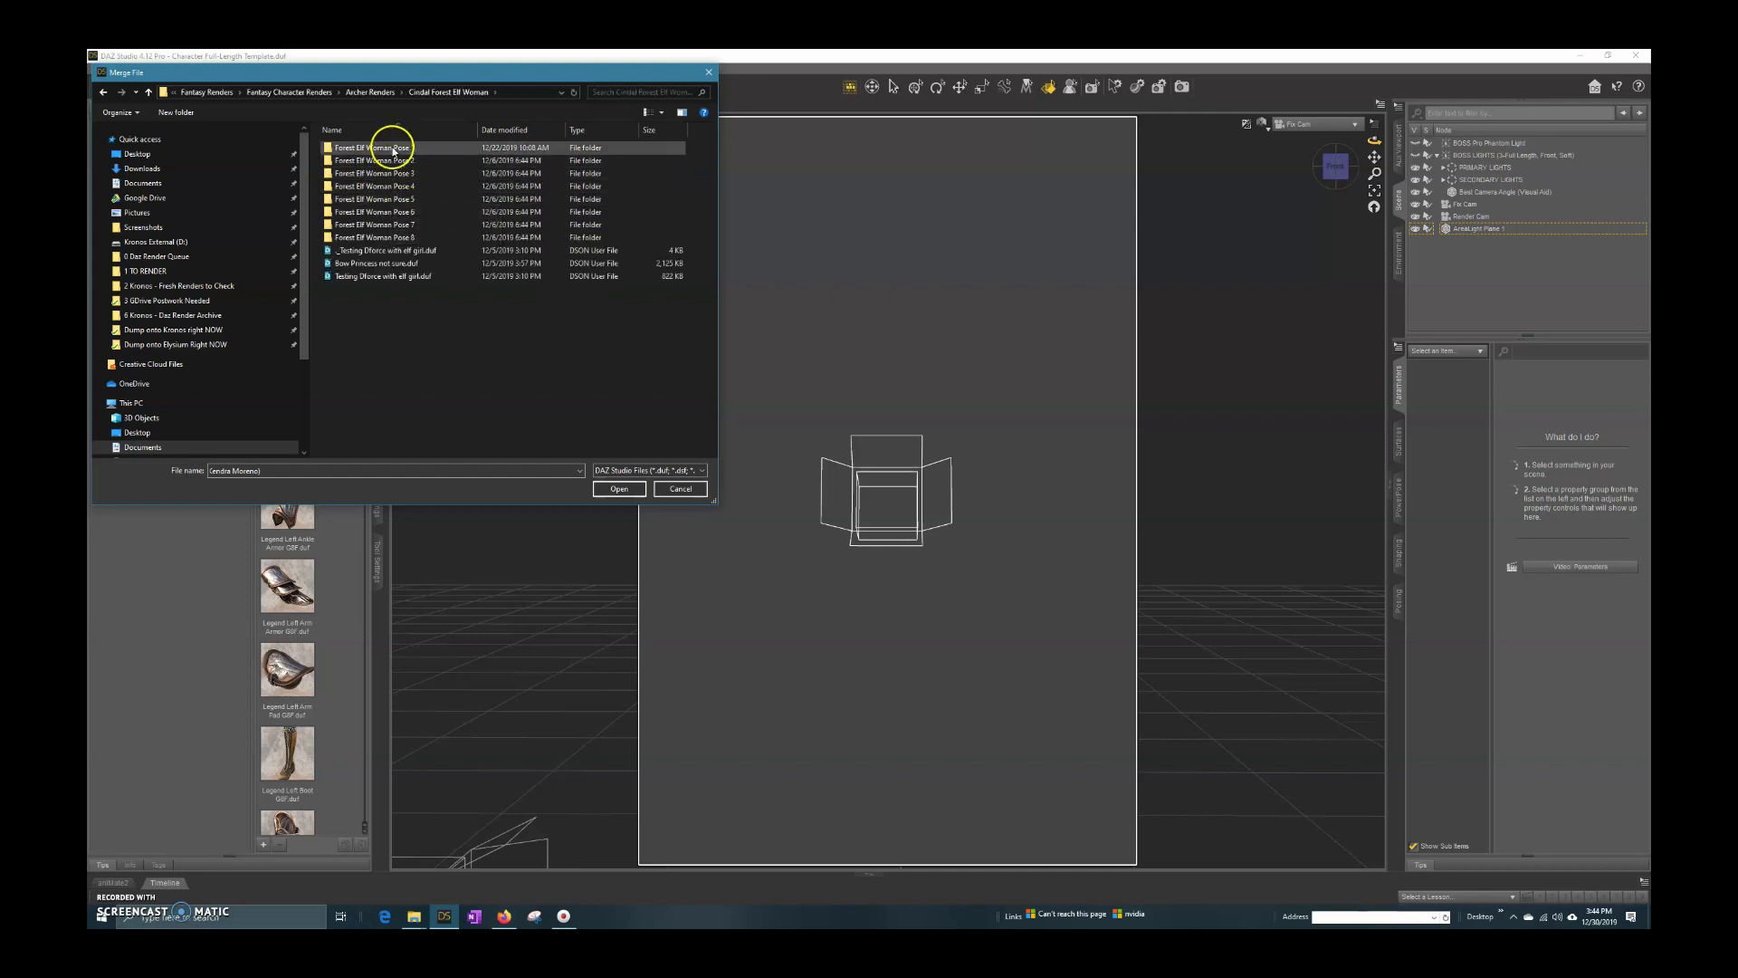
{"action": "left_click", "coordinate": [377, 150]}
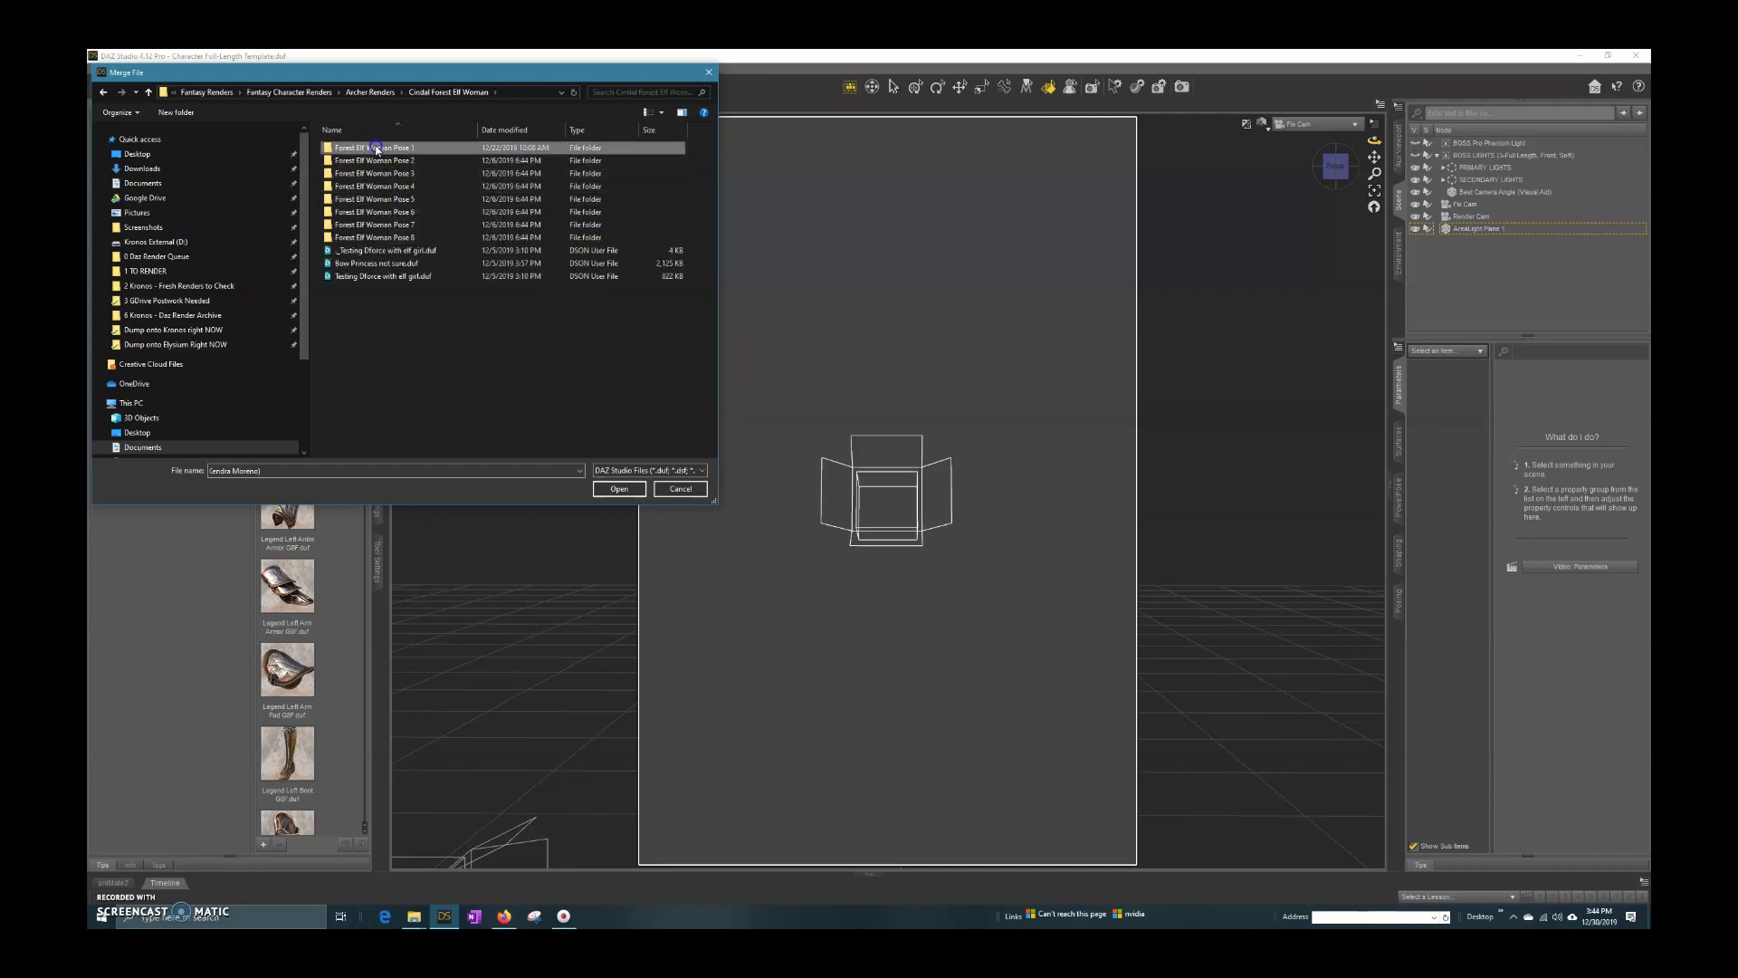
{"action": "double_click", "coordinate": [376, 150]}
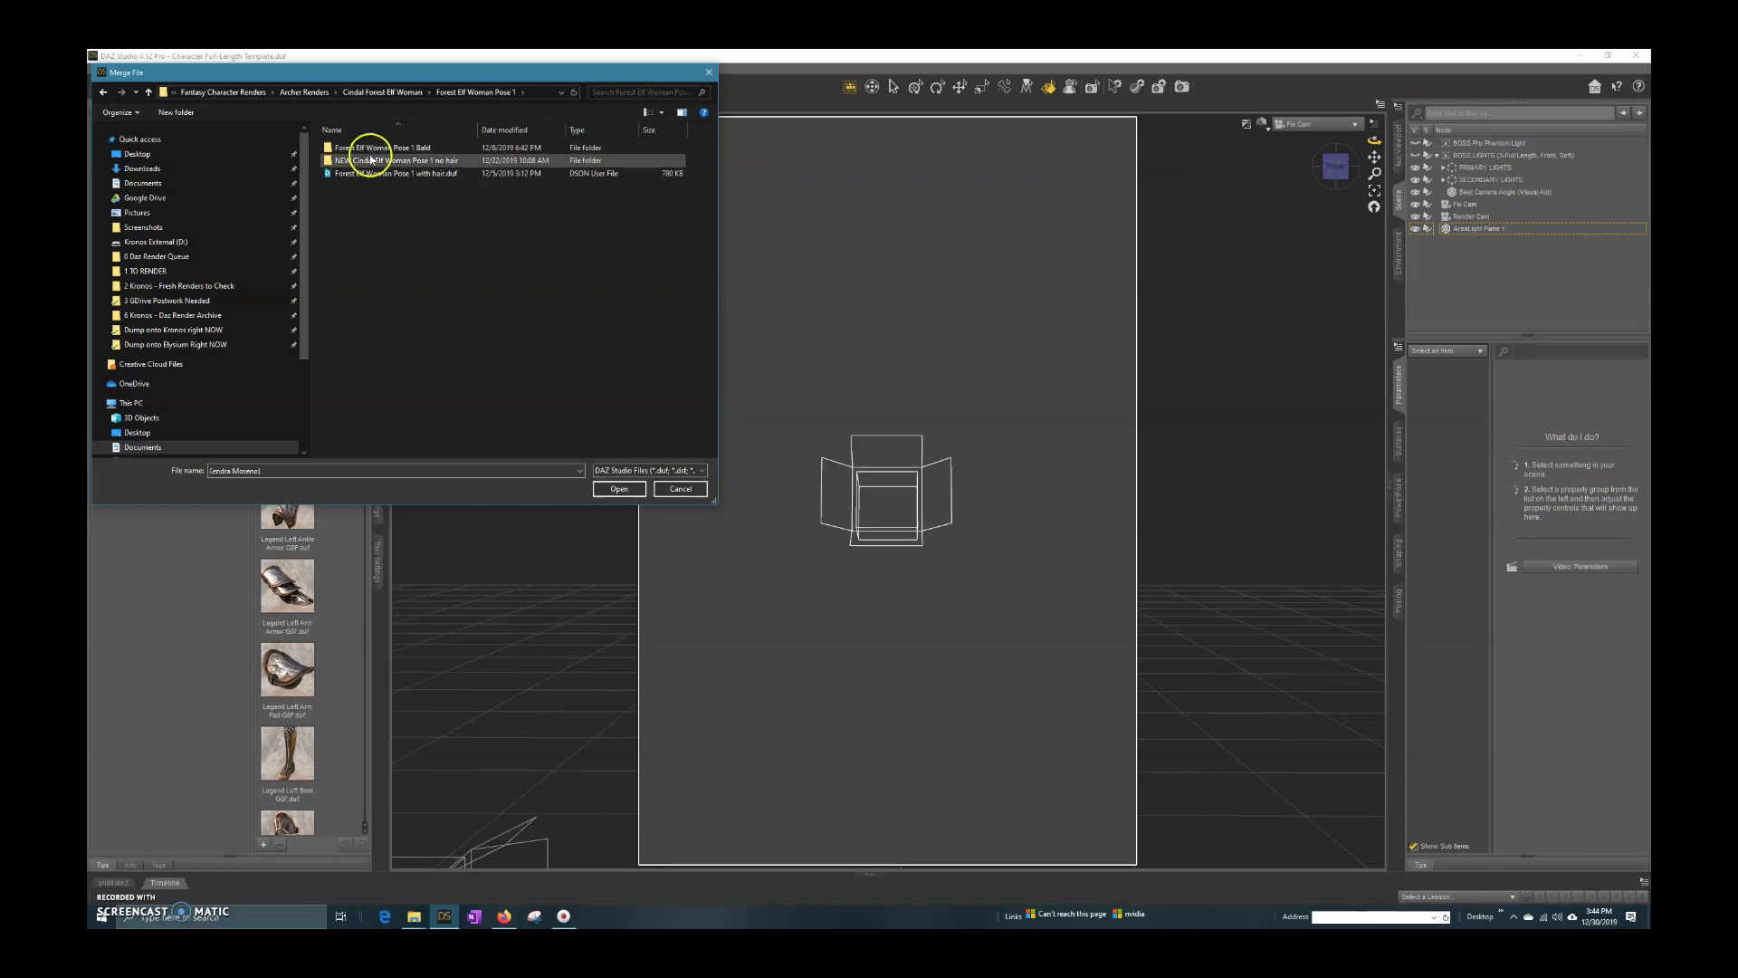
{"action": "double_click", "coordinate": [369, 161]}
{"action": "left_click", "coordinate": [341, 92]}
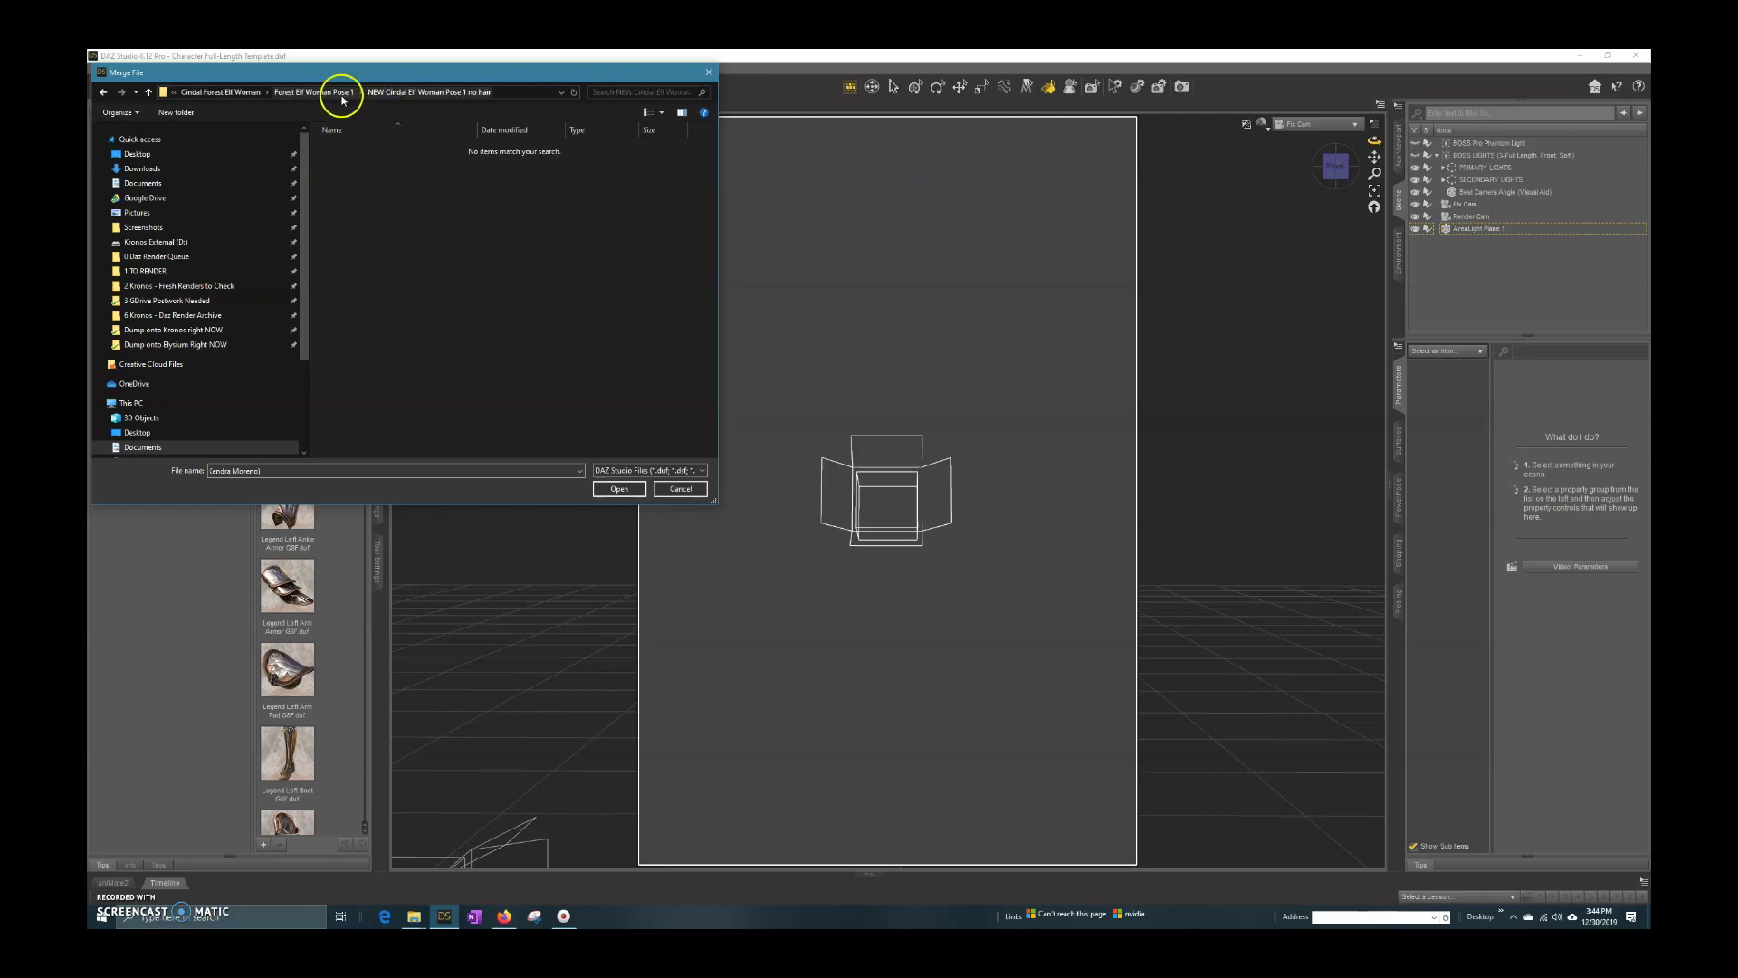
{"action": "left_click", "coordinate": [376, 148]}
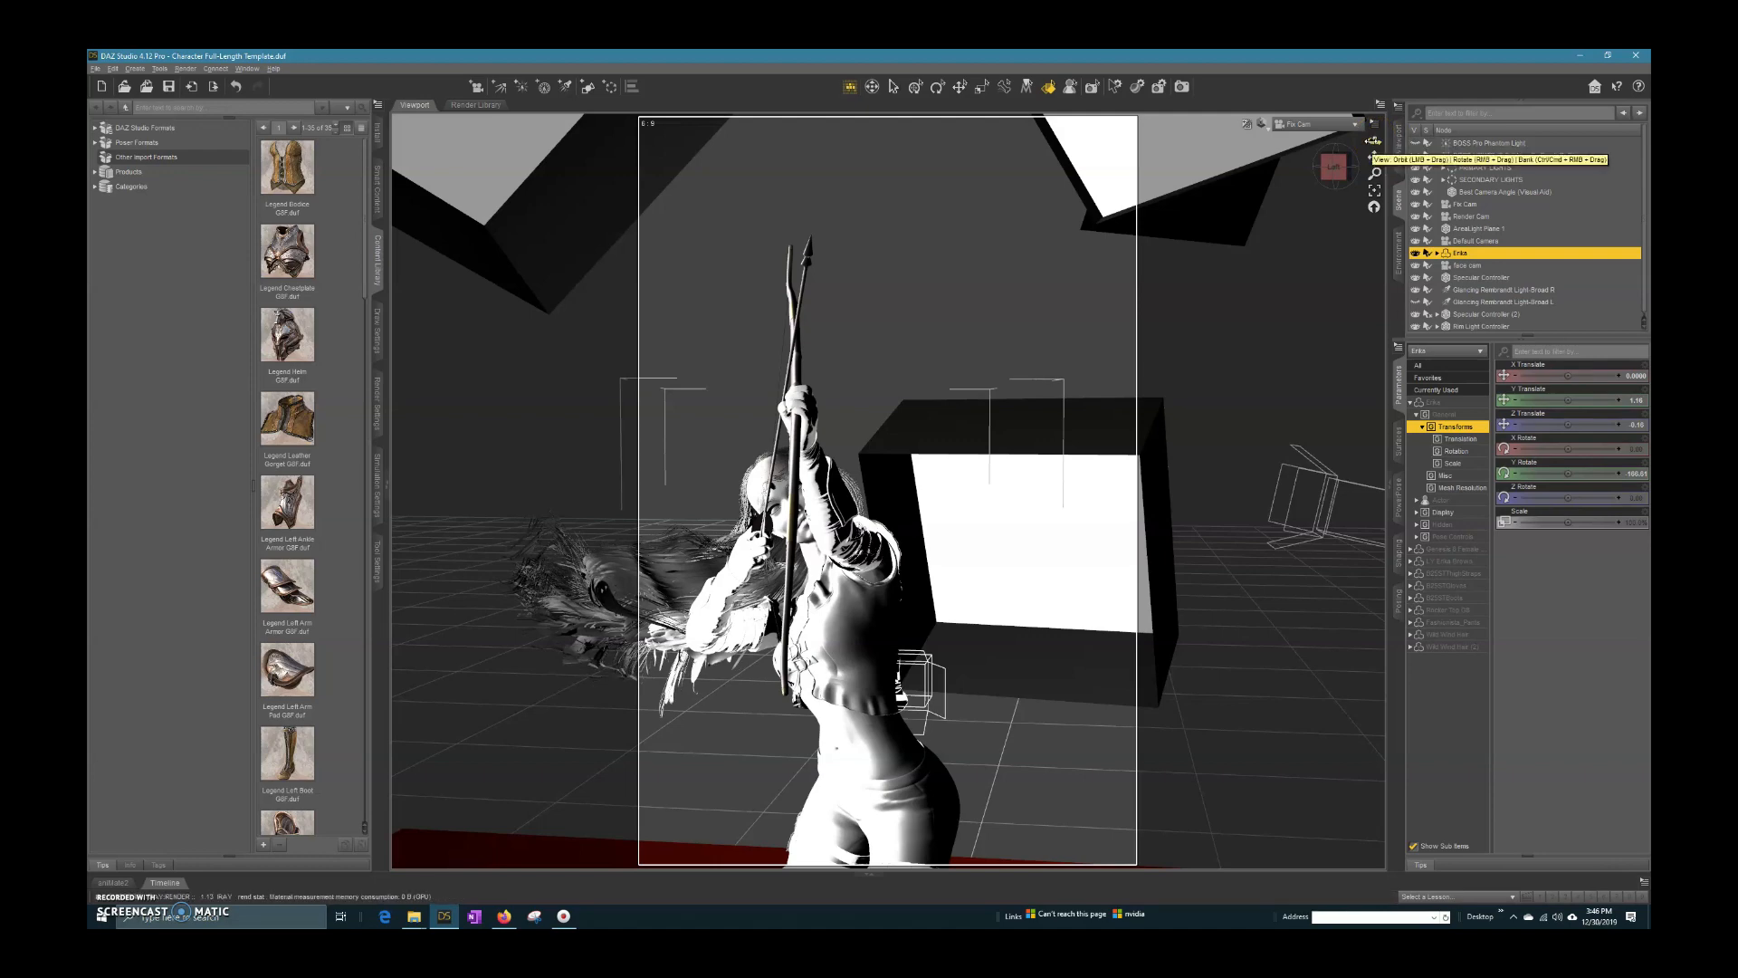
Step: Orbit, zoom and pan the Fix Cam to frame the merged archer at full length
{"action": "left_click_drag", "start_coordinate": [1373, 141], "coordinate": [1373, 141]}
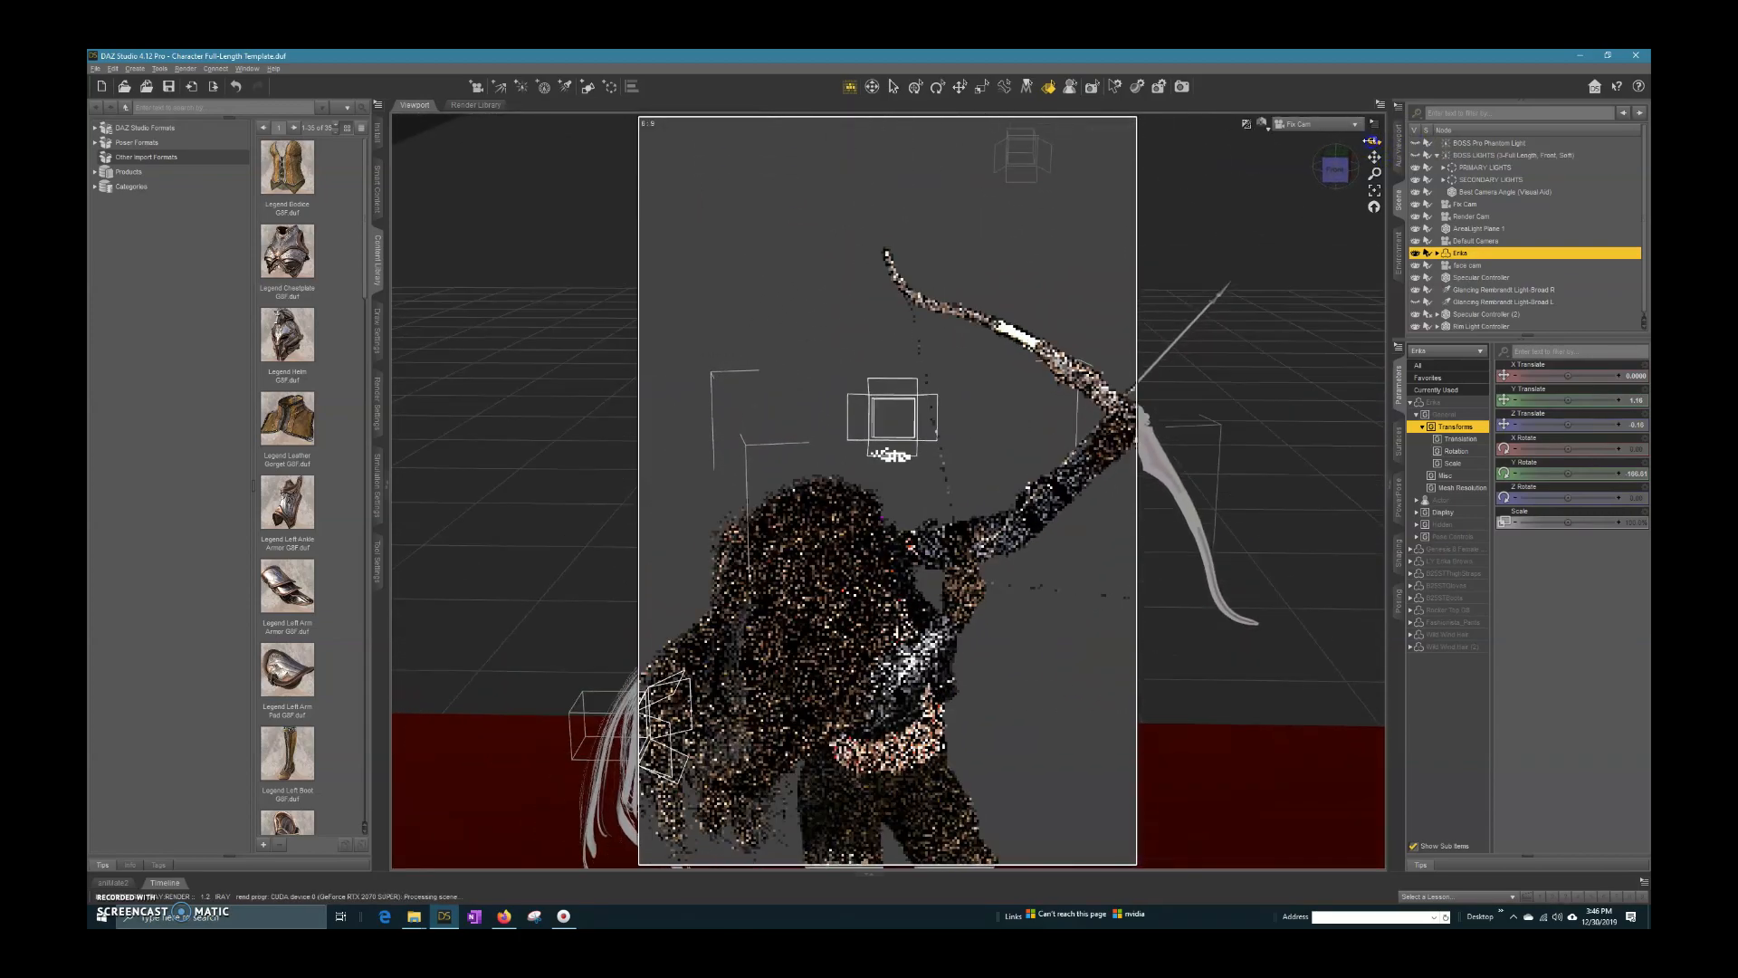
{"action": "scroll", "coordinate": [880, 527], "scroll_direction": "down", "scroll_amount": 8}
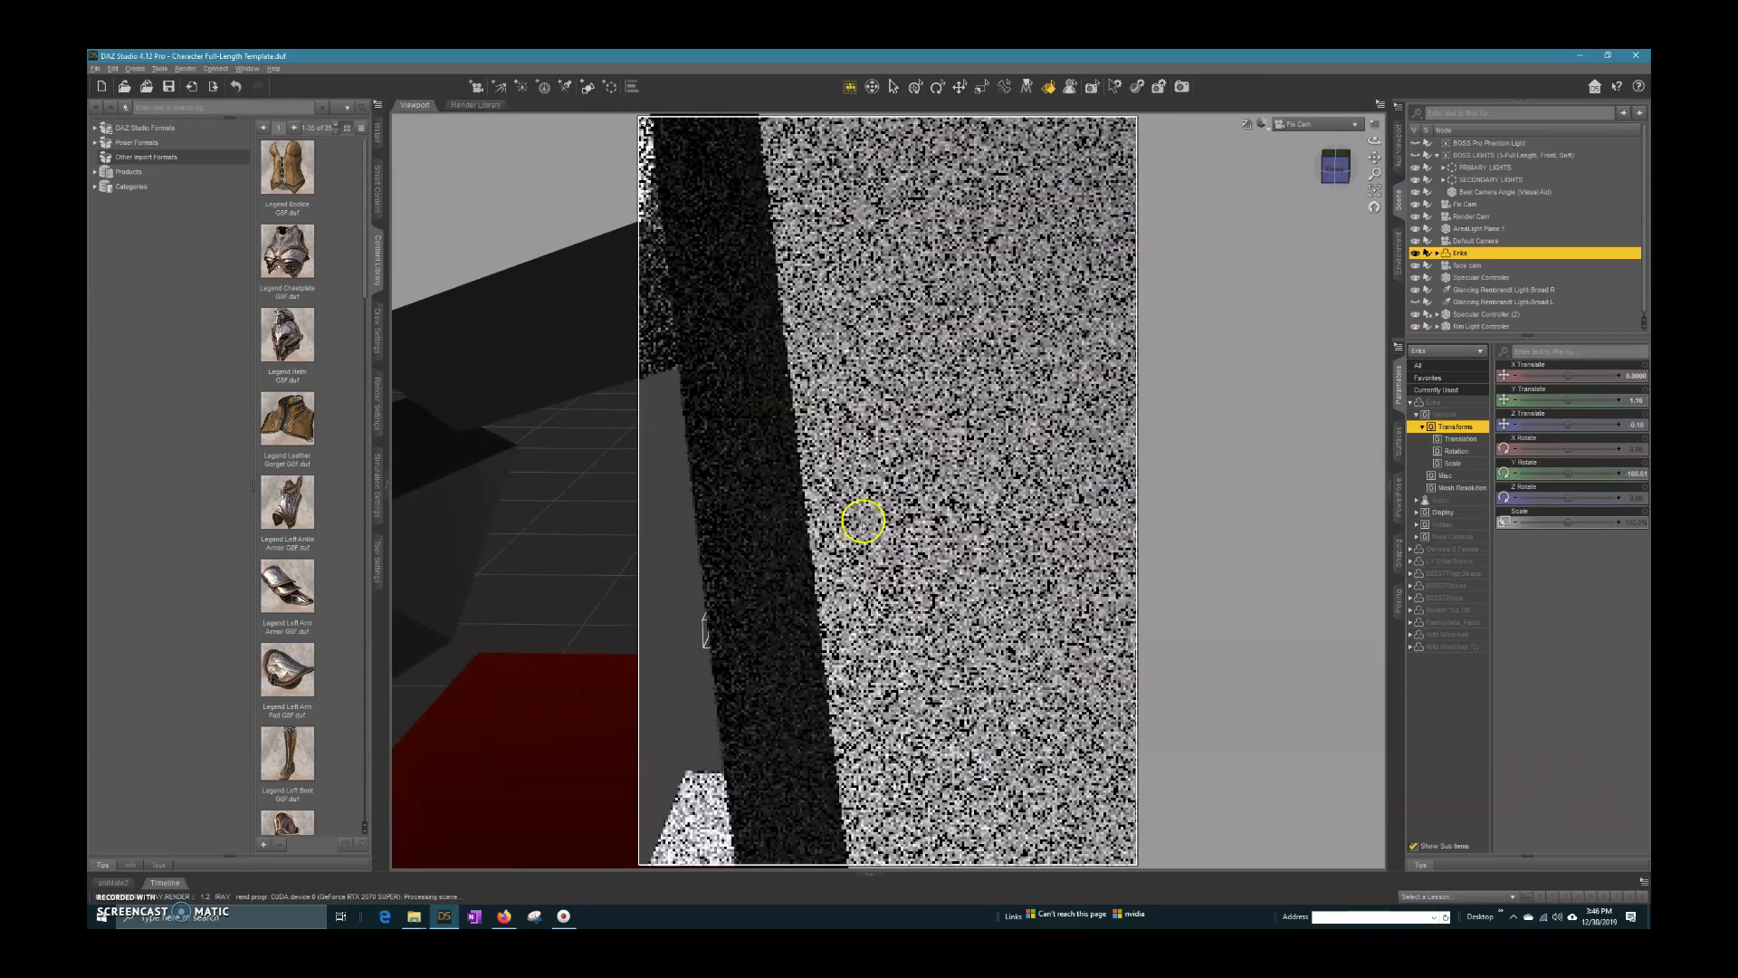
{"action": "scroll", "coordinate": [863, 523], "scroll_direction": "down", "scroll_amount": 6}
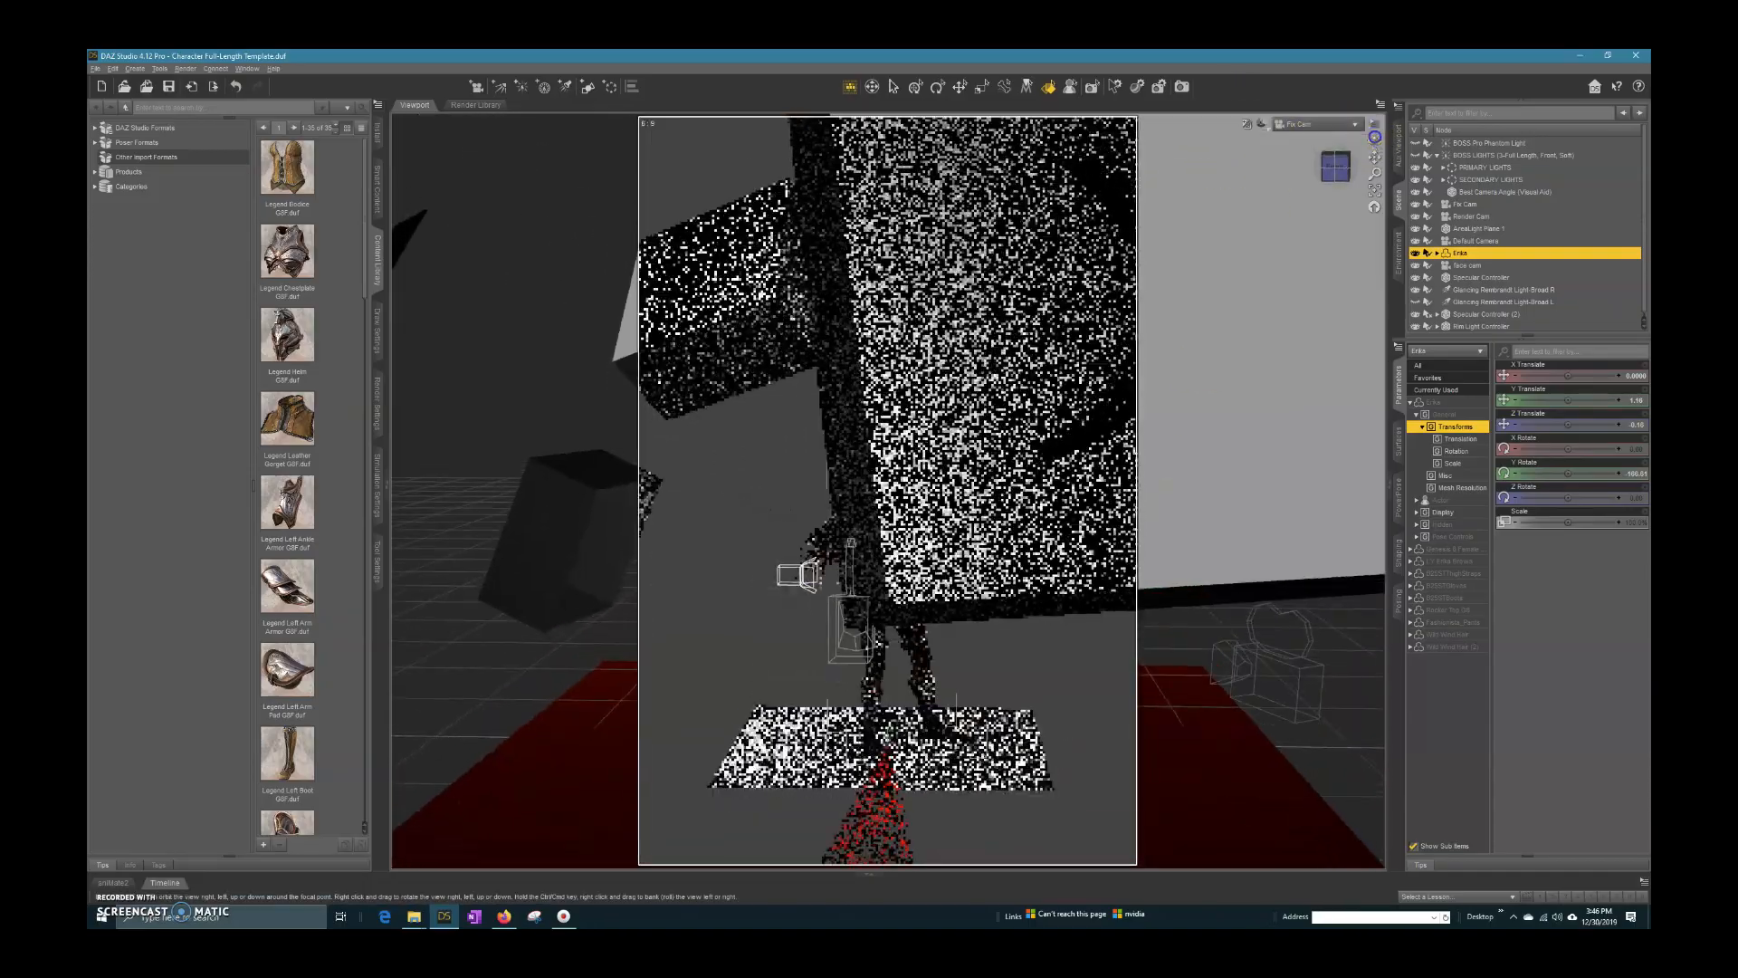
{"action": "left_click_drag", "start_coordinate": [1374, 138], "coordinate": [1380, 114]}
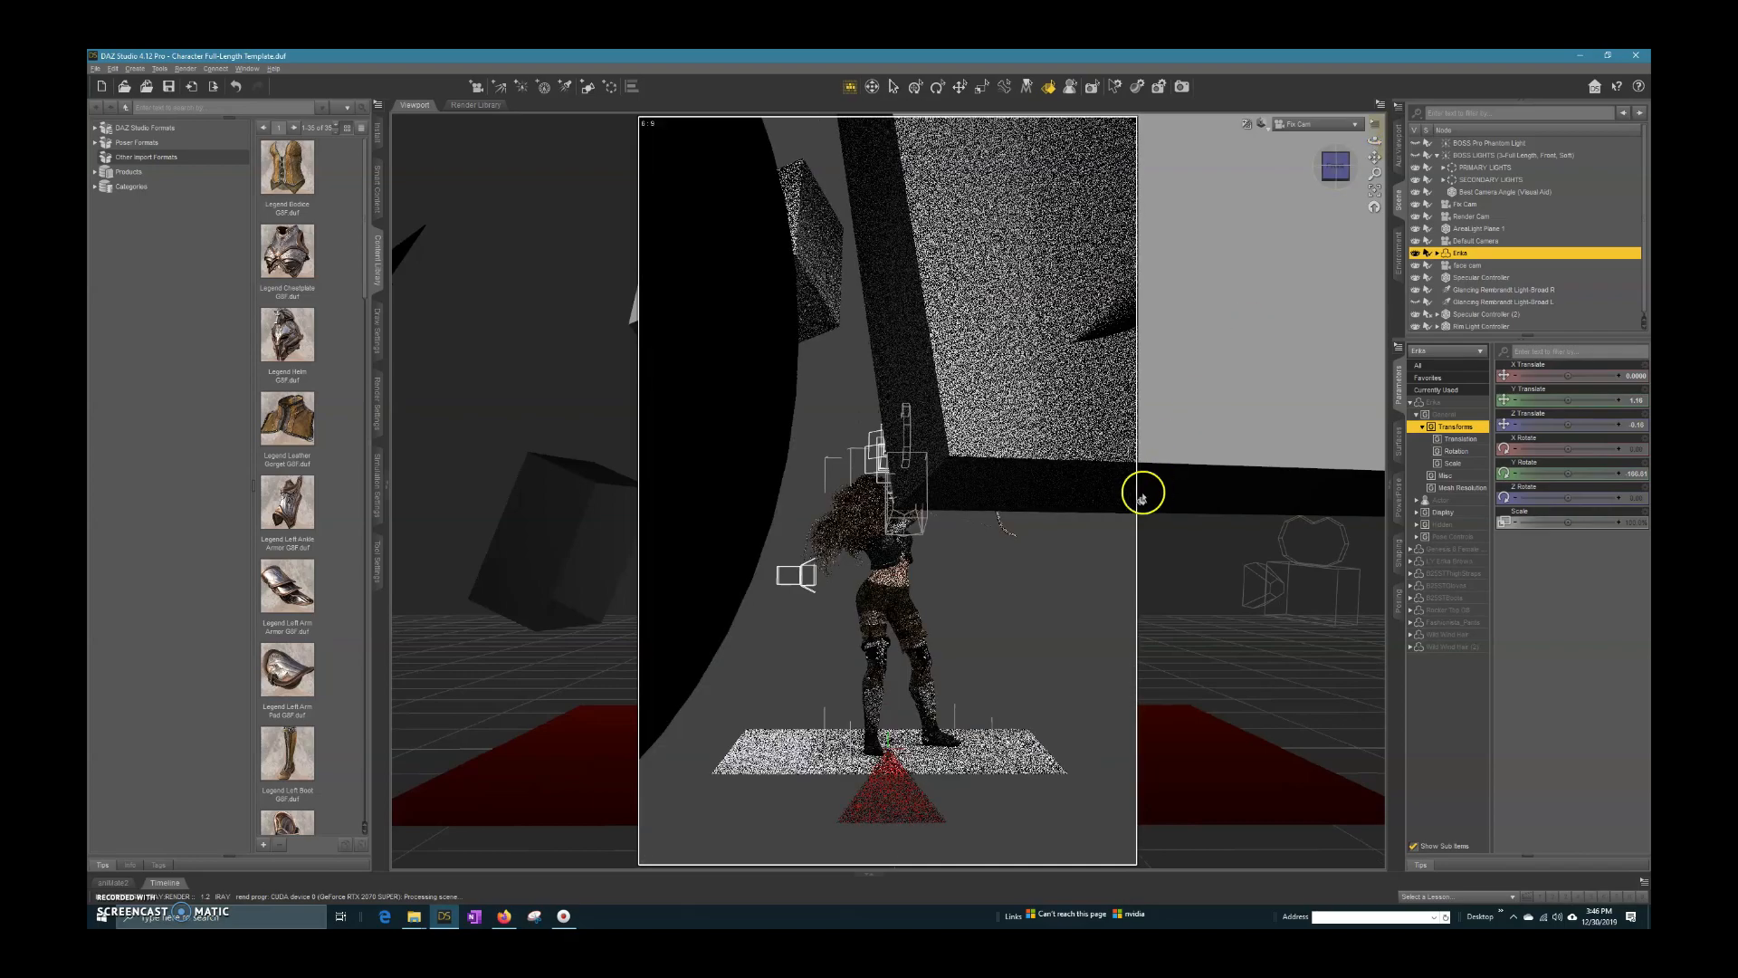
{"action": "scroll", "coordinate": [930, 737], "scroll_direction": "up", "scroll_amount": 5}
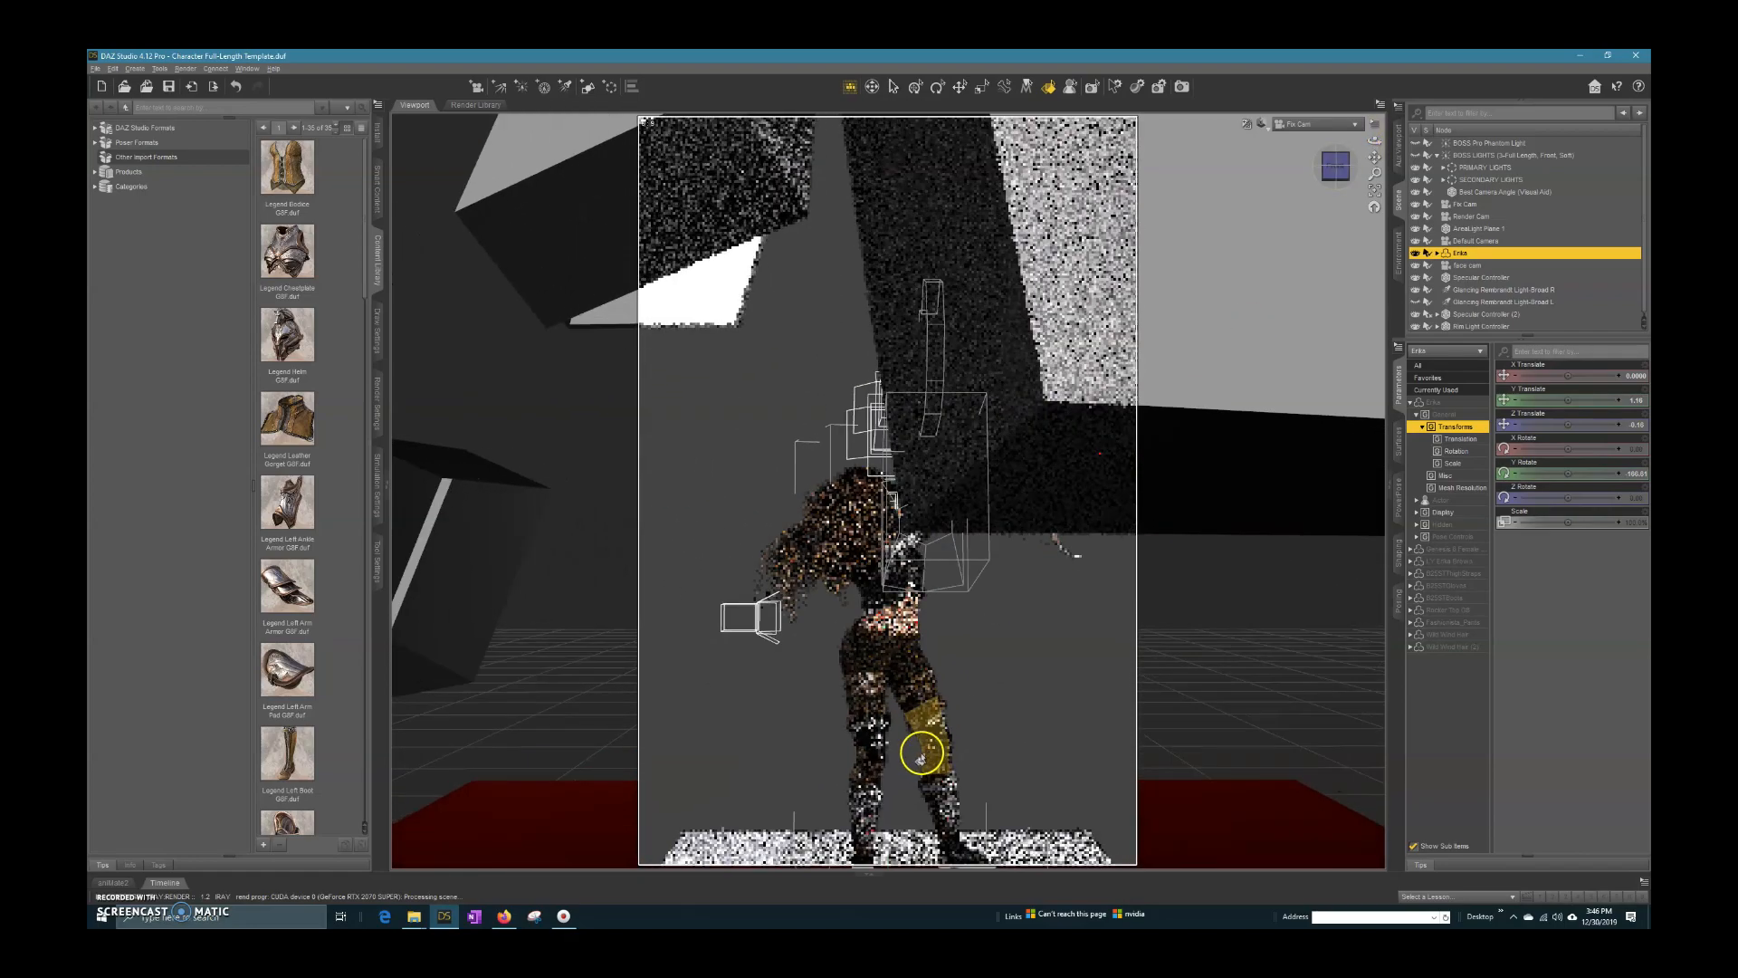
{"action": "left_click_drag", "start_coordinate": [1377, 155], "coordinate": [1076, 337]}
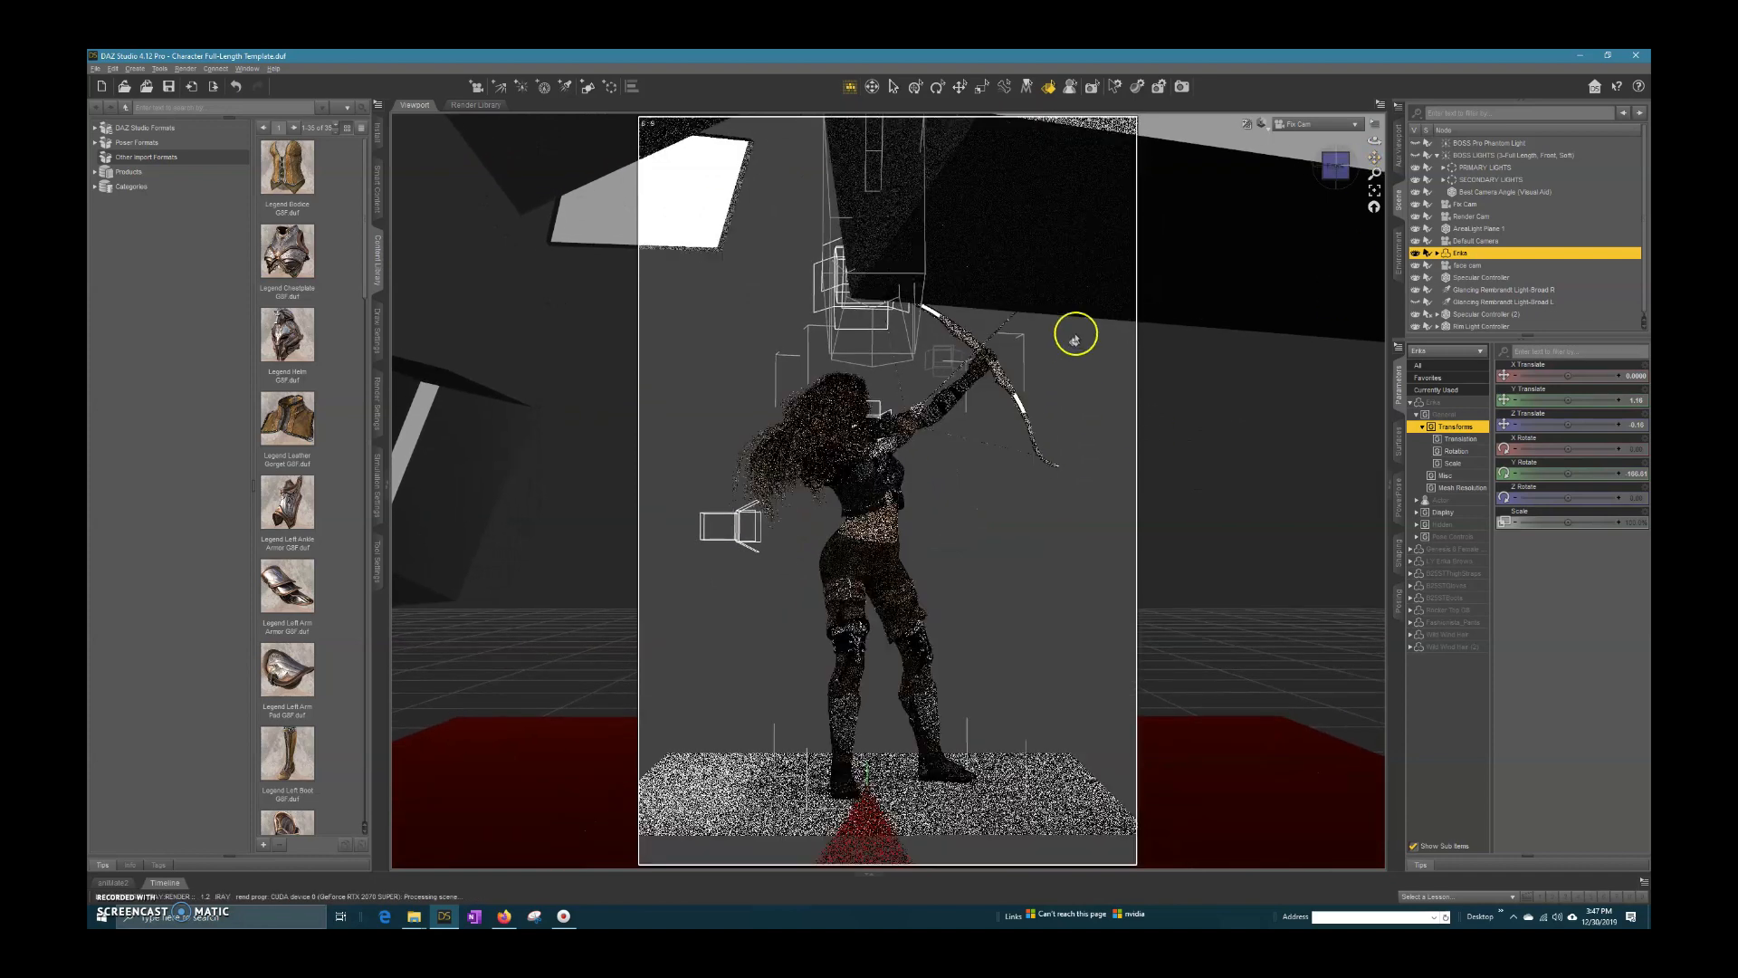
Step: Hide the 2-SOFTBOX LT LG light in front of the camera and frame the archer more closely in Fix Cam
{"action": "left_click", "coordinate": [1075, 336]}
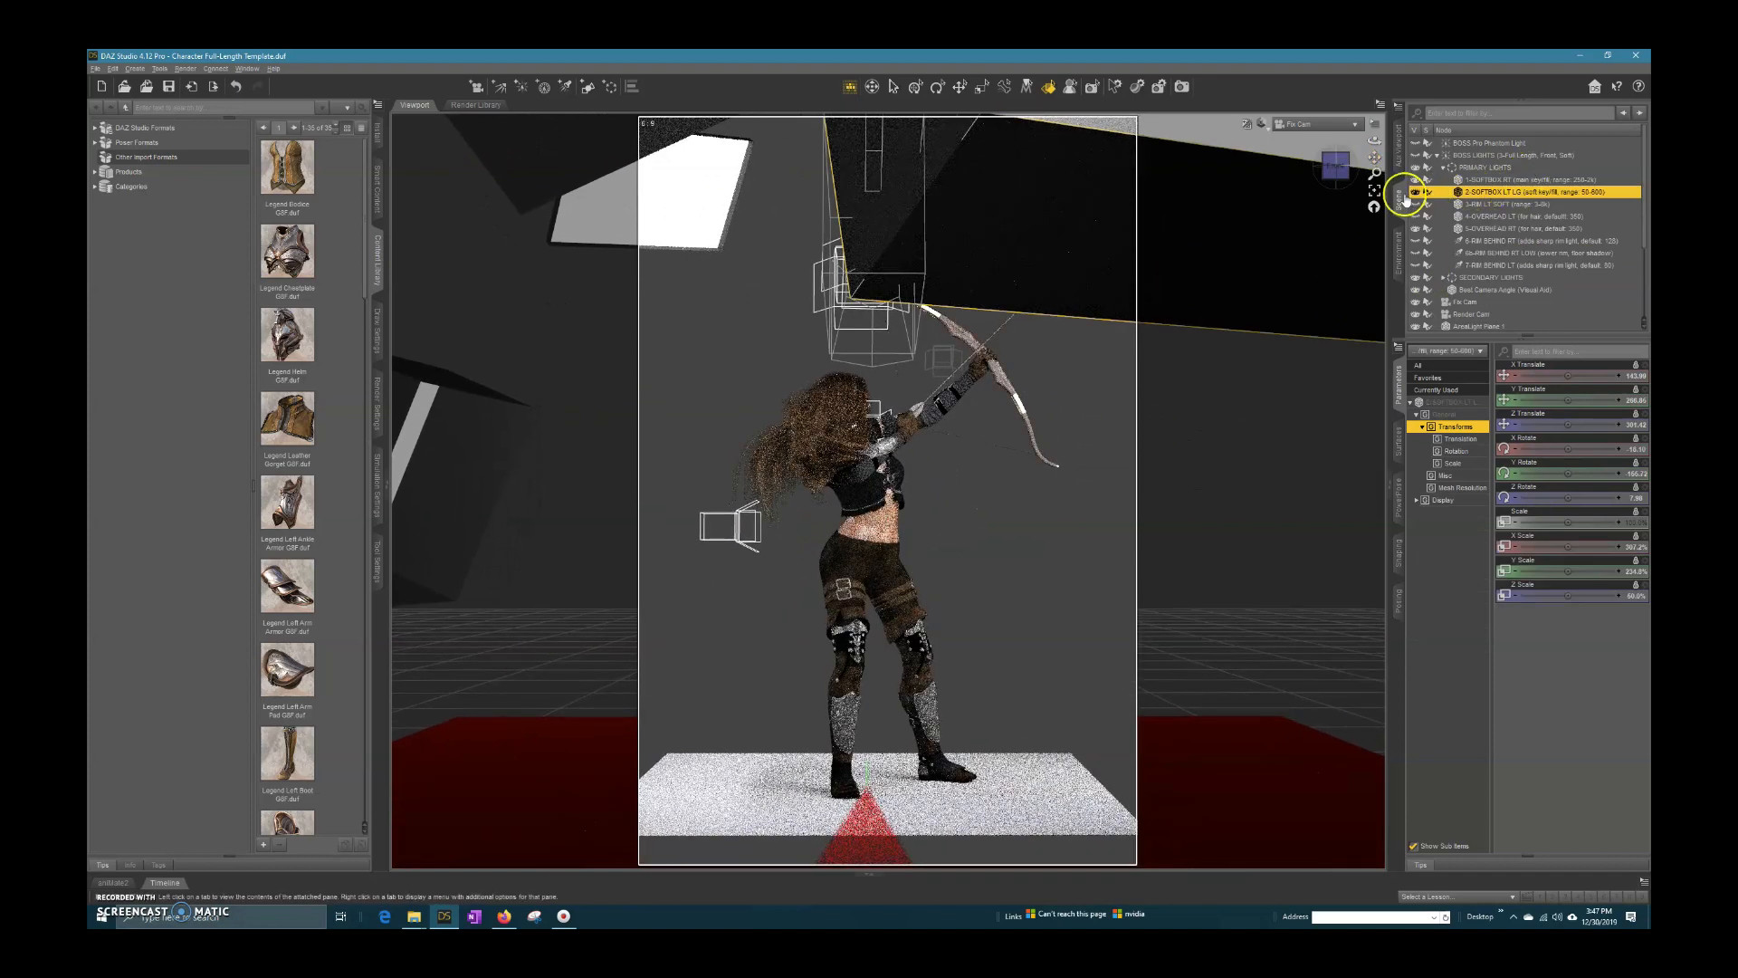
{"action": "left_click", "coordinate": [1414, 192]}
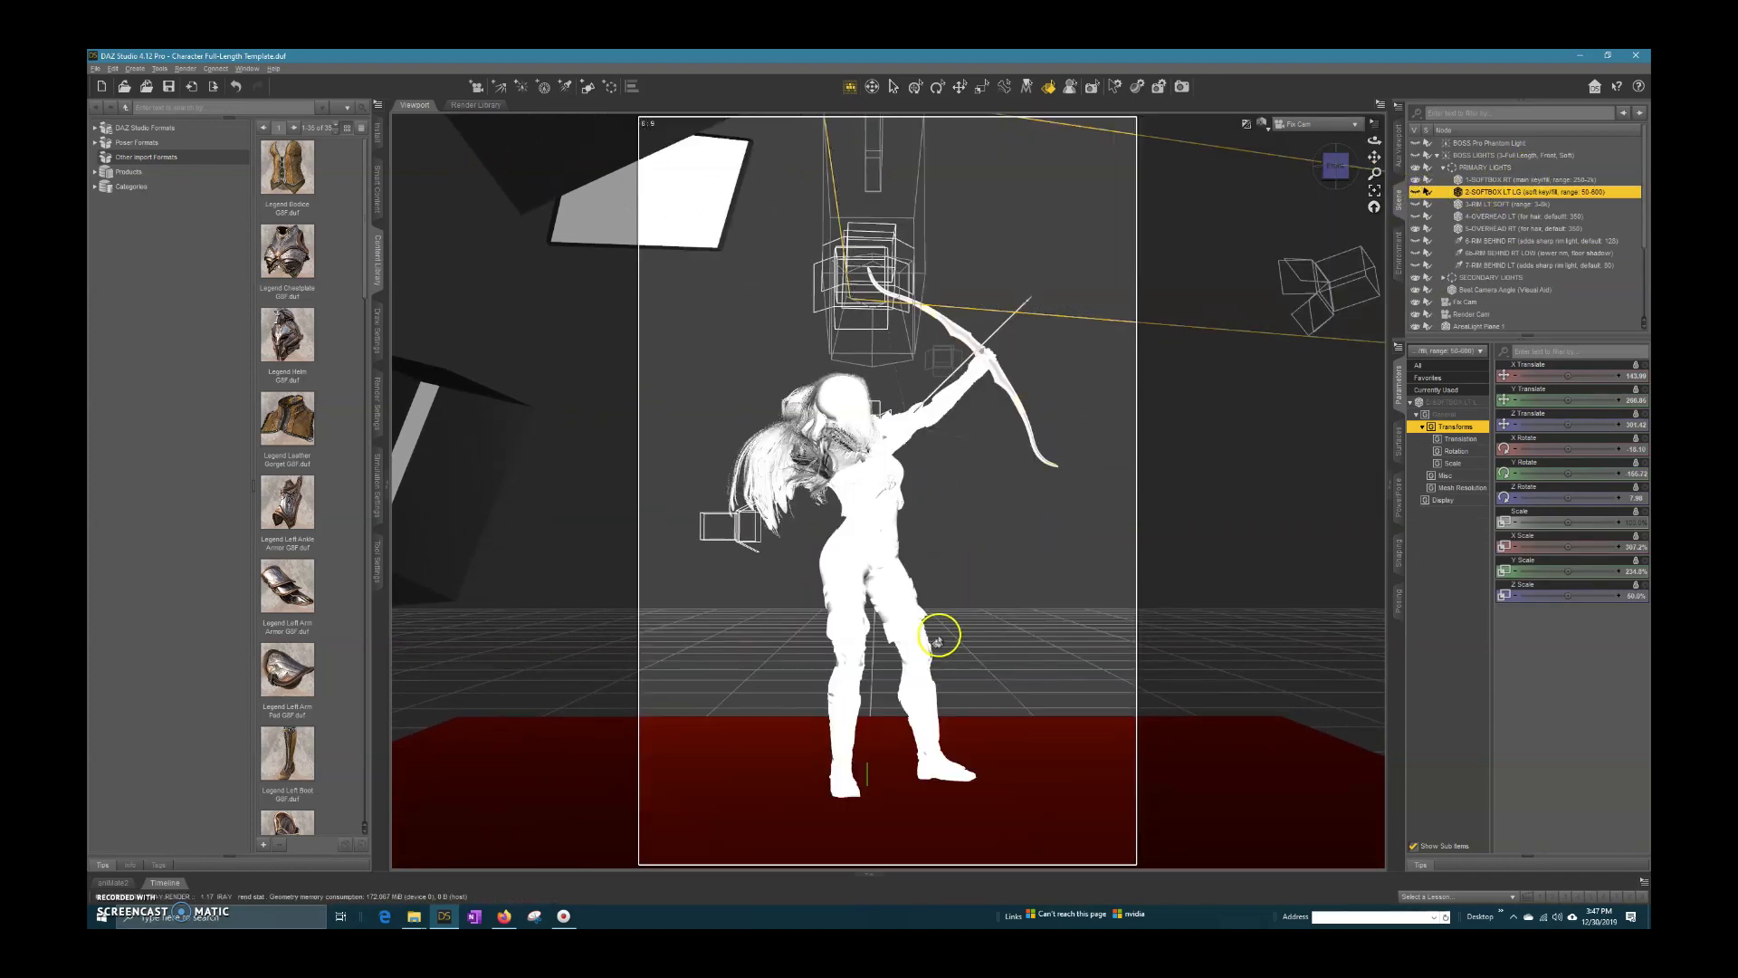
{"action": "scroll", "coordinate": [939, 641], "scroll_direction": "up", "scroll_amount": 5}
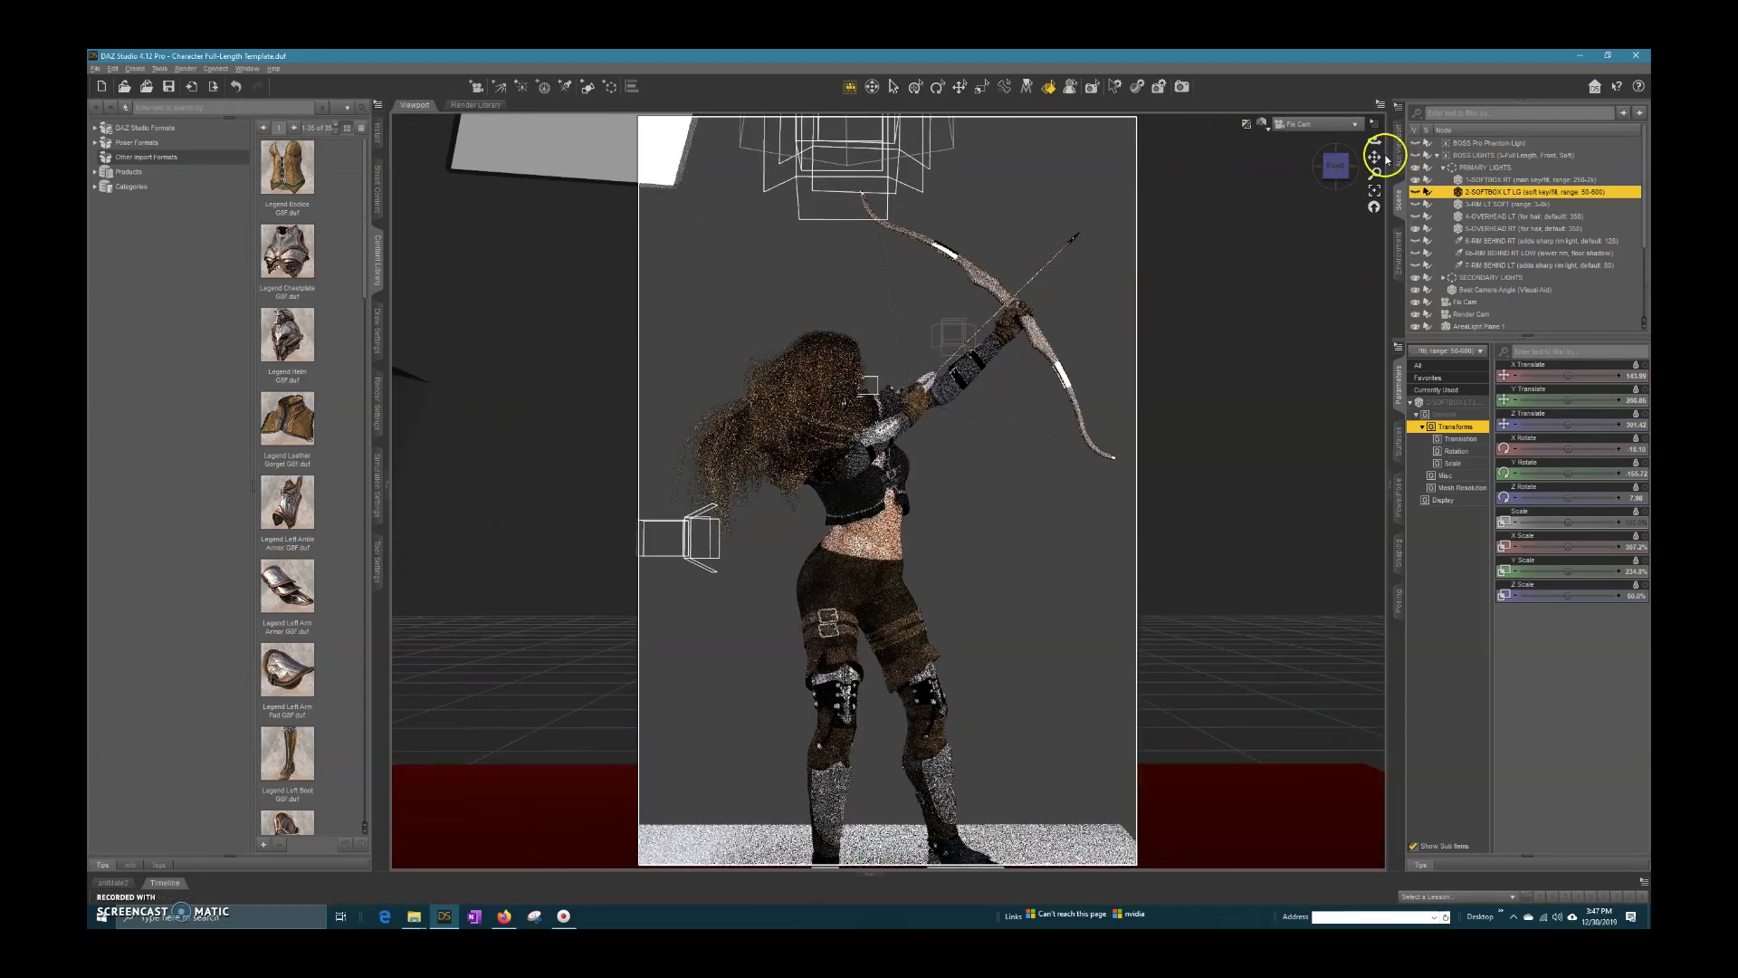
{"action": "left_click_drag", "start_coordinate": [1386, 159], "coordinate": [1356, 140]}
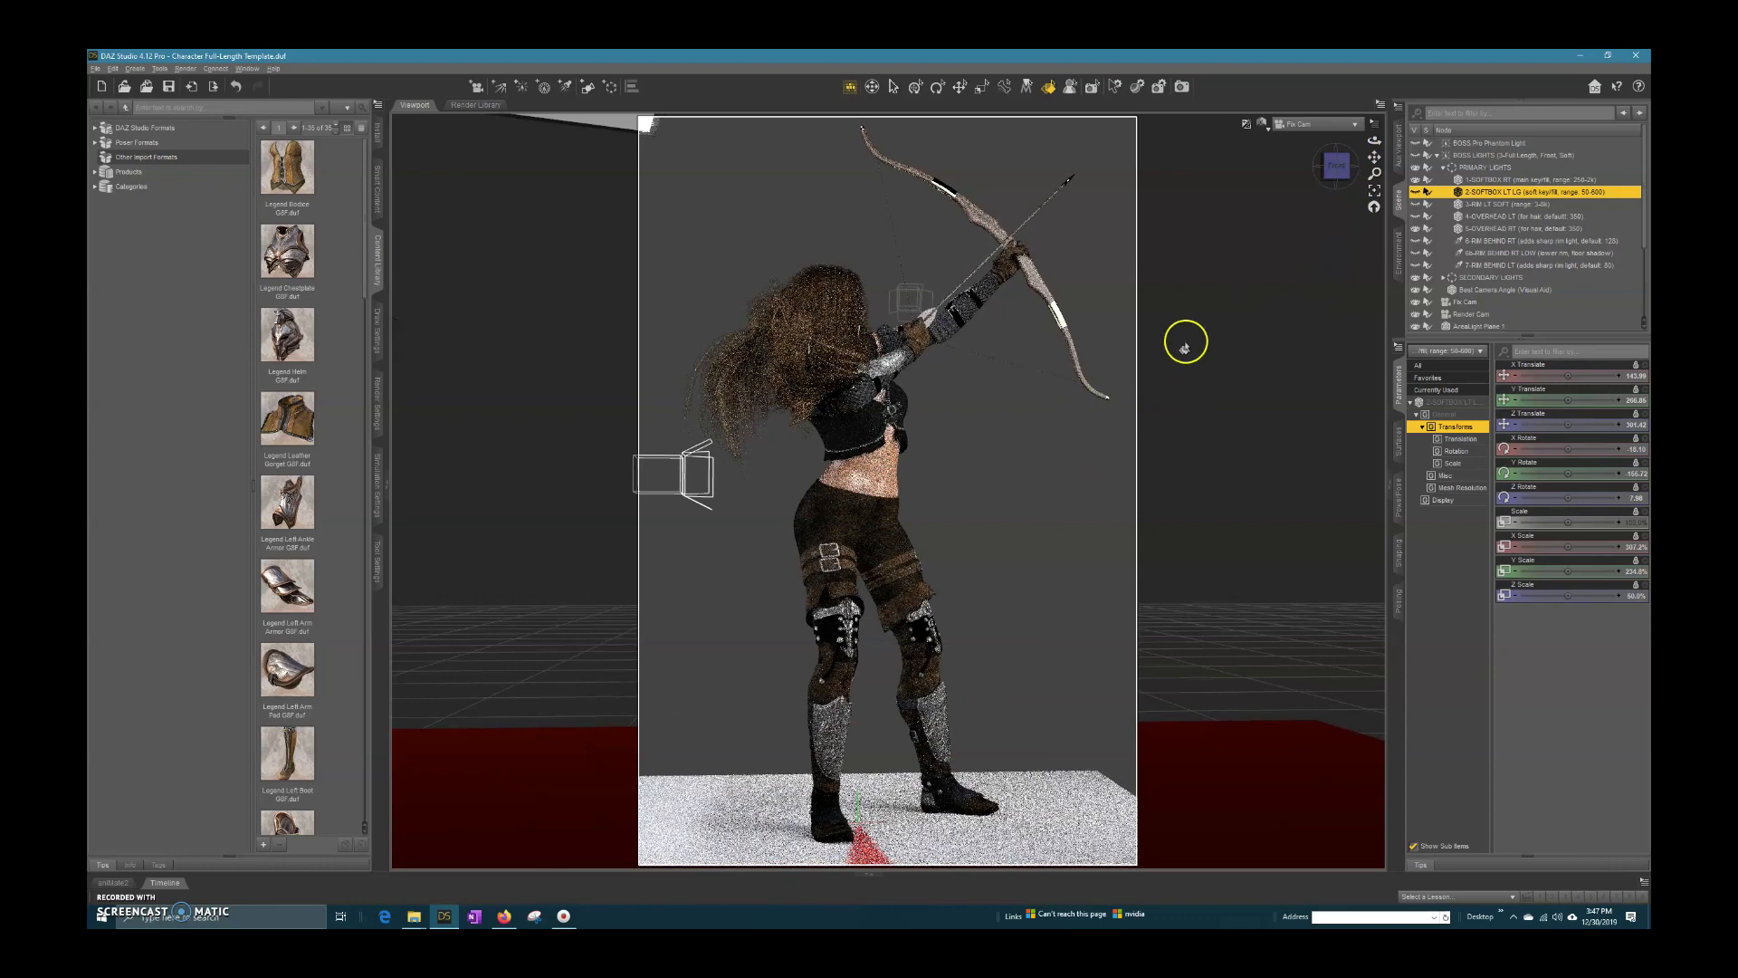
{"action": "left_click_drag", "start_coordinate": [1376, 145], "coordinate": [1373, 142]}
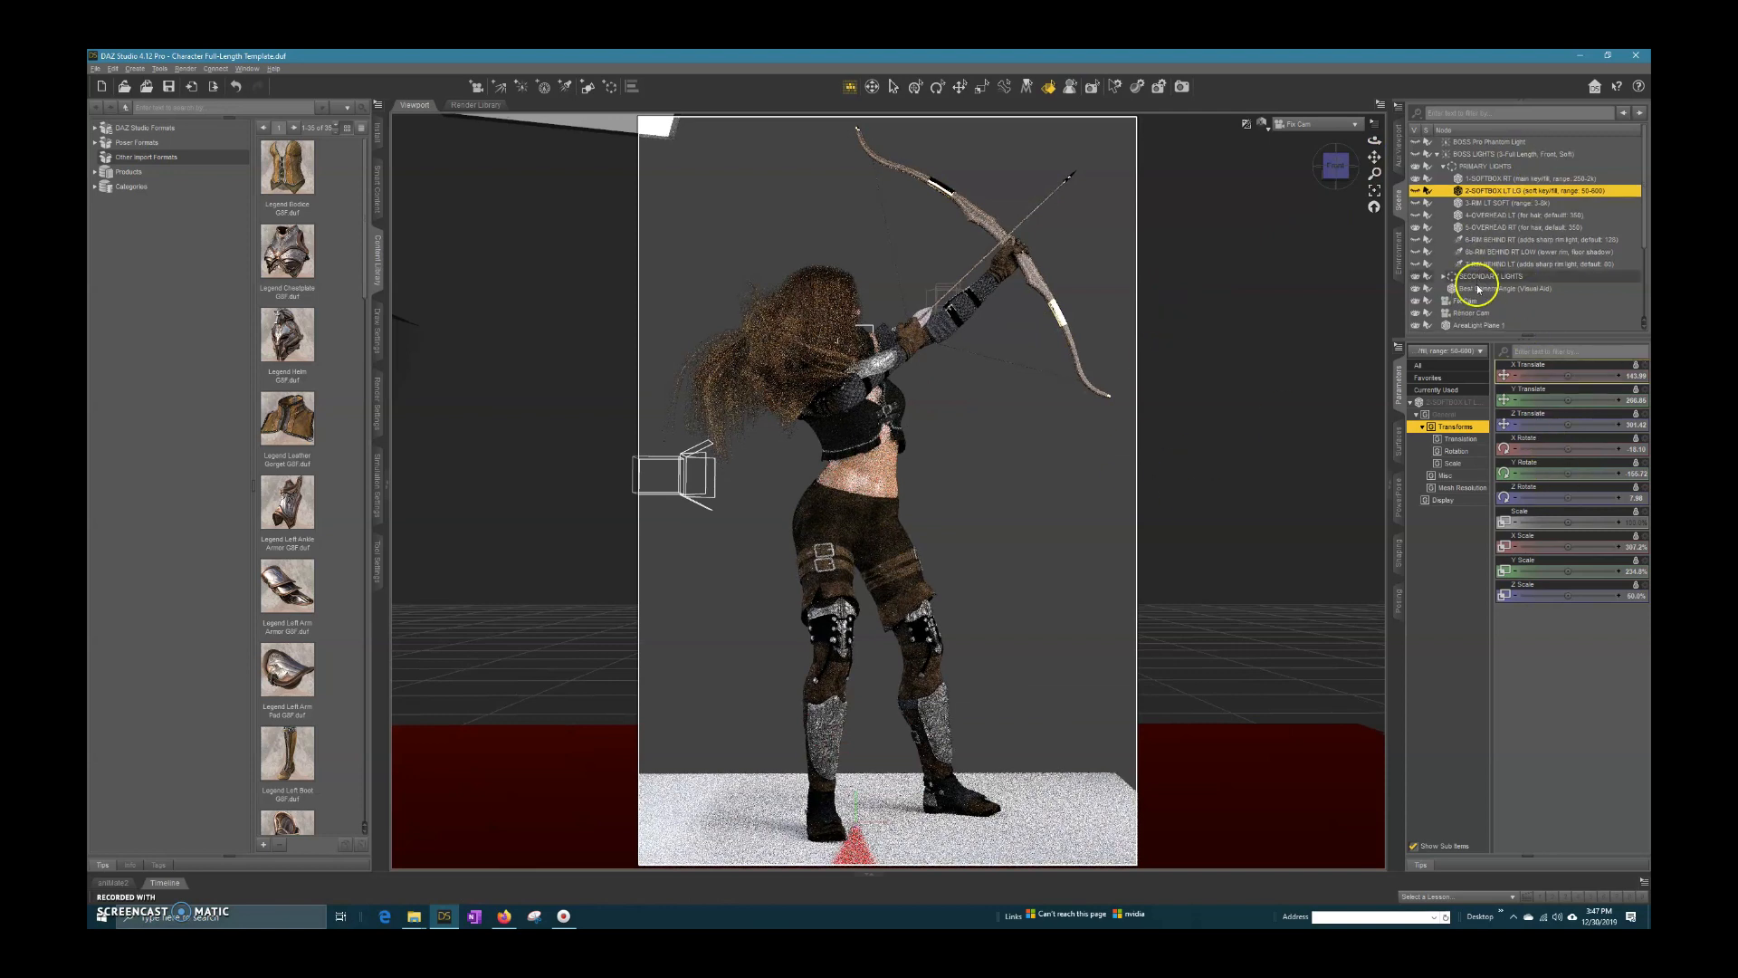
Step: Switch the viewport to a textured preview without Iray and rotate the archer figure about Y to face the camera
{"action": "scroll", "coordinate": [1478, 289], "scroll_direction": "down", "scroll_amount": 3}
{"action": "left_click", "coordinate": [1462, 250]}
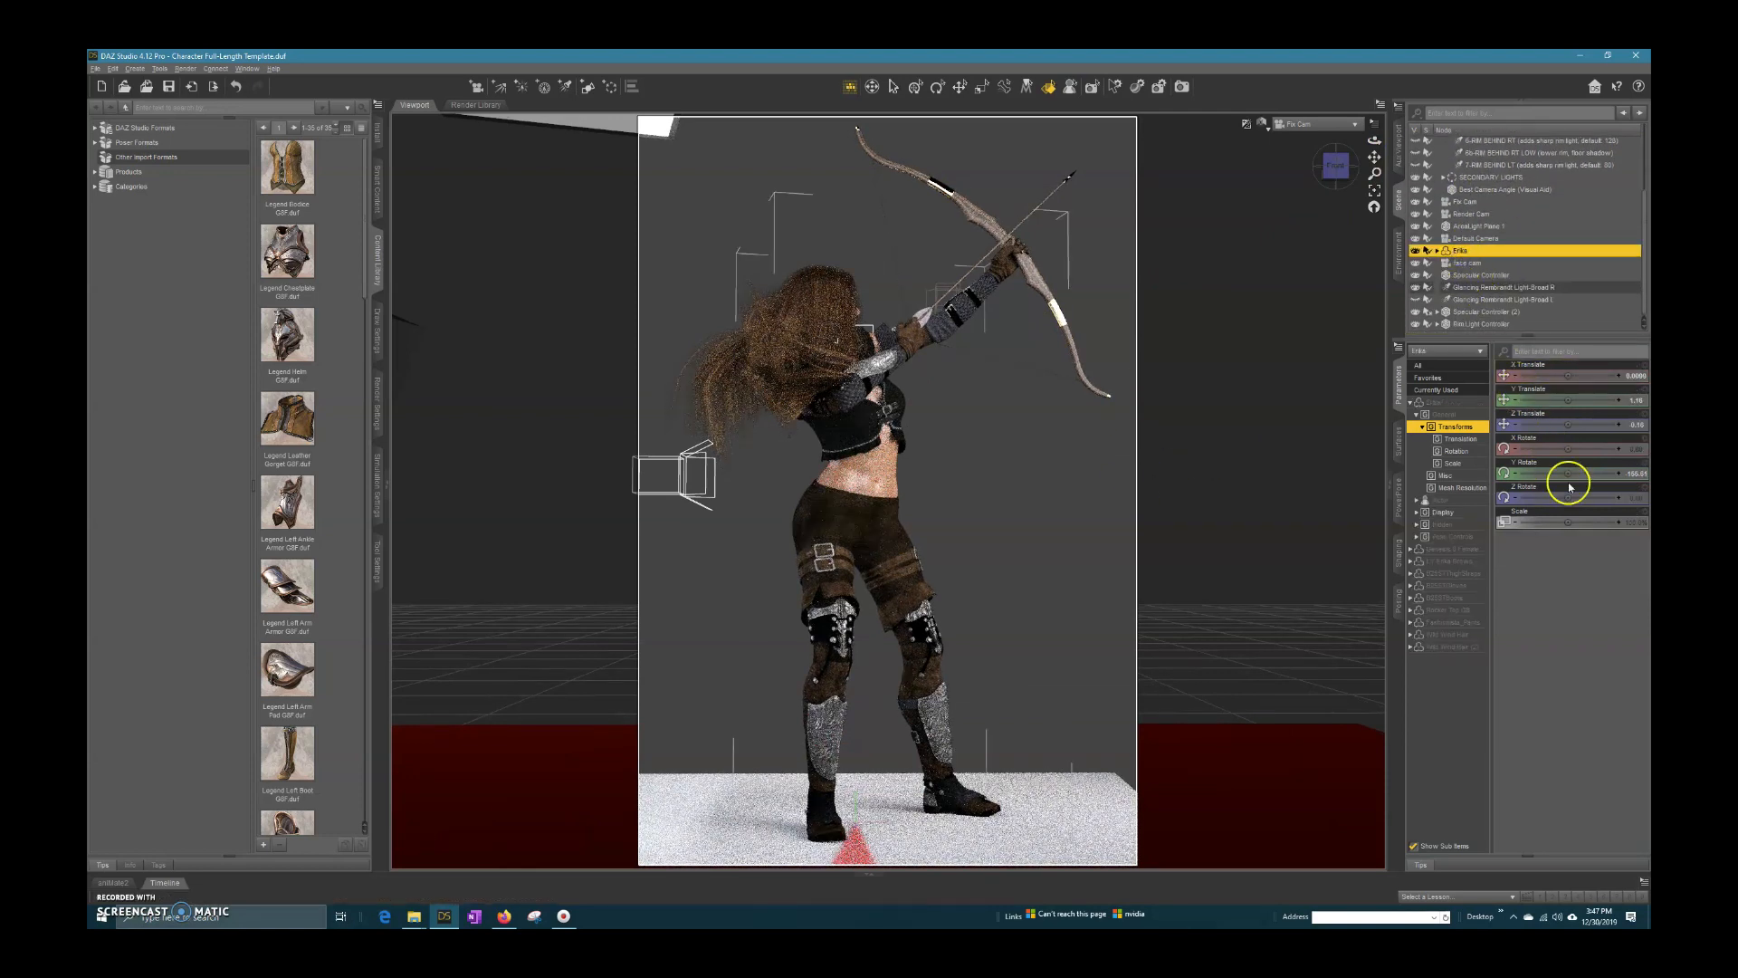
{"action": "left_click", "coordinate": [1261, 123]}
{"action": "left_click", "coordinate": [1276, 237]}
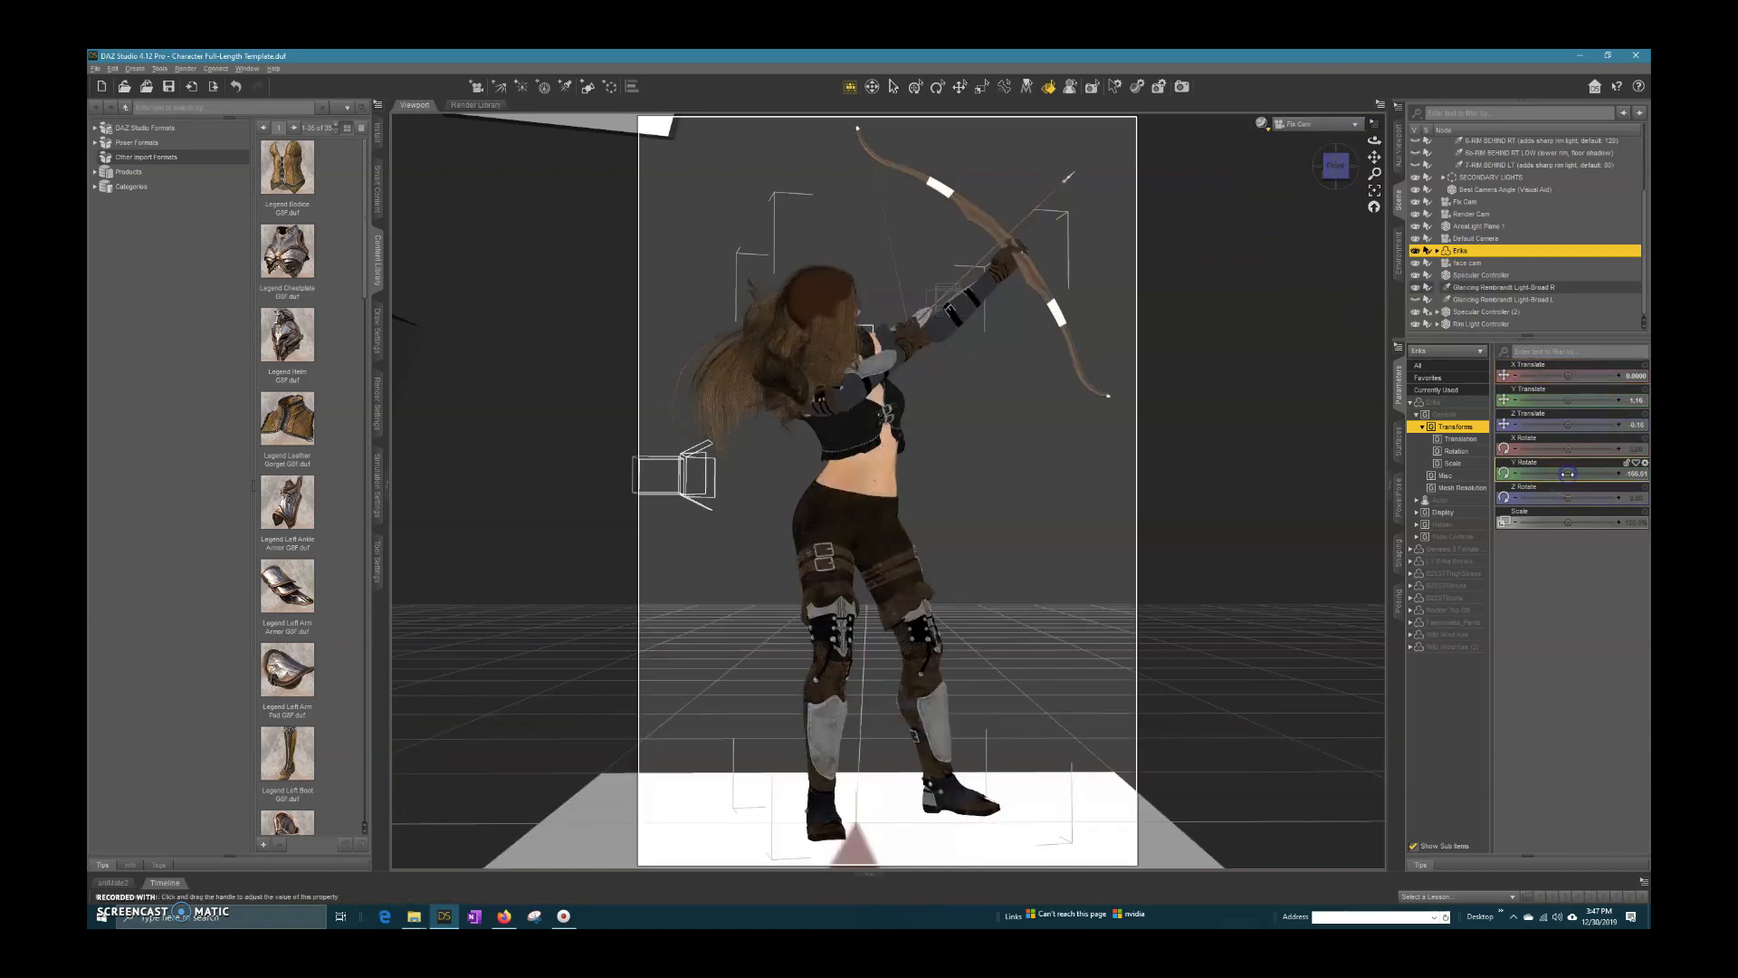
{"action": "left_click_drag", "start_coordinate": [1569, 474], "coordinate": [1569, 475]}
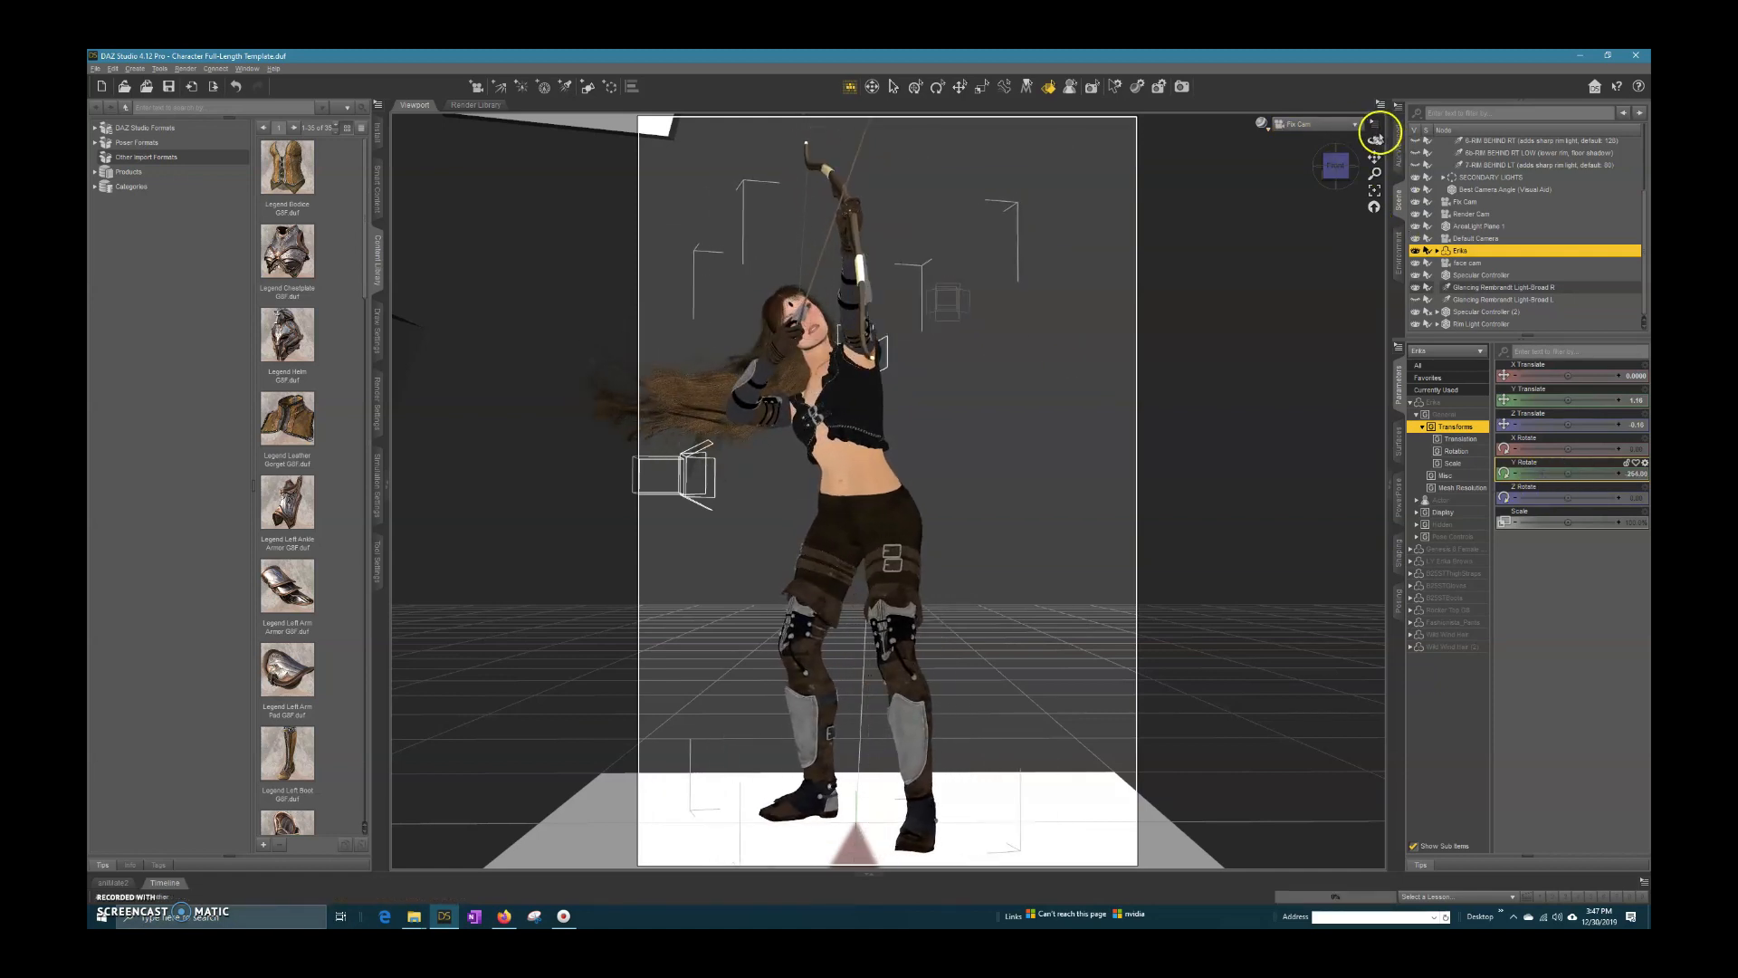
Step: Clear the selection, look through the Render Cam and orbit it slightly around the archer
{"action": "left_click", "coordinate": [1378, 135]}
{"action": "left_click", "coordinate": [1355, 124]}
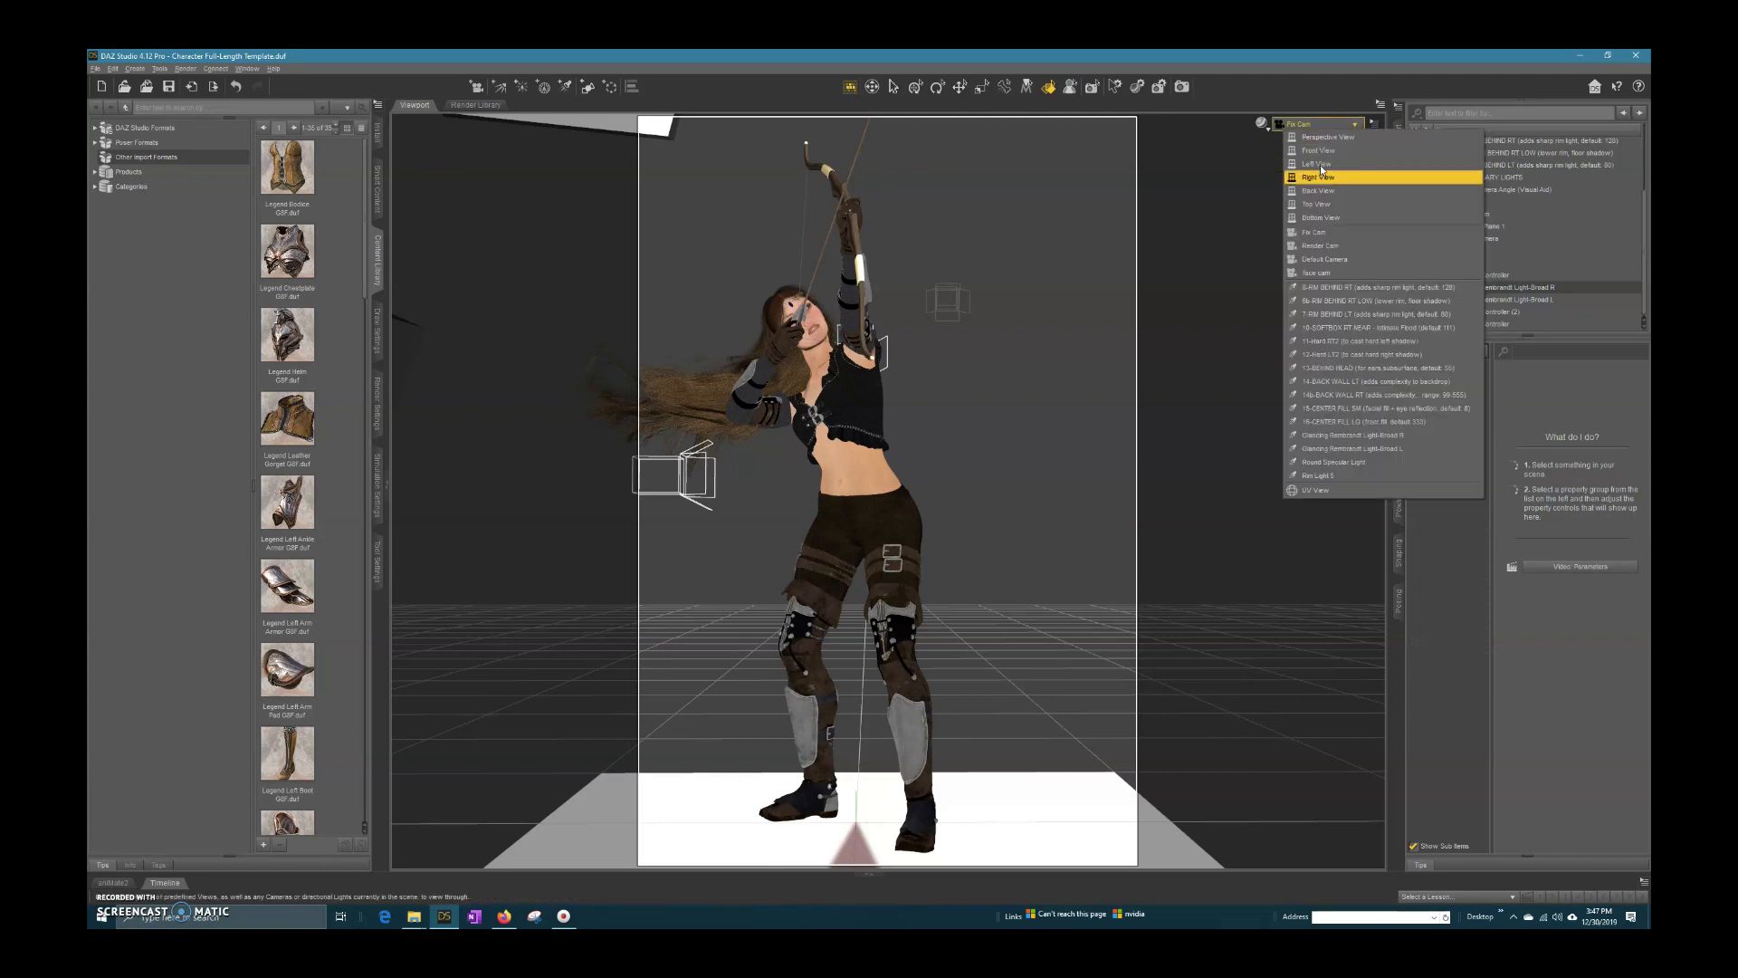
{"action": "left_click", "coordinate": [1329, 247]}
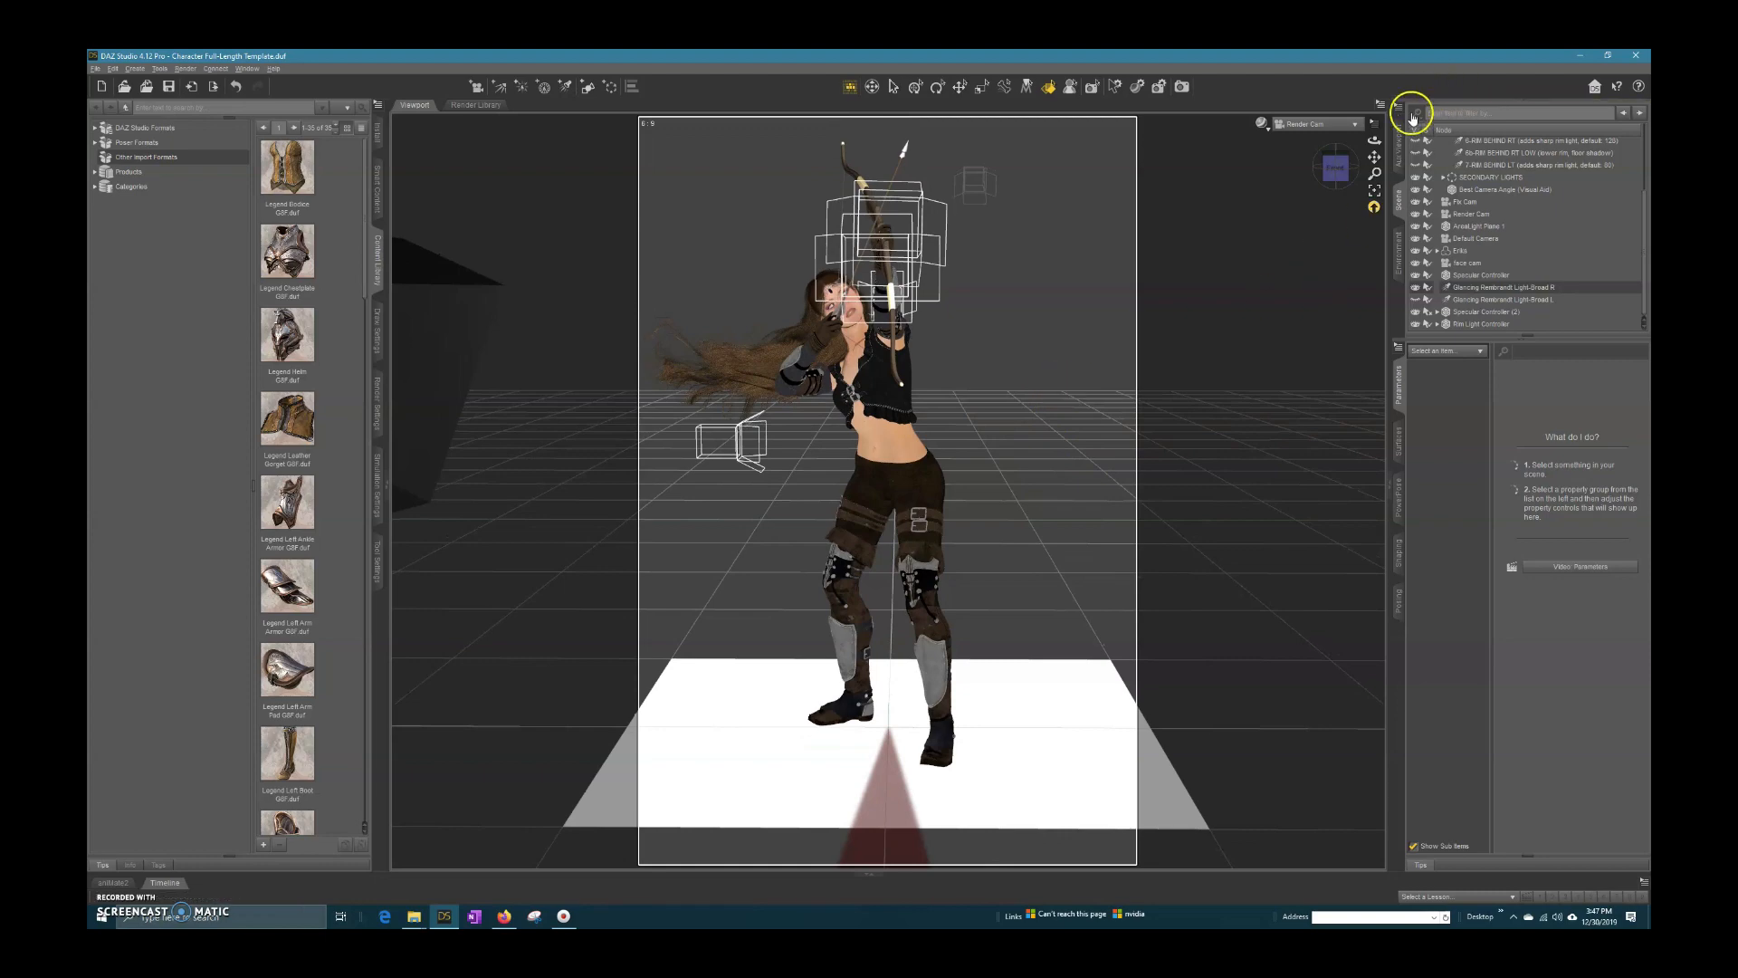
{"action": "mouse_move", "coordinate": [1376, 139]}
{"action": "left_mouse_down"}
{"action": "mouse_move", "coordinate": [1417, 141]}
{"action": "mouse_move", "coordinate": [1358, 143]}
{"action": "left_mouse_up"}
{"action": "mouse_move", "coordinate": [1374, 141]}
{"action": "left_mouse_down"}
{"action": "mouse_move", "coordinate": [1333, 174]}
{"action": "mouse_move", "coordinate": [1395, 166]}
{"action": "left_mouse_up"}
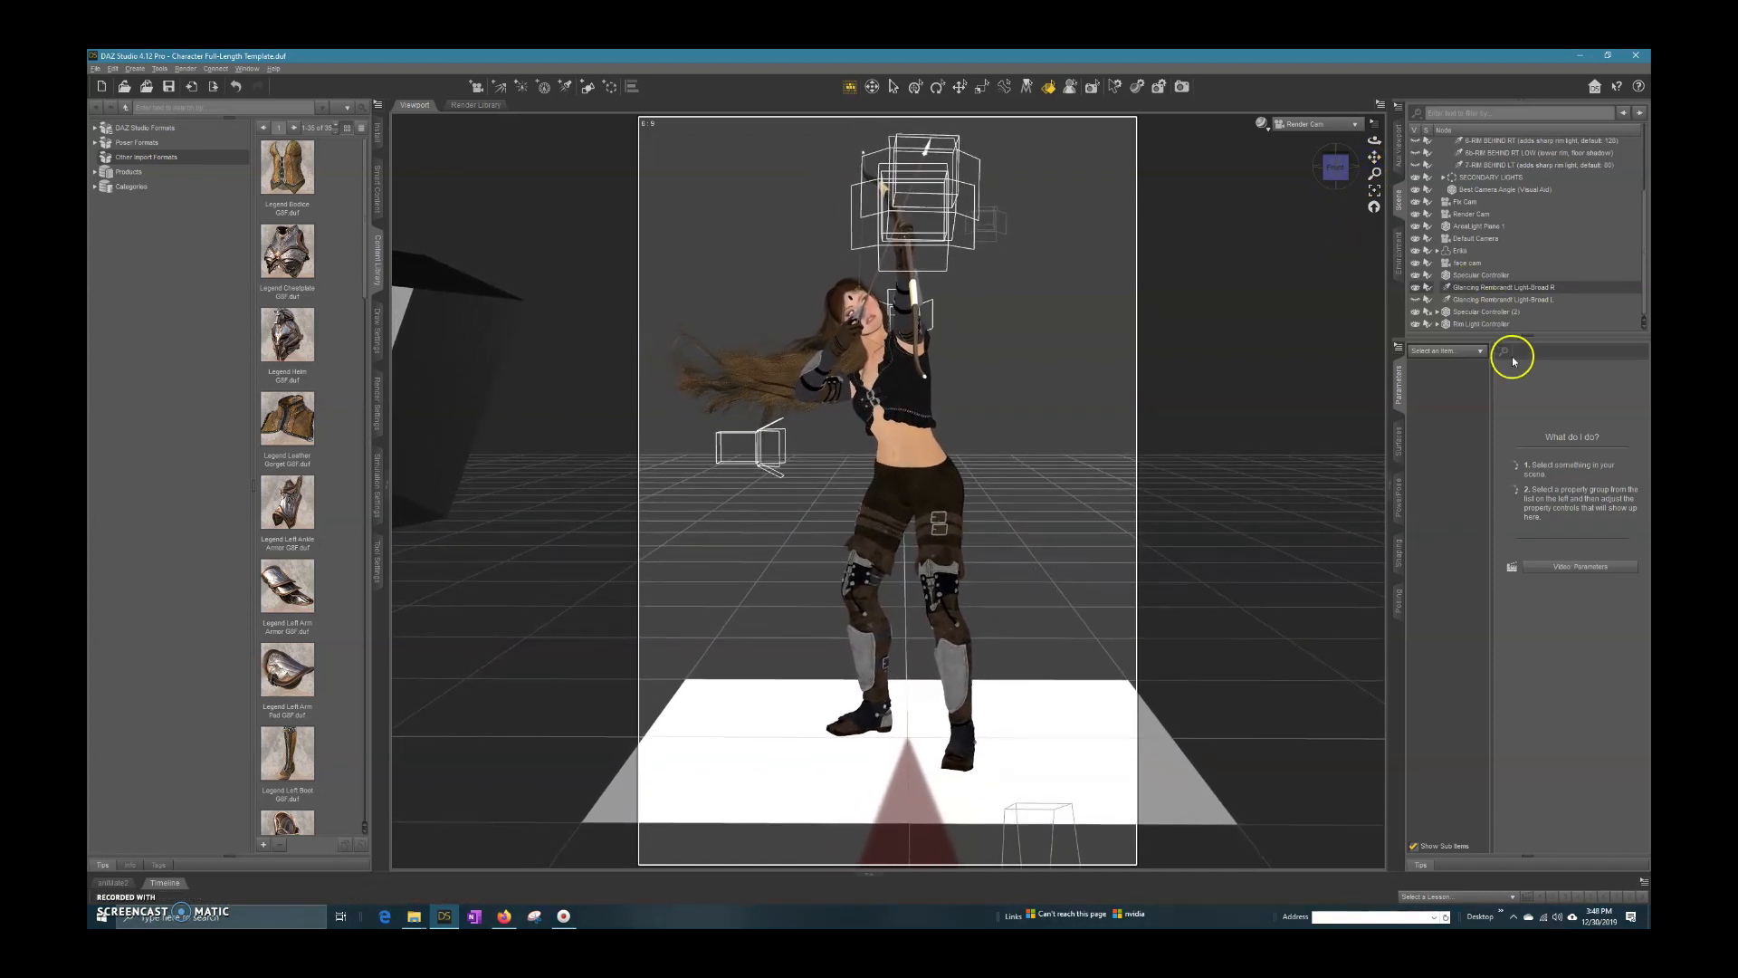
Step: Try different Y rotations of the archer figure in the Render Cam view and turn her back toward the camera
{"action": "left_click", "coordinate": [1460, 250]}
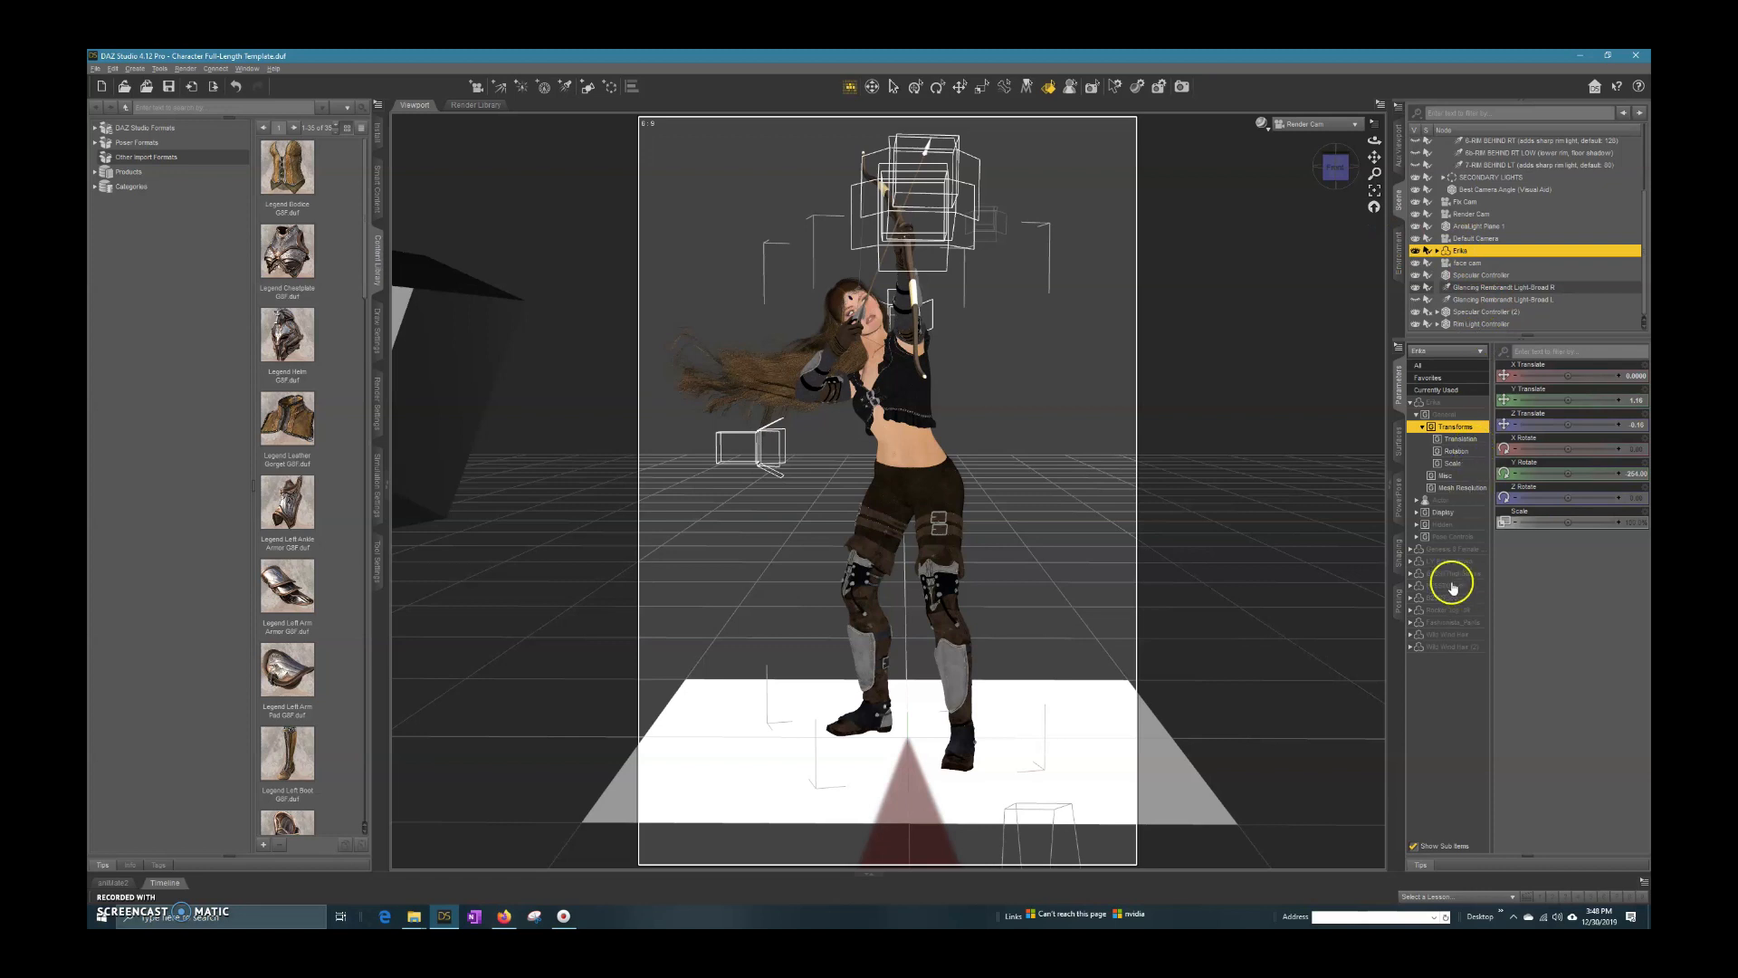
{"action": "left_click_drag", "start_coordinate": [1570, 469], "coordinate": [1568, 474]}
{"action": "left_click_drag", "start_coordinate": [1375, 140], "coordinate": [1378, 155]}
{"action": "scroll", "coordinate": [844, 530], "scroll_direction": "up", "scroll_amount": 3}
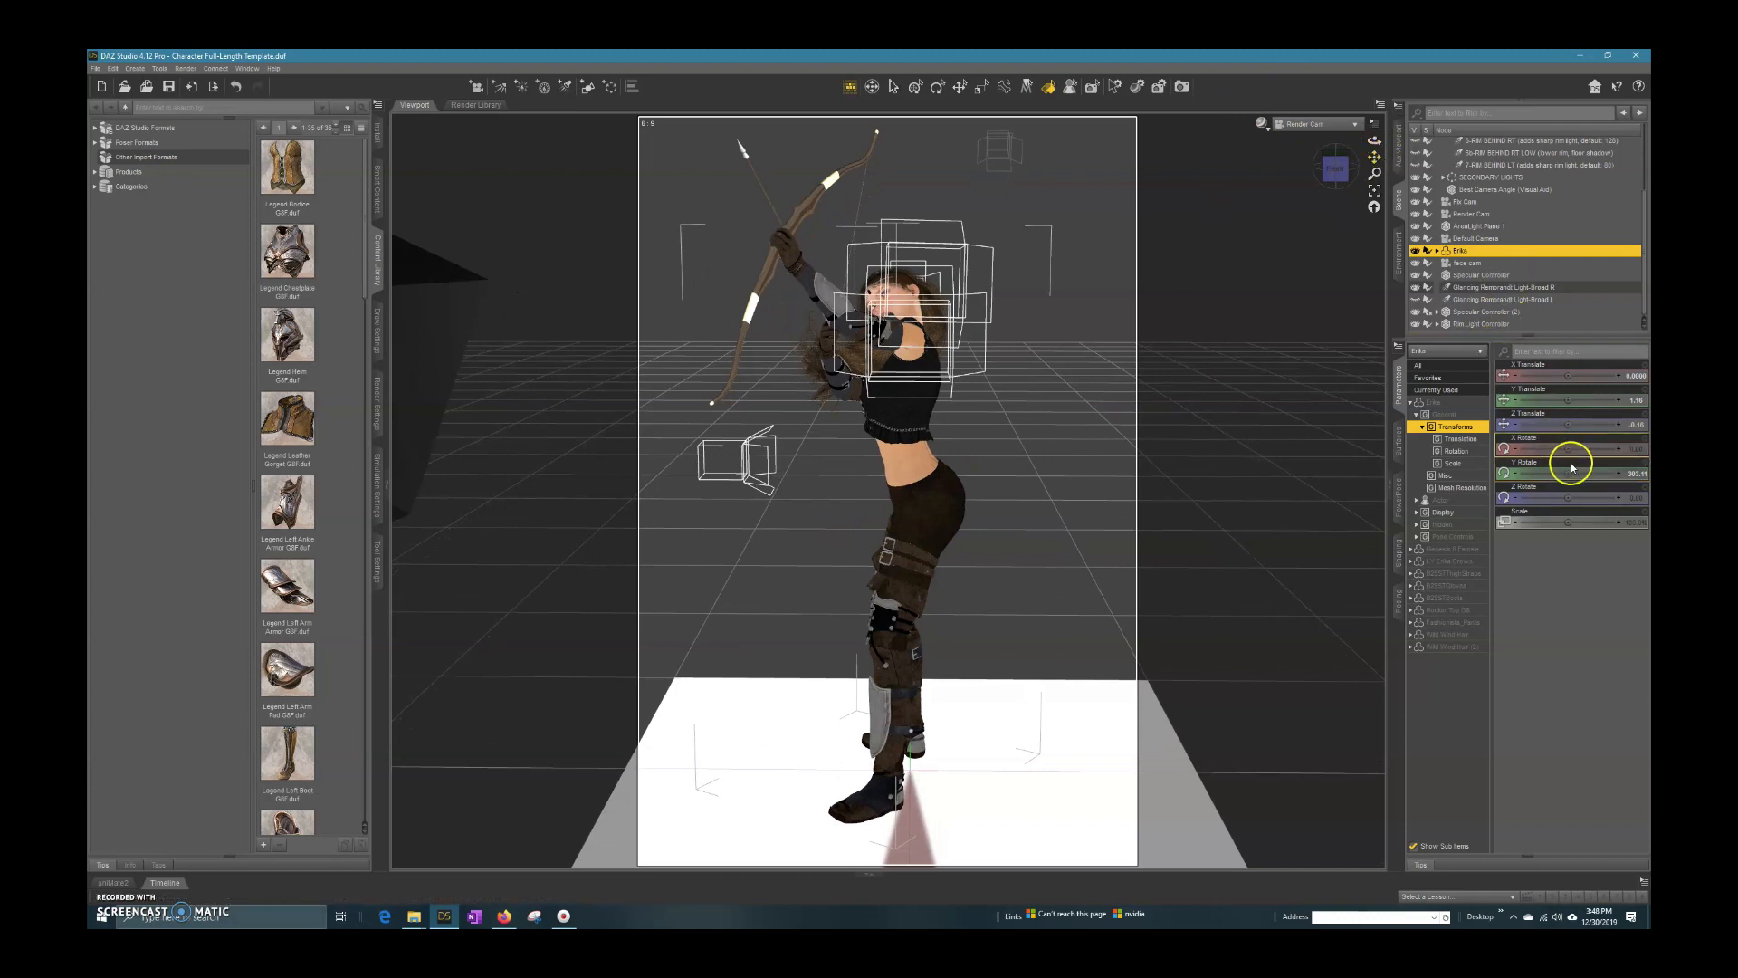
{"action": "left_click_drag", "start_coordinate": [1572, 466], "coordinate": [1568, 472]}
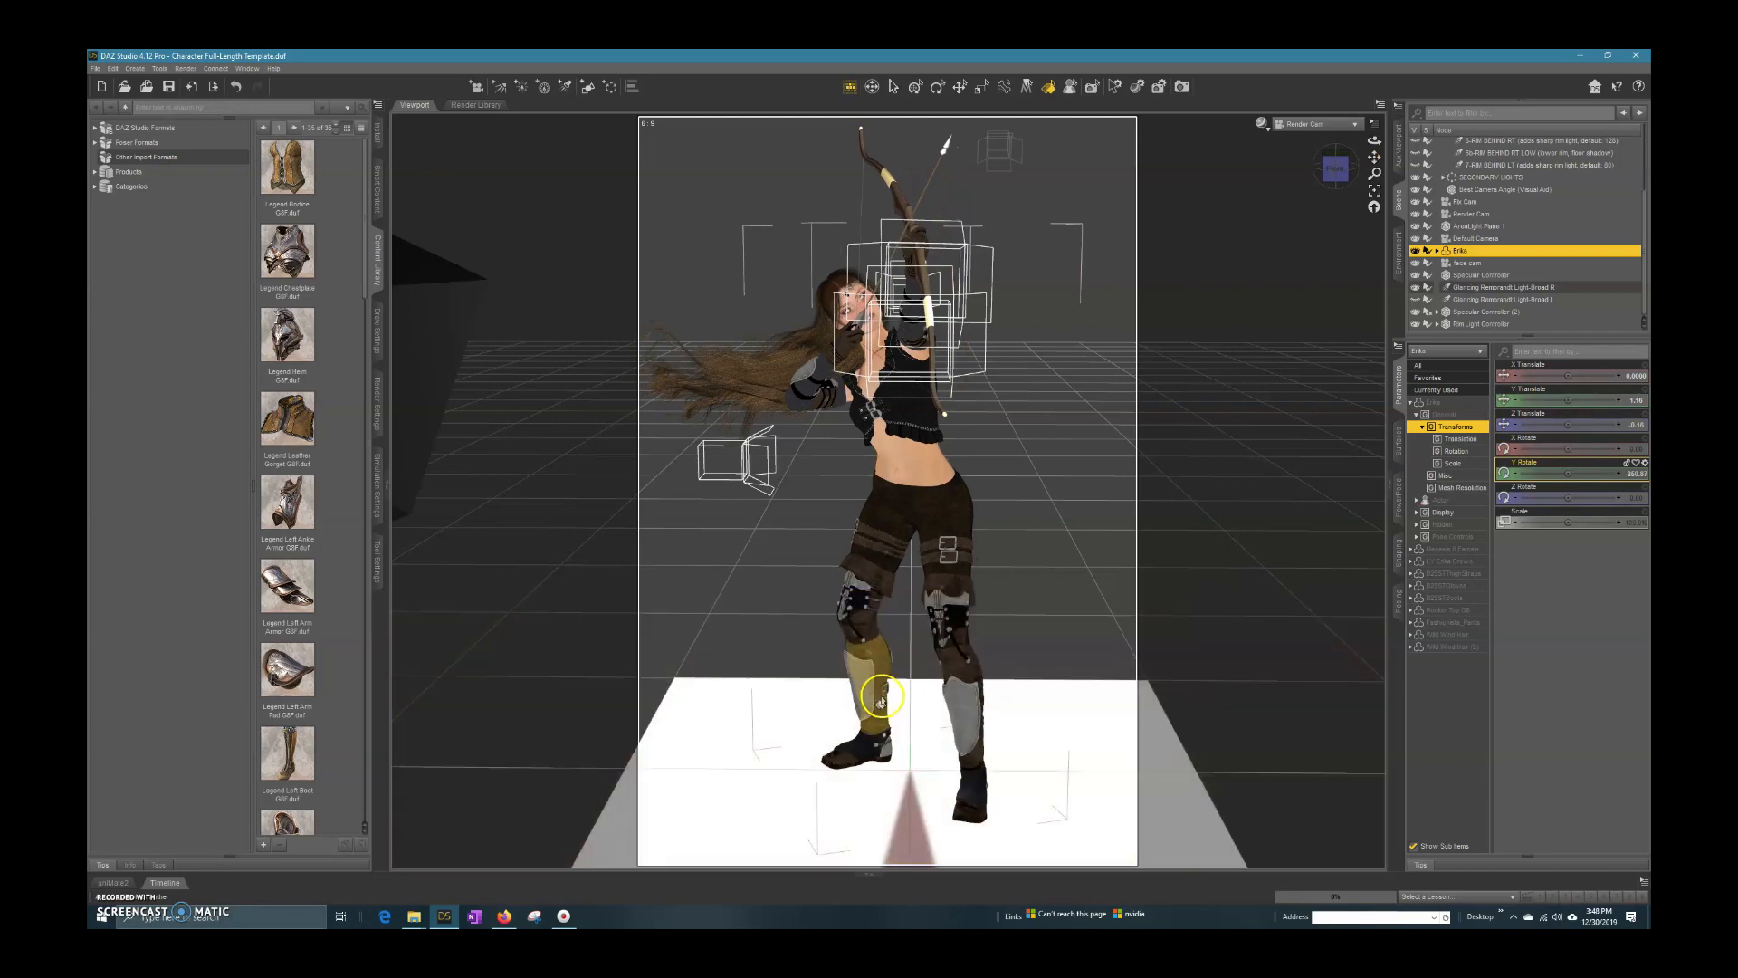
Step: Zoom and pan the Render Cam so the archer's full figure, hair and bow fit inside the render frame
{"action": "scroll", "coordinate": [896, 695], "scroll_direction": "up", "scroll_amount": 4}
{"action": "scroll", "coordinate": [894, 701], "scroll_direction": "down", "scroll_amount": 2}
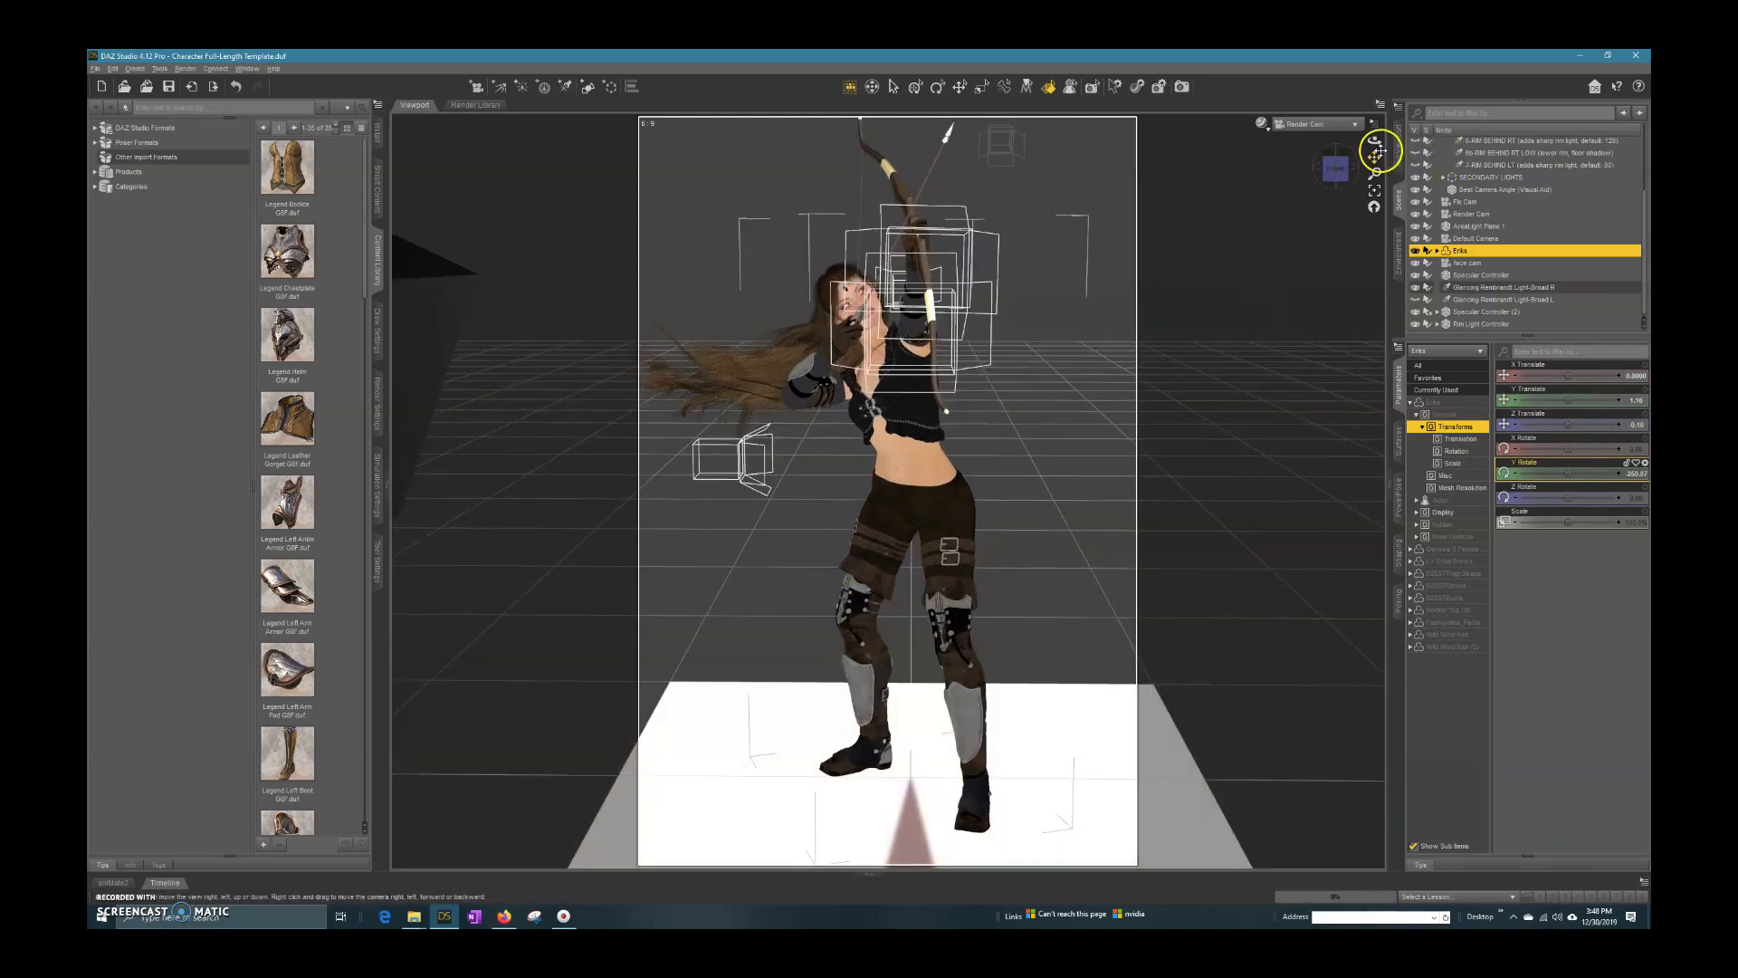
{"action": "left_click_drag", "start_coordinate": [1374, 158], "coordinate": [1412, 181]}
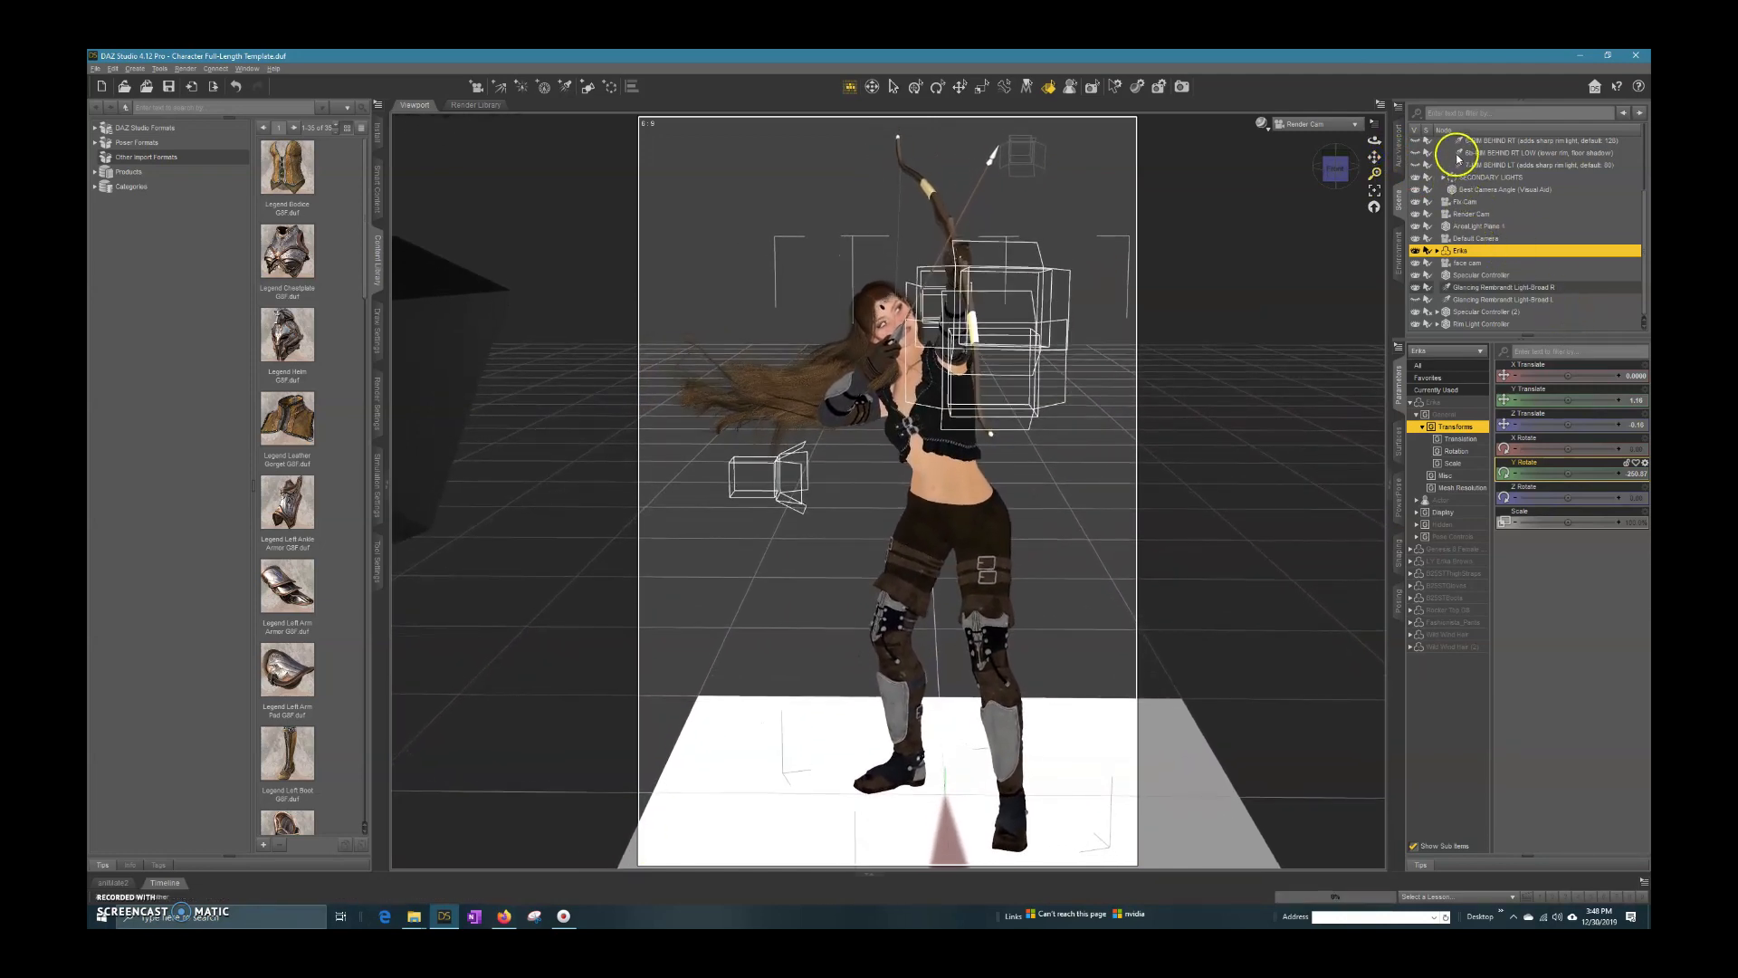
Step: Collapse the BOSS LIGHTS group in the scene list
{"action": "scroll", "coordinate": [1483, 194], "scroll_direction": "up", "scroll_amount": 1}
{"action": "scroll", "coordinate": [1482, 194], "scroll_direction": "up", "scroll_amount": 4}
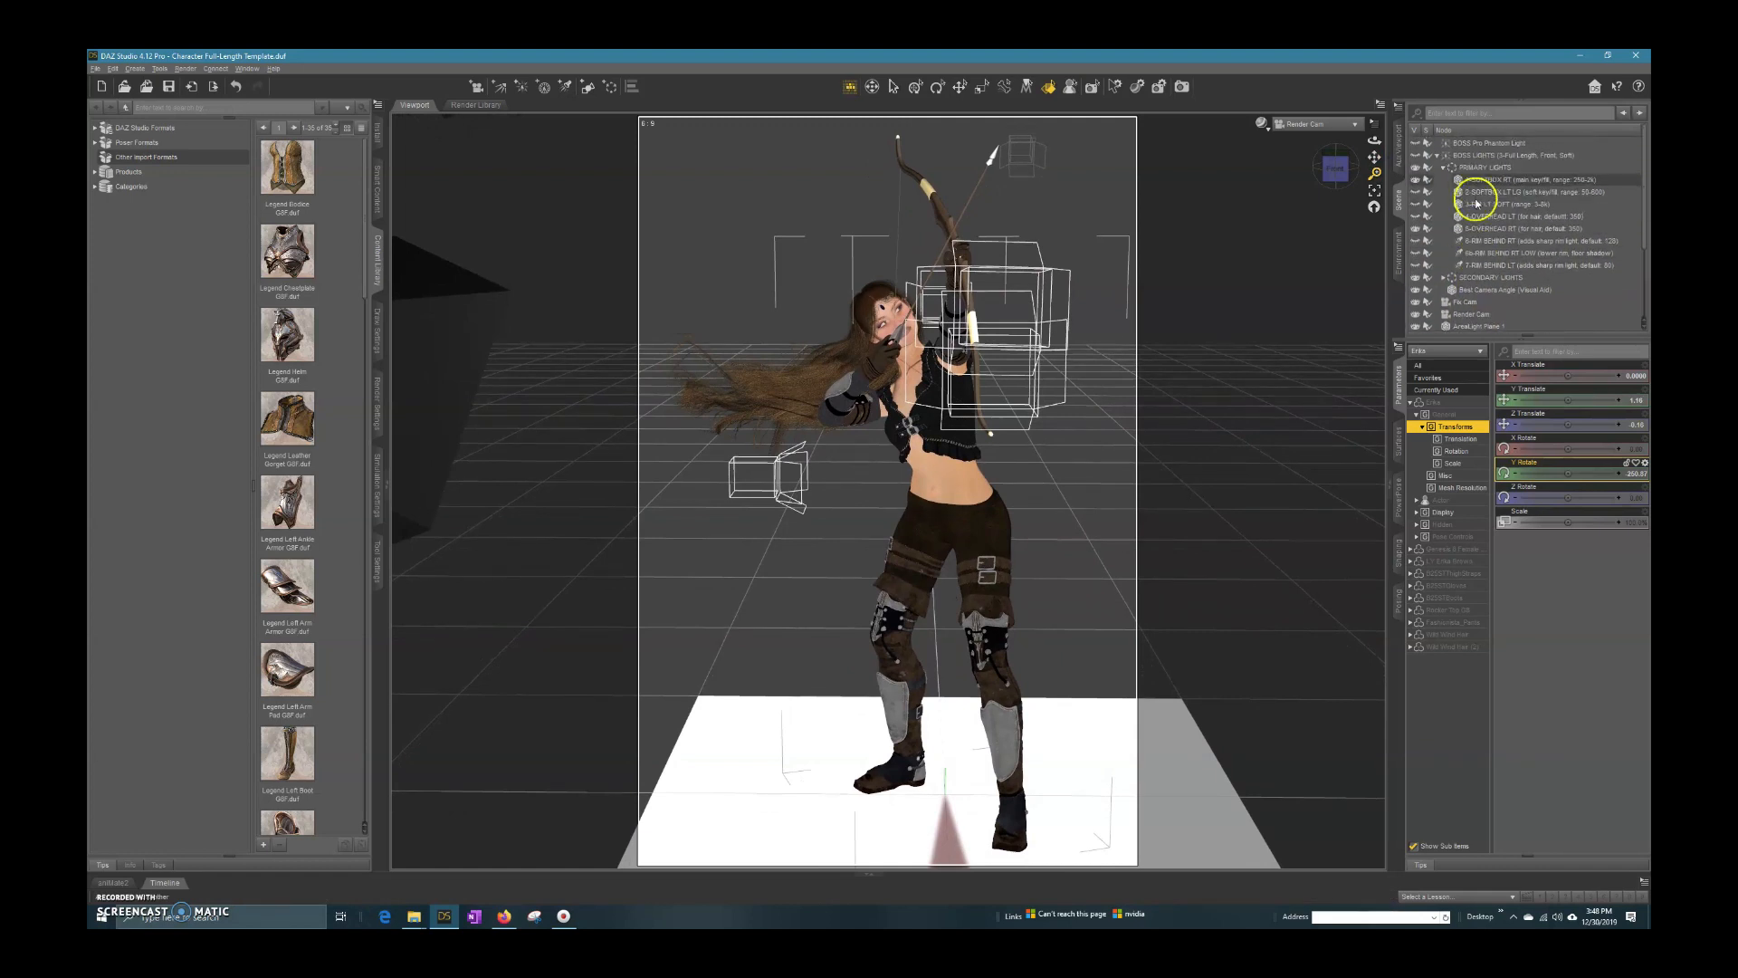
{"action": "left_click", "coordinate": [1435, 156]}
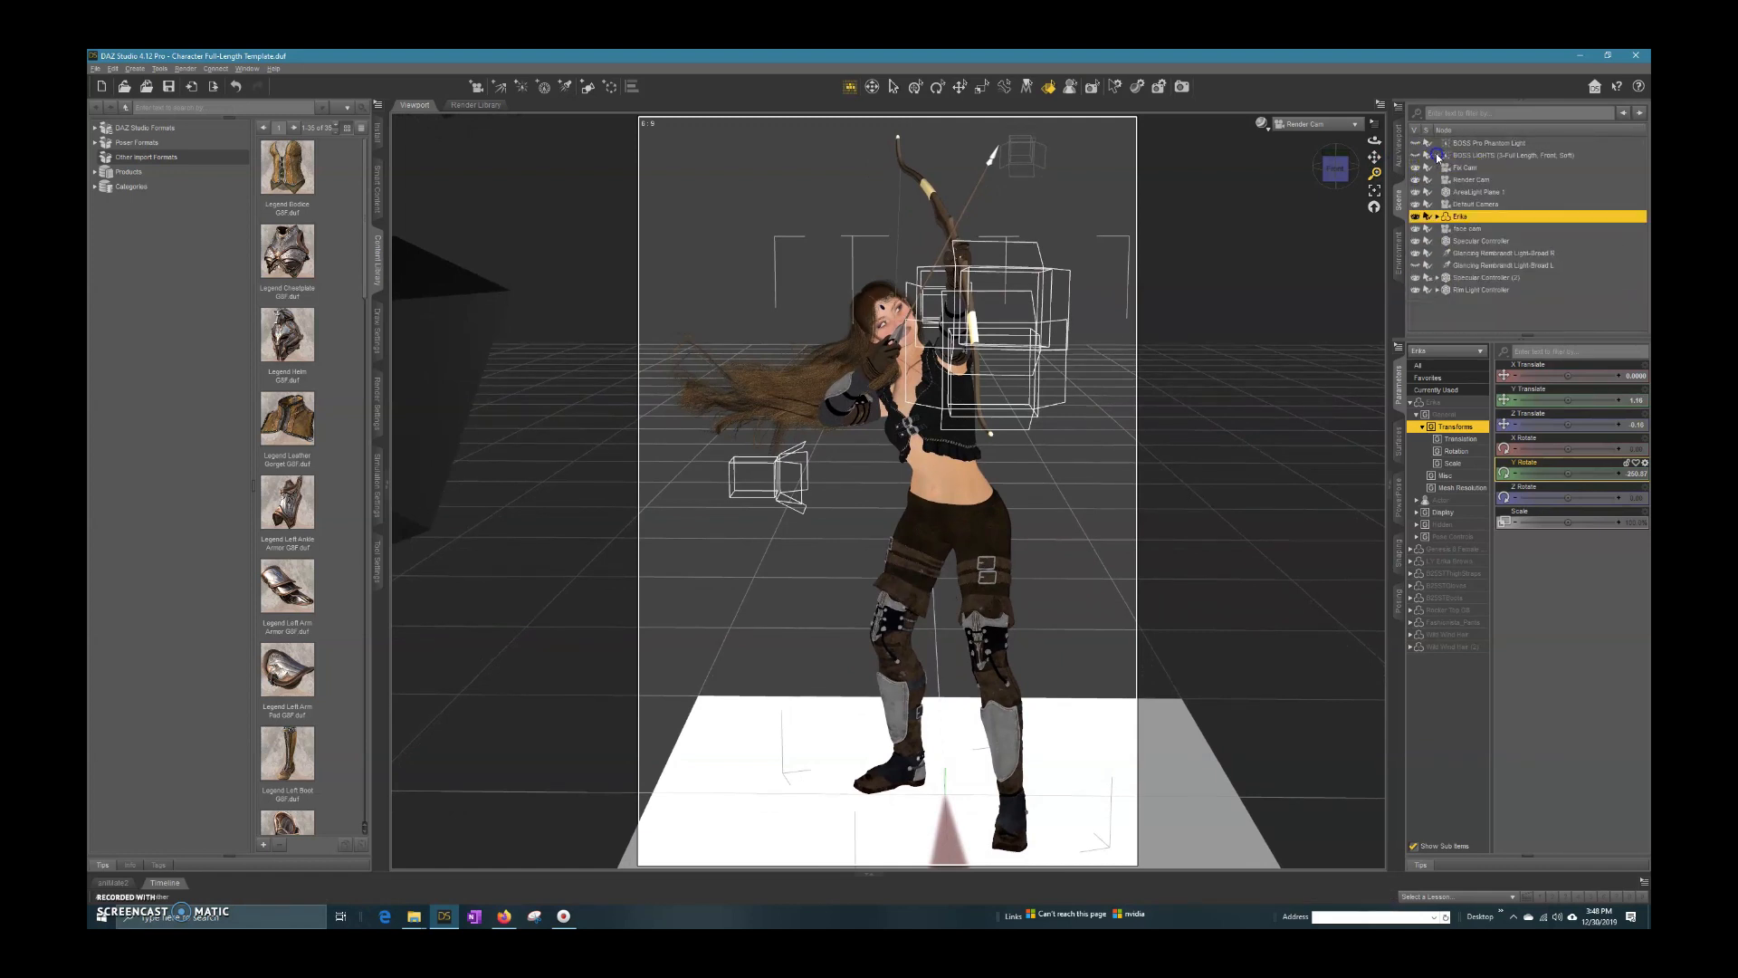
Step: Delete the light plane listed below the Render Cam and orbit the Fix Cam view slightly around the archer
{"action": "left_click", "coordinate": [1460, 193]}
{"action": "key", "text": "Delete"}
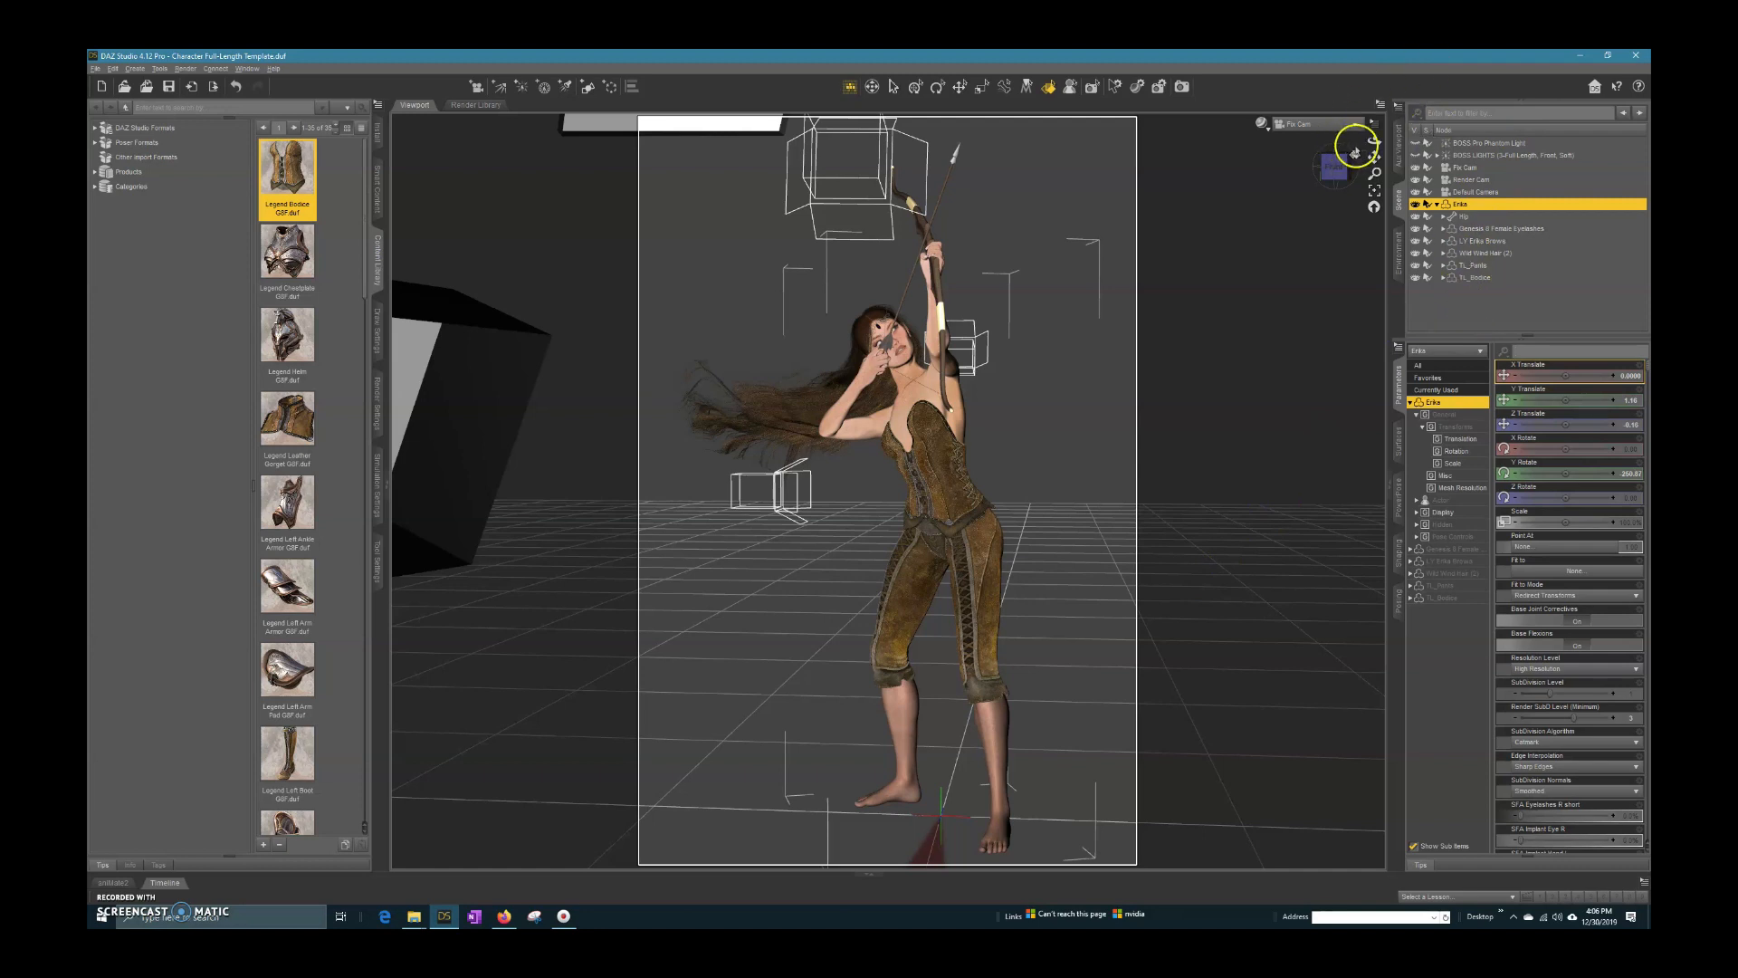
{"action": "left_click_drag", "start_coordinate": [1374, 138], "coordinate": [1406, 134]}
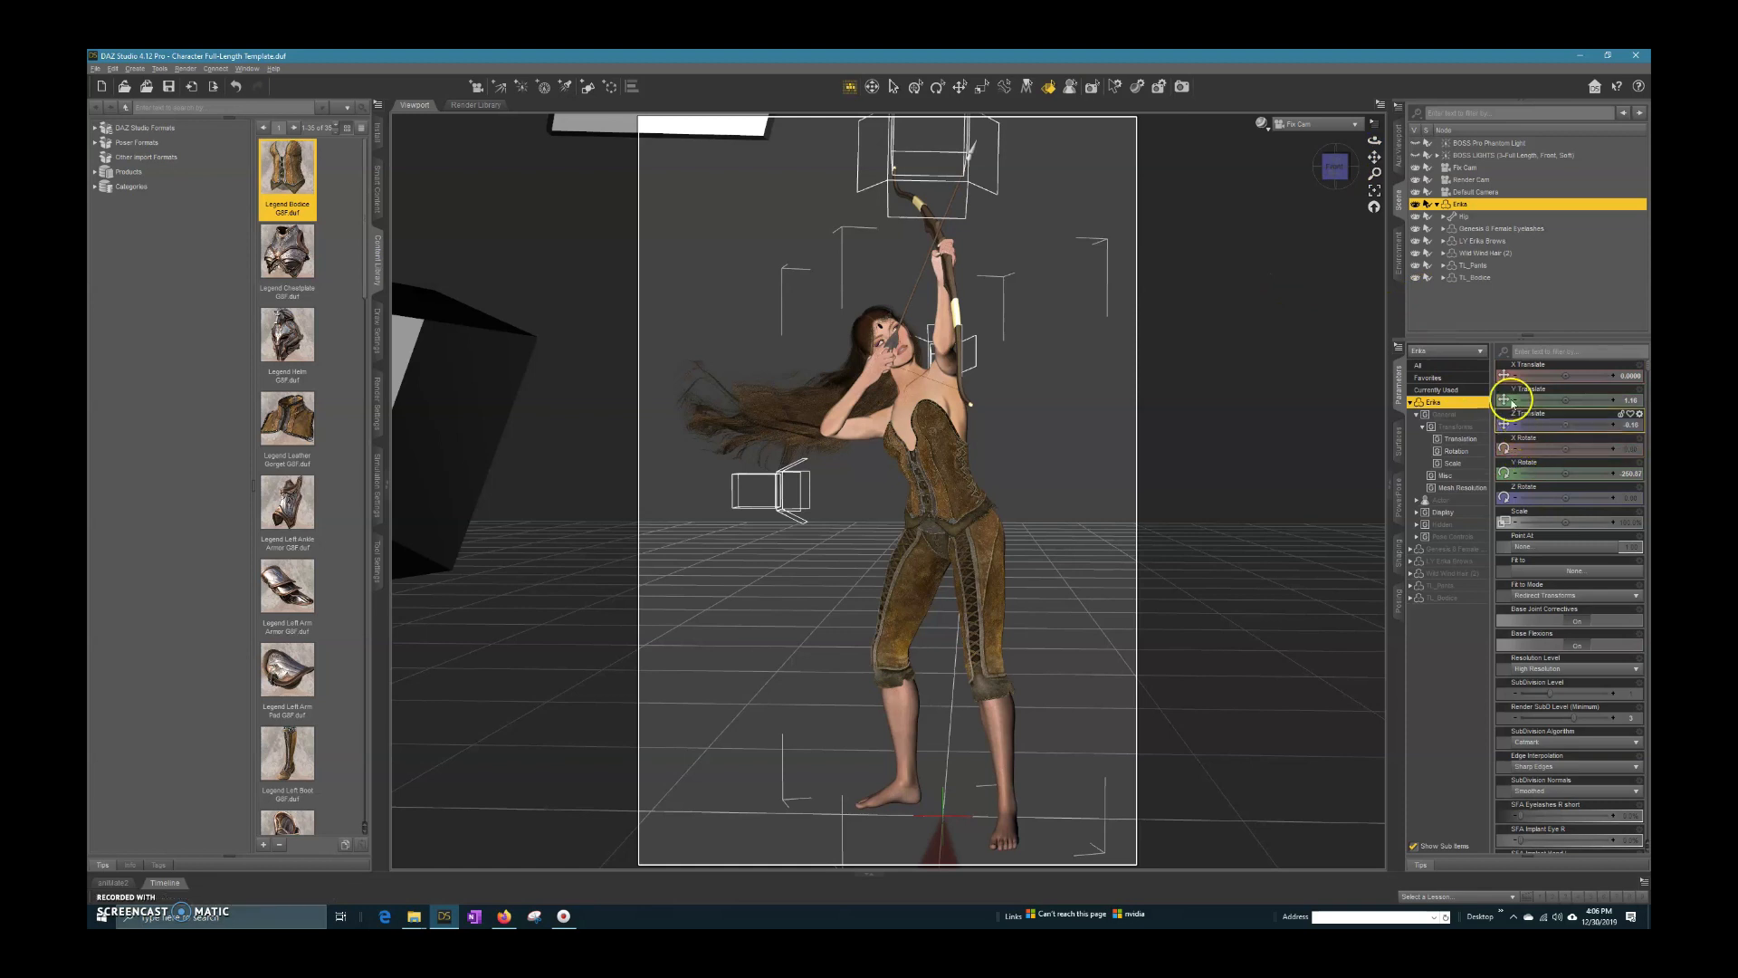
Step: Filter the archer figure's parameters for Mouth Realism HD and the HD eye detail morph, and adjust the morph strengths
{"action": "mouse_move", "coordinate": [1510, 402]}
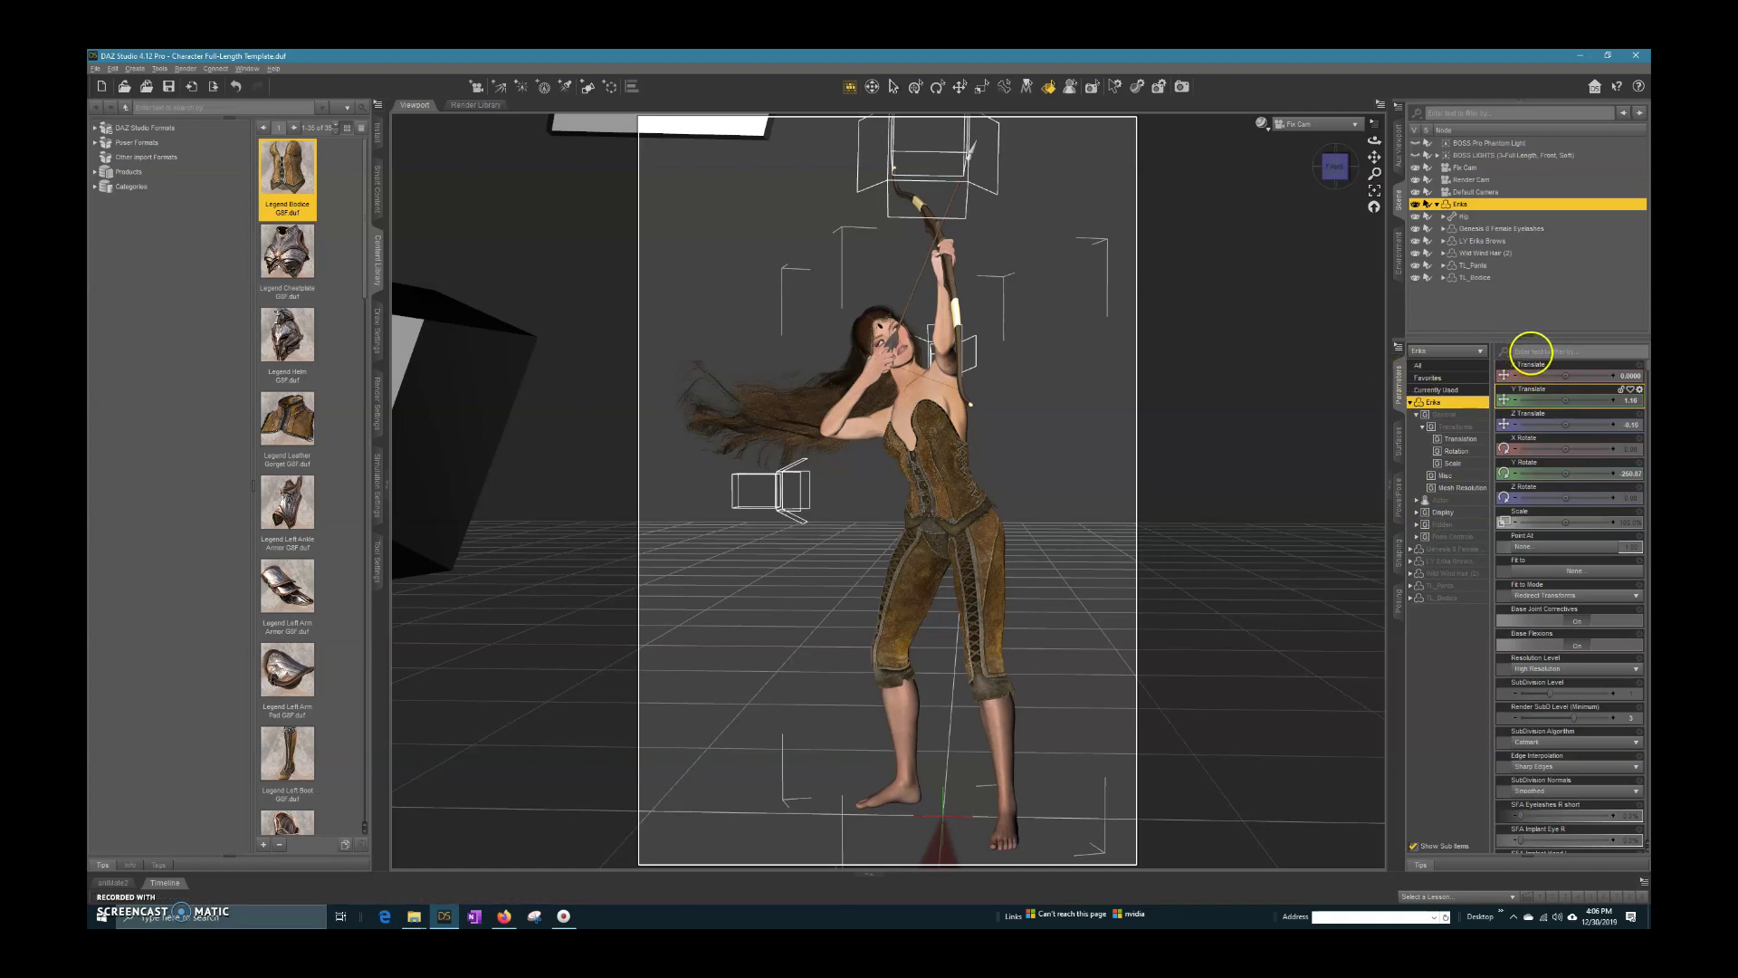
{"action": "left_click", "coordinate": [1530, 352]}
{"action": "left_click", "coordinate": [1532, 348]}
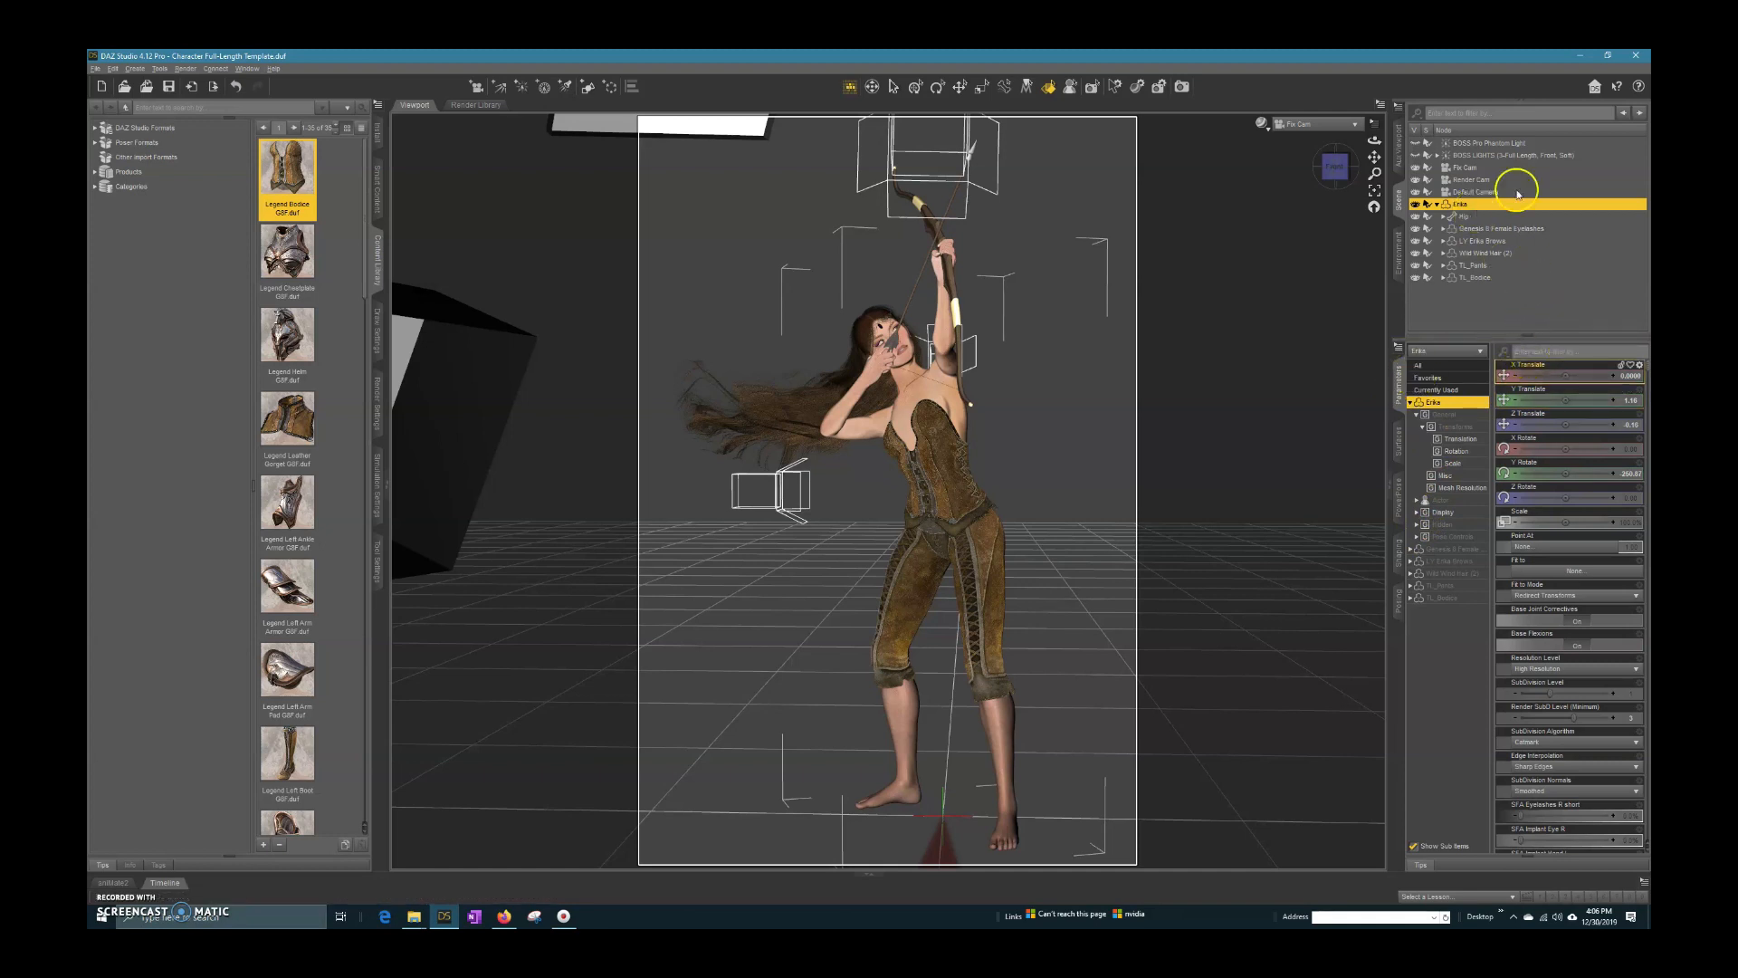
{"action": "left_click", "coordinate": [1570, 349]}
{"action": "type", "text": "res"}
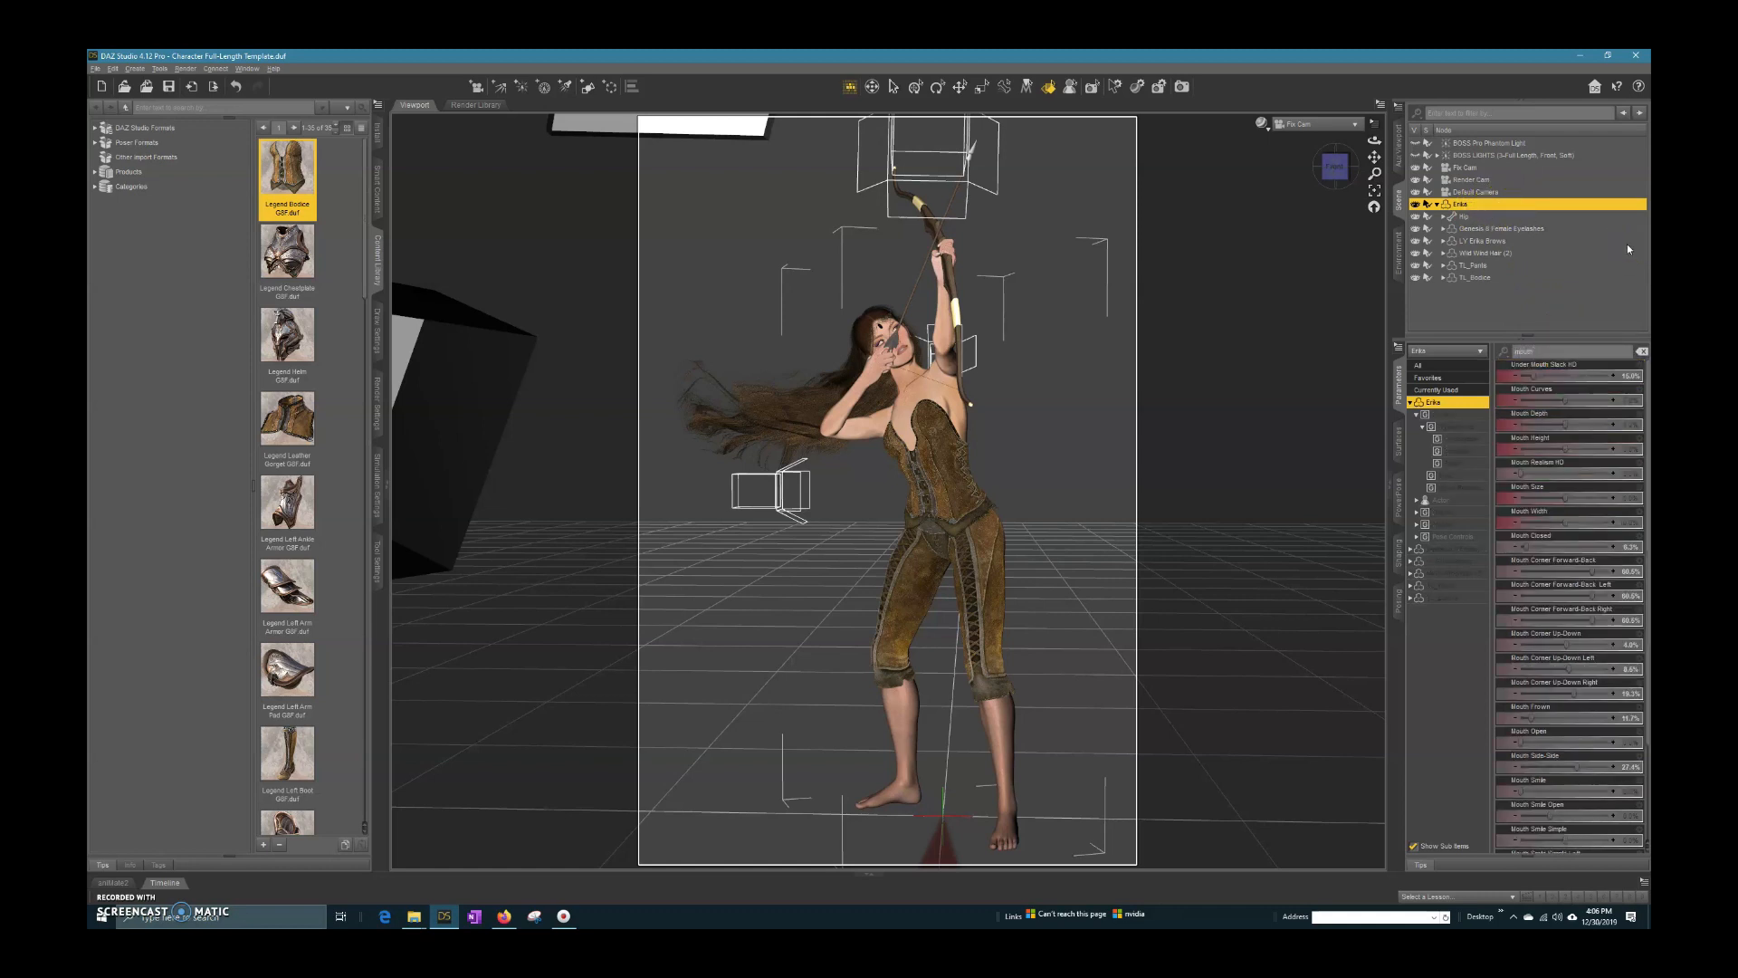
{"action": "type", "text": "lism"}
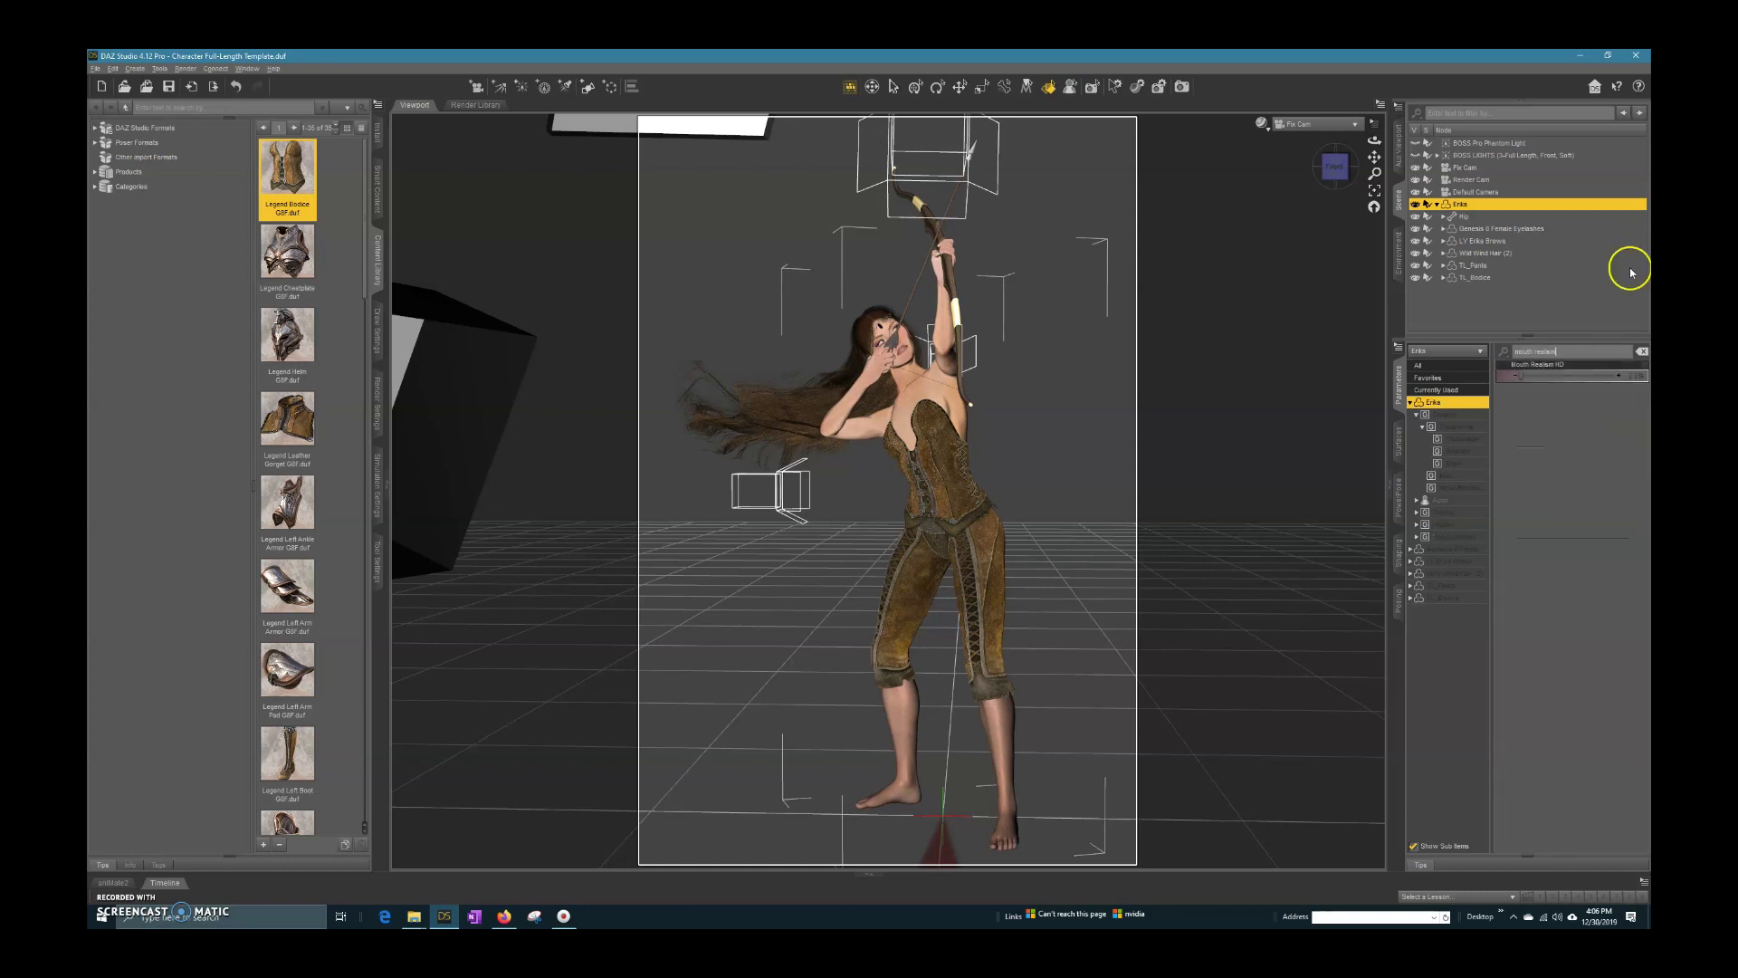
{"action": "left_click", "coordinate": [1521, 378]}
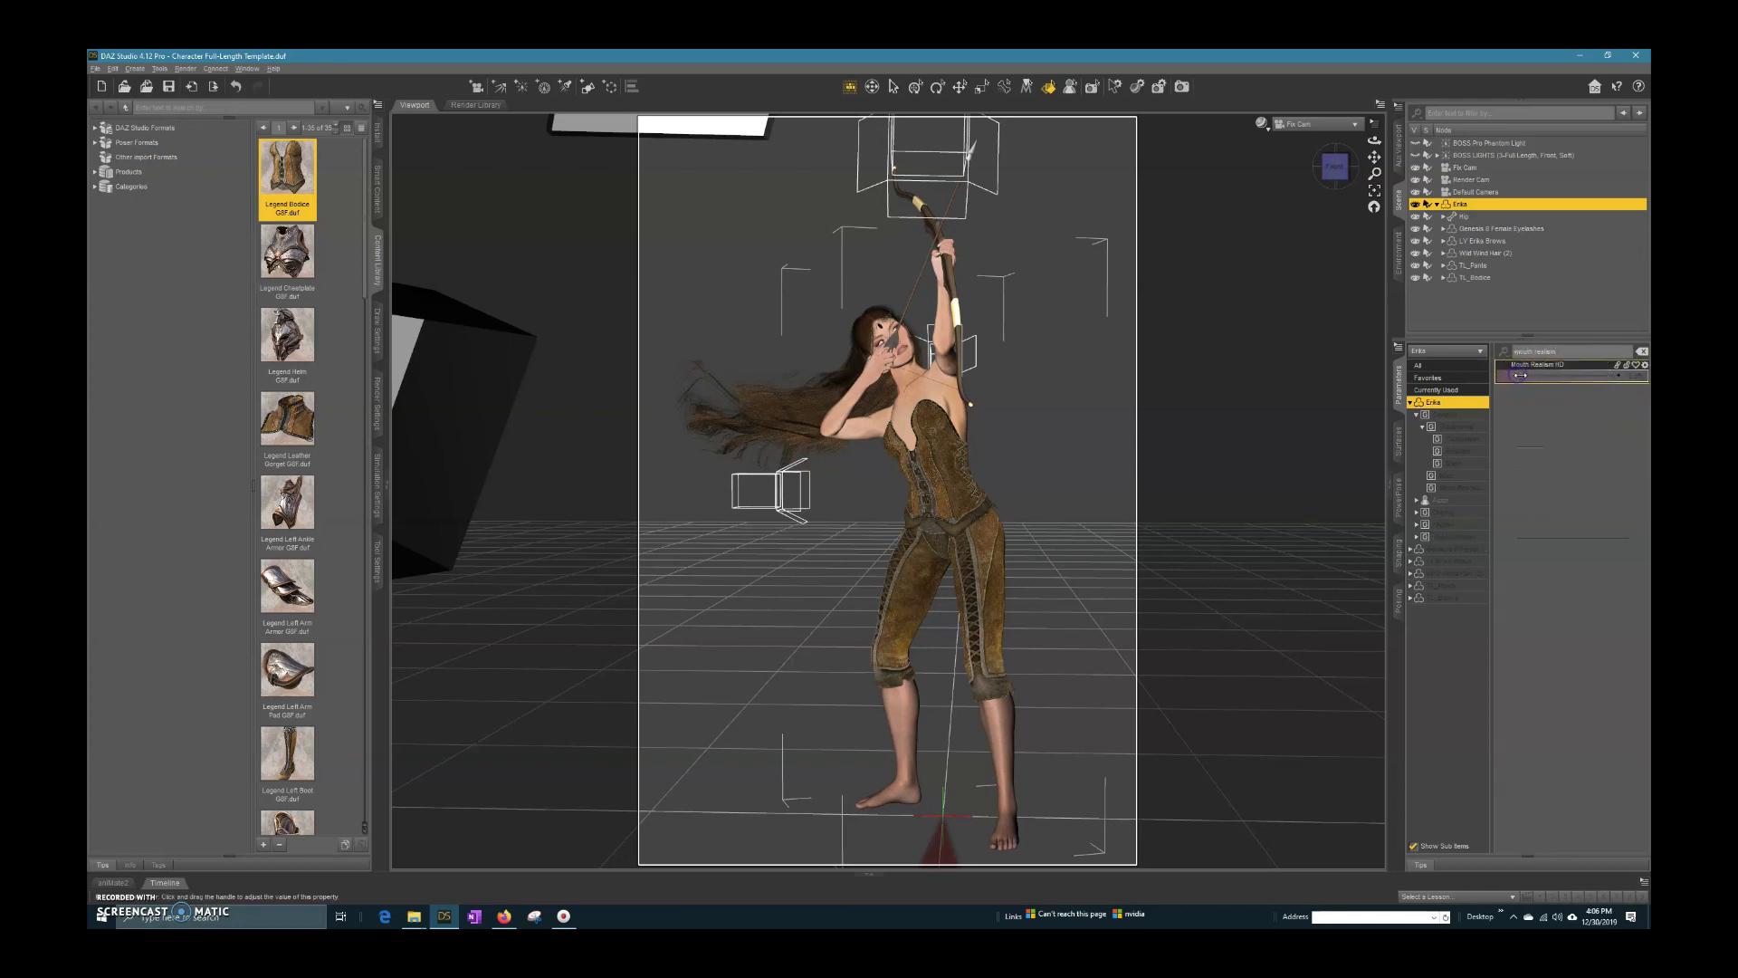
{"action": "triple_click", "coordinate": [1566, 351]}
{"action": "left_click_drag", "start_coordinate": [1521, 374], "coordinate": [1605, 377]}
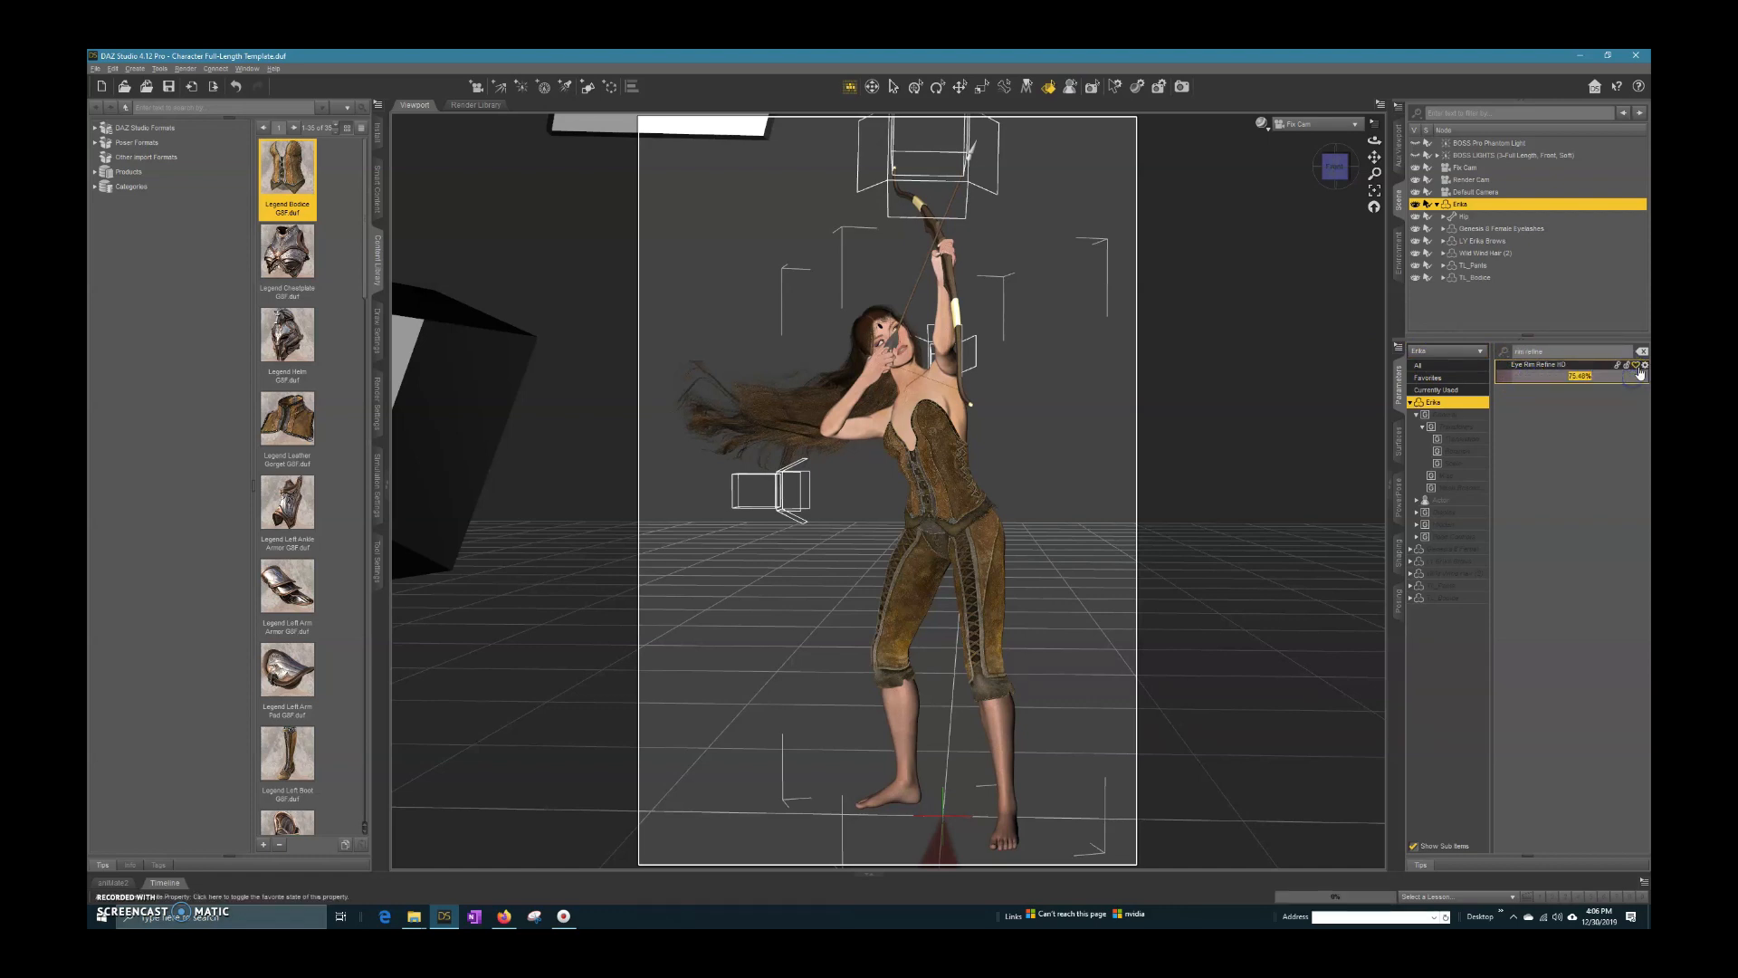
Step: Find the Eyes Cornea Bulge parameter of the archer figure and set it to 60%
{"action": "triple_click", "coordinate": [1548, 353]}
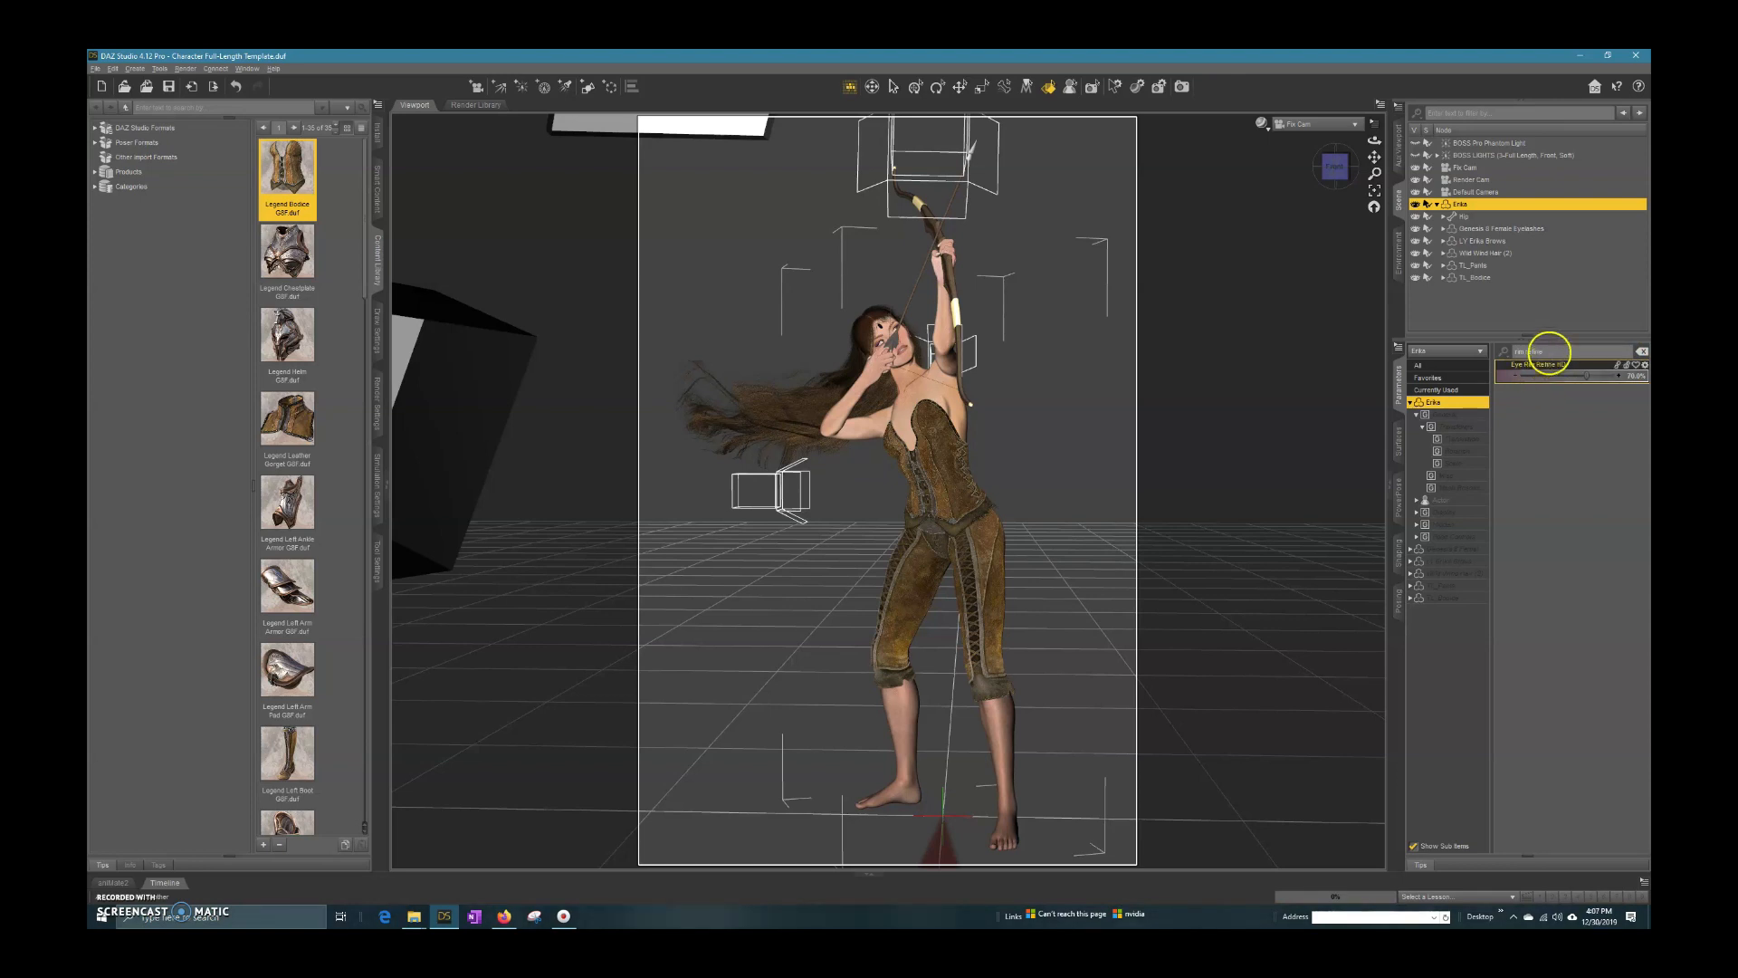
{"action": "type", "text": "d"}
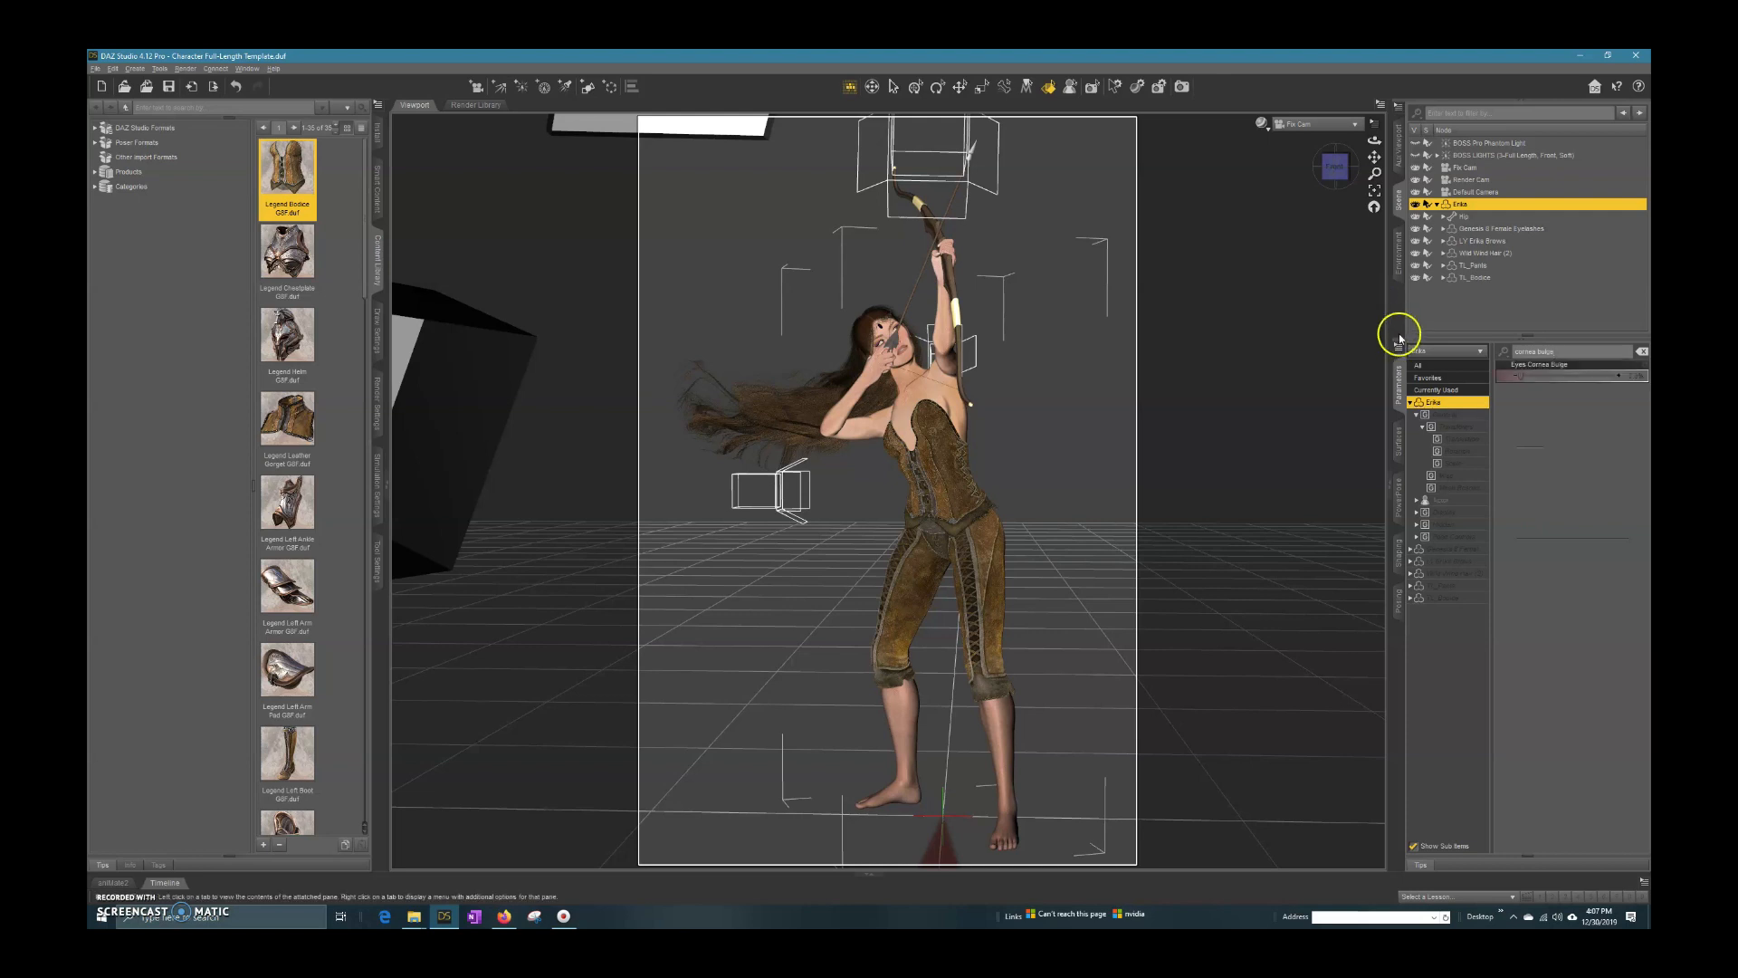
{"action": "left_click", "coordinate": [1568, 378]}
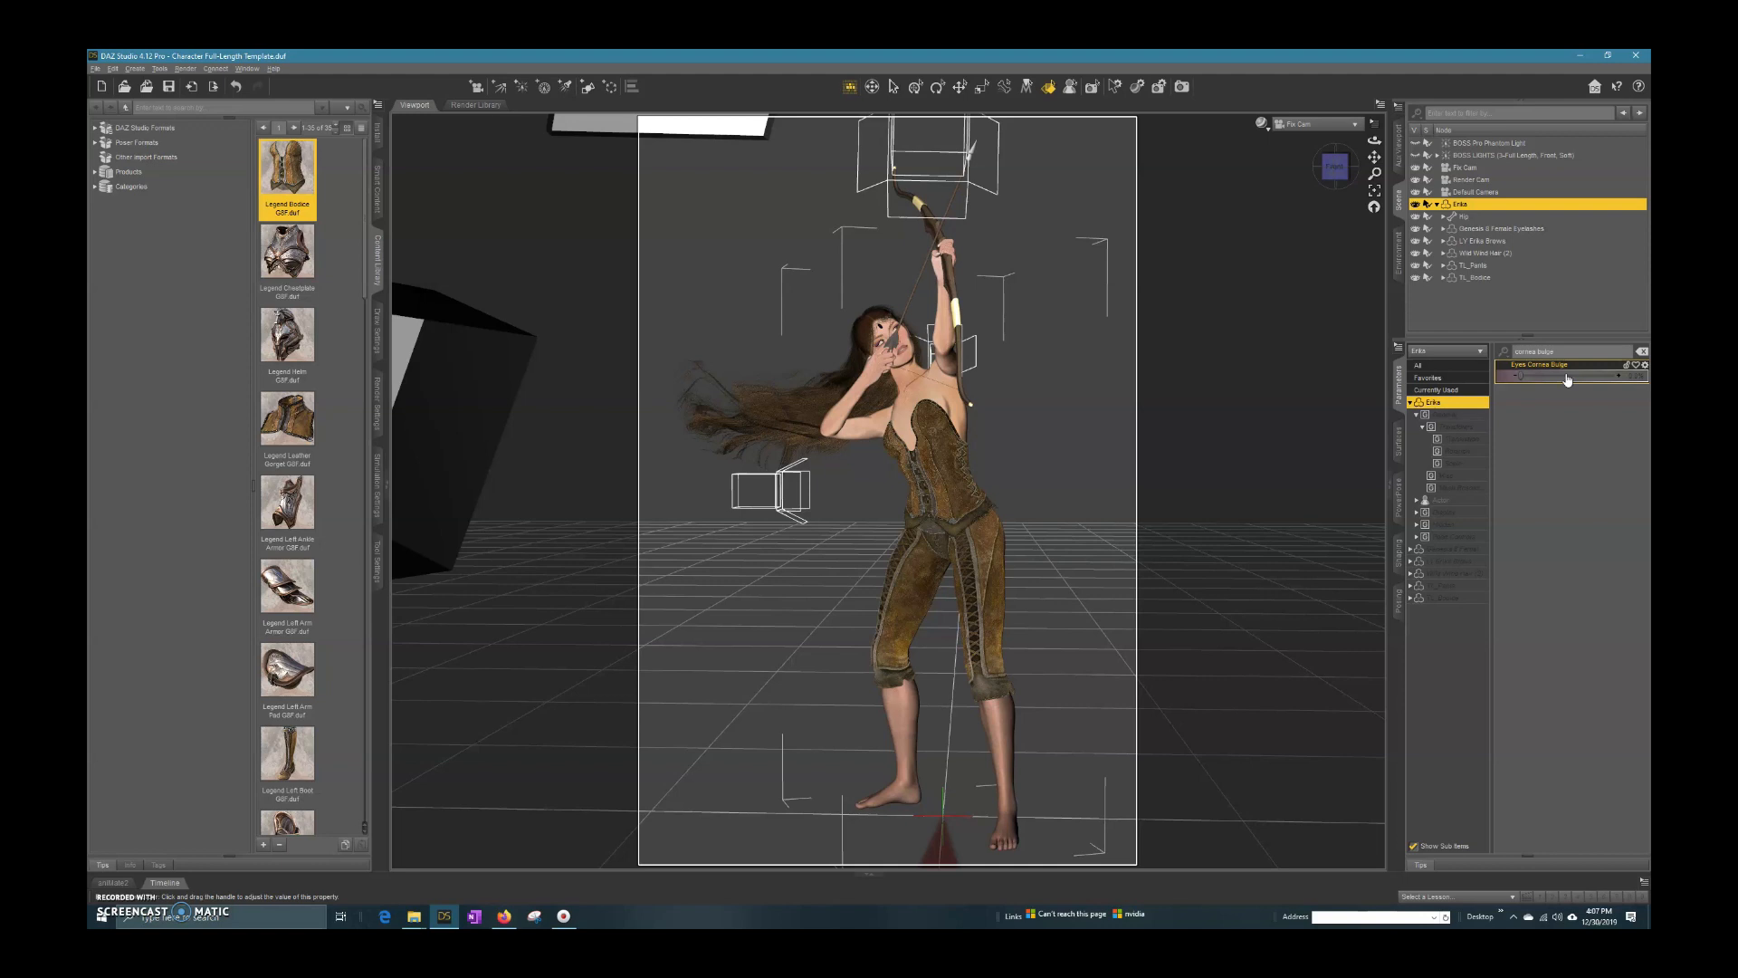
{"action": "left_click_drag", "start_coordinate": [1567, 380], "coordinate": [1640, 381]}
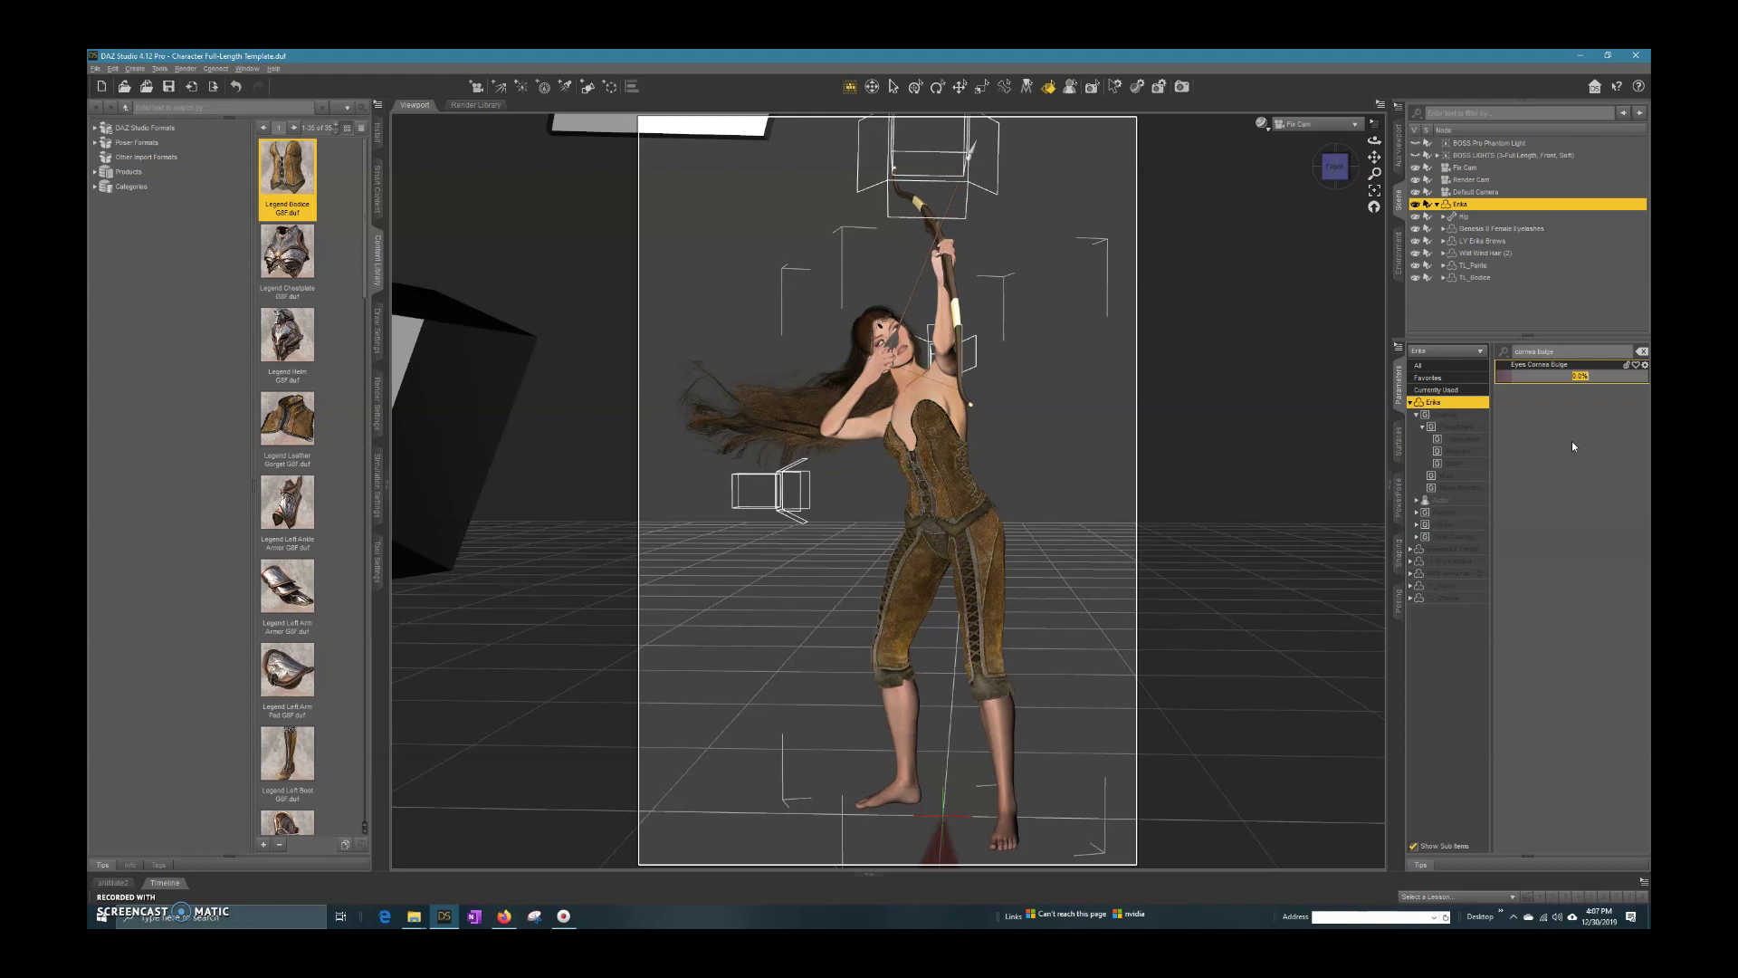
{"action": "type", "text": "60"}
{"action": "key", "text": "Return"}
{"action": "left_click", "coordinate": [1580, 414]}
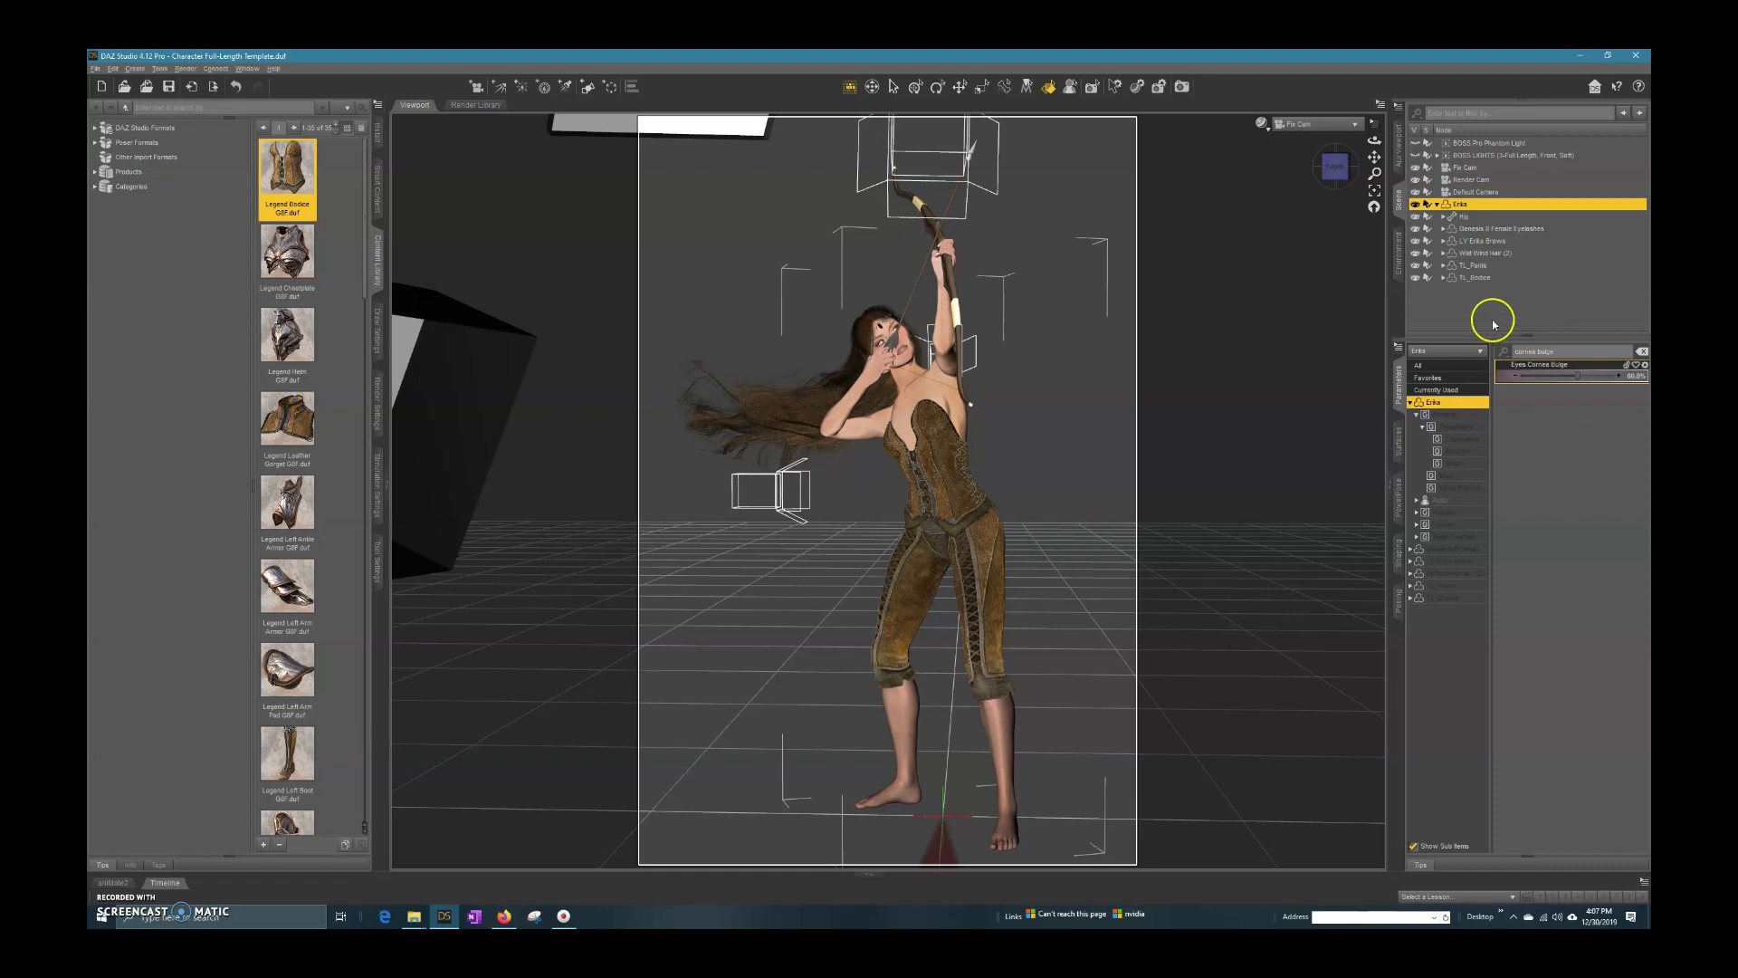
Step: Clear the parameter filter and collapse the archer figure's parameter groups
{"action": "left_click", "coordinate": [1642, 351]}
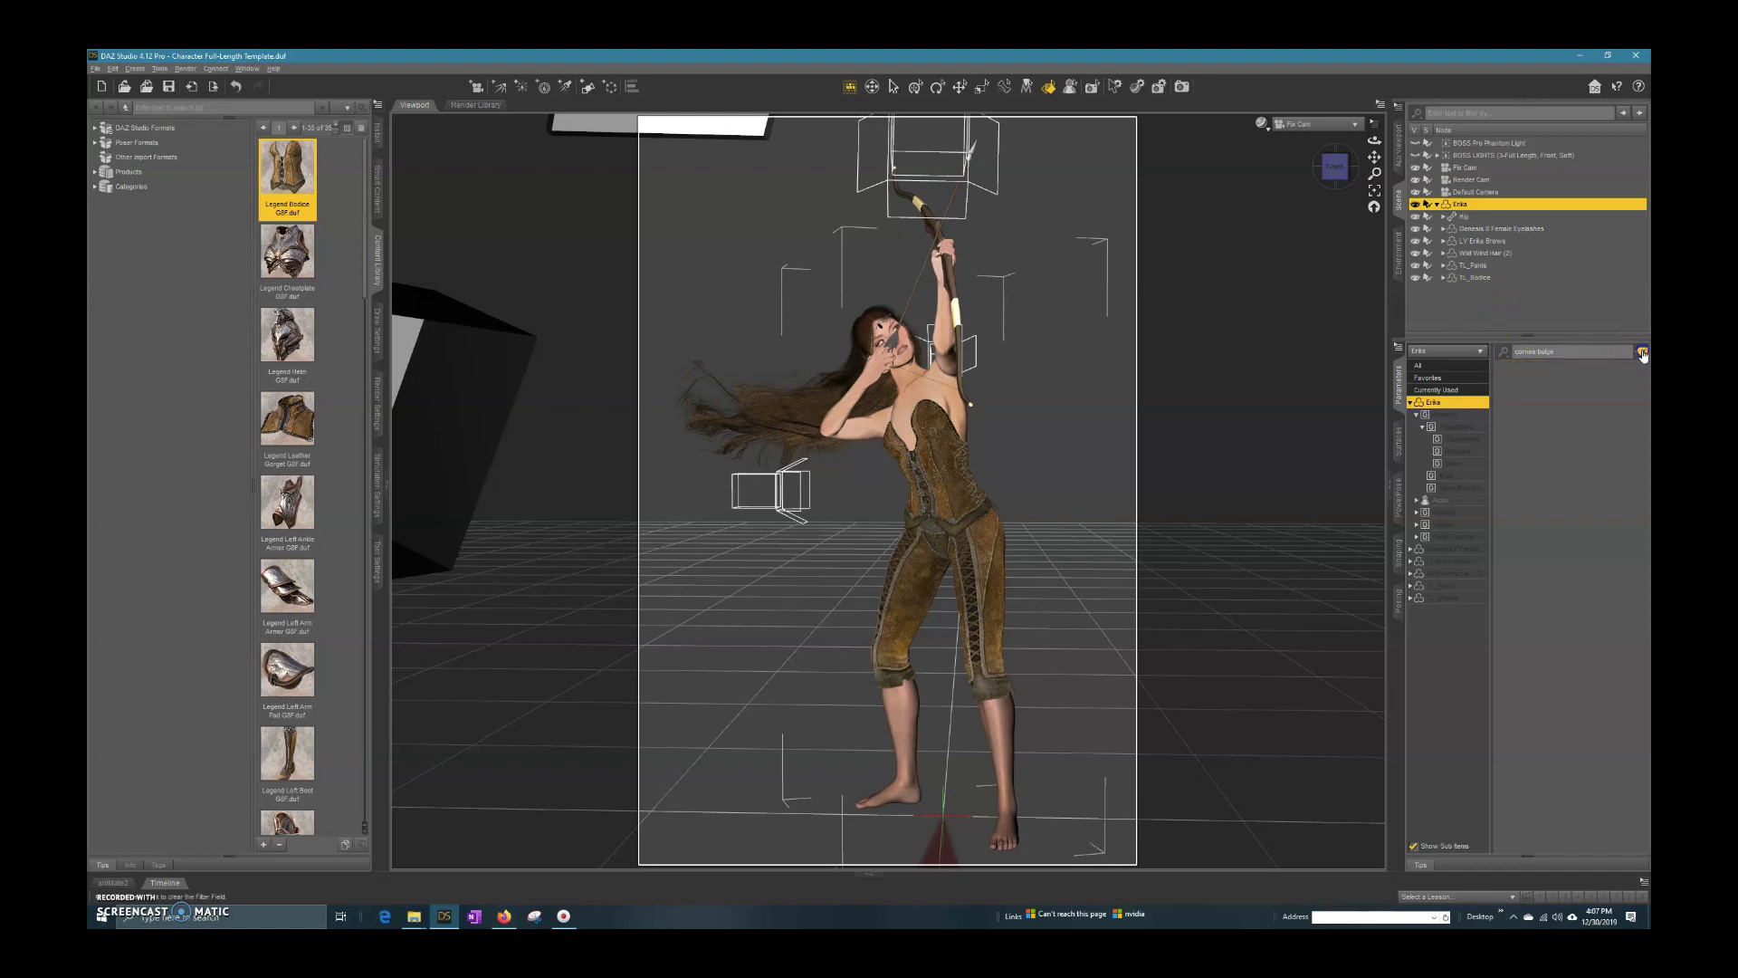
{"action": "right_click", "coordinate": [1459, 409]}
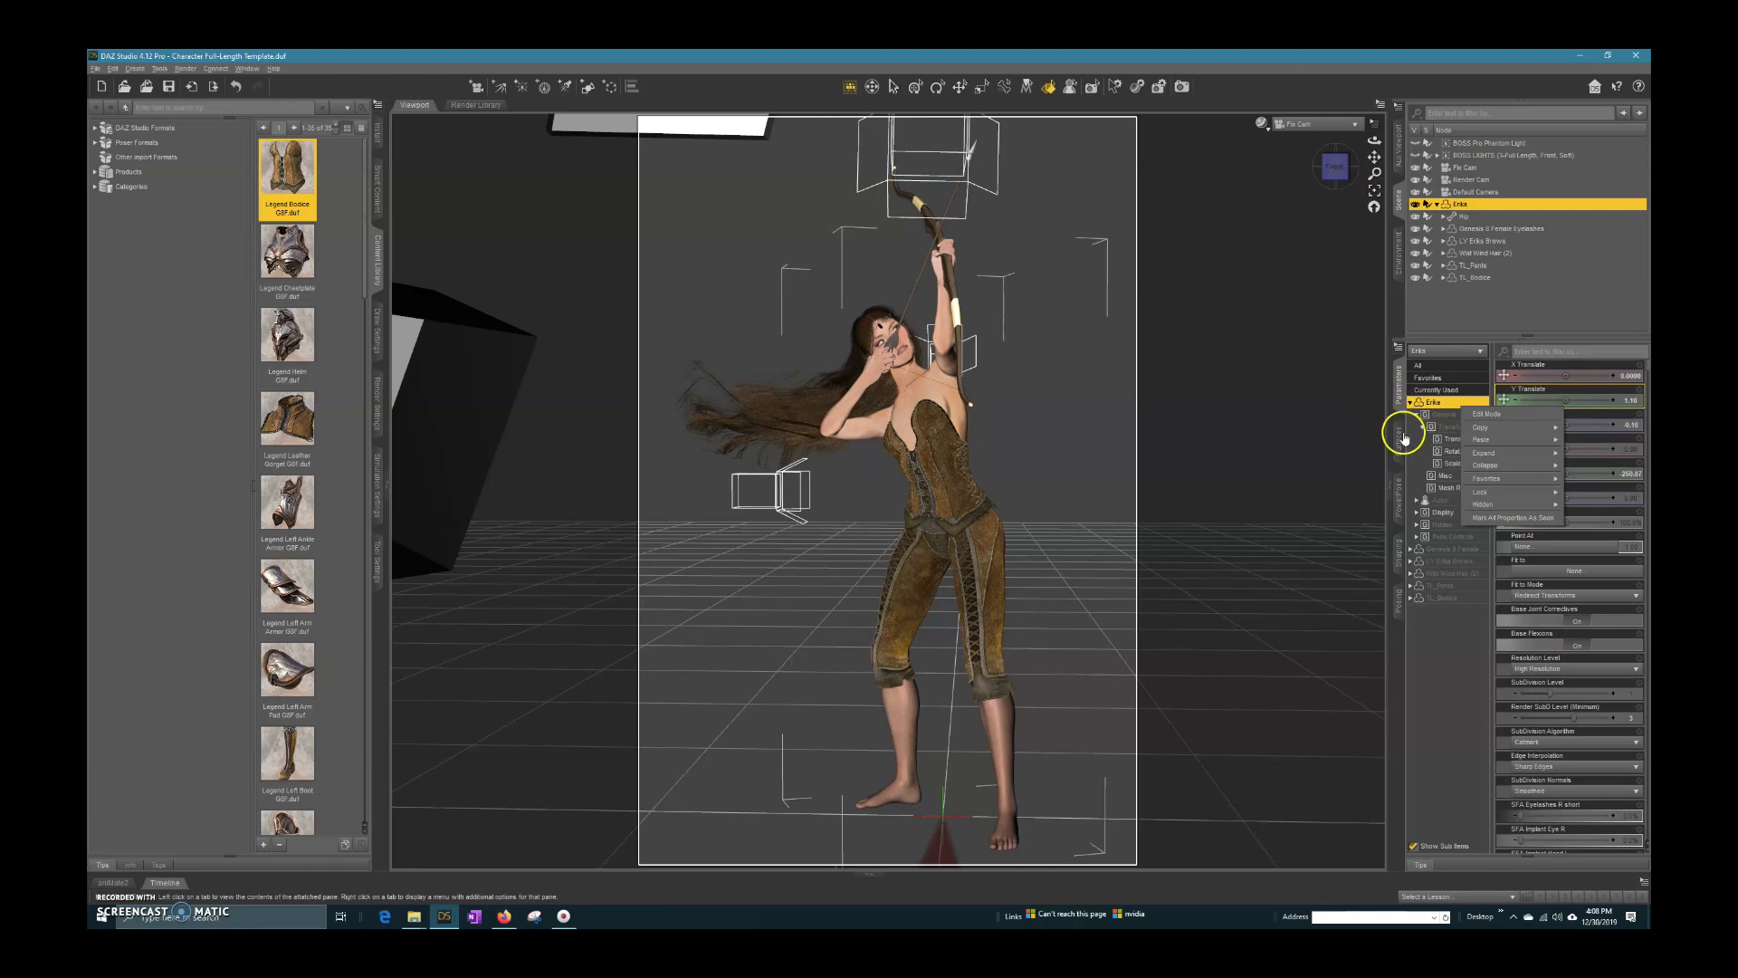
{"action": "left_click", "coordinate": [1444, 316]}
{"action": "left_click", "coordinate": [1481, 205]}
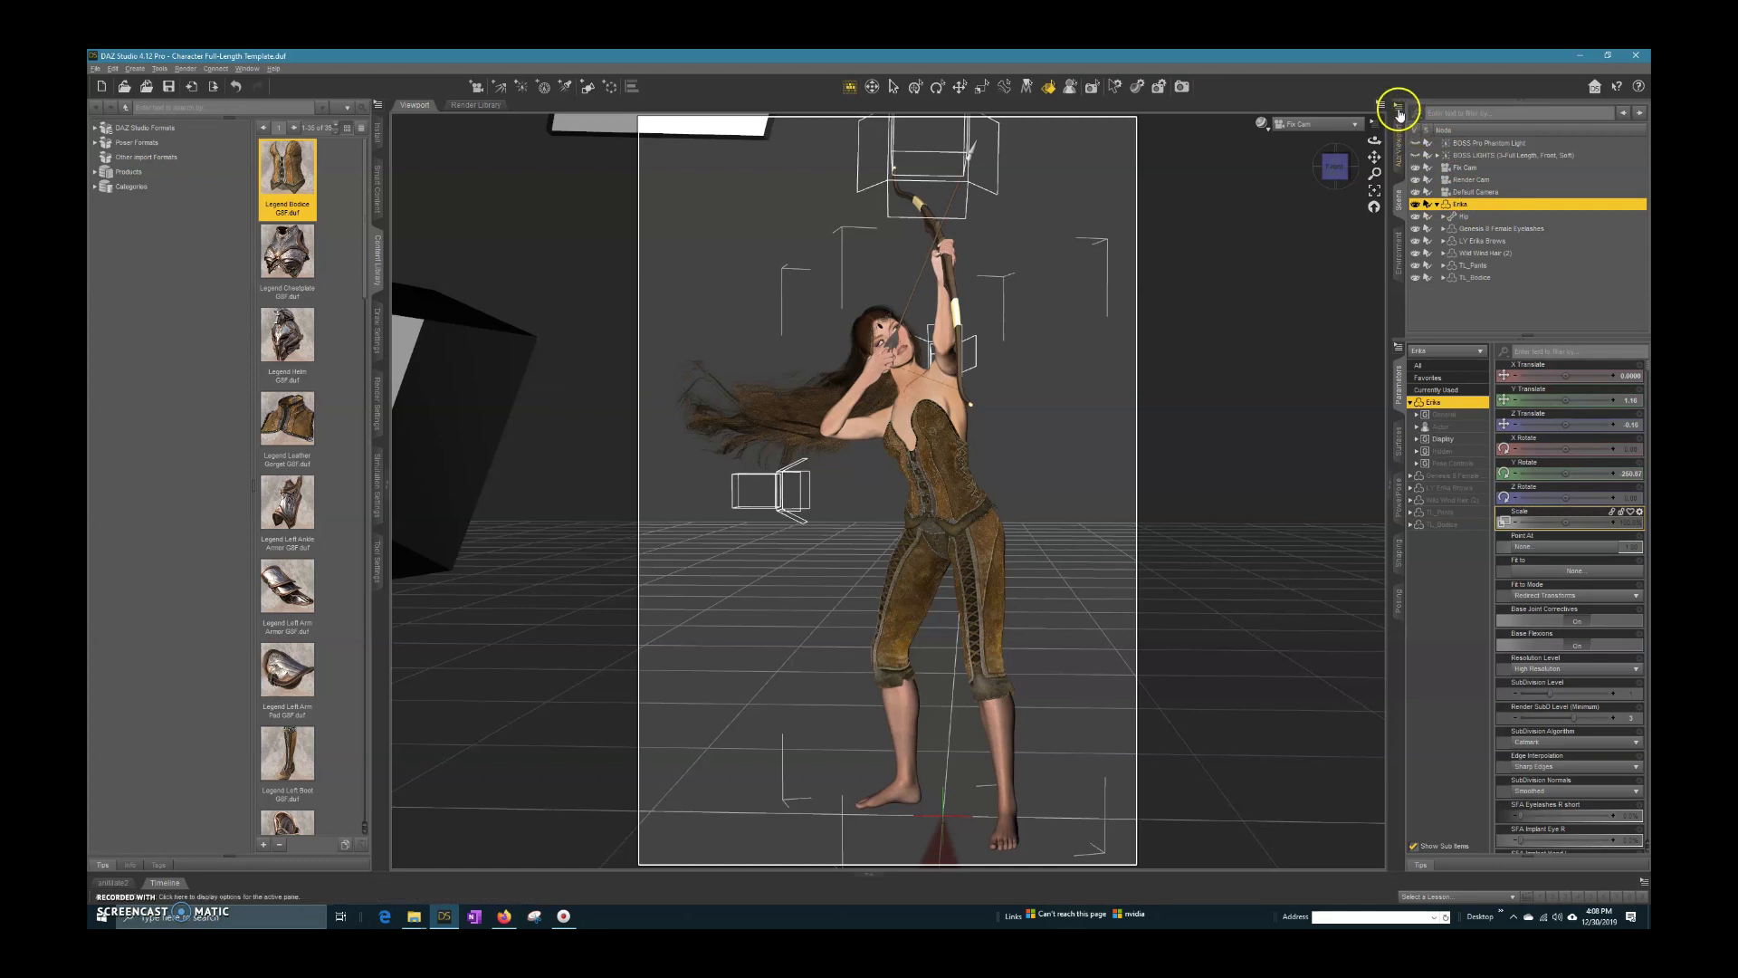
Step: Convert the archer's hair geometry to SubD
{"action": "left_click", "coordinate": [1479, 252]}
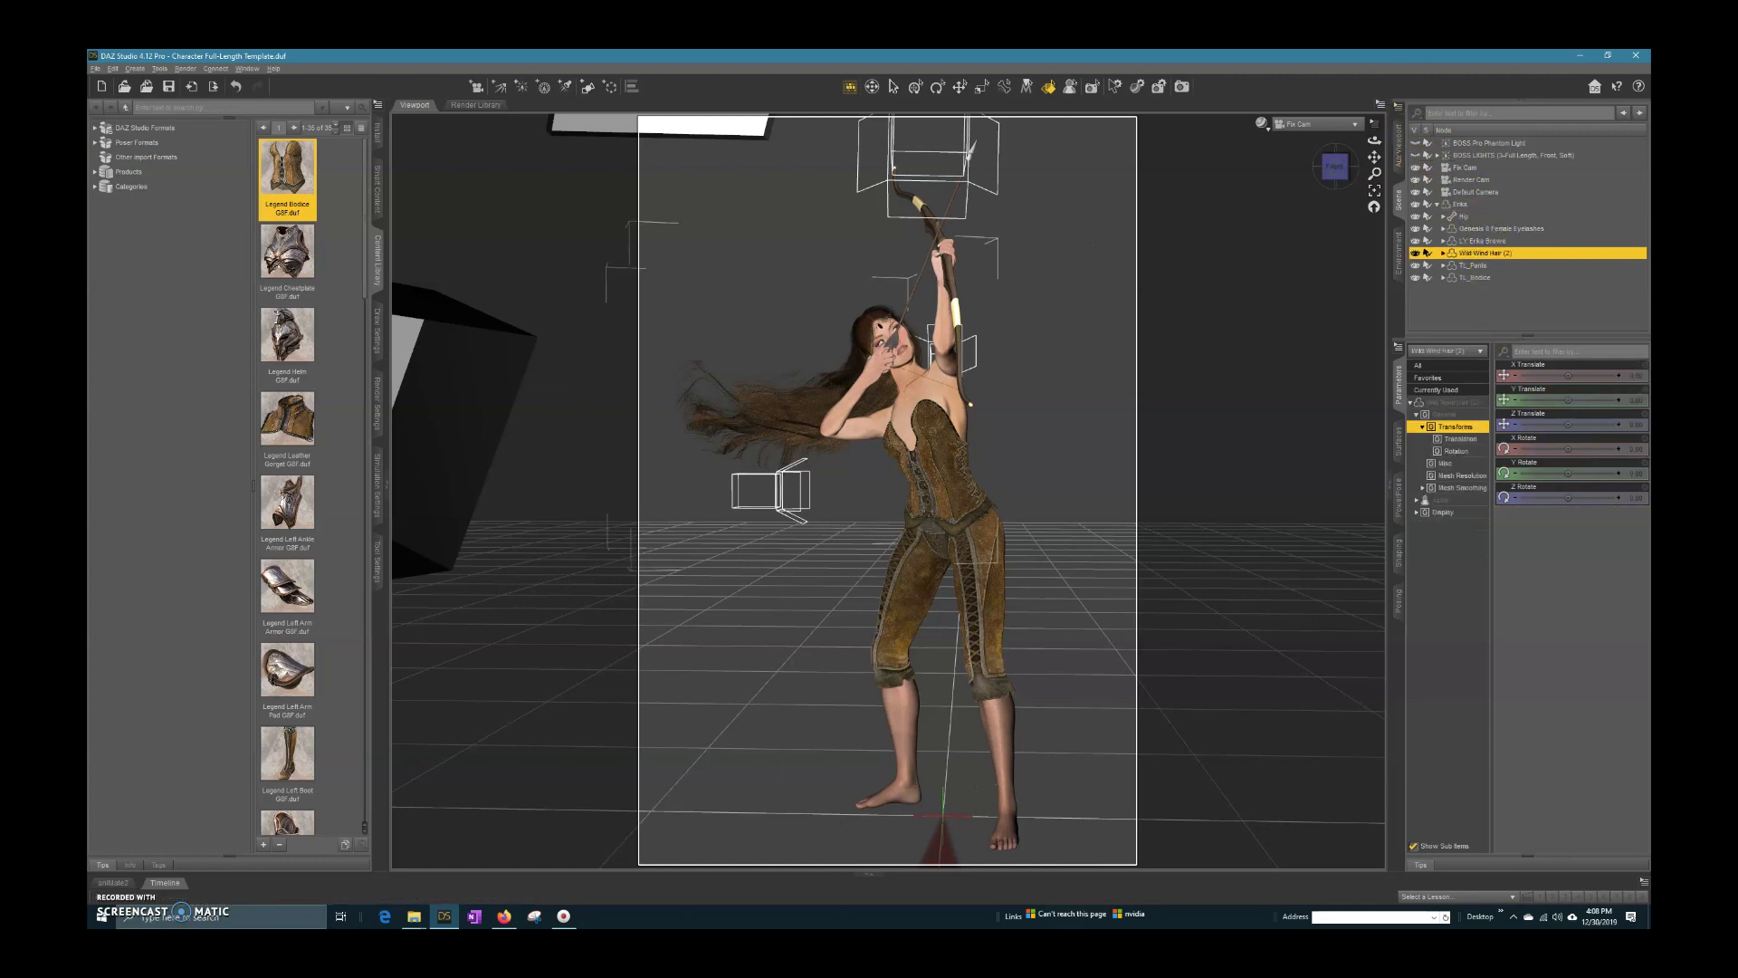
{"action": "left_click", "coordinate": [1398, 108]}
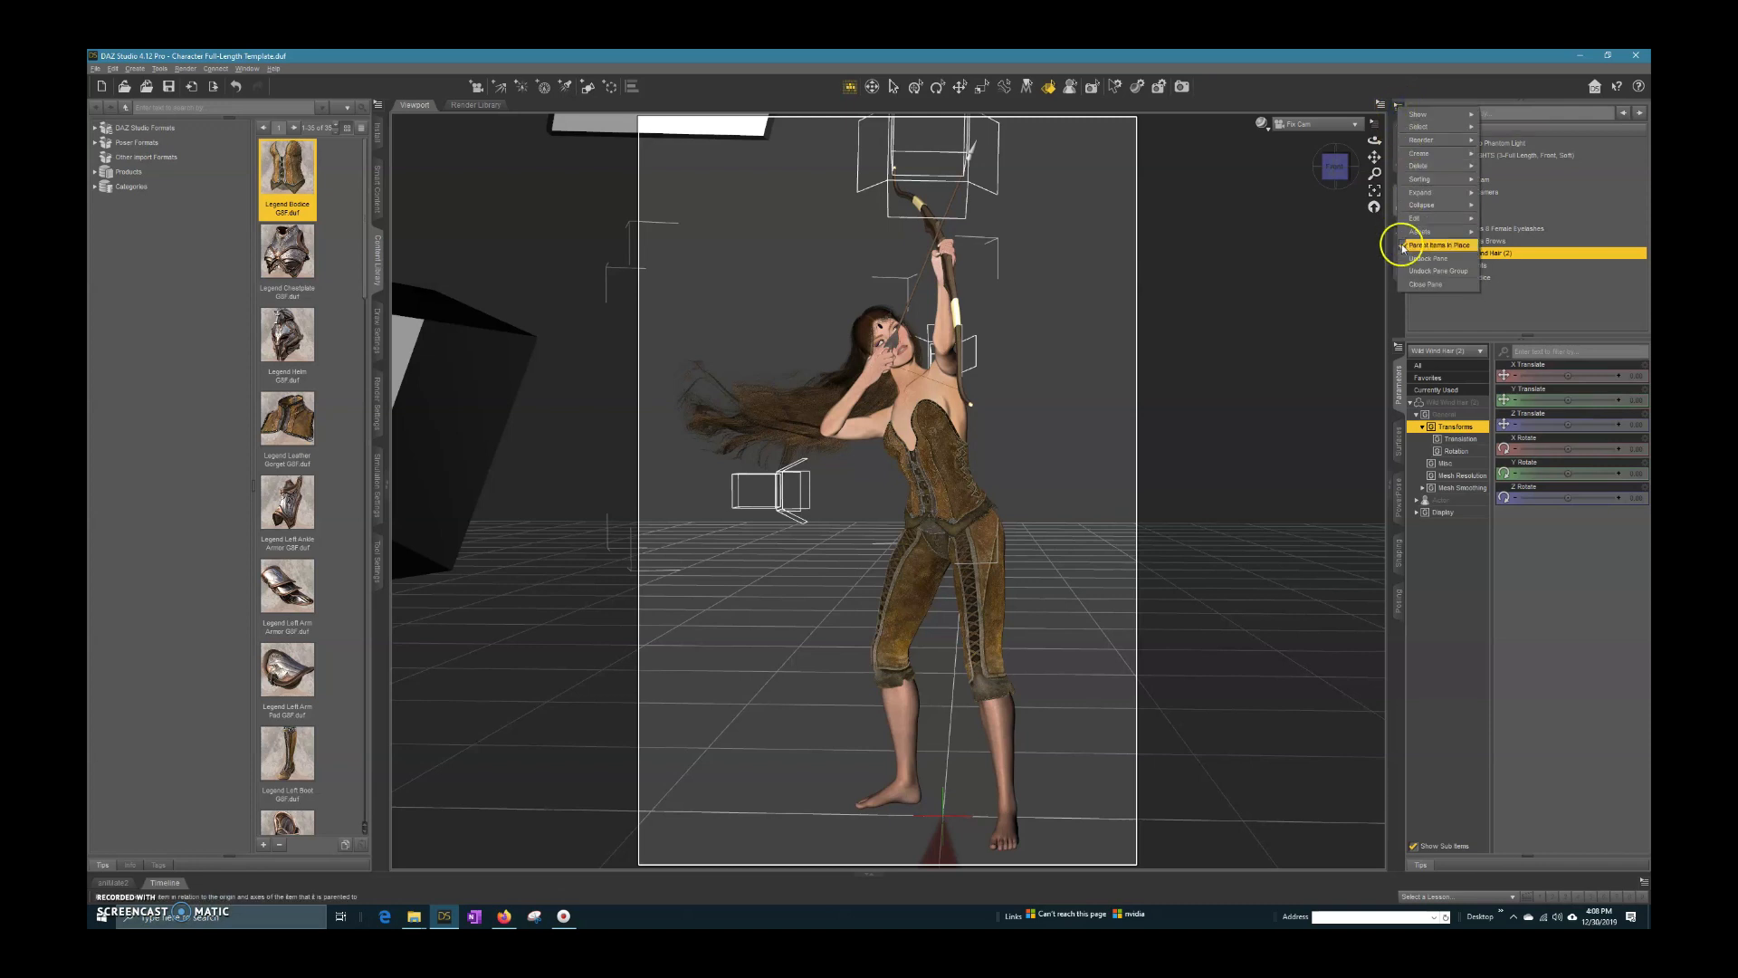
{"action": "mouse_move", "coordinate": [1424, 218]}
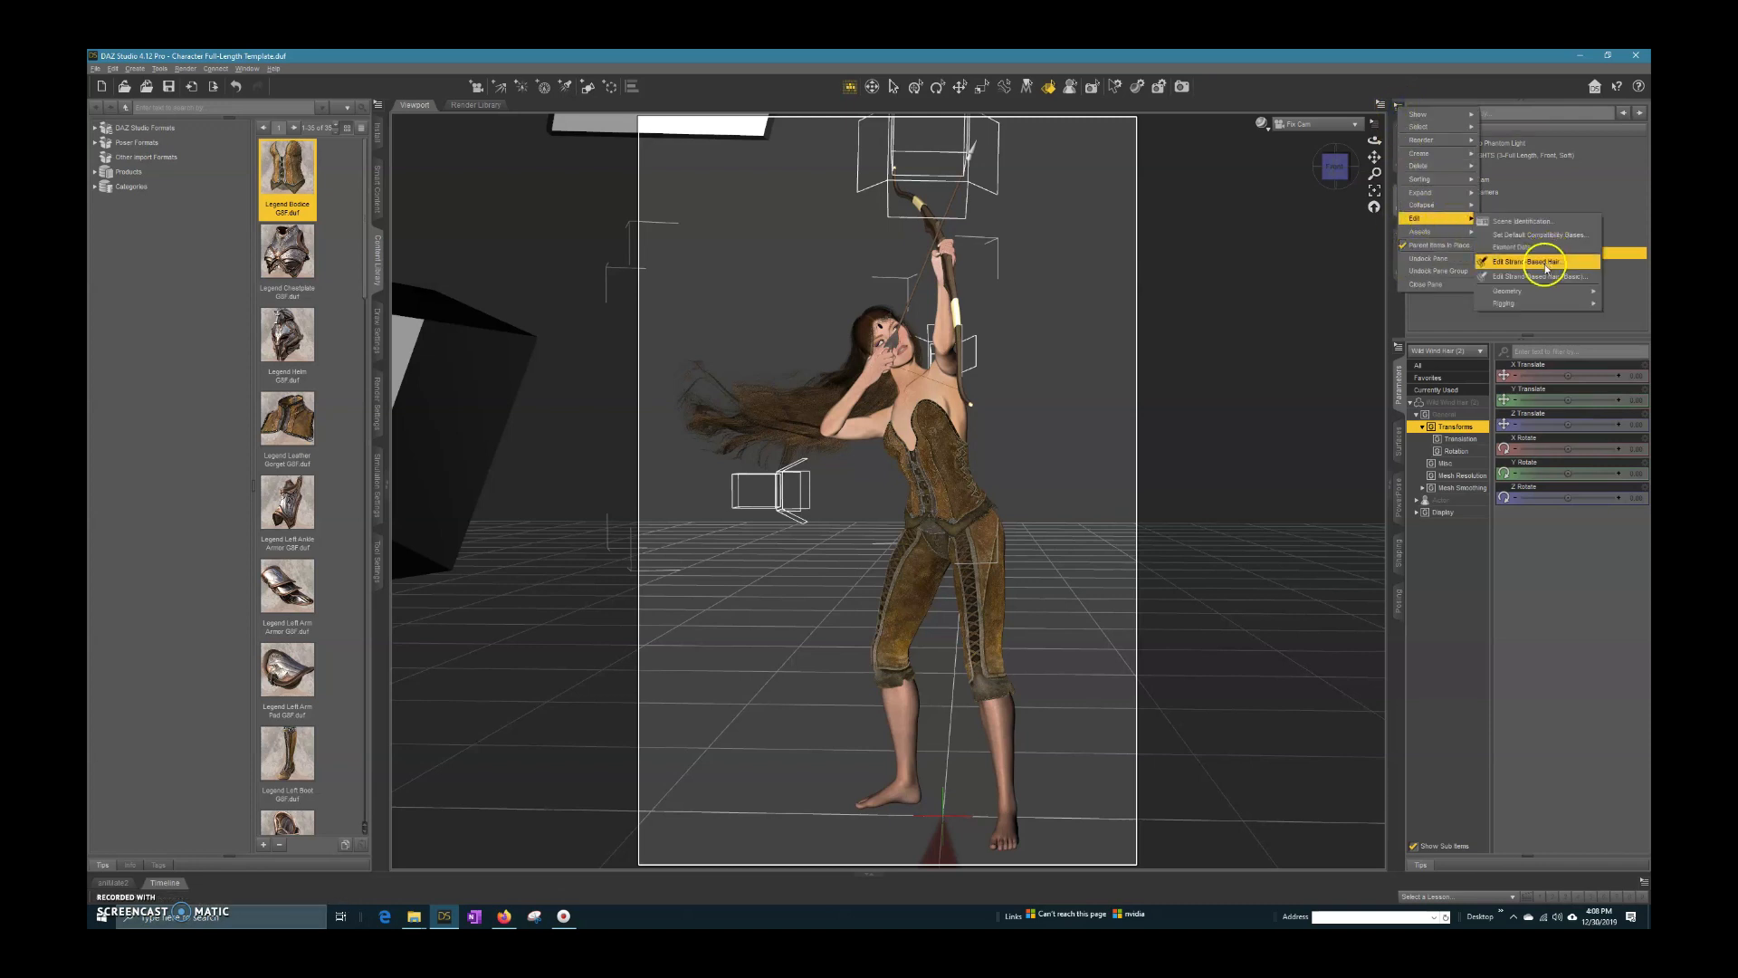
{"action": "mouse_move", "coordinate": [1523, 294]}
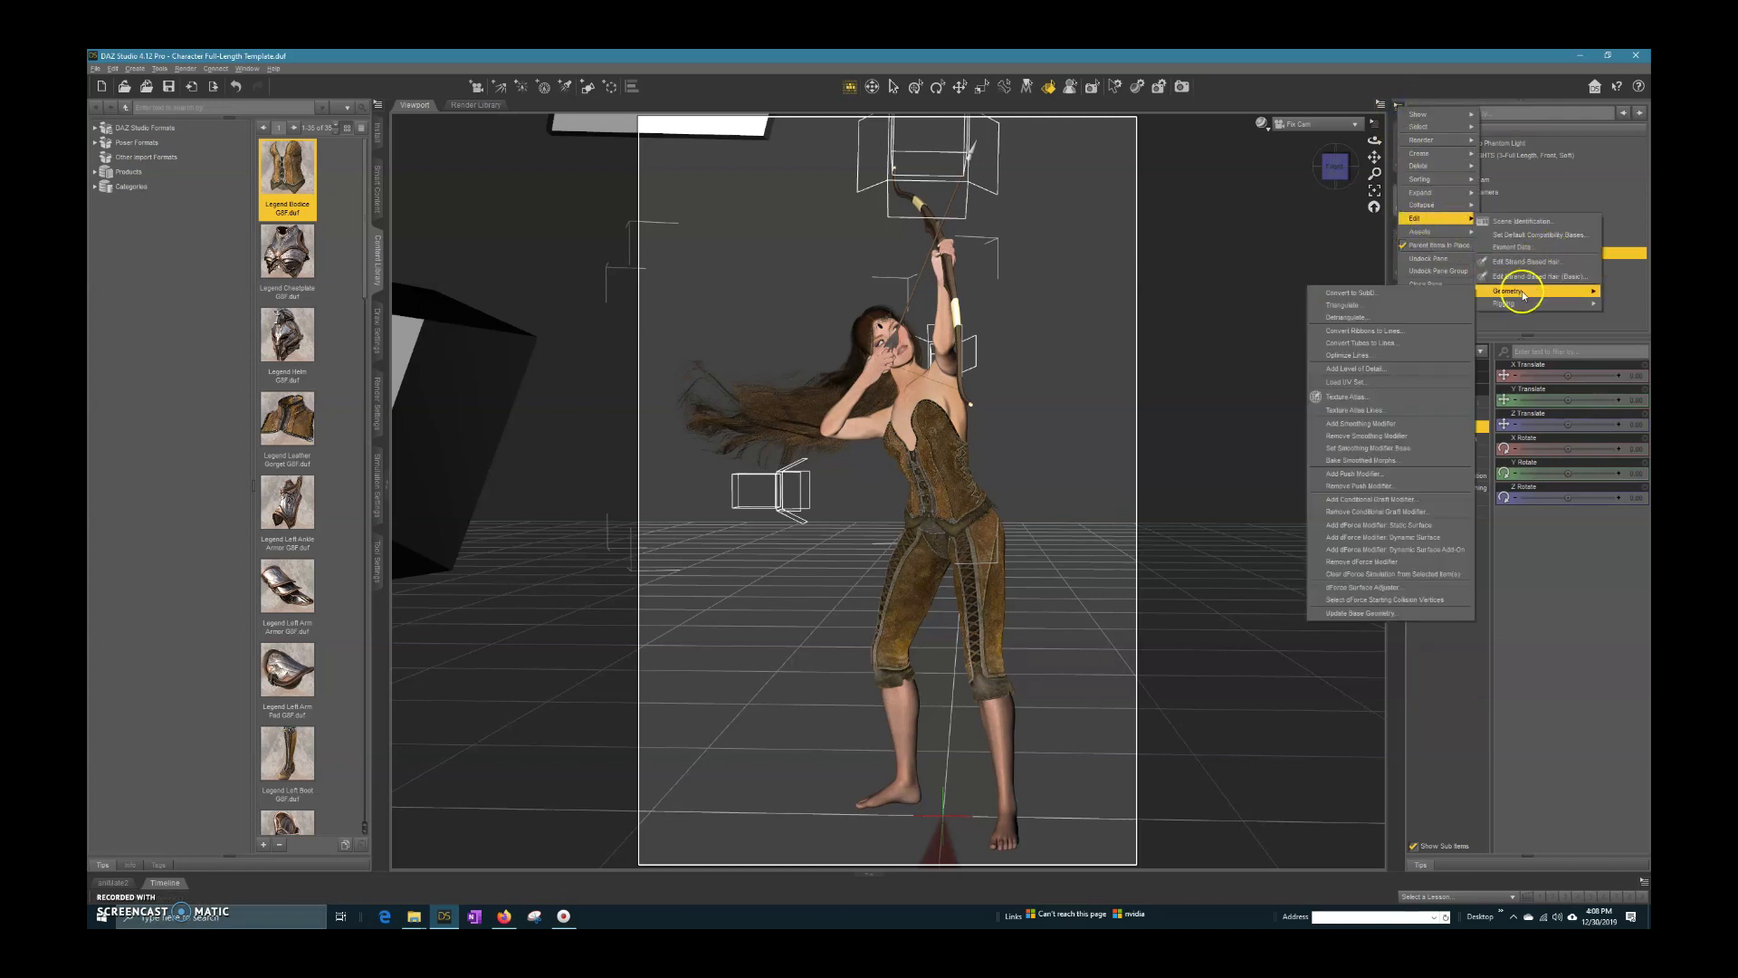
{"action": "left_click", "coordinate": [1382, 300]}
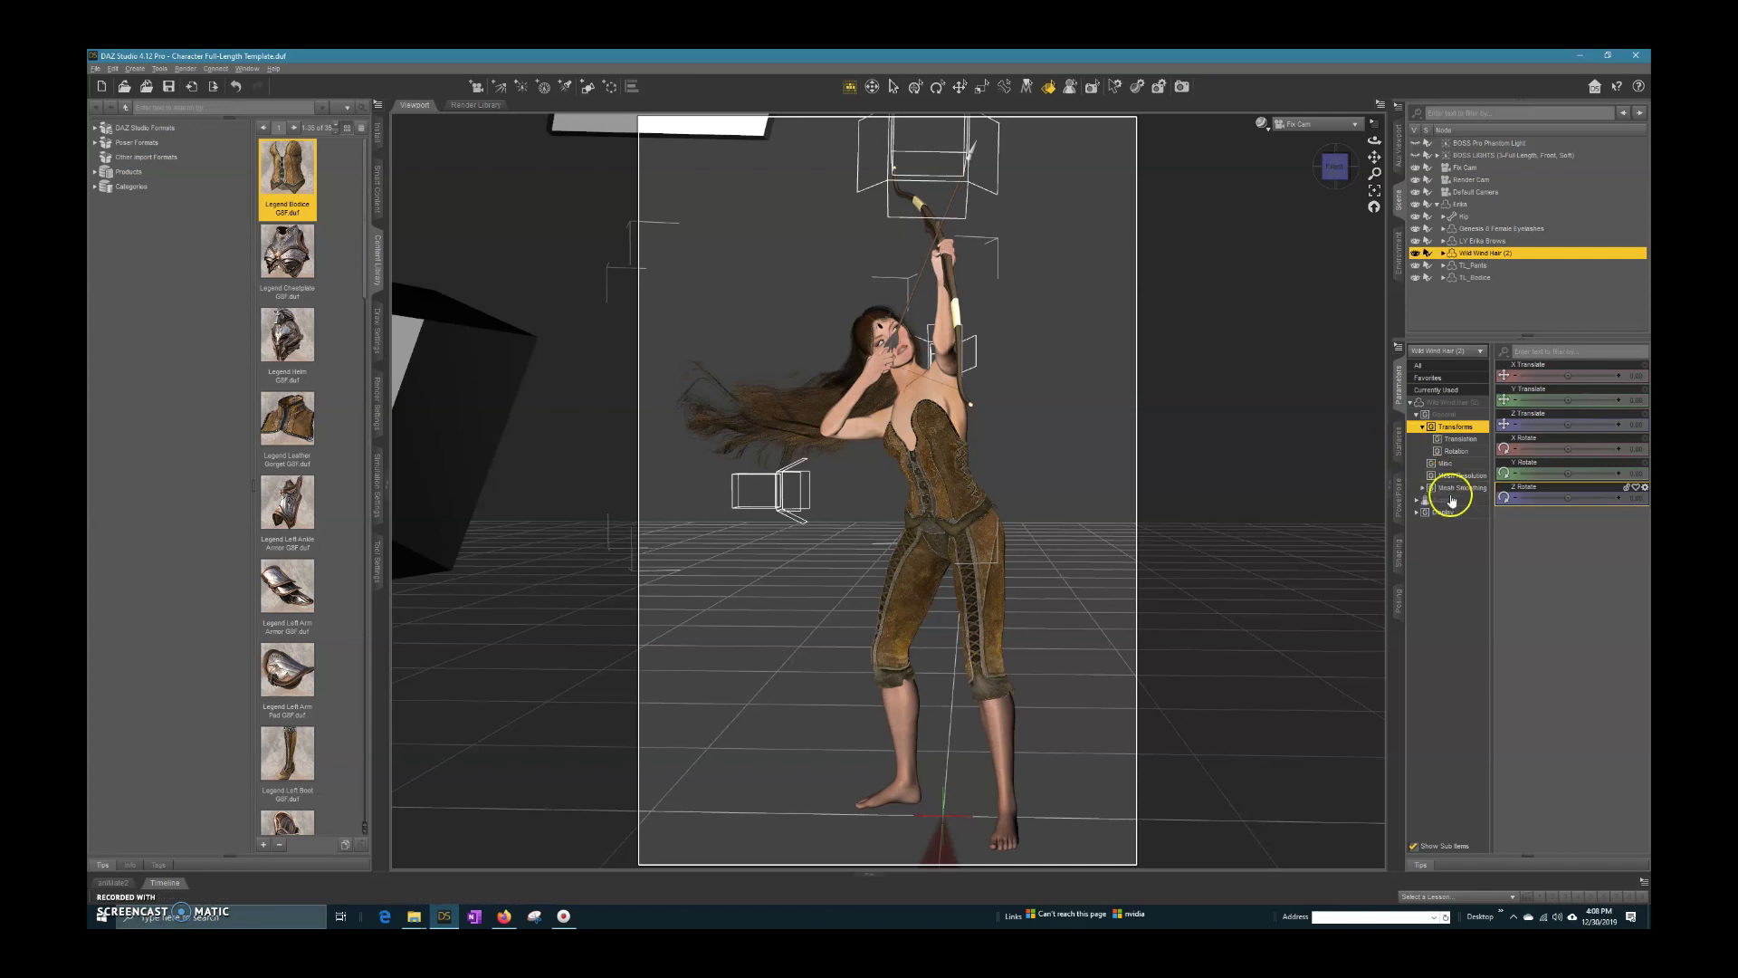
Step: Set the minimum Render SubD Level in the hair's mesh resolution properties
{"action": "left_click", "coordinate": [1456, 477]}
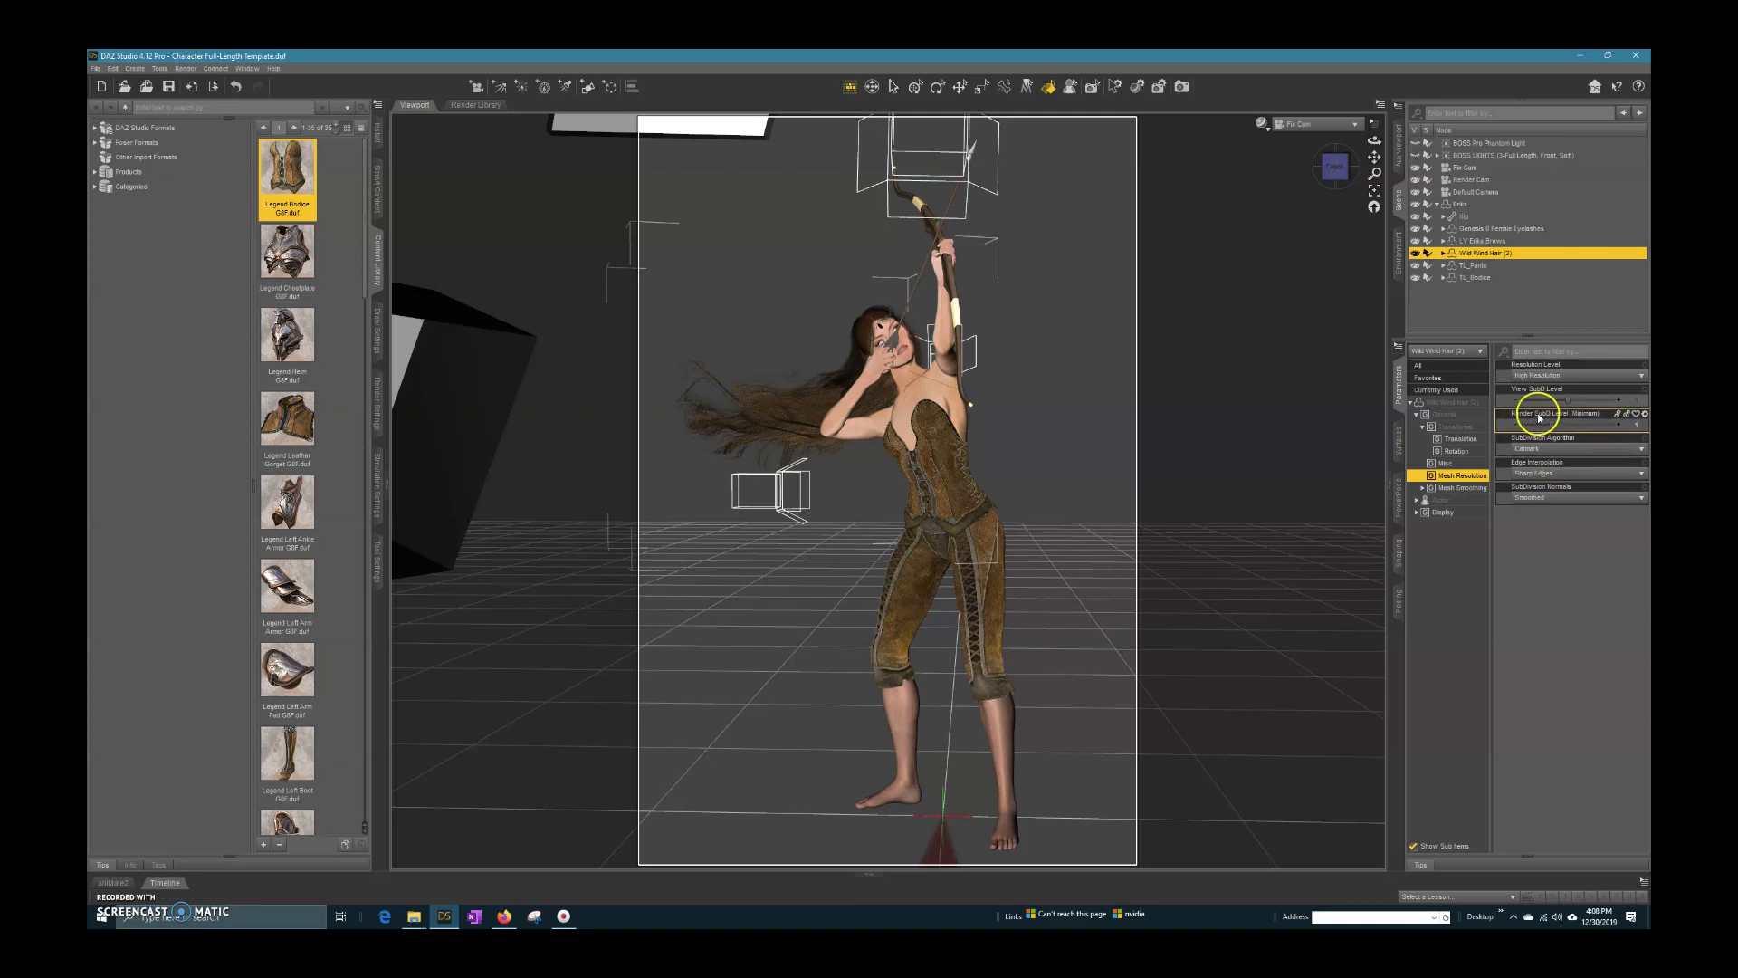
{"action": "left_click", "coordinate": [1580, 424]}
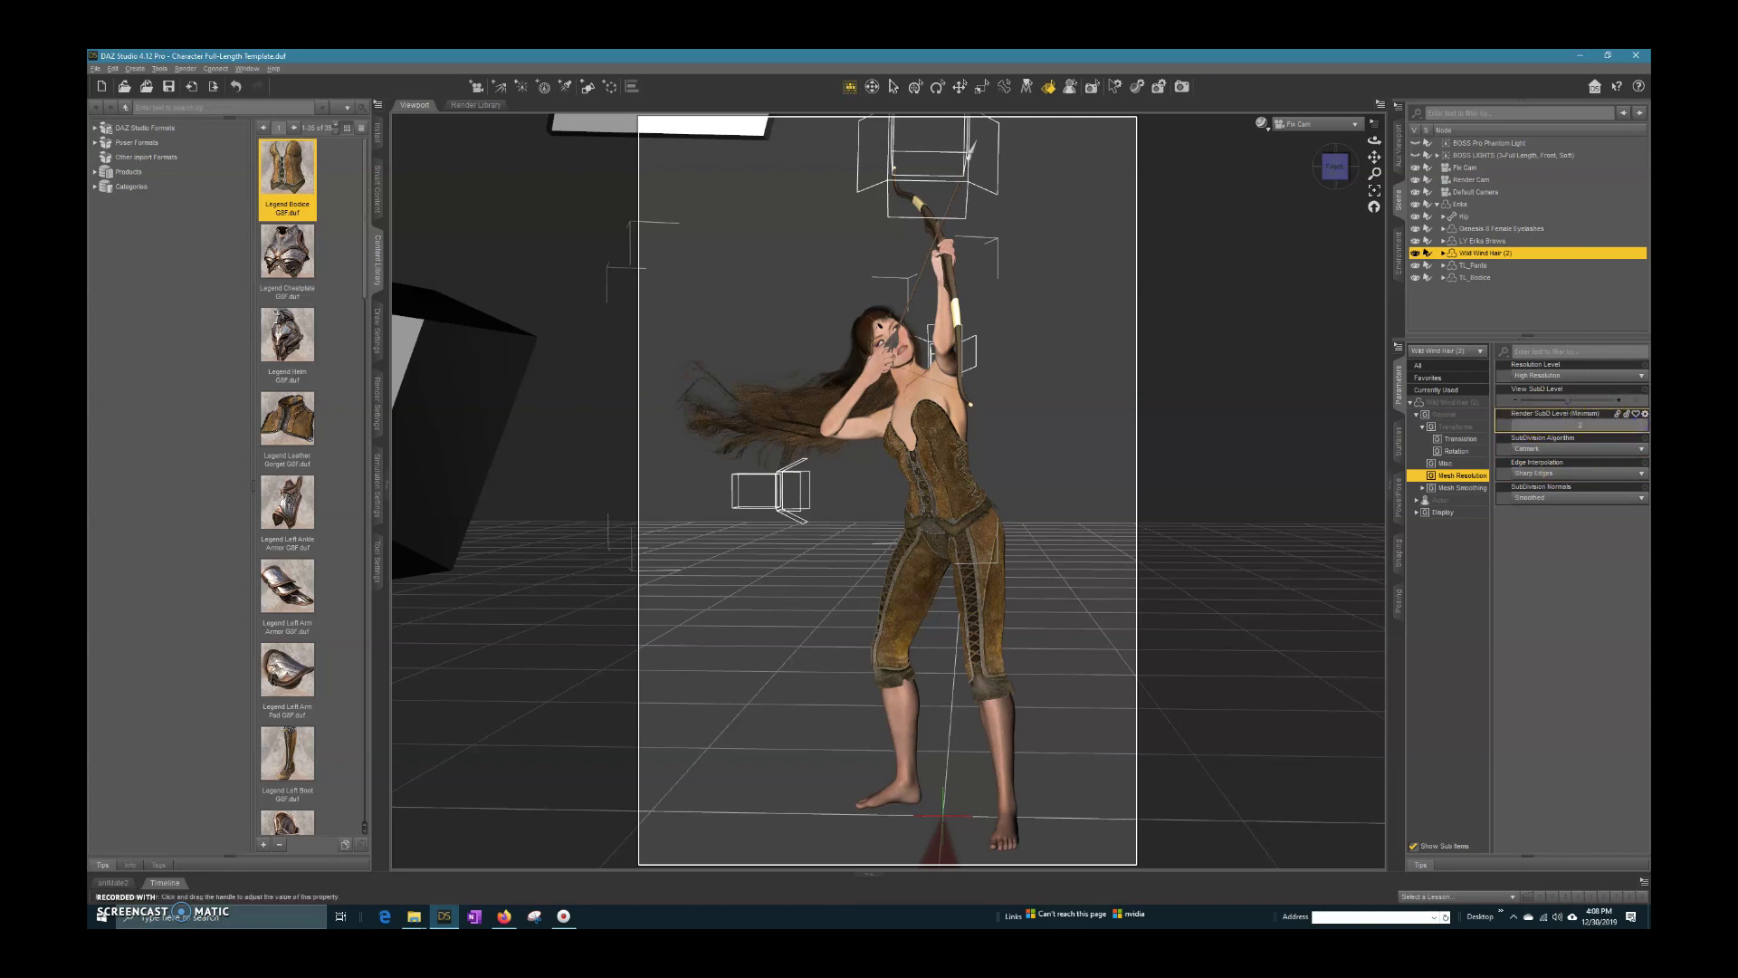
{"action": "key", "text": "Return"}
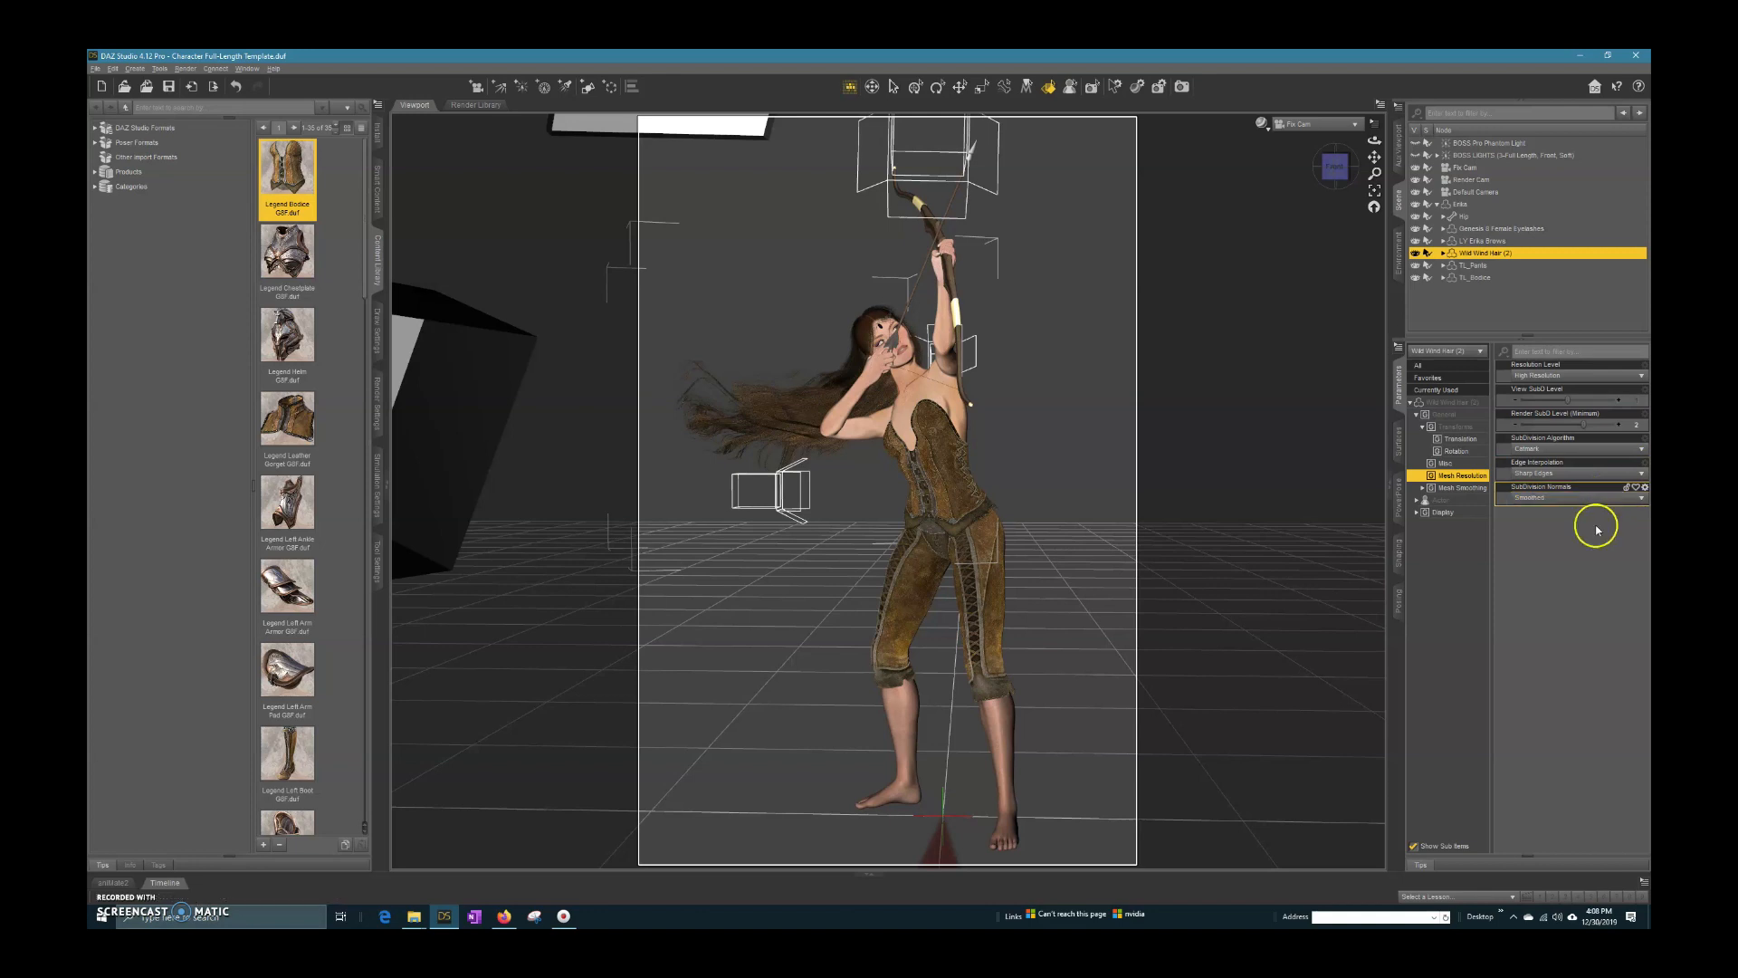
Step: Set the hair's edge interpolation to Soft Corners And Edges and clear the scene selection
{"action": "left_click", "coordinate": [1572, 475]}
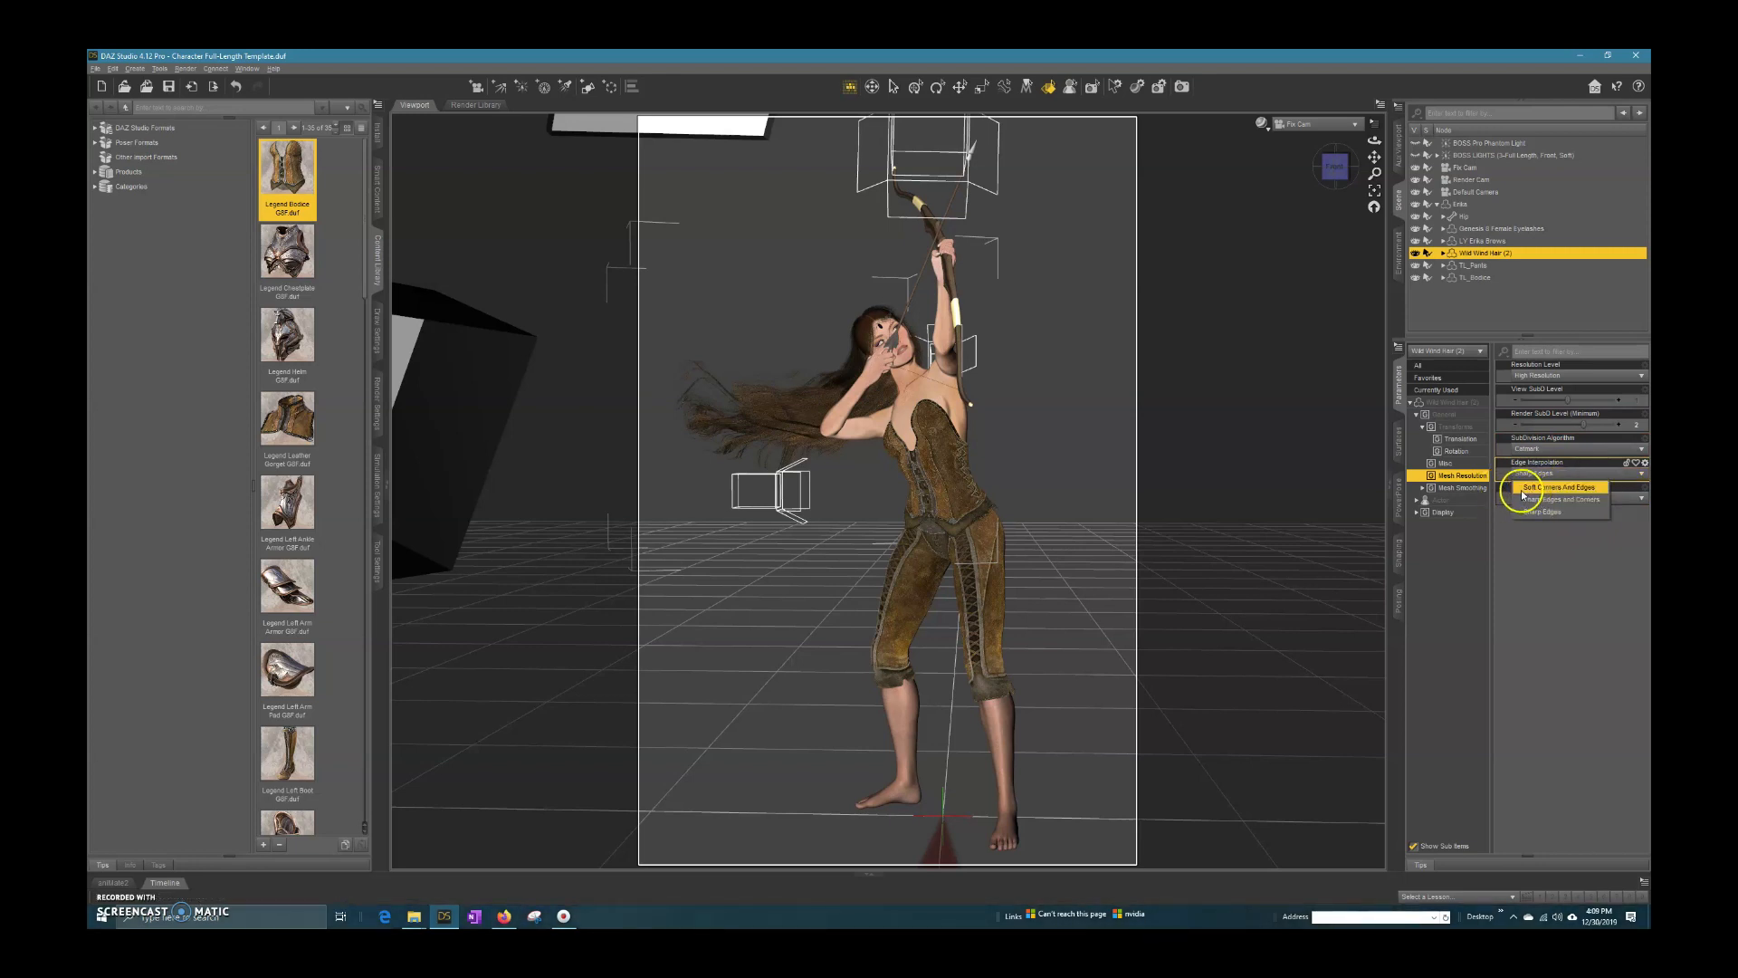
{"action": "left_click", "coordinate": [1528, 490]}
{"action": "left_click", "coordinate": [1541, 472]}
{"action": "left_click", "coordinate": [1540, 473]}
{"action": "left_click", "coordinate": [1541, 475]}
{"action": "left_click", "coordinate": [1549, 539]}
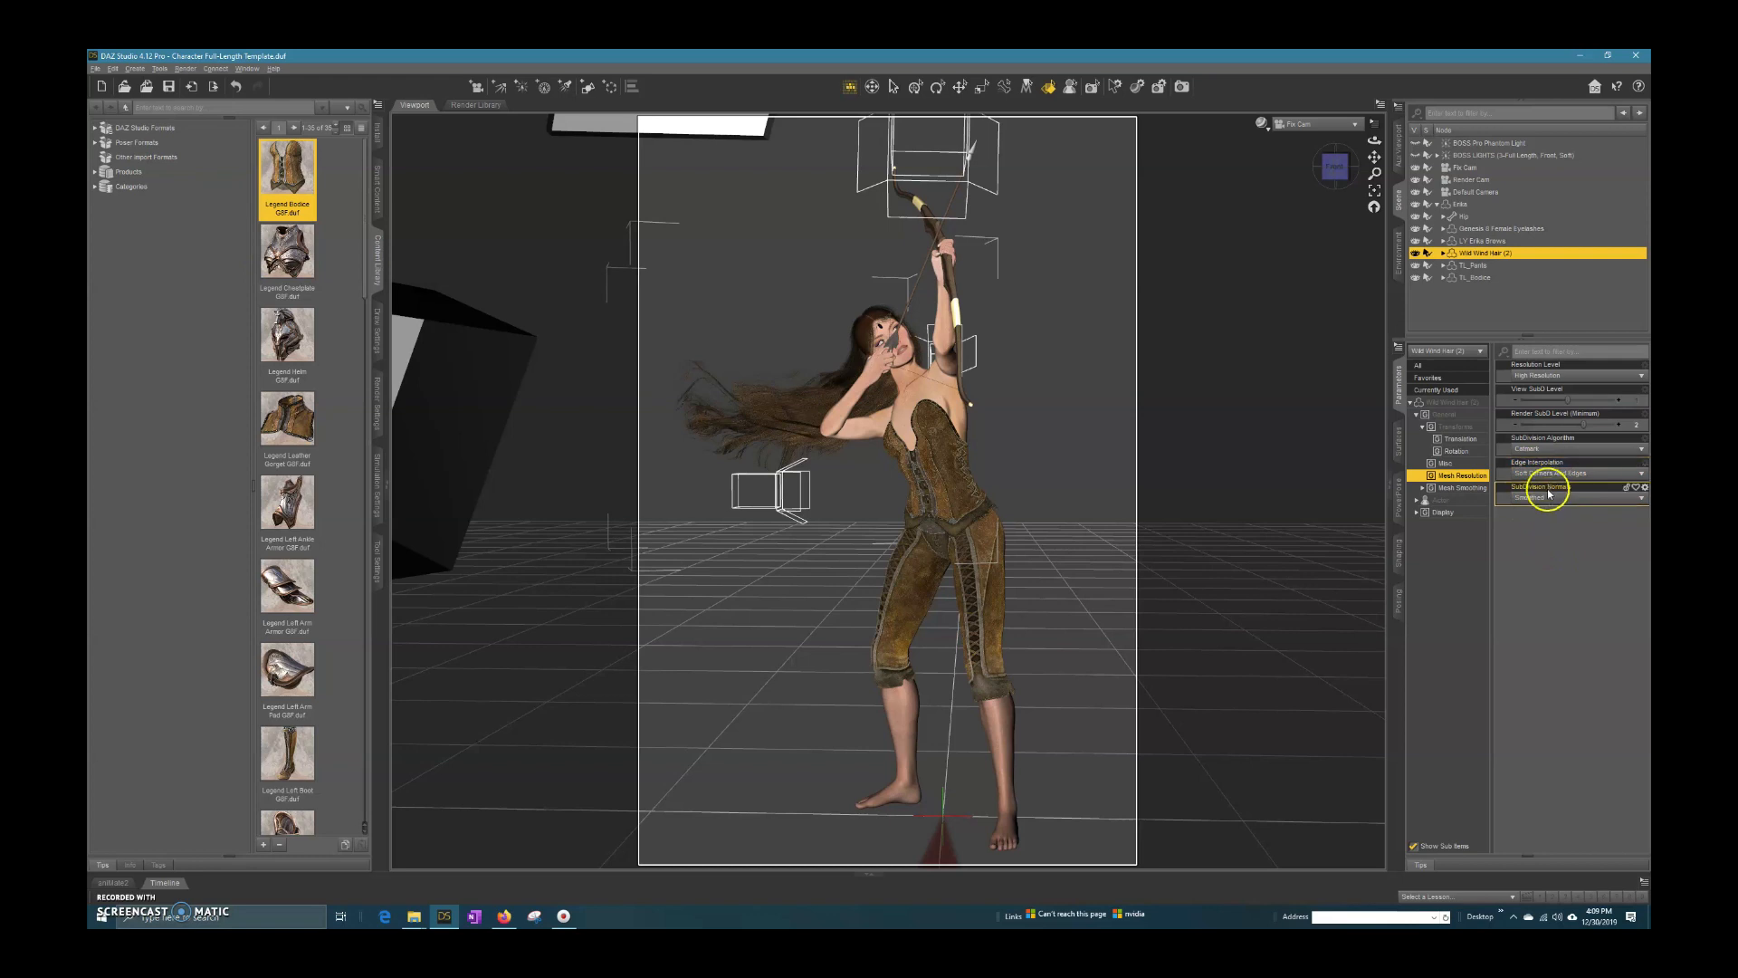
{"action": "left_click", "coordinate": [1466, 306]}
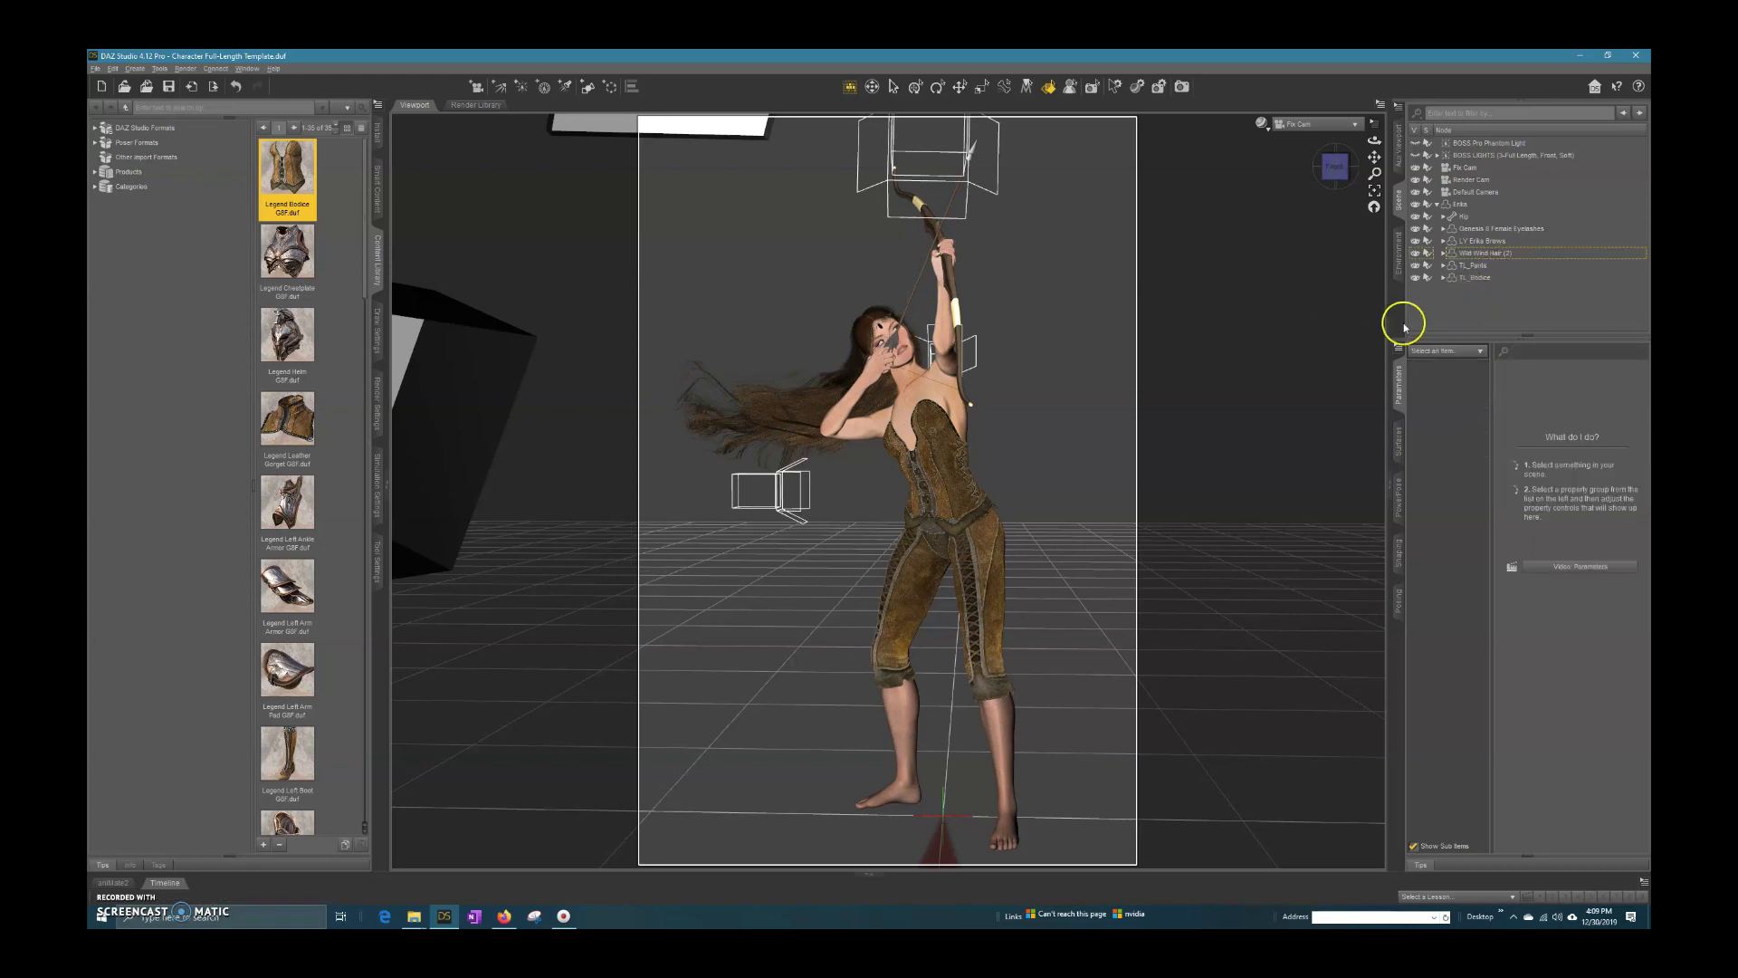